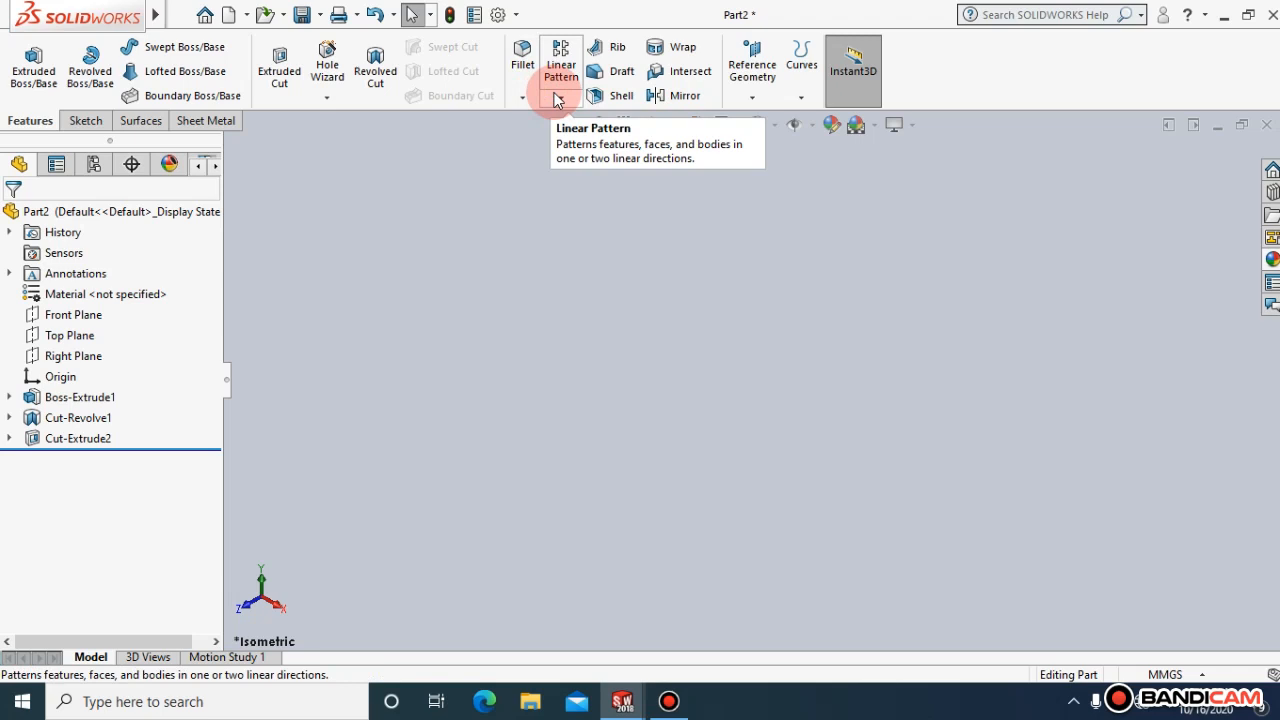
{"action": "left_click", "coordinate": [672, 704]}
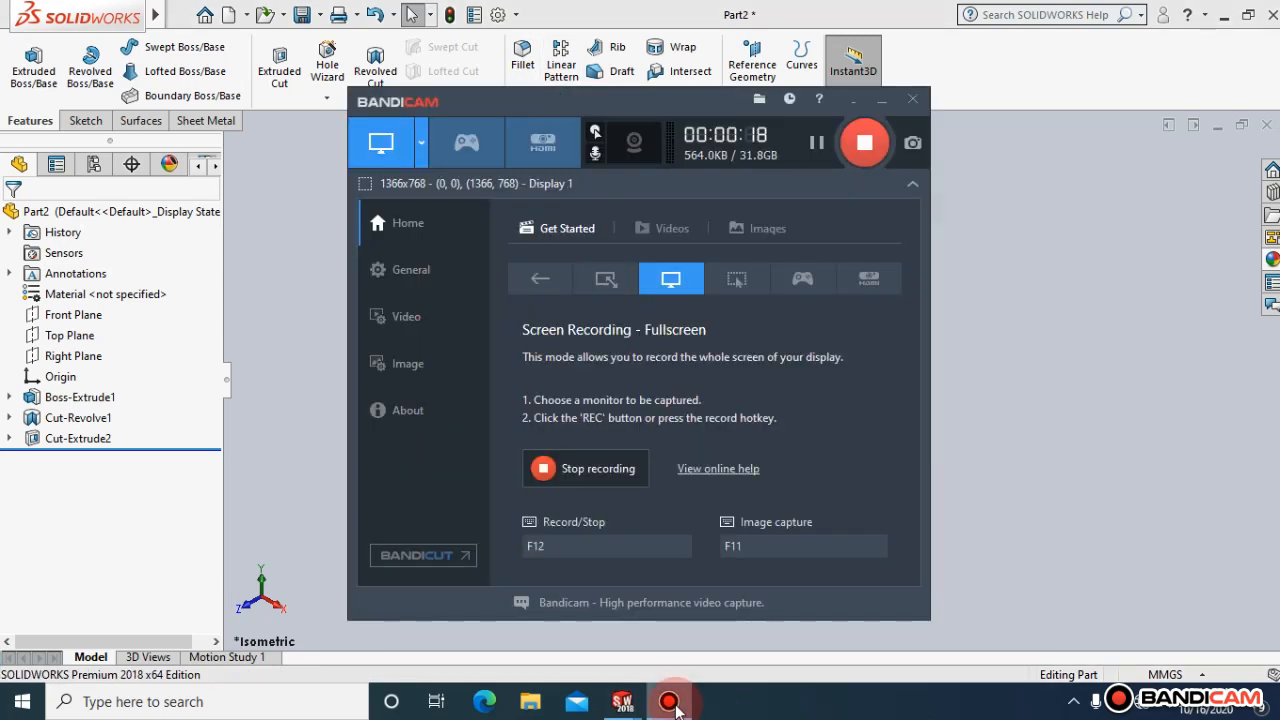
{"action": "left_click", "coordinate": [881, 100]}
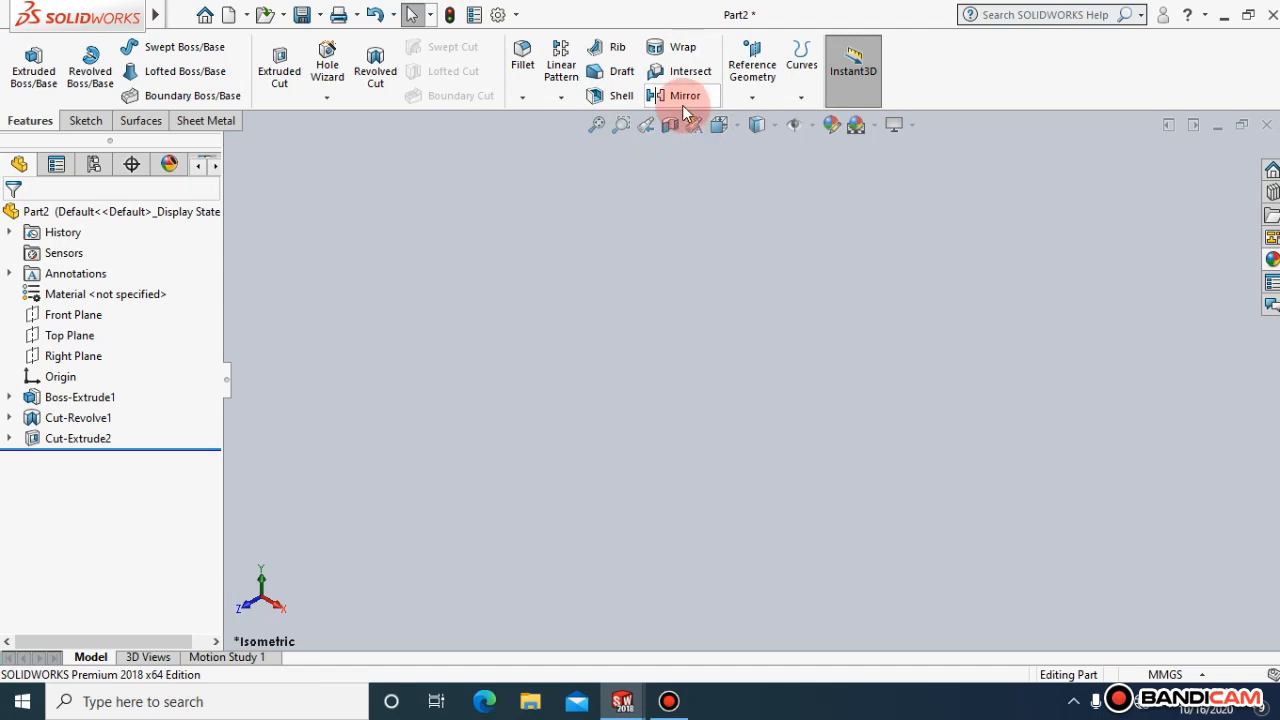
{"action": "left_click", "coordinate": [752, 97]}
{"action": "left_click", "coordinate": [752, 95]}
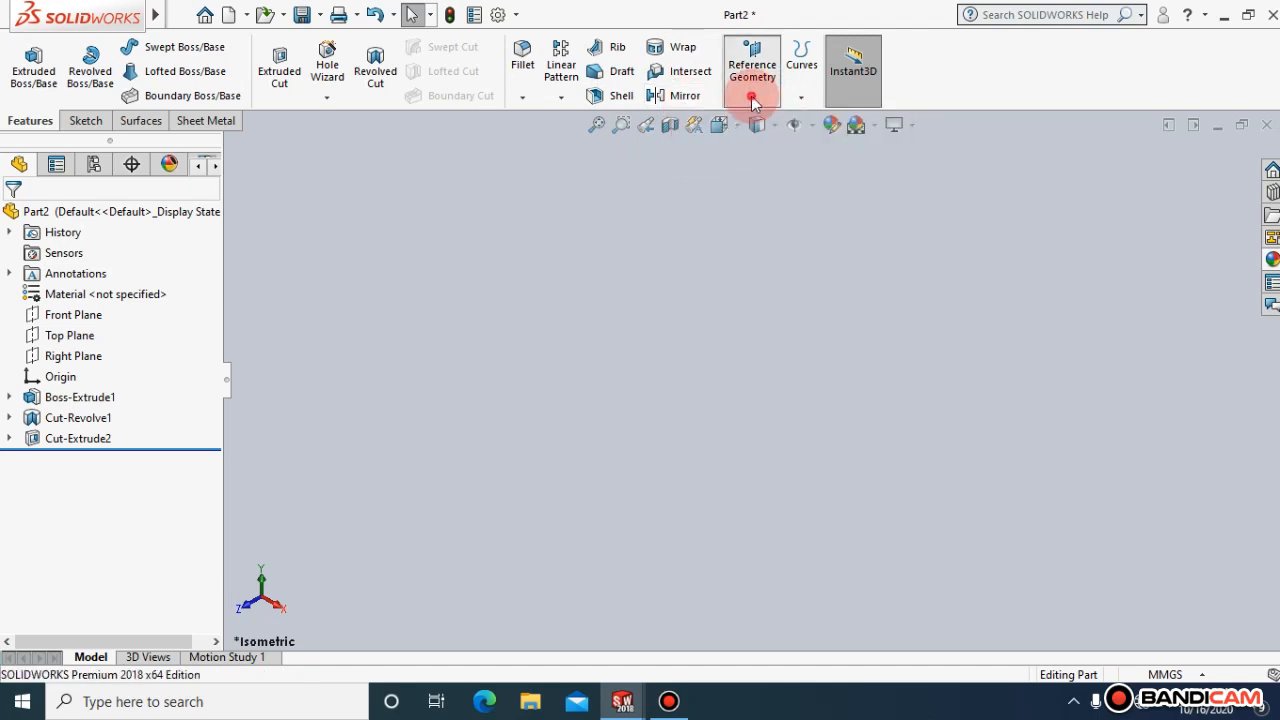
{"action": "left_click", "coordinate": [799, 98]}
{"action": "left_click", "coordinate": [799, 98]}
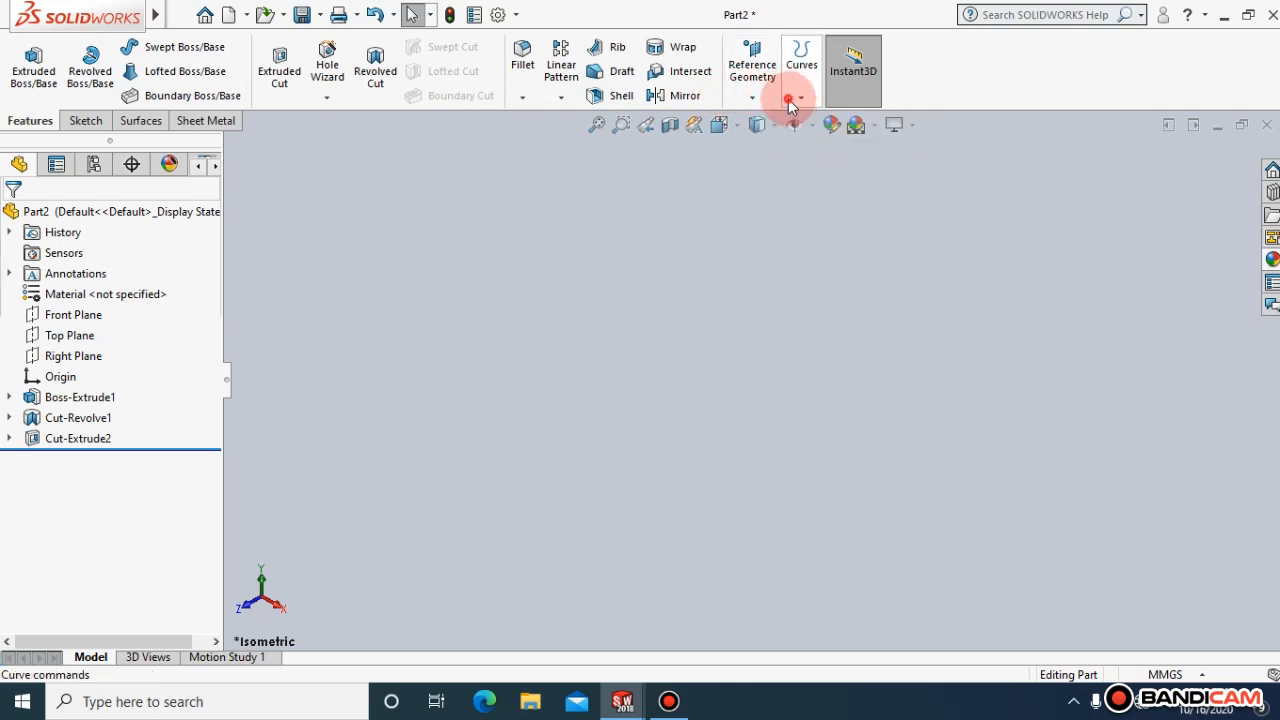
{"action": "left_click", "coordinate": [800, 97]}
{"action": "left_click", "coordinate": [799, 98]}
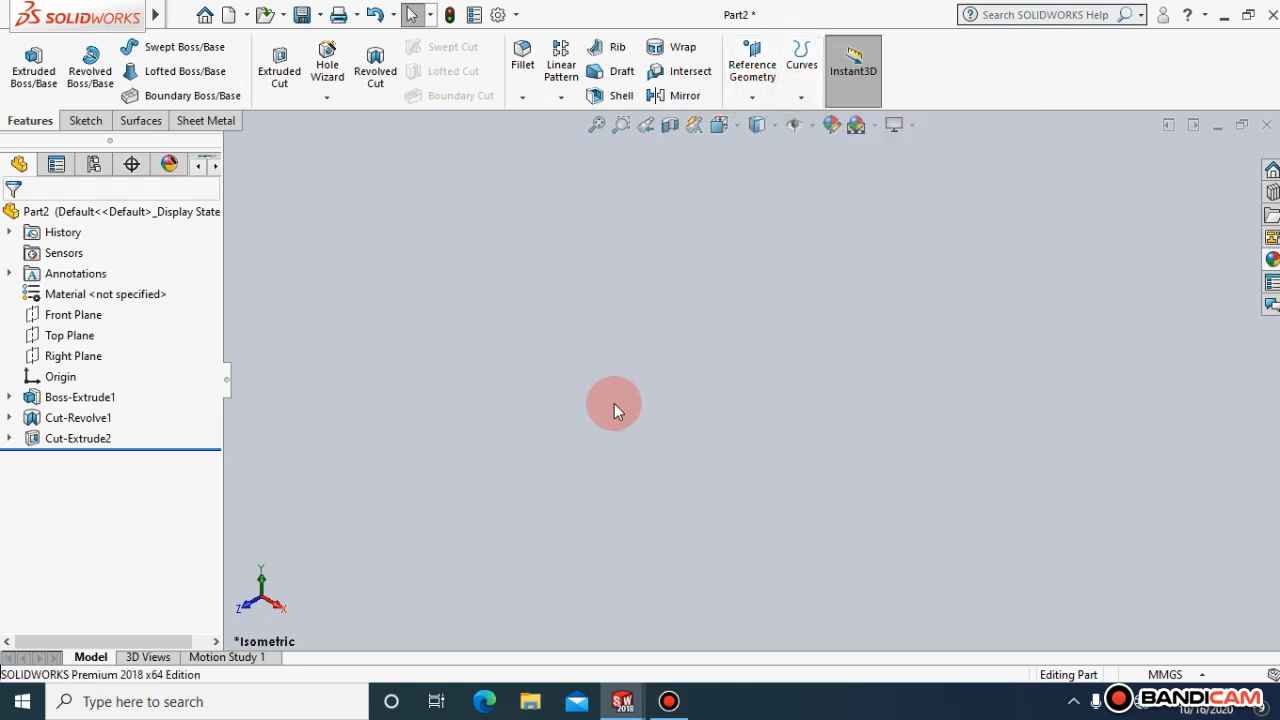
Sketch a corner rectangle surrounding the origin on the Front Plane, viewed normal to the plane
{"action": "left_click", "coordinate": [88, 318]}
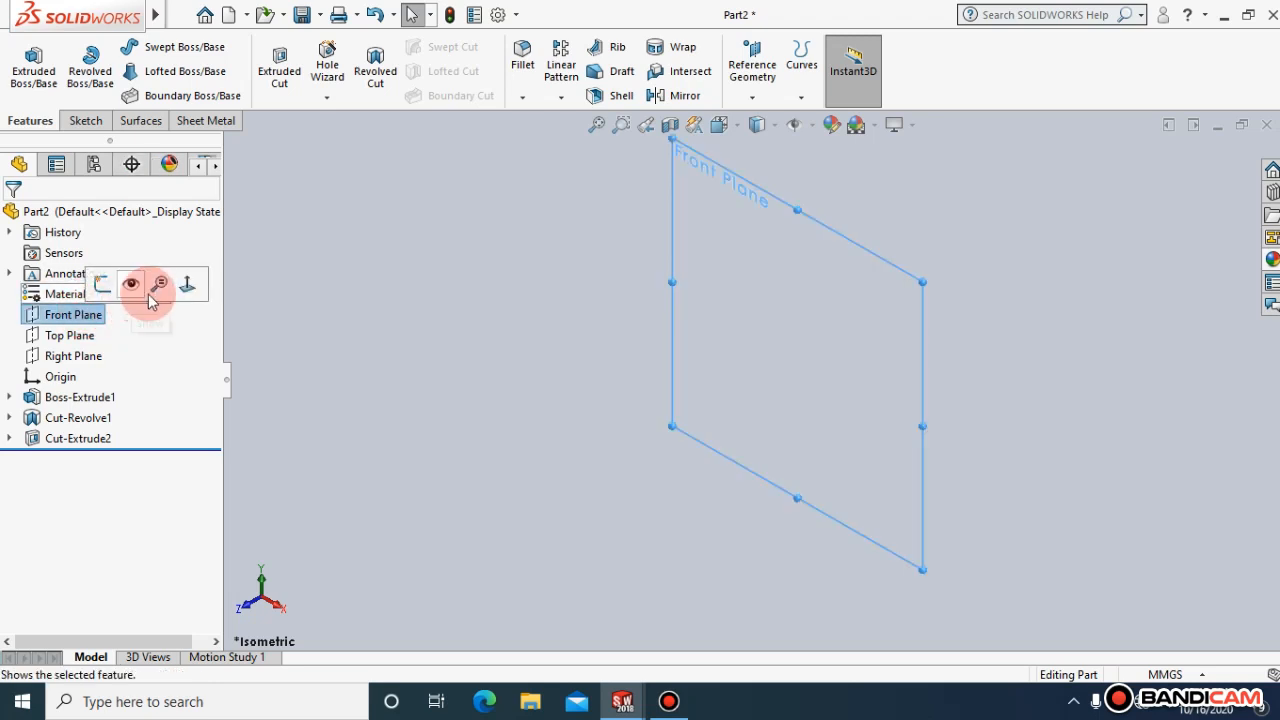
{"action": "left_click", "coordinate": [181, 283]}
{"action": "left_click", "coordinate": [86, 120]}
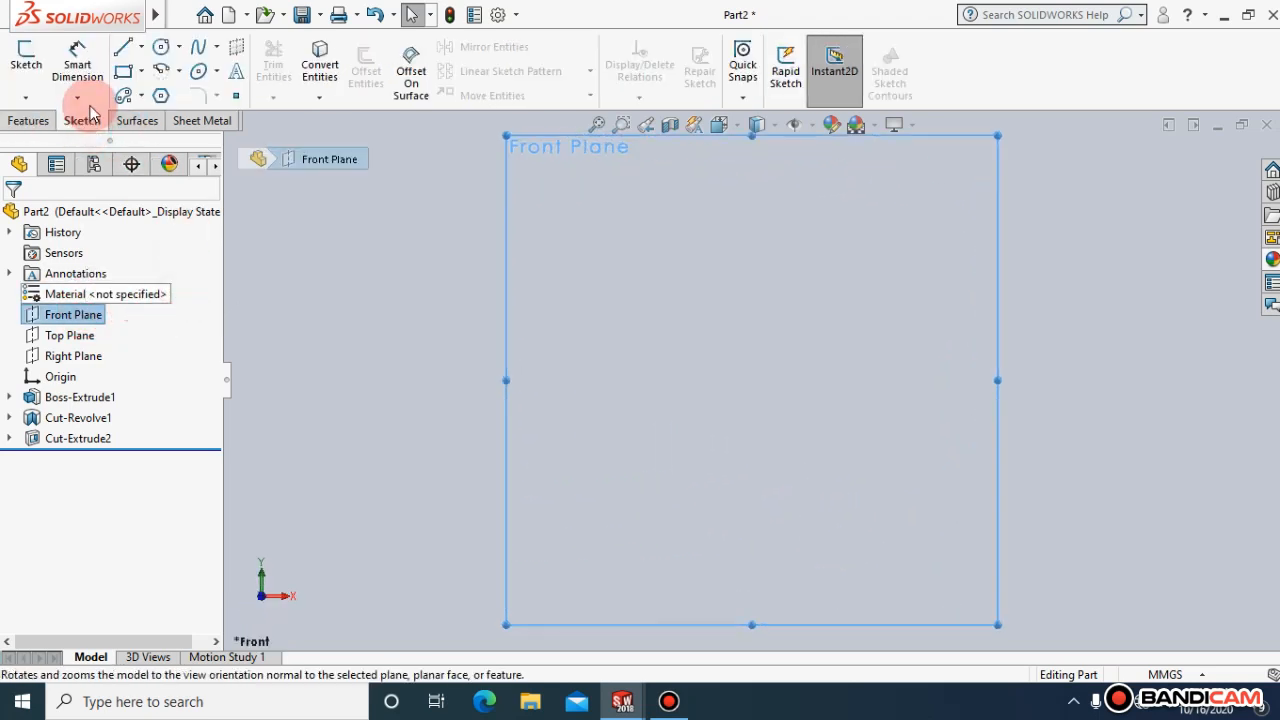
{"action": "left_click", "coordinate": [120, 80]}
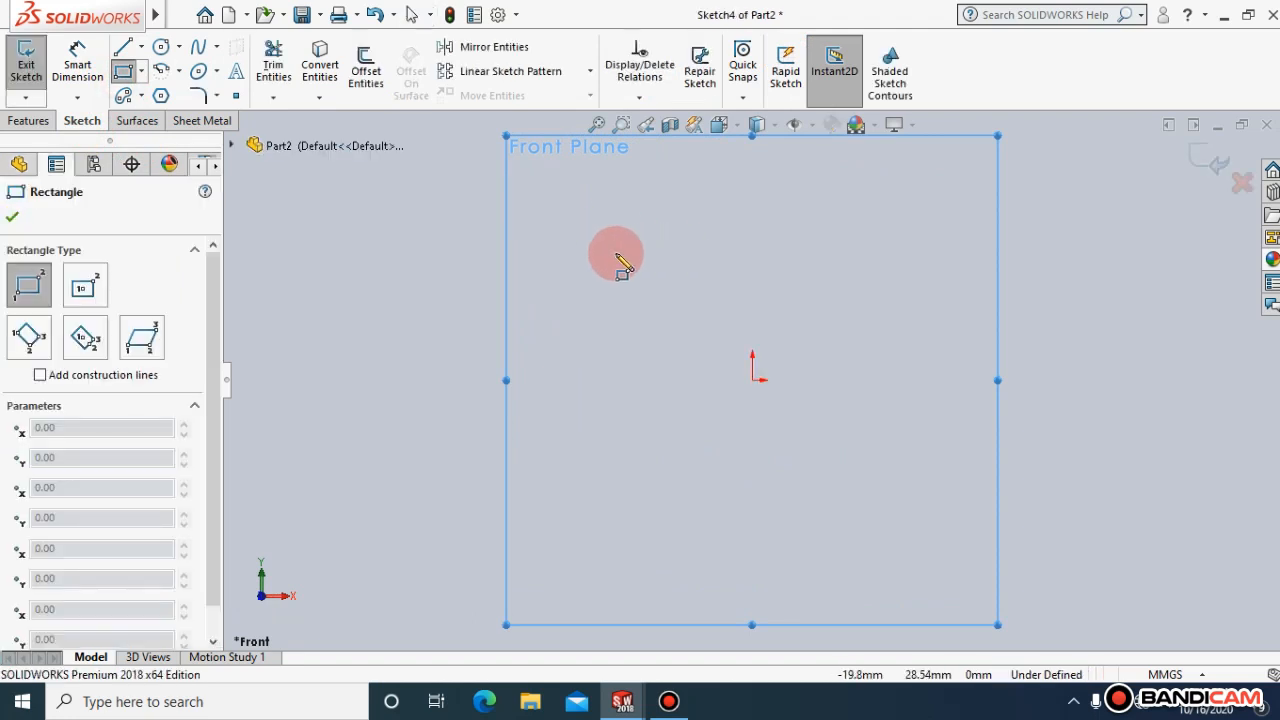
{"action": "left_click_drag", "start_coordinate": [592, 248], "coordinate": [899, 492]}
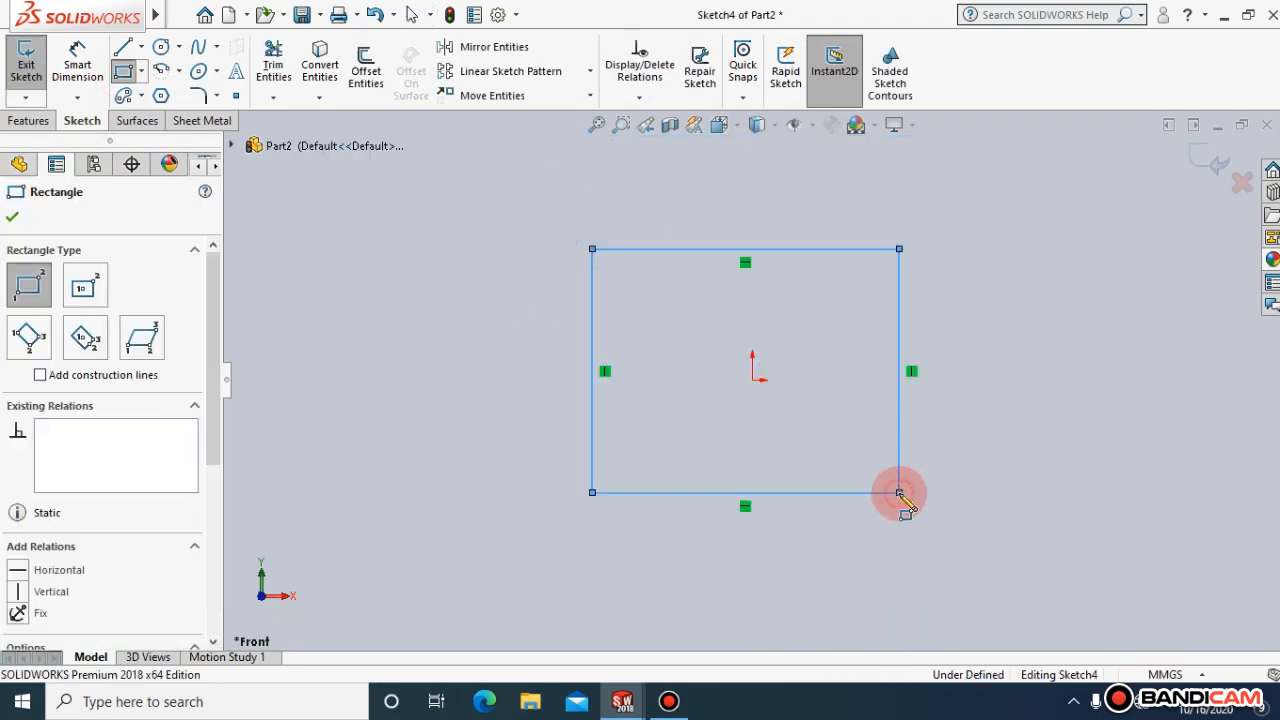
{"action": "left_click", "coordinate": [16, 220]}
Extrude the rectangle 40 mm blind as a separate, unmerged body and show it in isometric view
{"action": "left_click", "coordinate": [28, 120]}
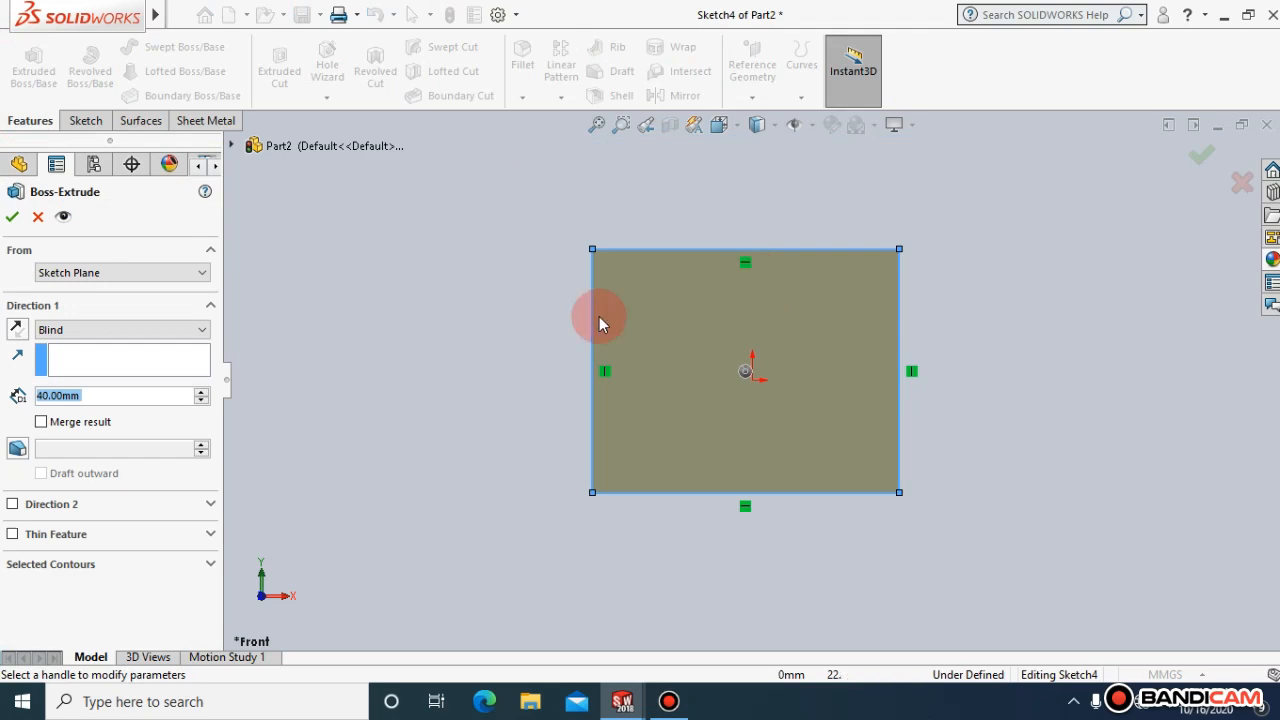
{"action": "left_click", "coordinate": [12, 216]}
{"action": "key", "text": "space"}
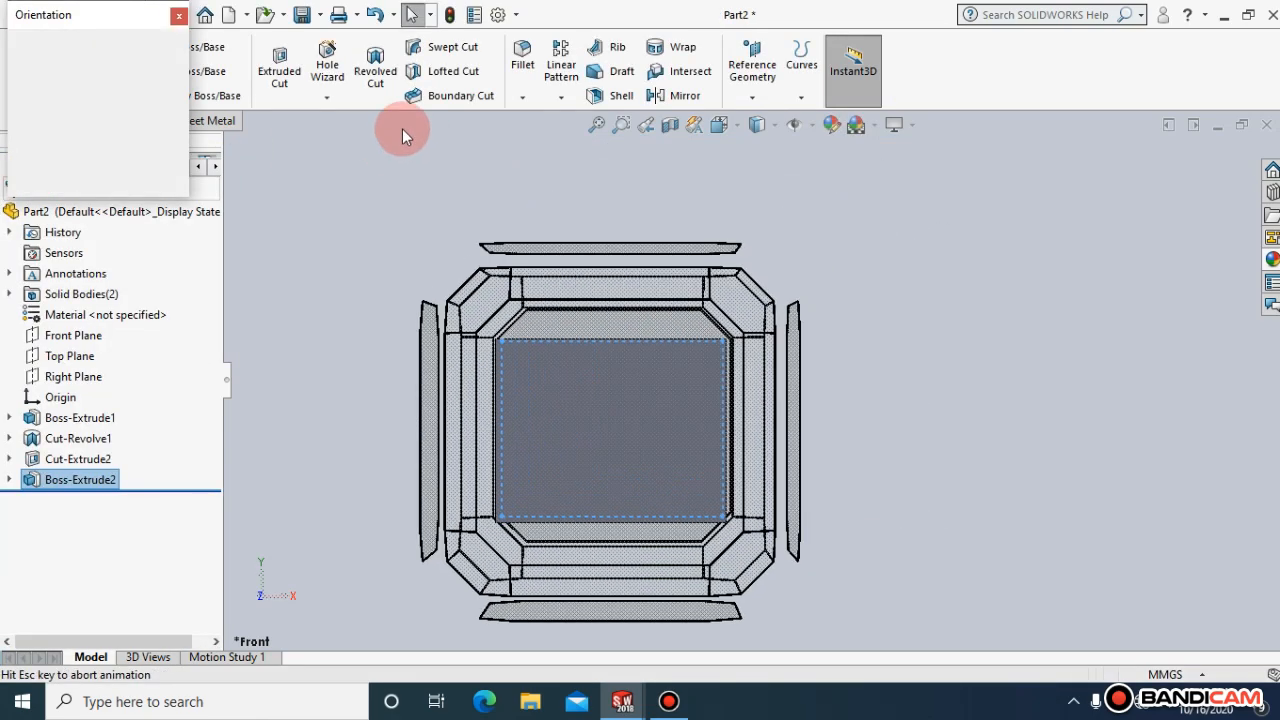
{"action": "left_click", "coordinate": [164, 73]}
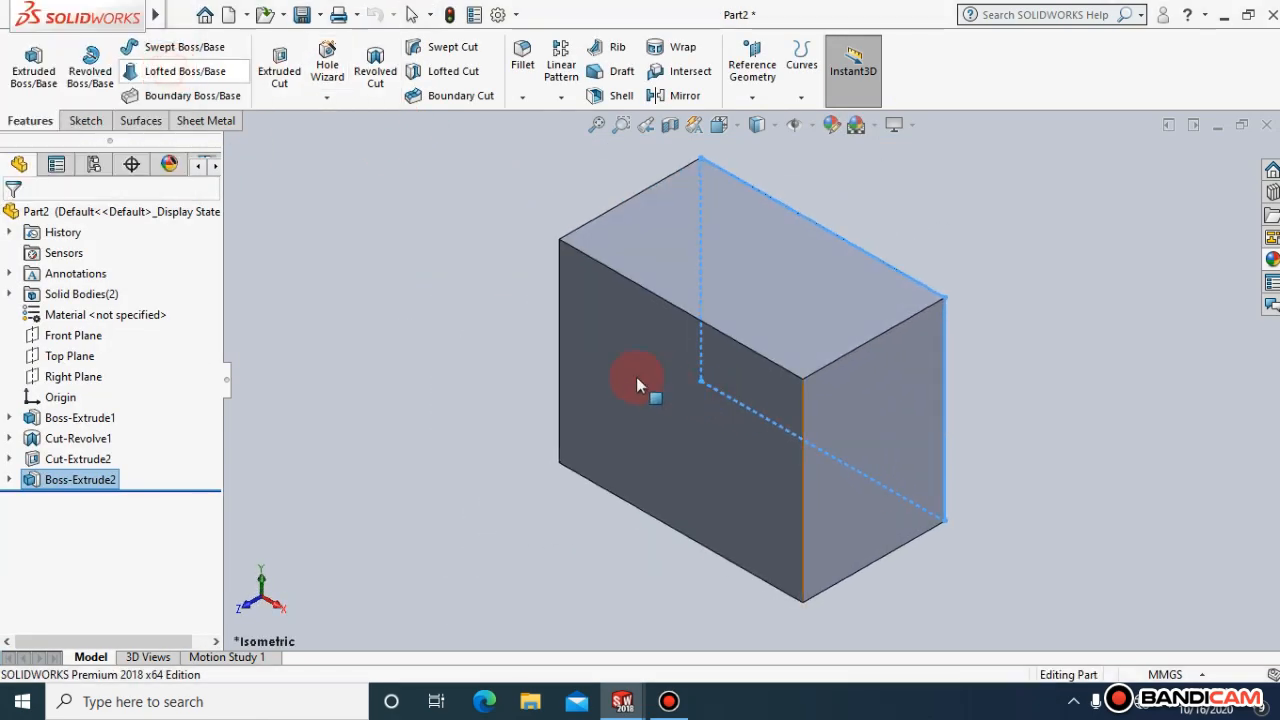
Try a symmetric fillet with a 5 mm radius around the block's front face, and undo it
{"action": "left_click", "coordinate": [522, 96]}
{"action": "left_click", "coordinate": [545, 120]}
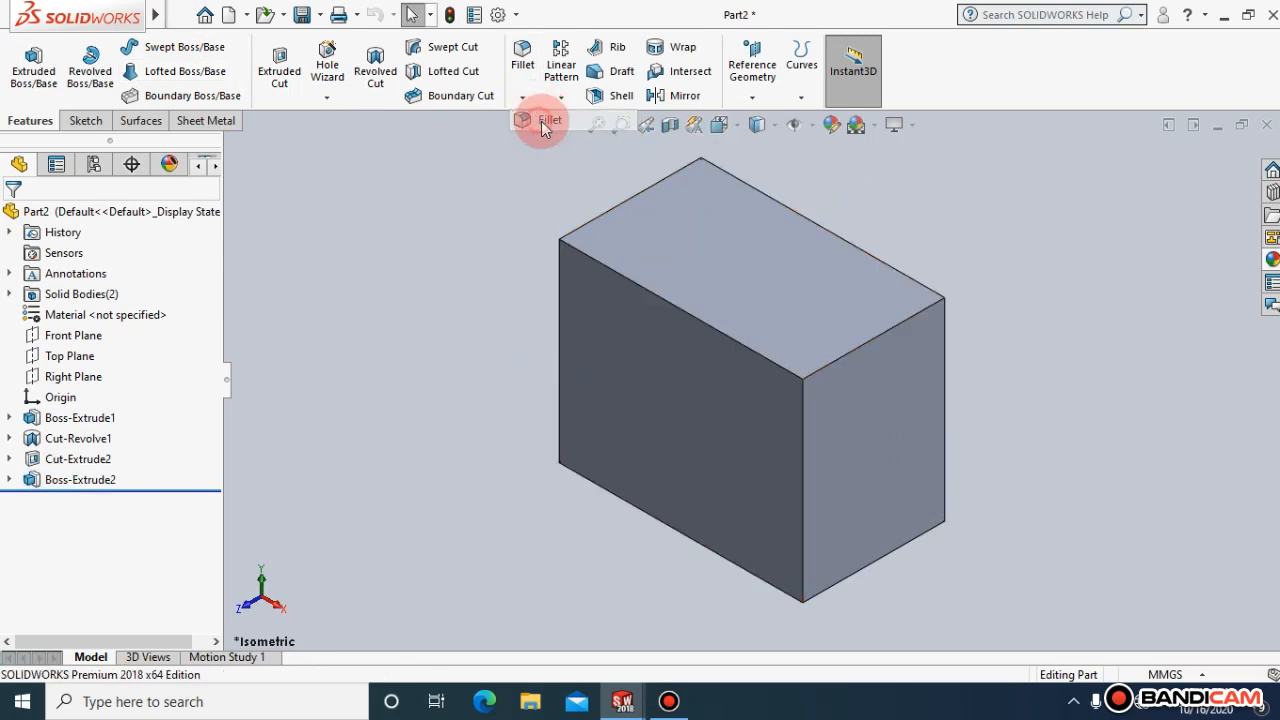
{"action": "left_click", "coordinate": [644, 319]}
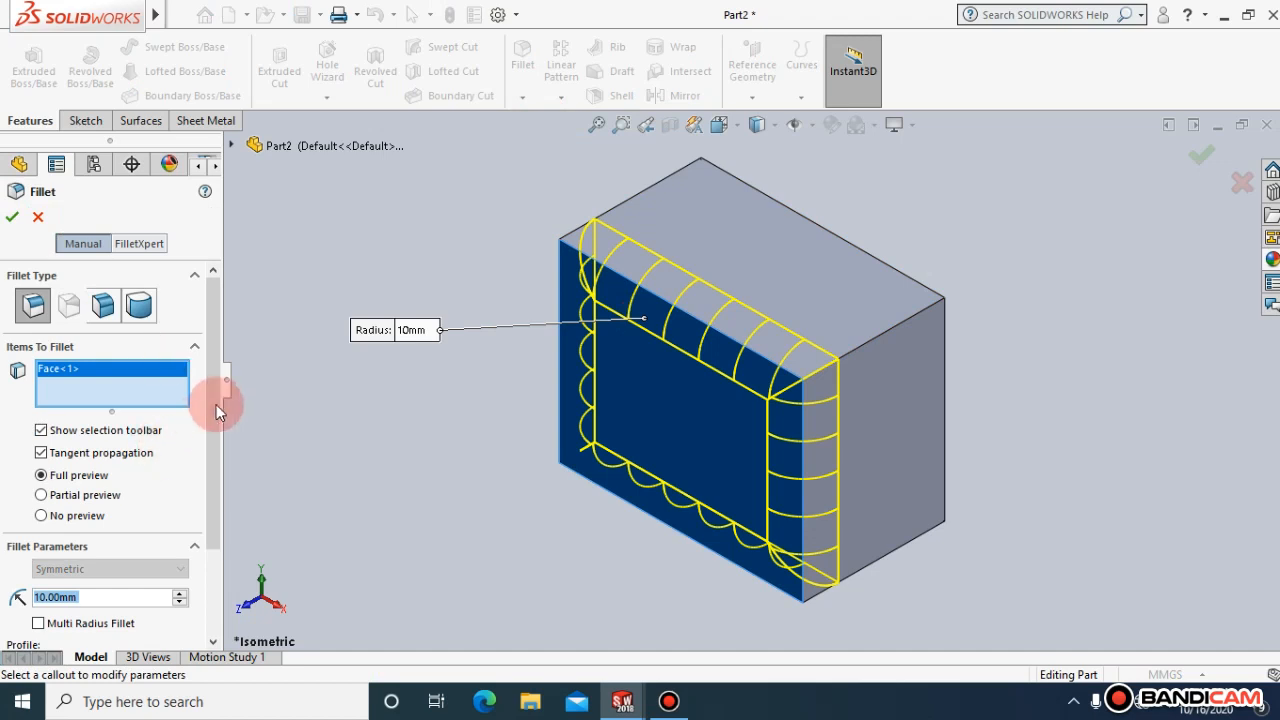
{"action": "scroll", "coordinate": [204, 516], "scroll_direction": "down", "scroll_amount": 1}
{"action": "scroll", "coordinate": [204, 516], "scroll_direction": "down", "scroll_amount": 2}
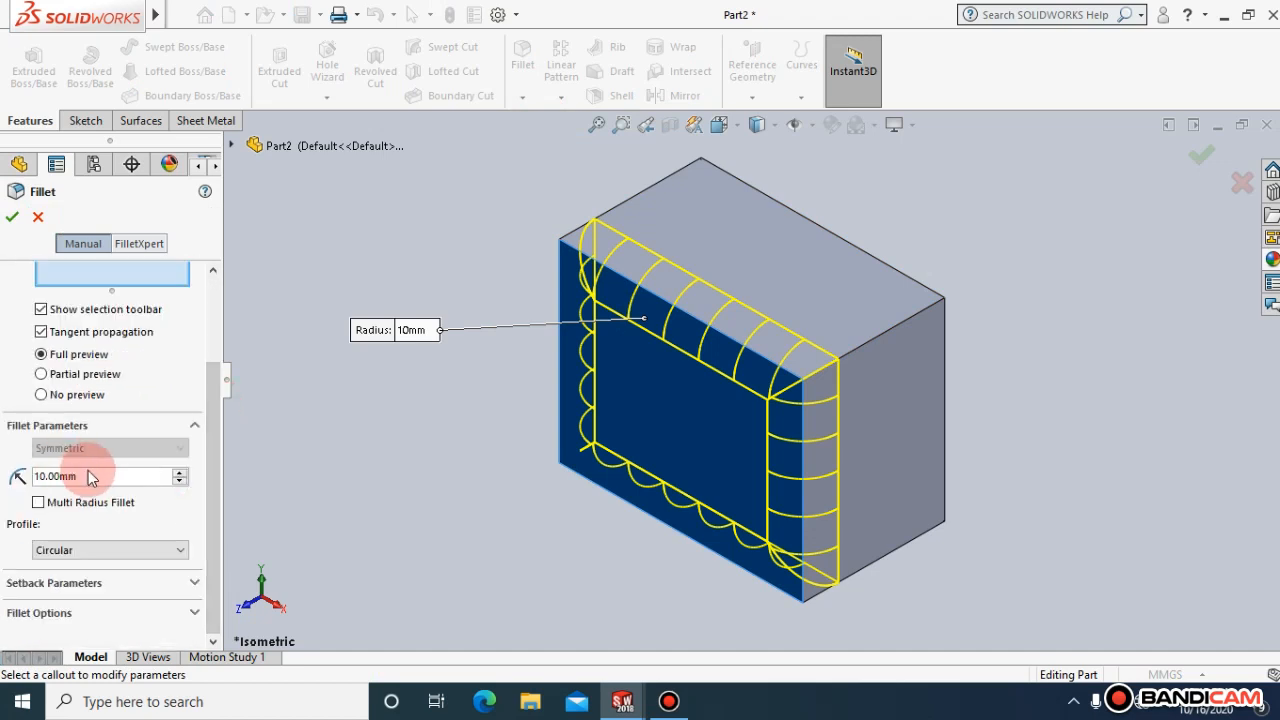
{"action": "left_click", "coordinate": [96, 477]}
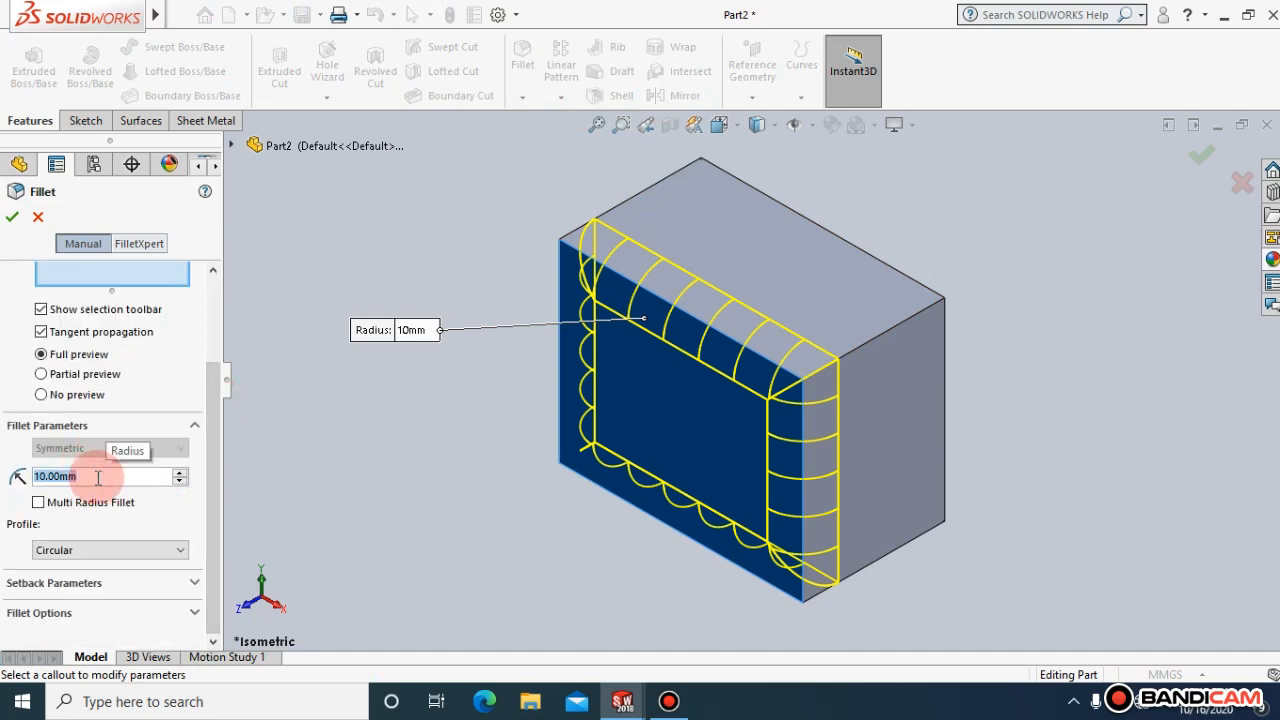
{"action": "type", "text": "5"}
{"action": "left_click", "coordinate": [322, 504]}
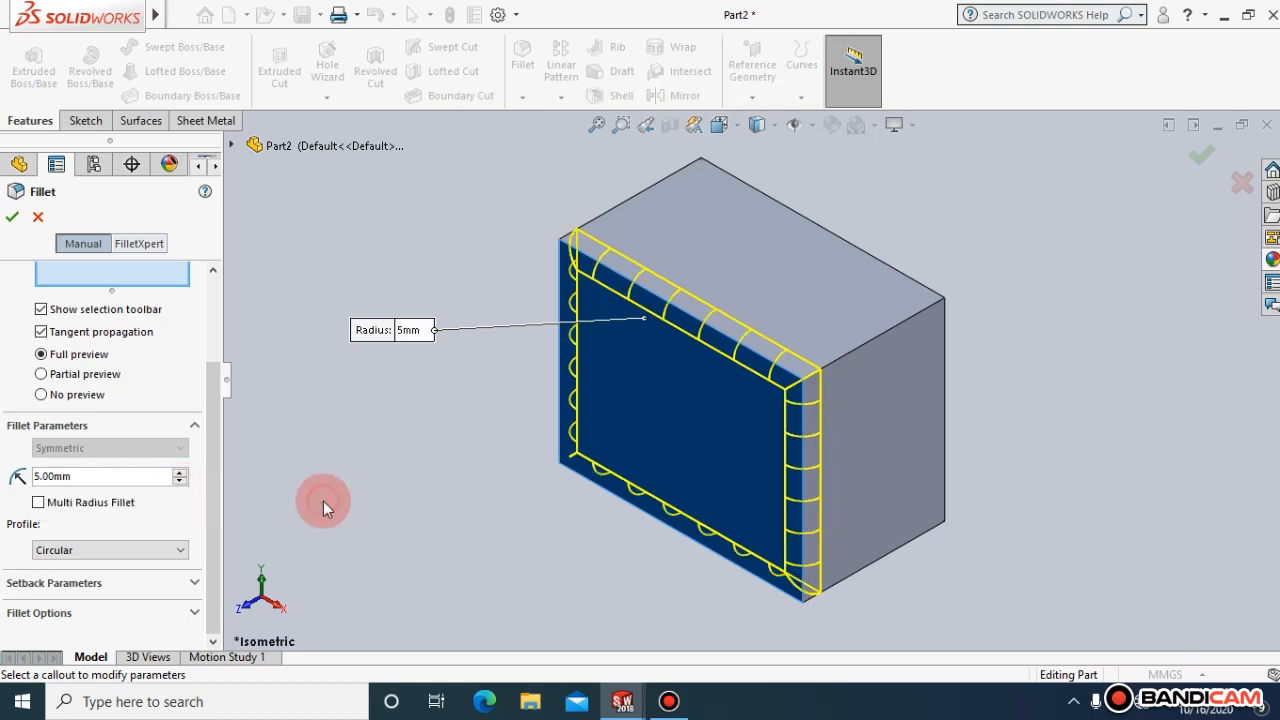
{"action": "left_click", "coordinate": [12, 222]}
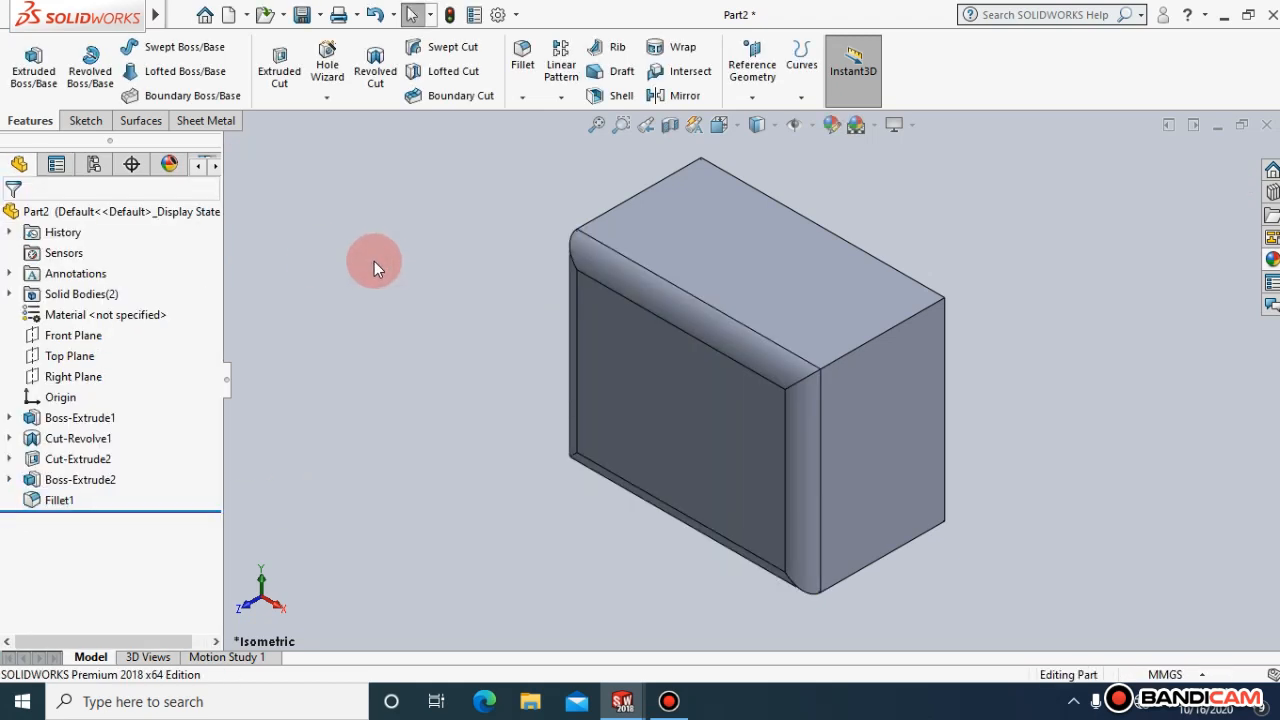
{"action": "key", "text": "ctrl+1"}
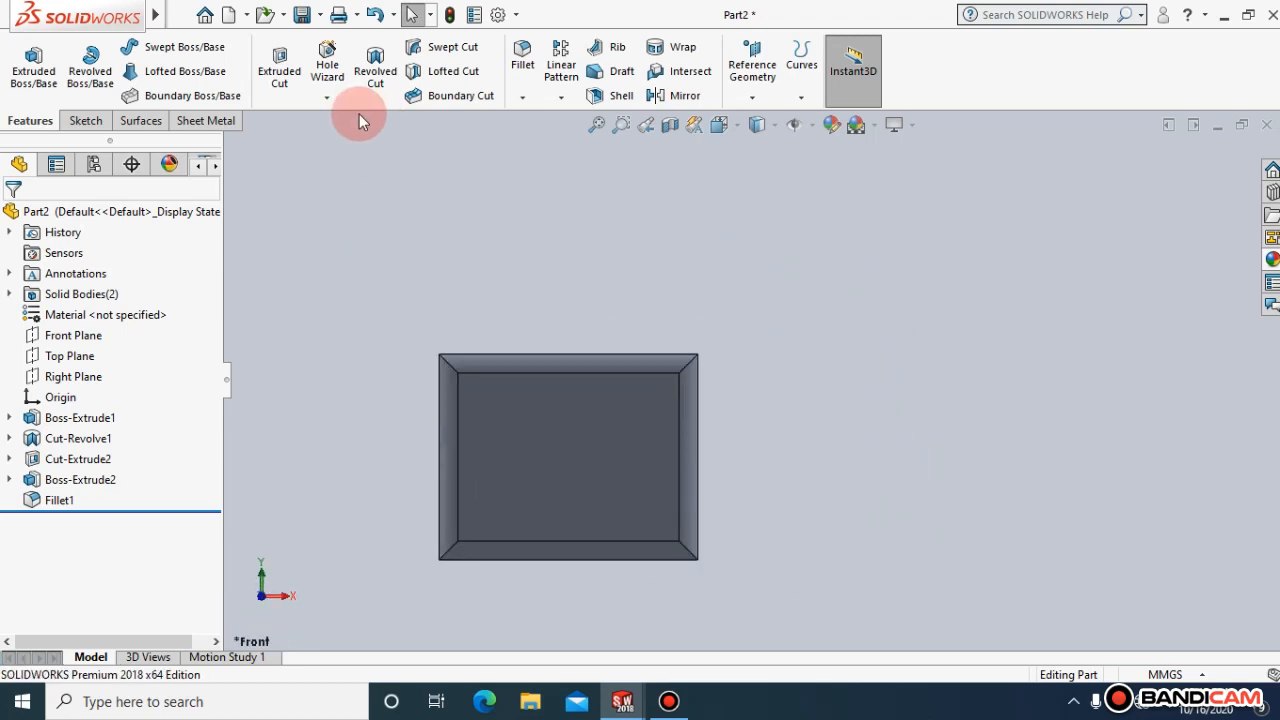
{"action": "key", "text": "ctrl+z"}
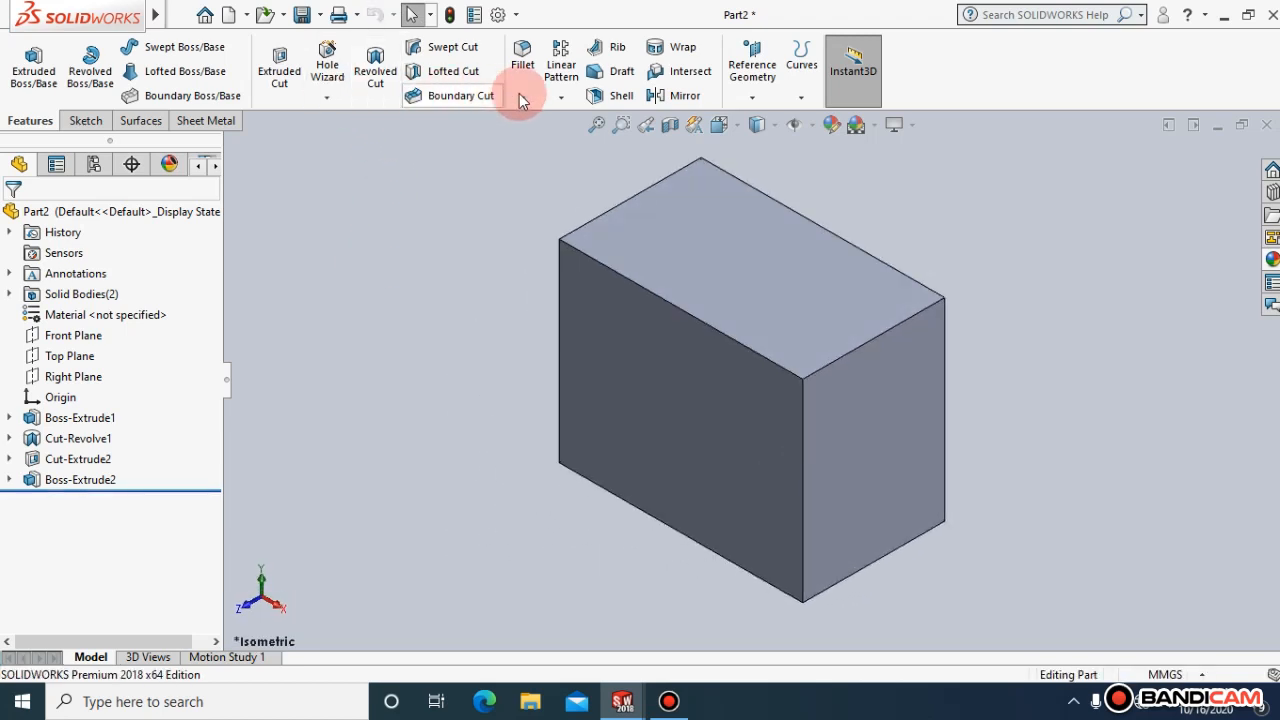
Try a chamfer of 5 mm at 45 degrees around the block's front face, and undo it
{"action": "left_click", "coordinate": [522, 97]}
{"action": "left_click", "coordinate": [550, 142]}
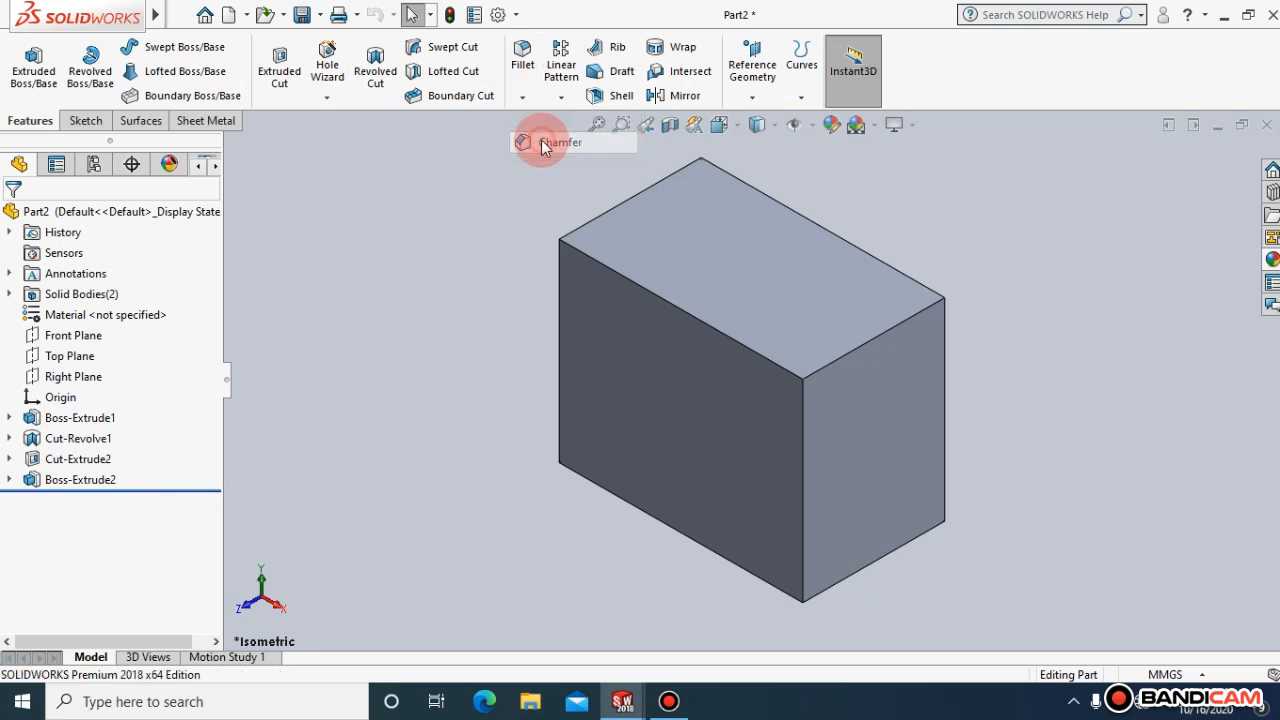
{"action": "left_click", "coordinate": [649, 386]}
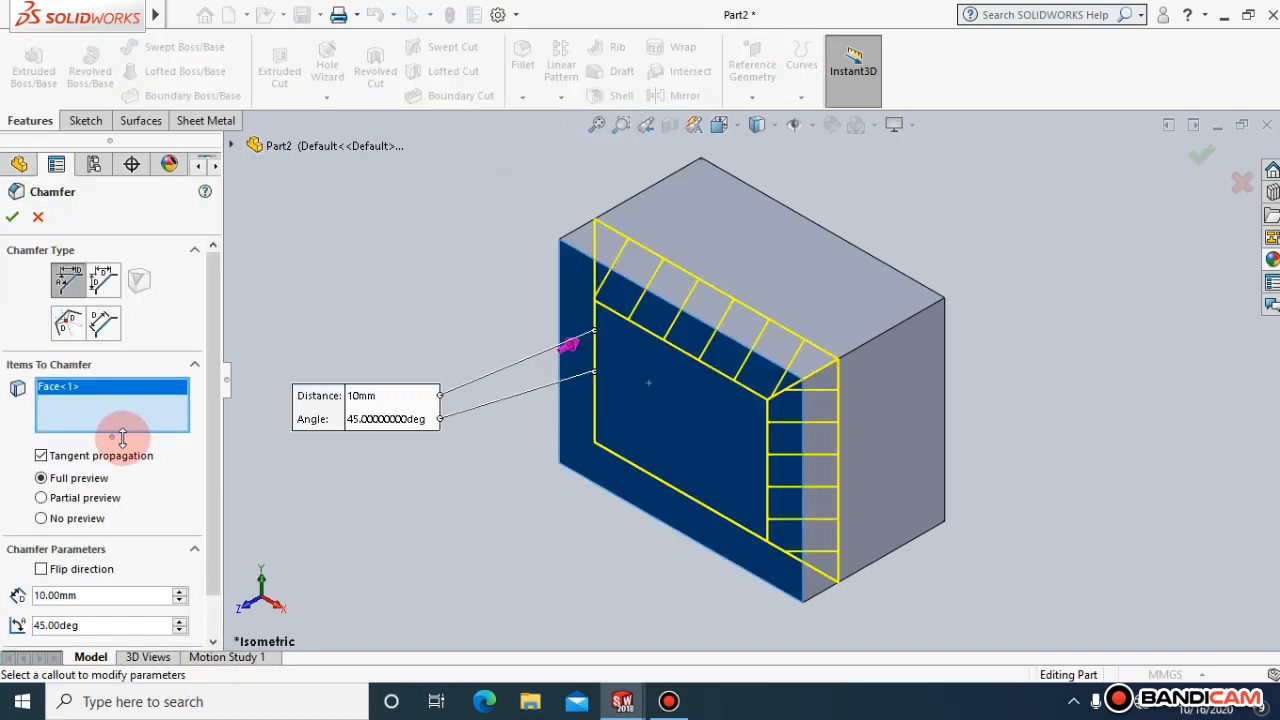
{"action": "scroll", "coordinate": [205, 460], "scroll_direction": "down", "scroll_amount": 1}
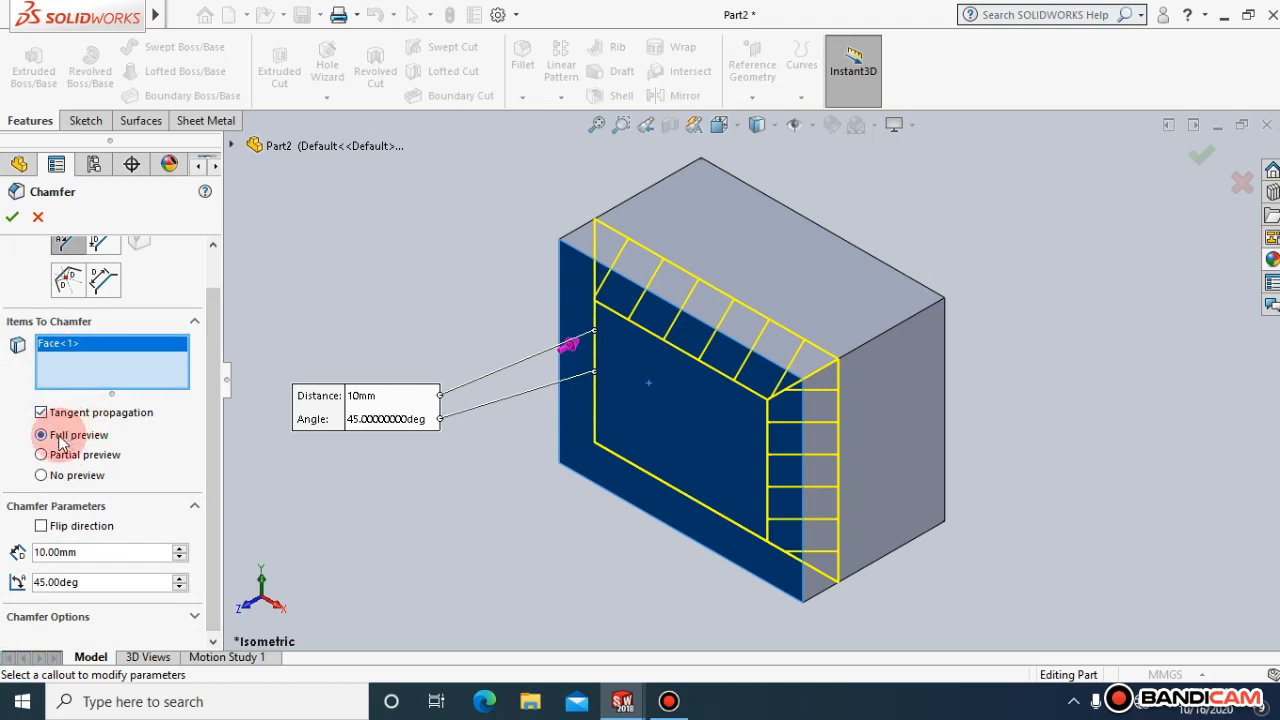
{"action": "left_click_drag", "start_coordinate": [218, 441], "coordinate": [211, 452]}
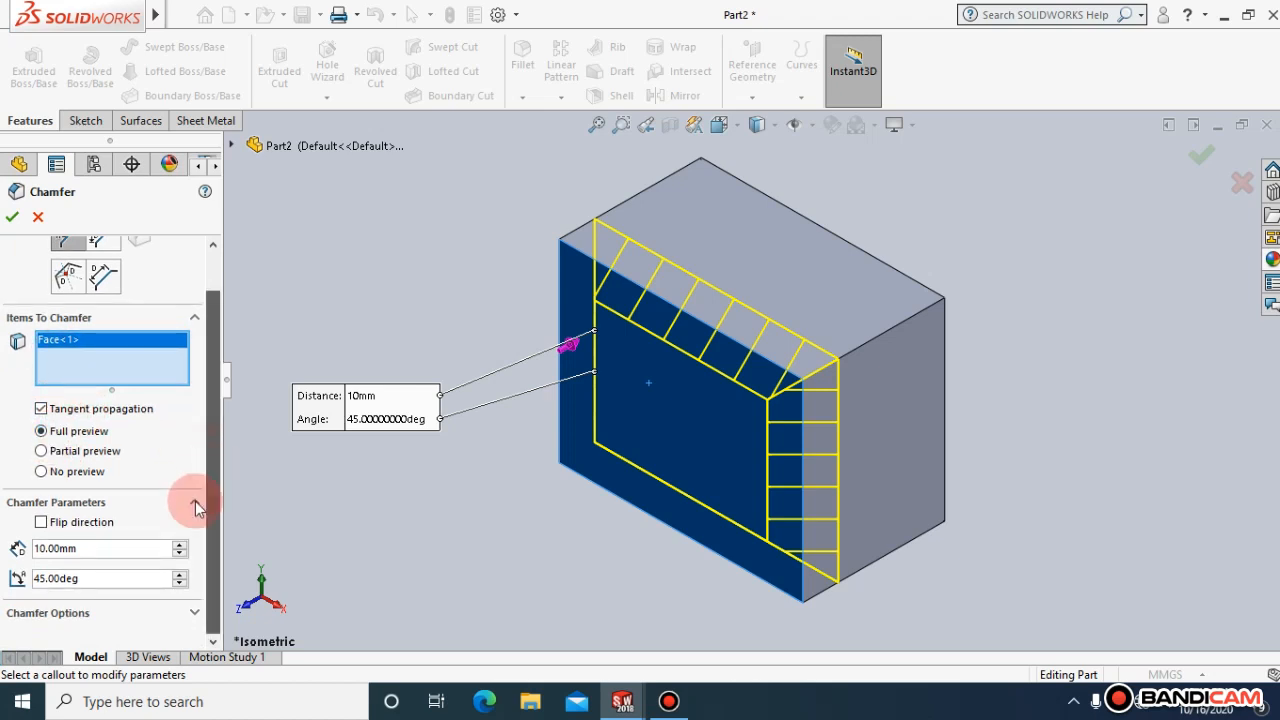
{"action": "left_click", "coordinate": [40, 471]}
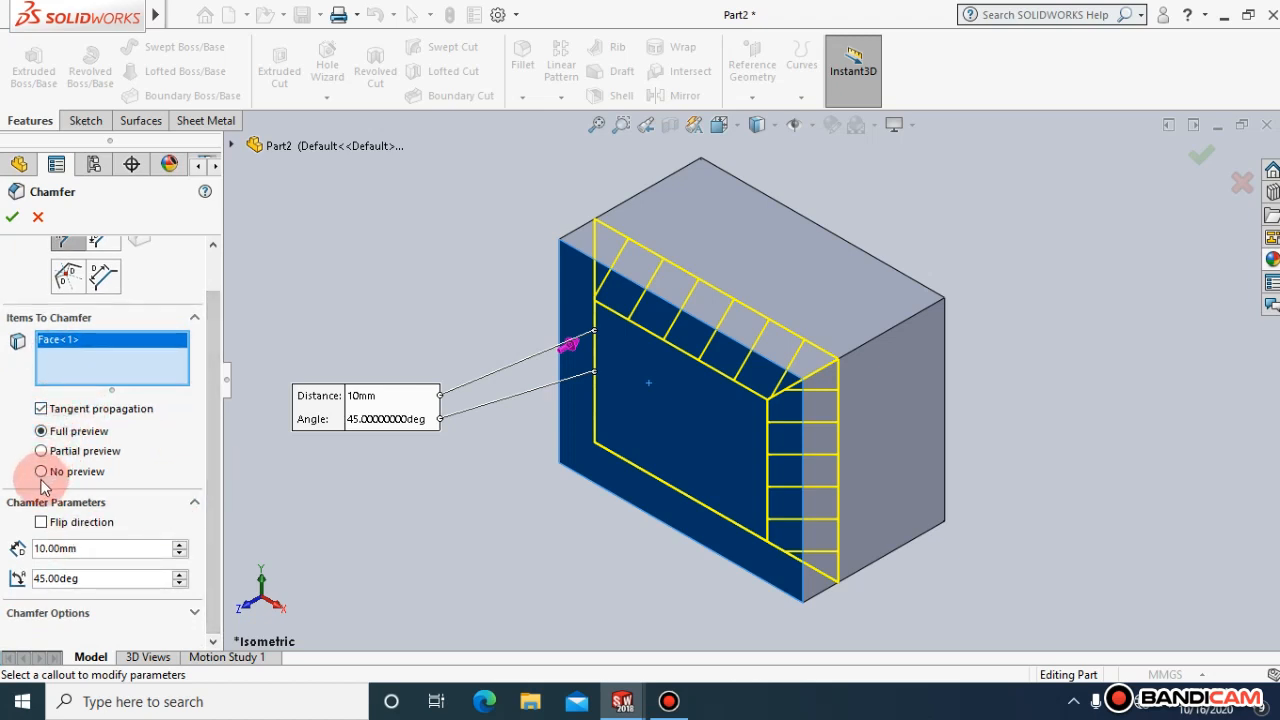
{"action": "left_click", "coordinate": [40, 431]}
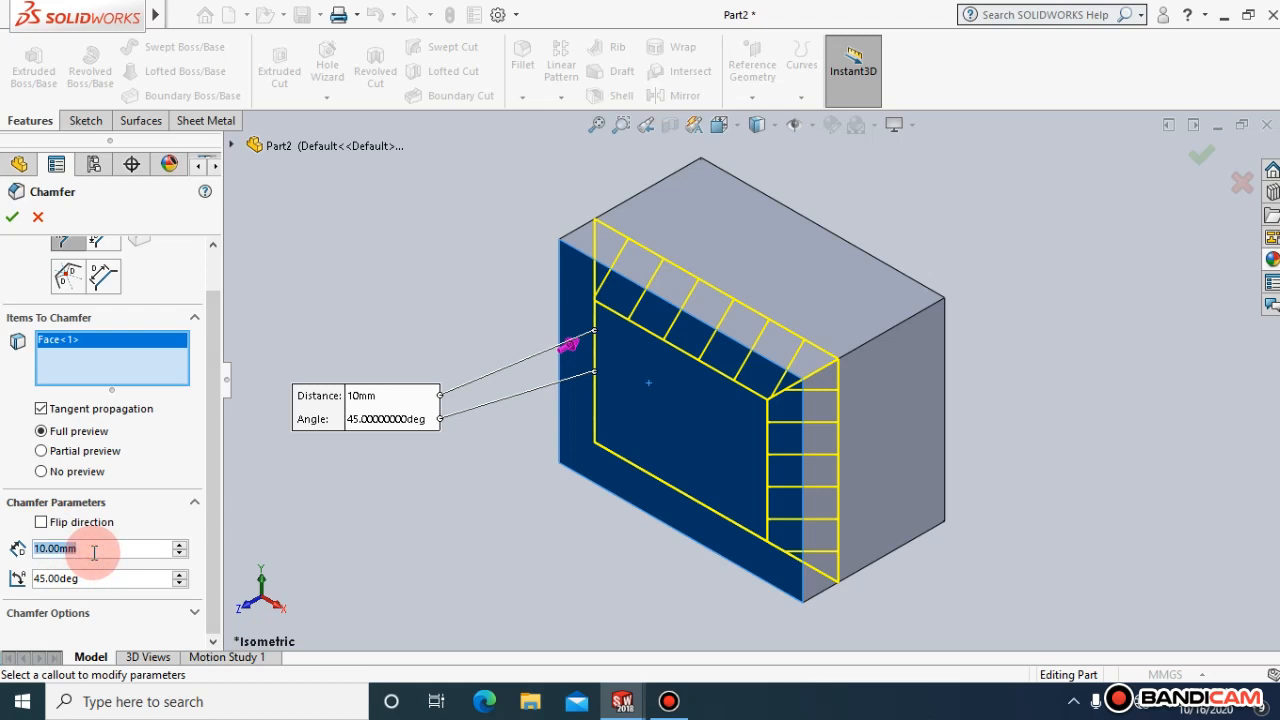
{"action": "type", "text": "5"}
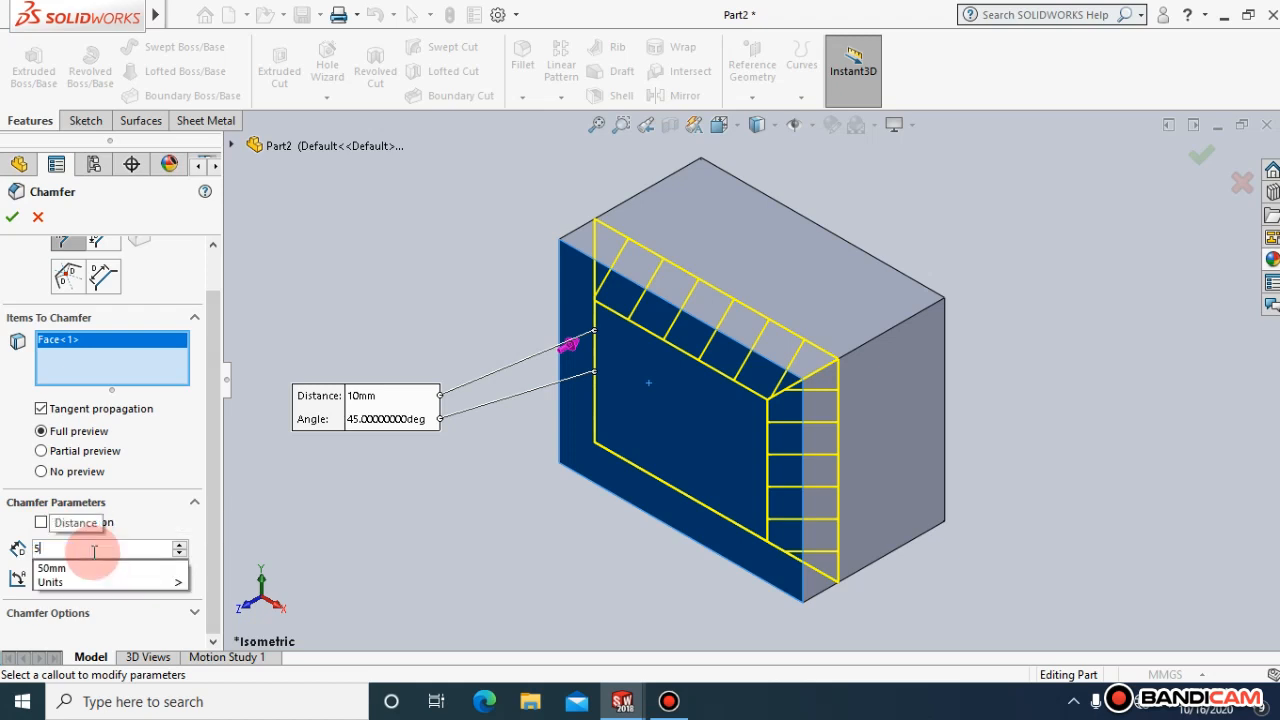
{"action": "left_click", "coordinate": [310, 501]}
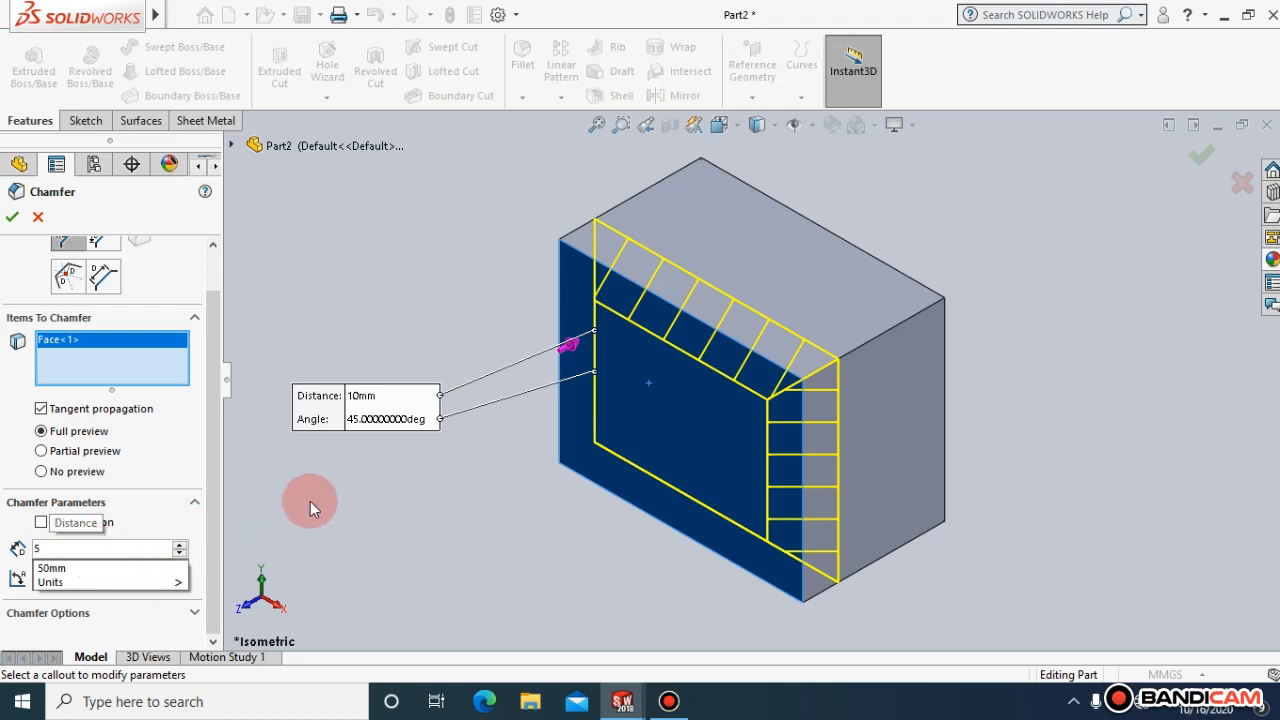
{"action": "left_click", "coordinate": [12, 216]}
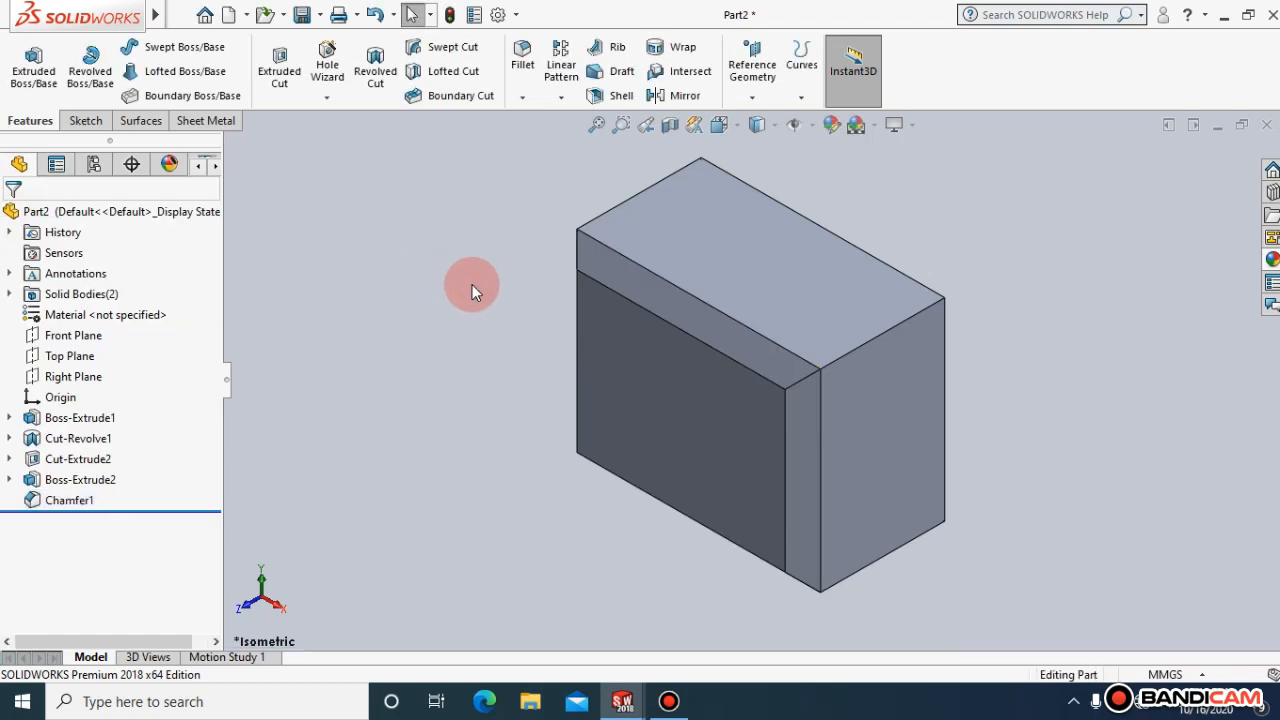
{"action": "key", "text": "ctrl+z"}
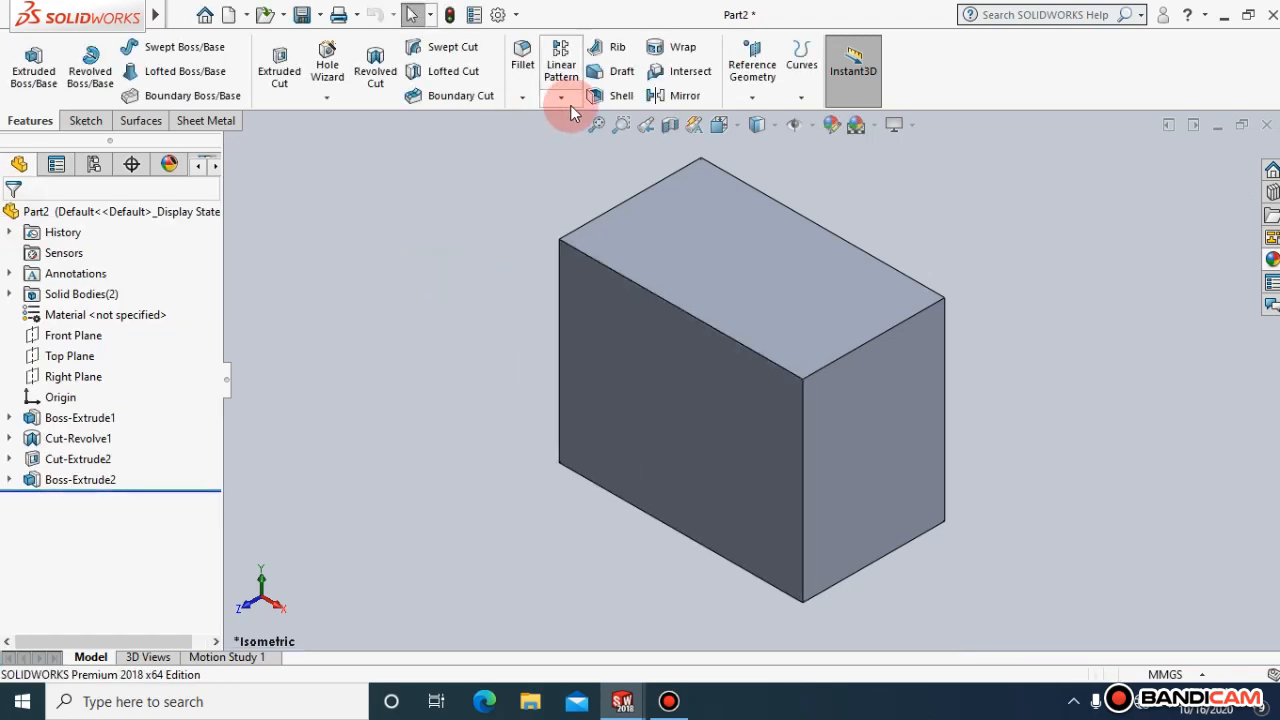
{"action": "left_click", "coordinate": [562, 100]}
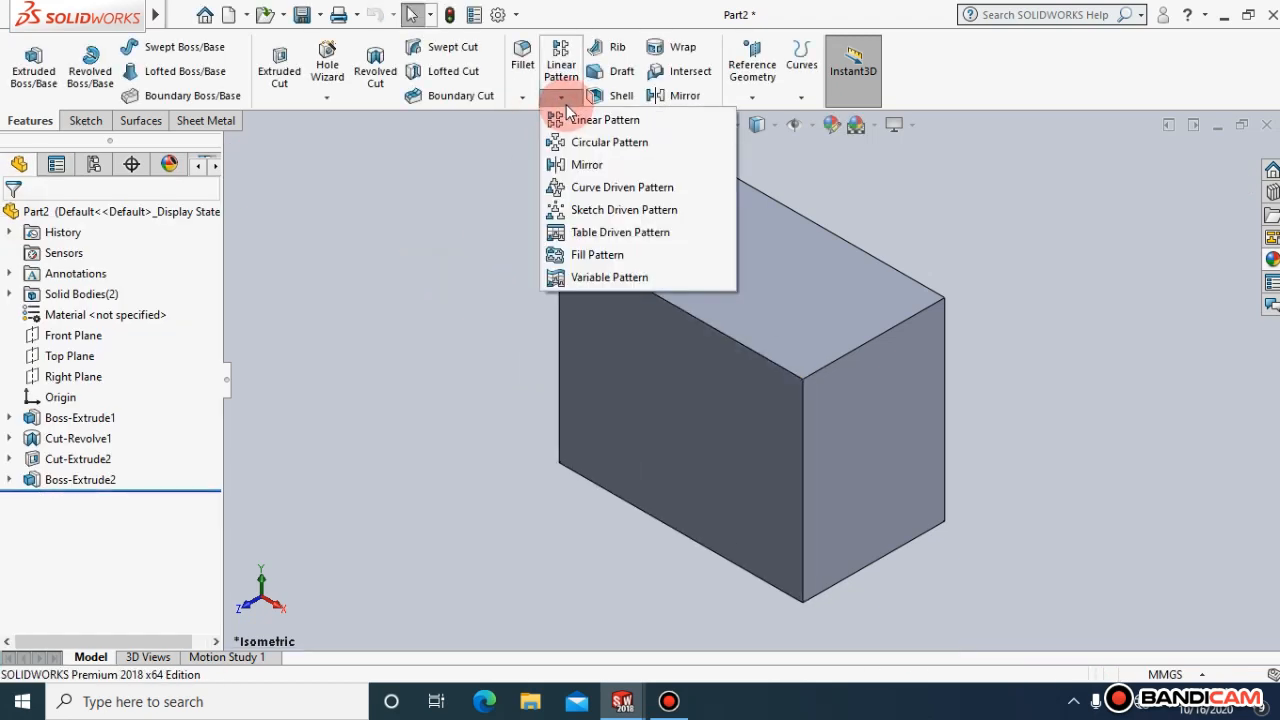
{"action": "left_click", "coordinate": [564, 104]}
{"action": "left_click", "coordinate": [565, 104]}
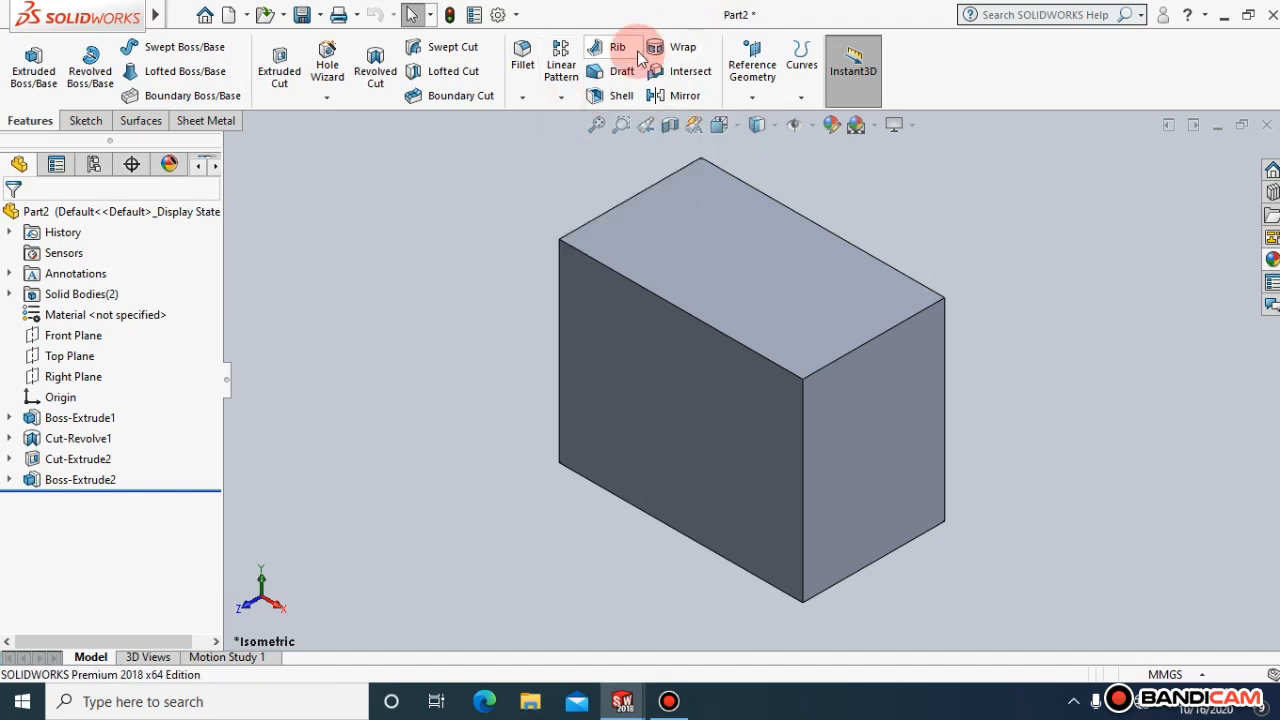
Hide the extruded block body
{"action": "right_click", "coordinate": [667, 243]}
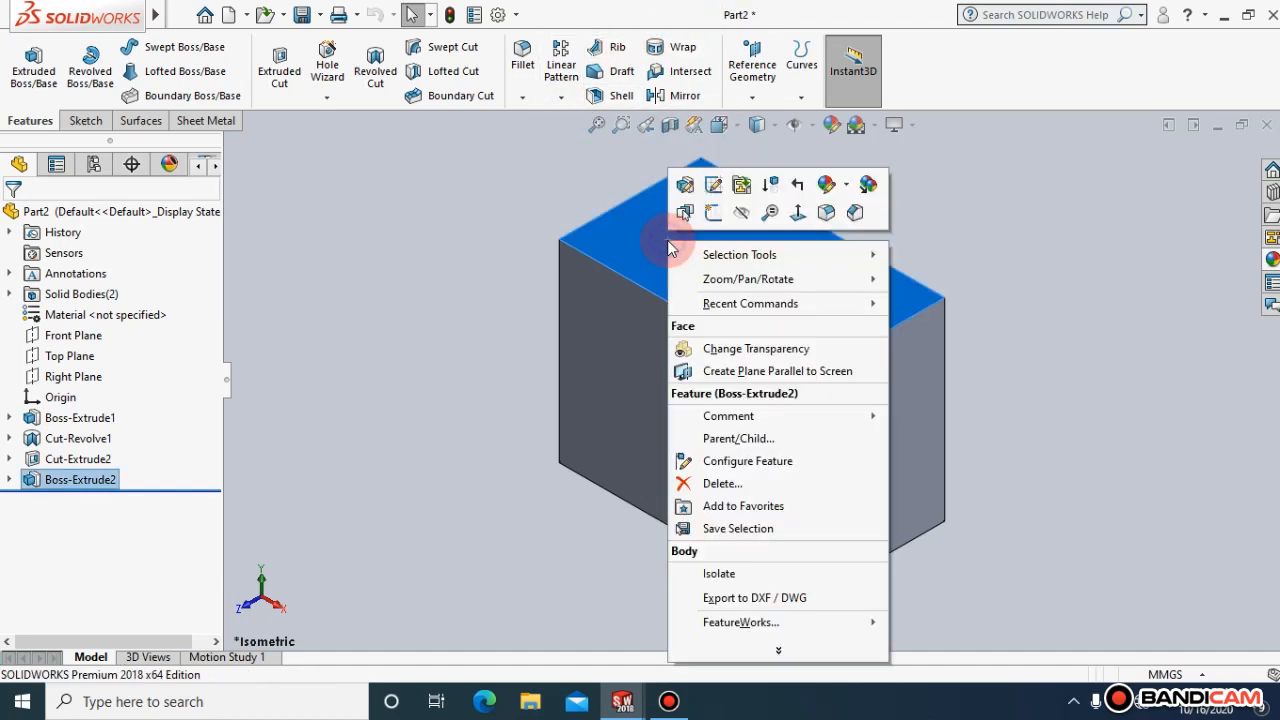
{"action": "left_click", "coordinate": [741, 212]}
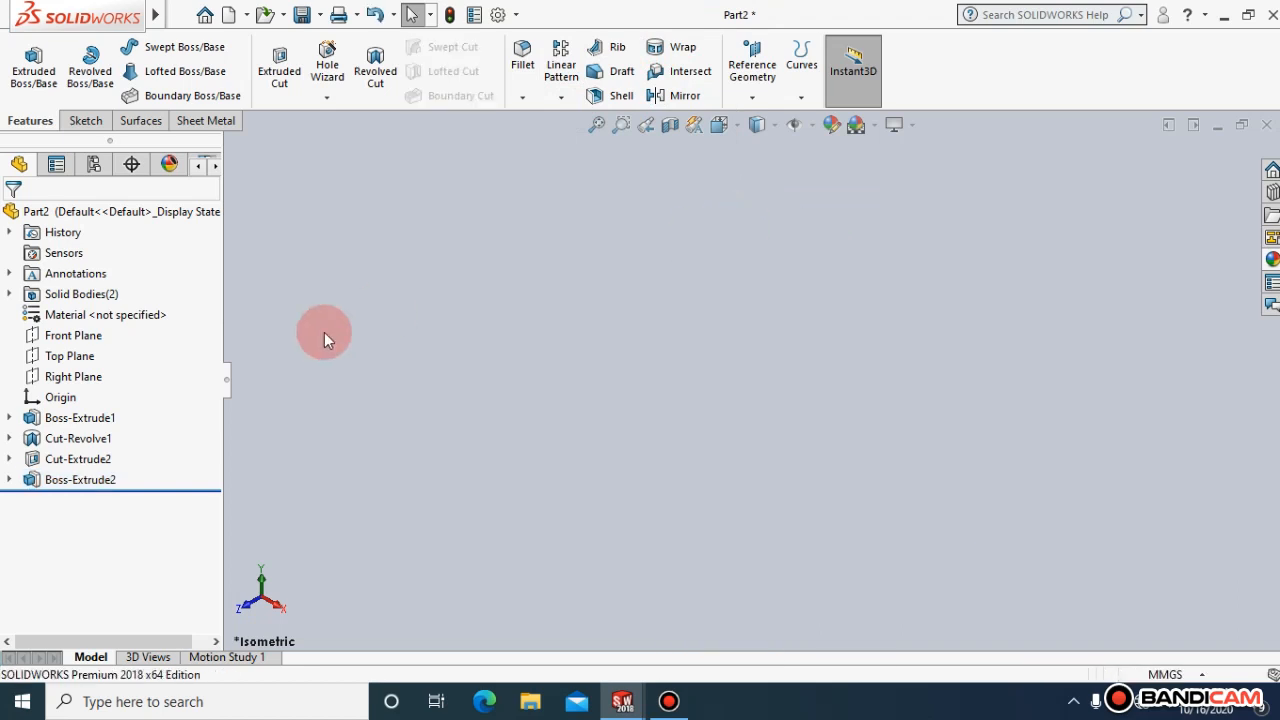
Sketch an open L-shaped profile on the Front Plane from a vertical line and a slightly sloping line joined at its lower end
{"action": "left_click", "coordinate": [100, 337]}
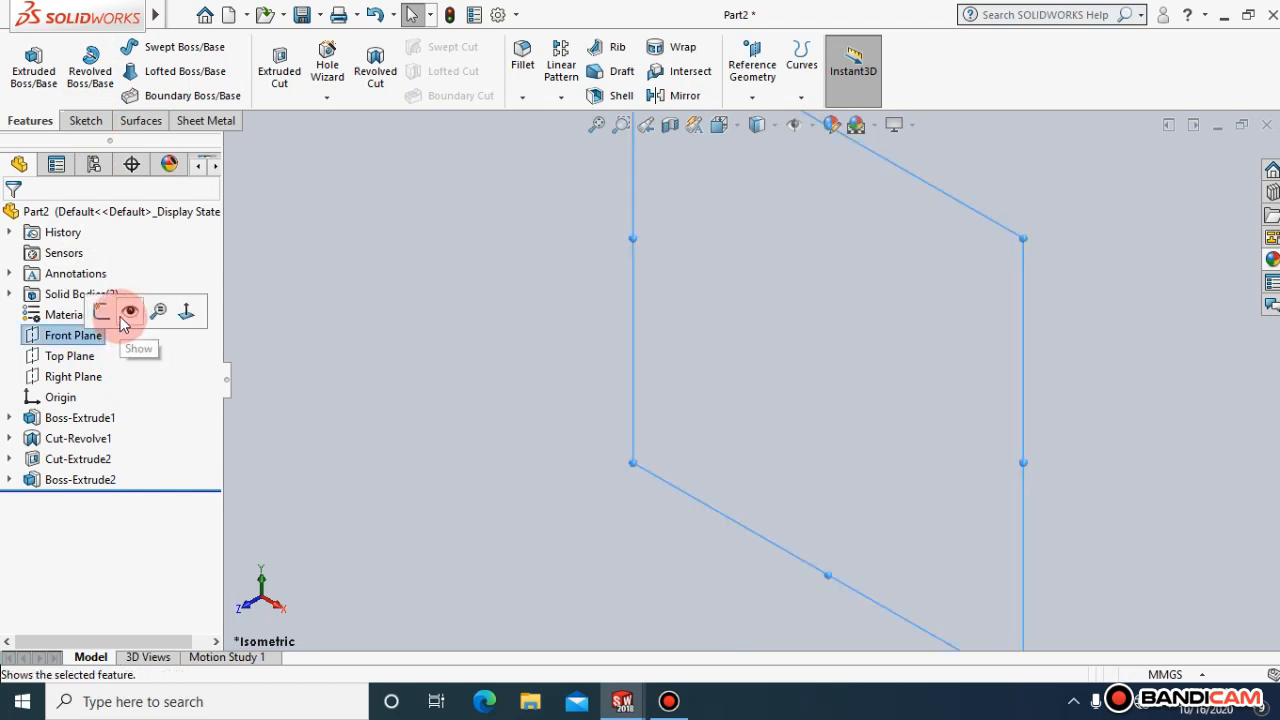
{"action": "left_click", "coordinate": [184, 313]}
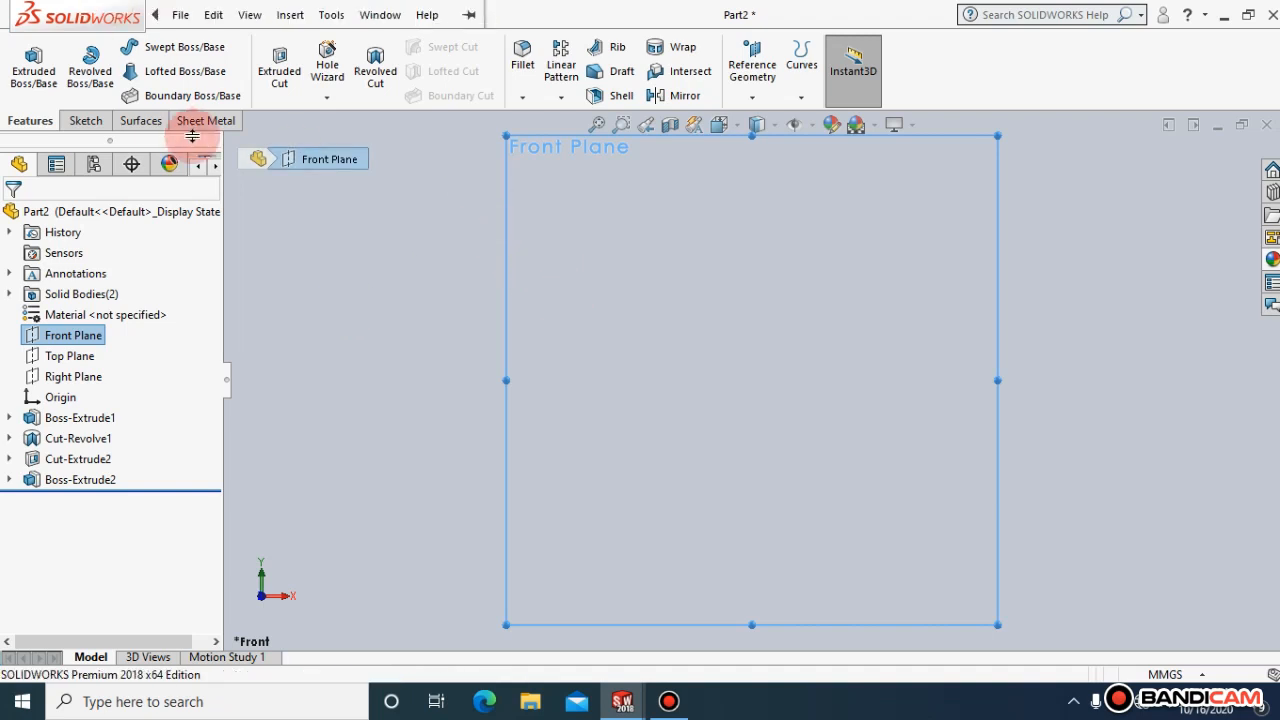
{"action": "left_click", "coordinate": [86, 120]}
{"action": "left_click", "coordinate": [122, 47]}
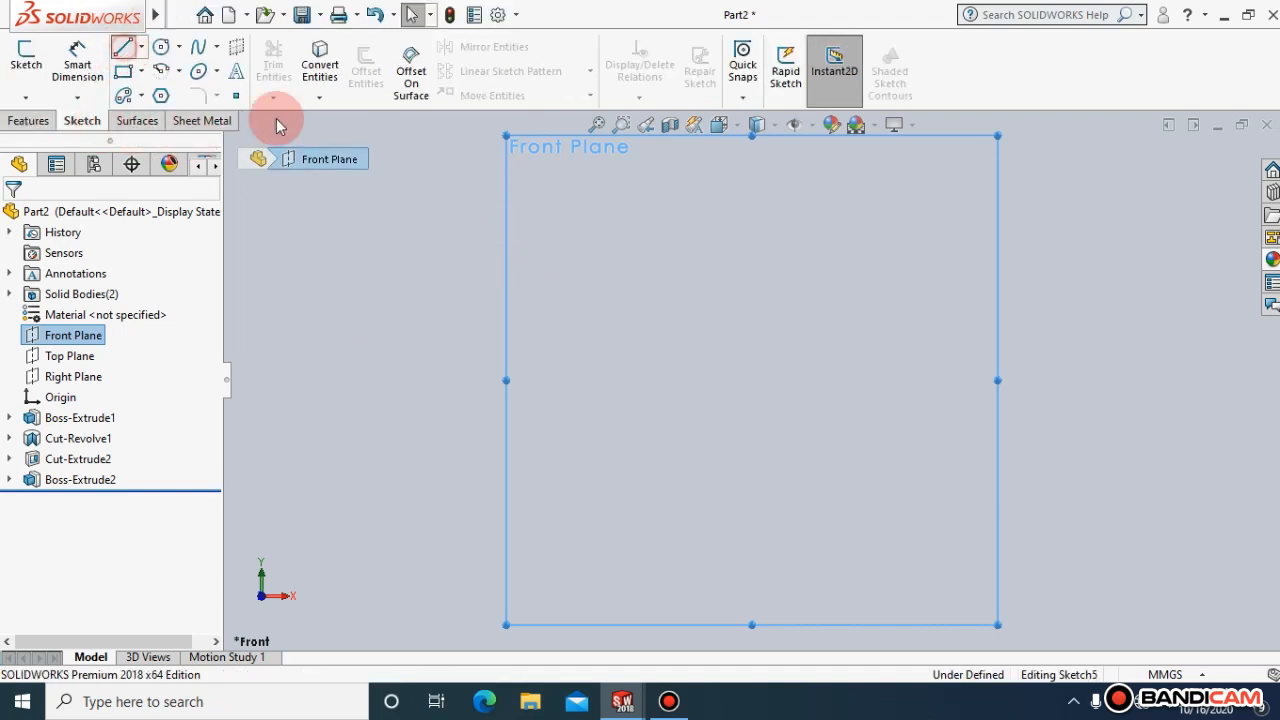
{"action": "left_click", "coordinate": [601, 240]}
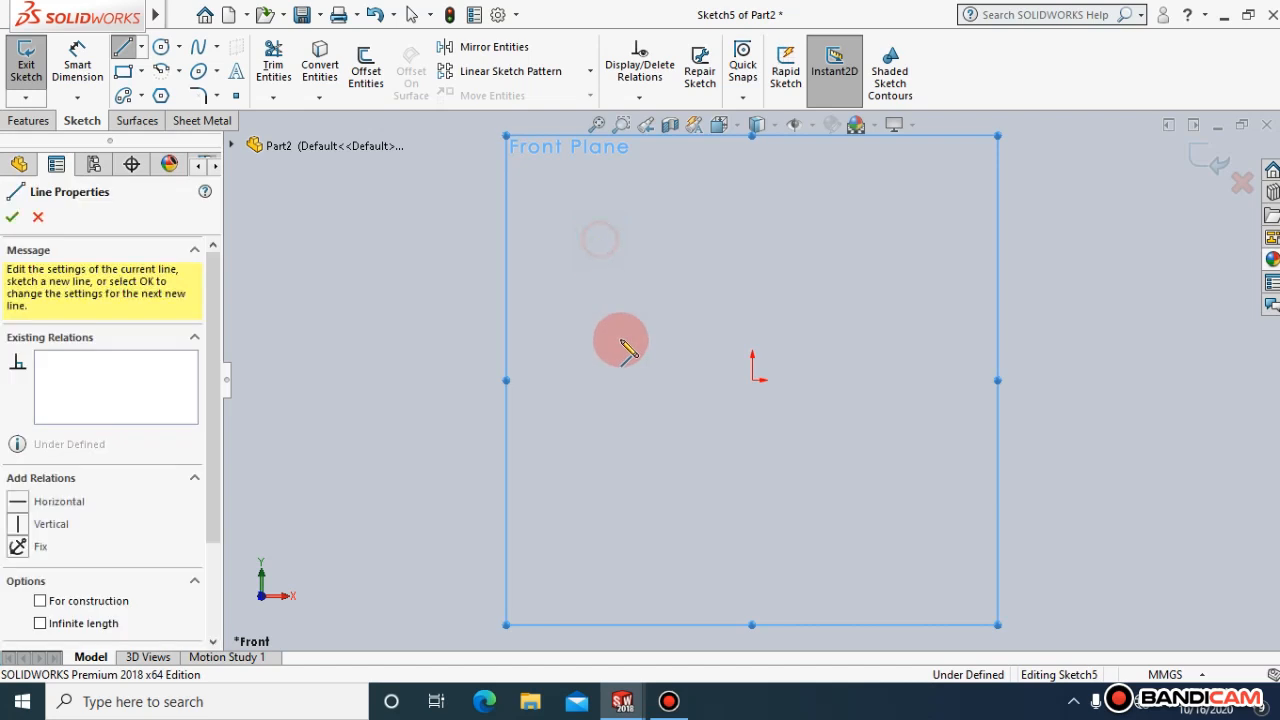
{"action": "left_click", "coordinate": [601, 470]}
{"action": "left_click", "coordinate": [857, 495]}
{"action": "key", "text": "Escape"}
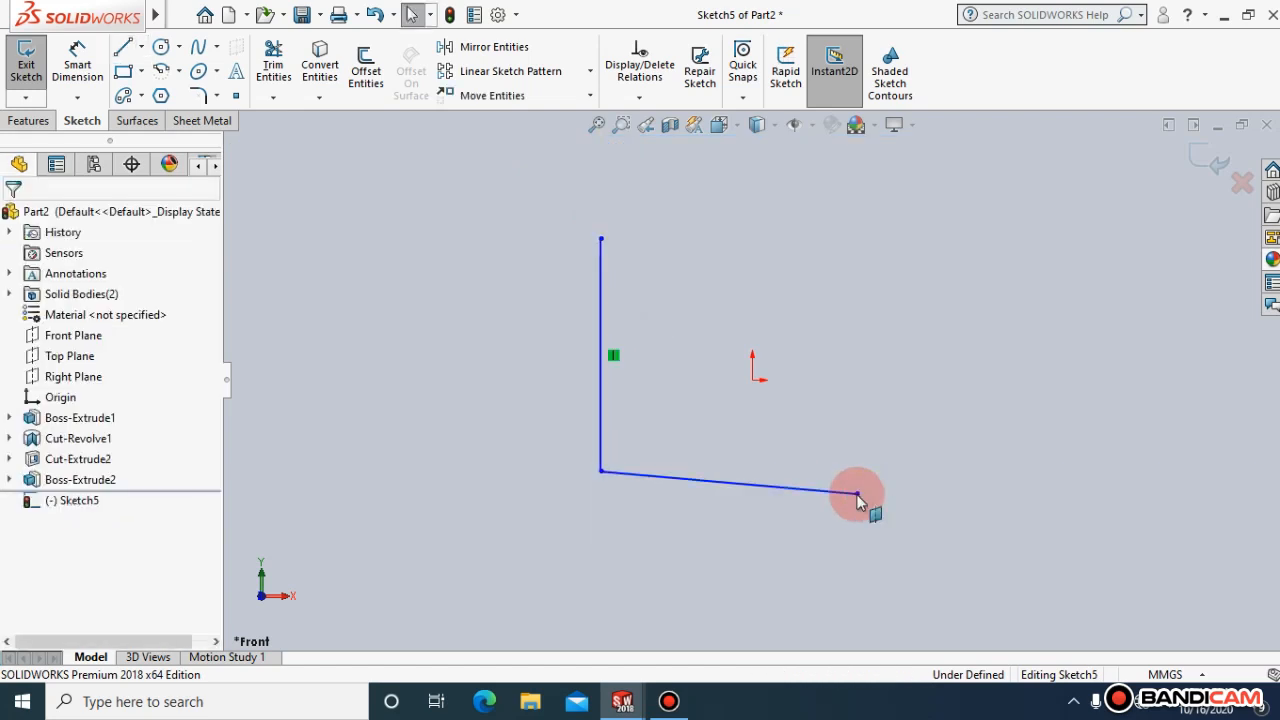
Make the two sketched lines of the L-shaped profile perpendicular to each other
{"action": "left_click_drag", "start_coordinate": [737, 512], "coordinate": [544, 424]}
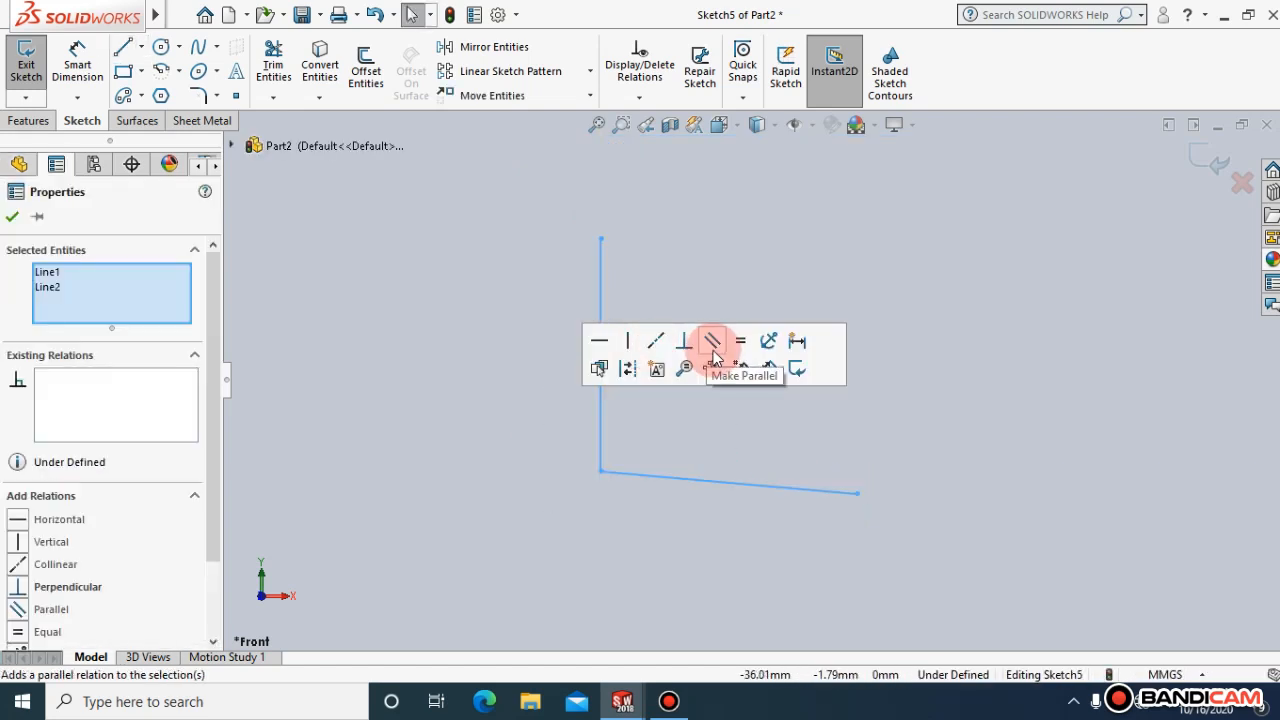
{"action": "left_click", "coordinate": [685, 342]}
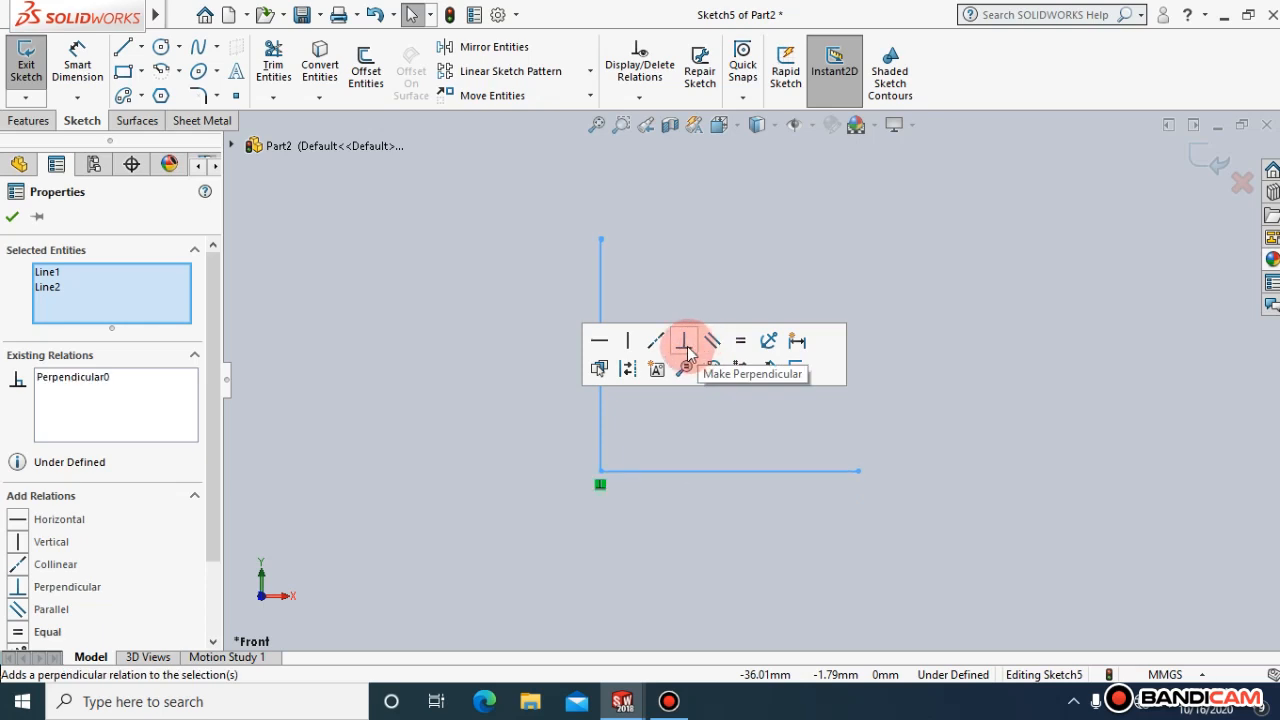
{"action": "left_click", "coordinate": [13, 216]}
Extrude the L-shaped profile 30 mm blind as an unmerged thin feature with one-direction 10 mm thickness, and show it in isometric view
{"action": "left_click", "coordinate": [27, 120]}
{"action": "left_click", "coordinate": [33, 75]}
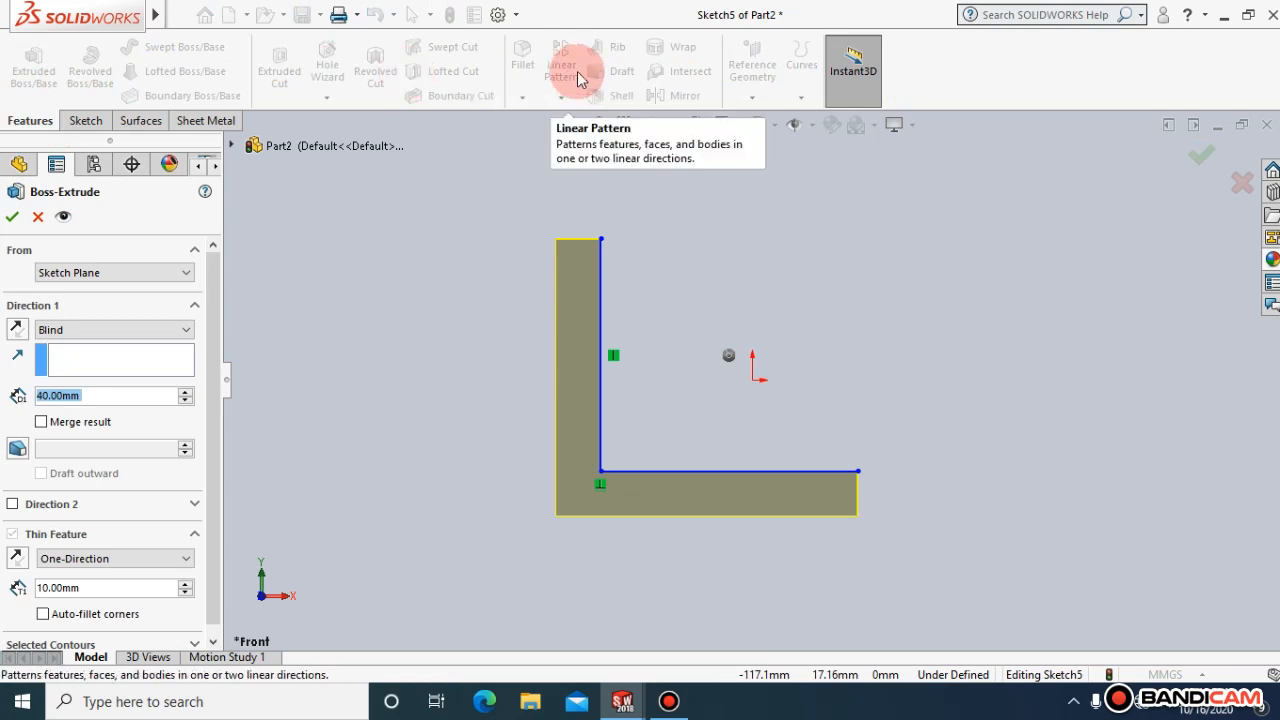
{"action": "key", "text": "BackSpace"}
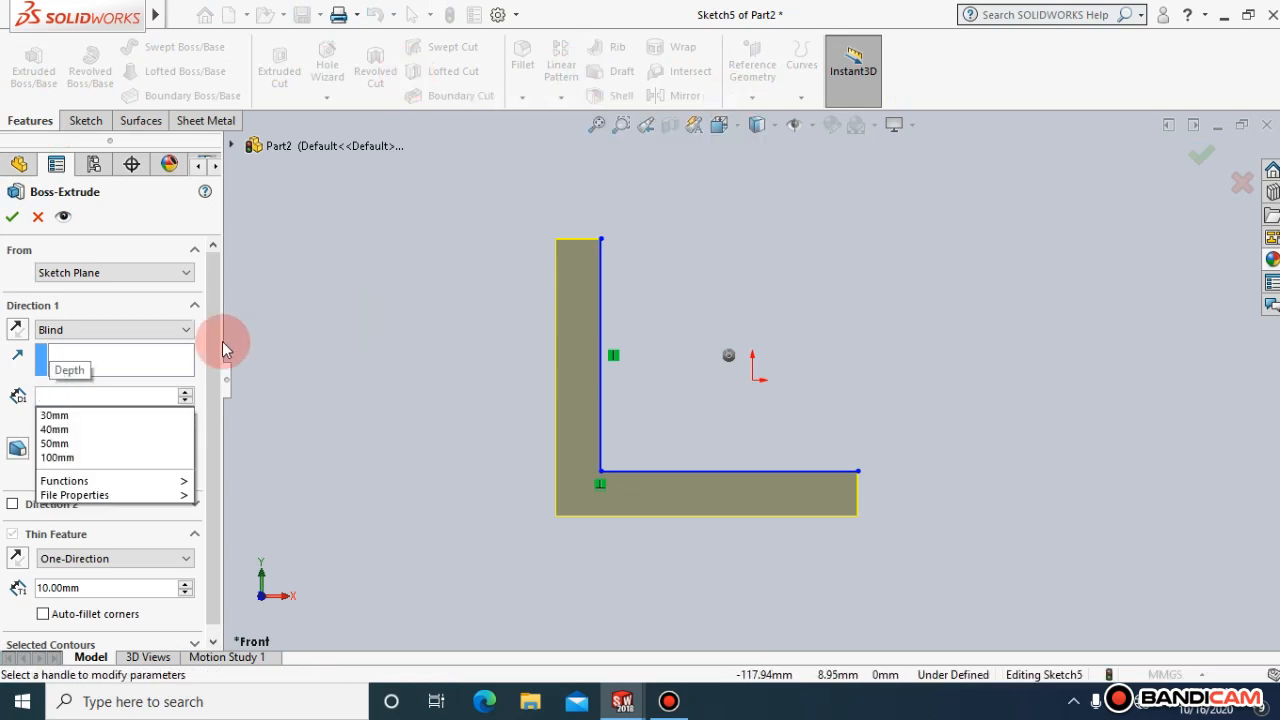
{"action": "type", "text": "30"}
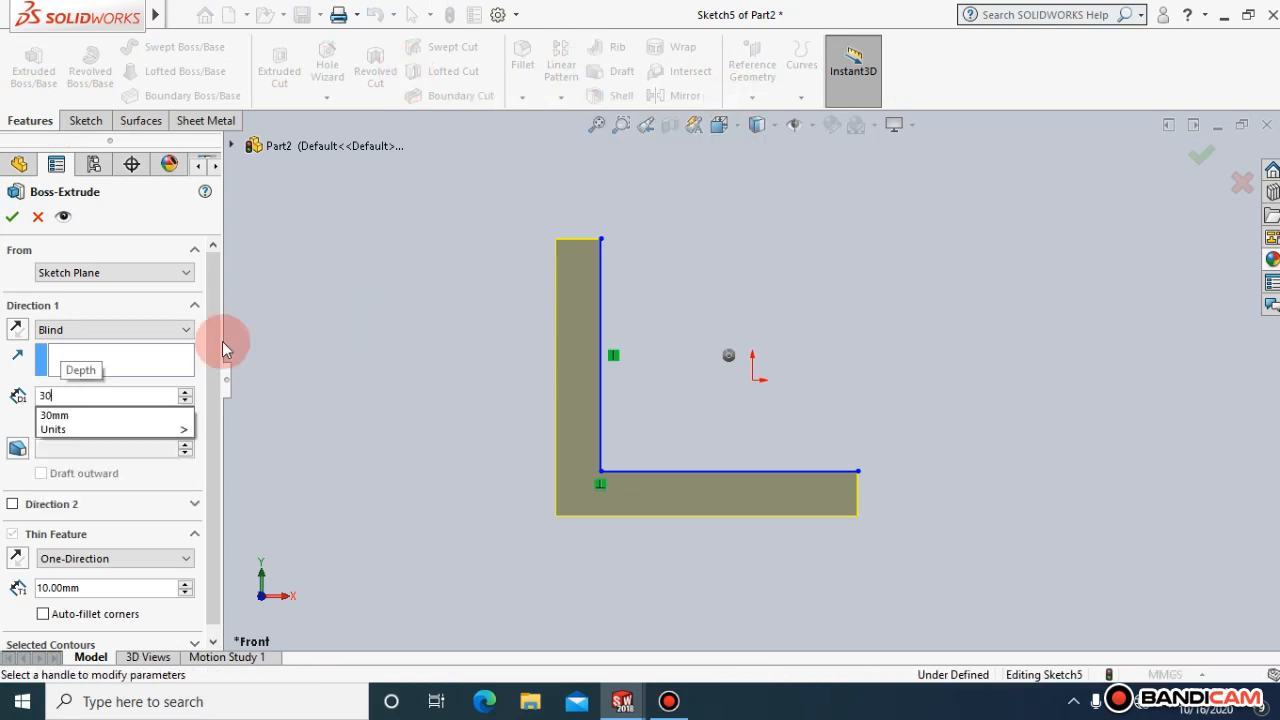
{"action": "left_click", "coordinate": [22, 216]}
{"action": "left_click", "coordinate": [280, 267]}
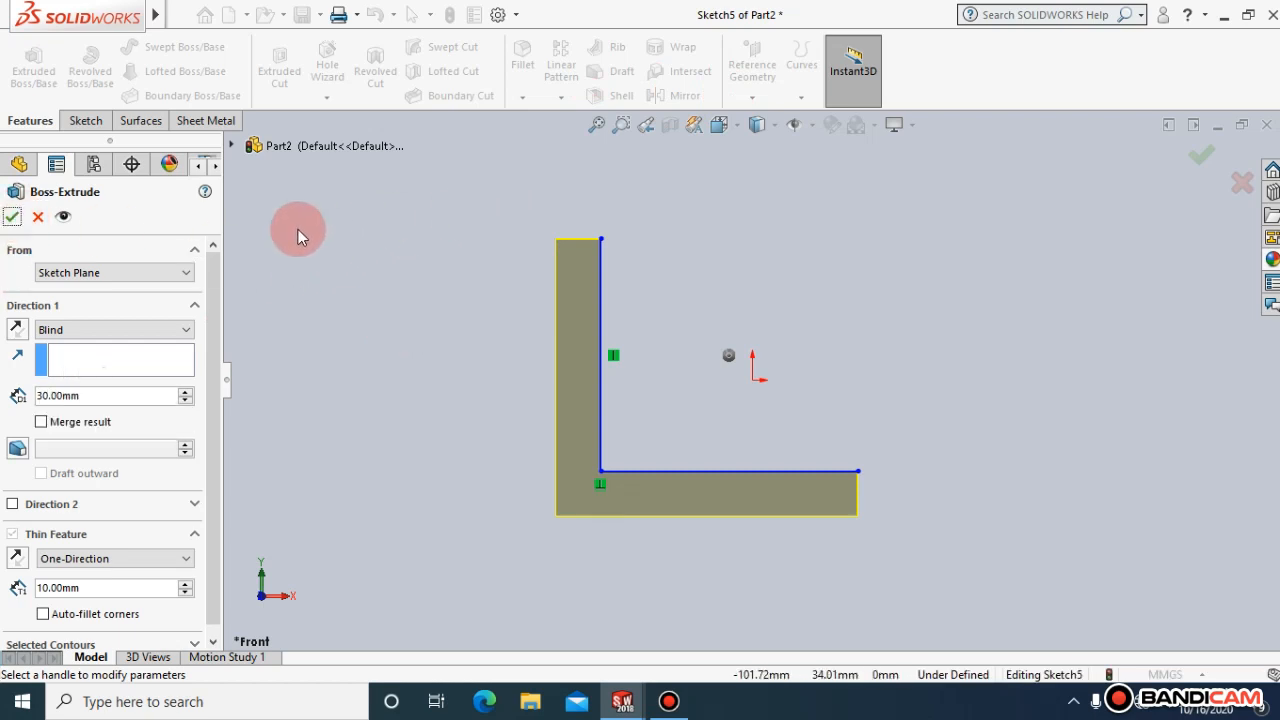
{"action": "left_click", "coordinate": [12, 216]}
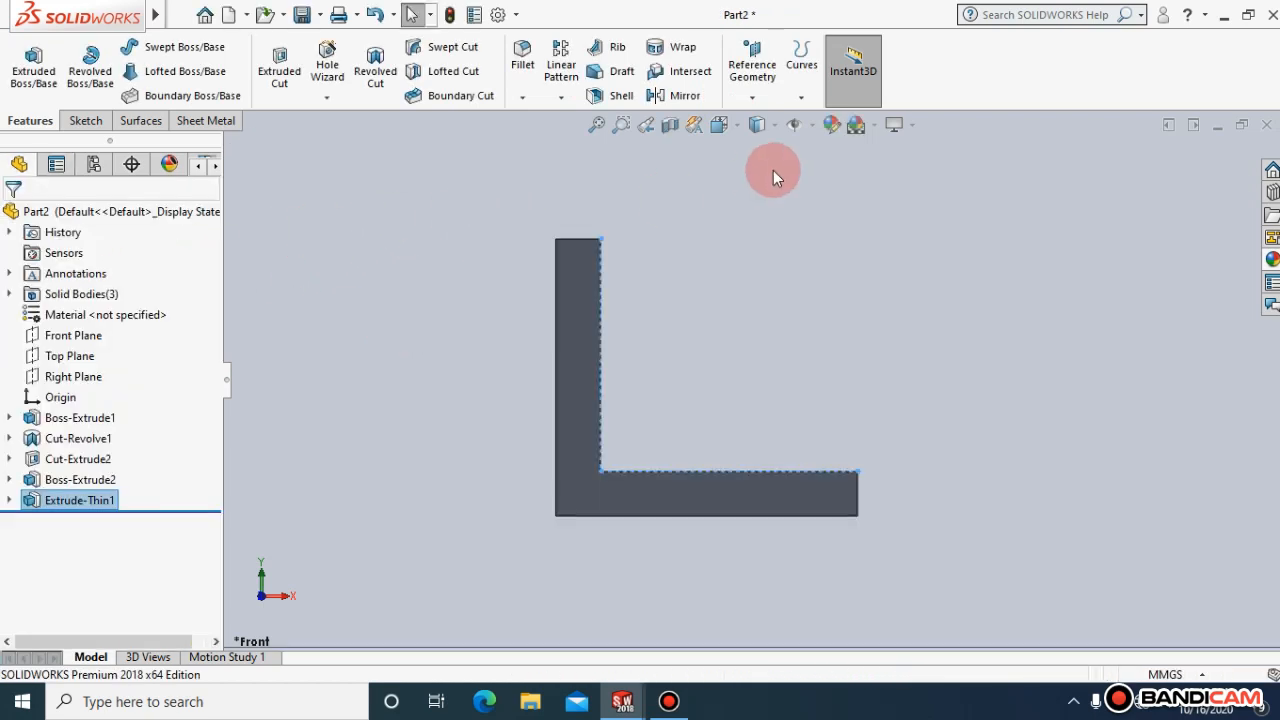
{"action": "left_click", "coordinate": [721, 124]}
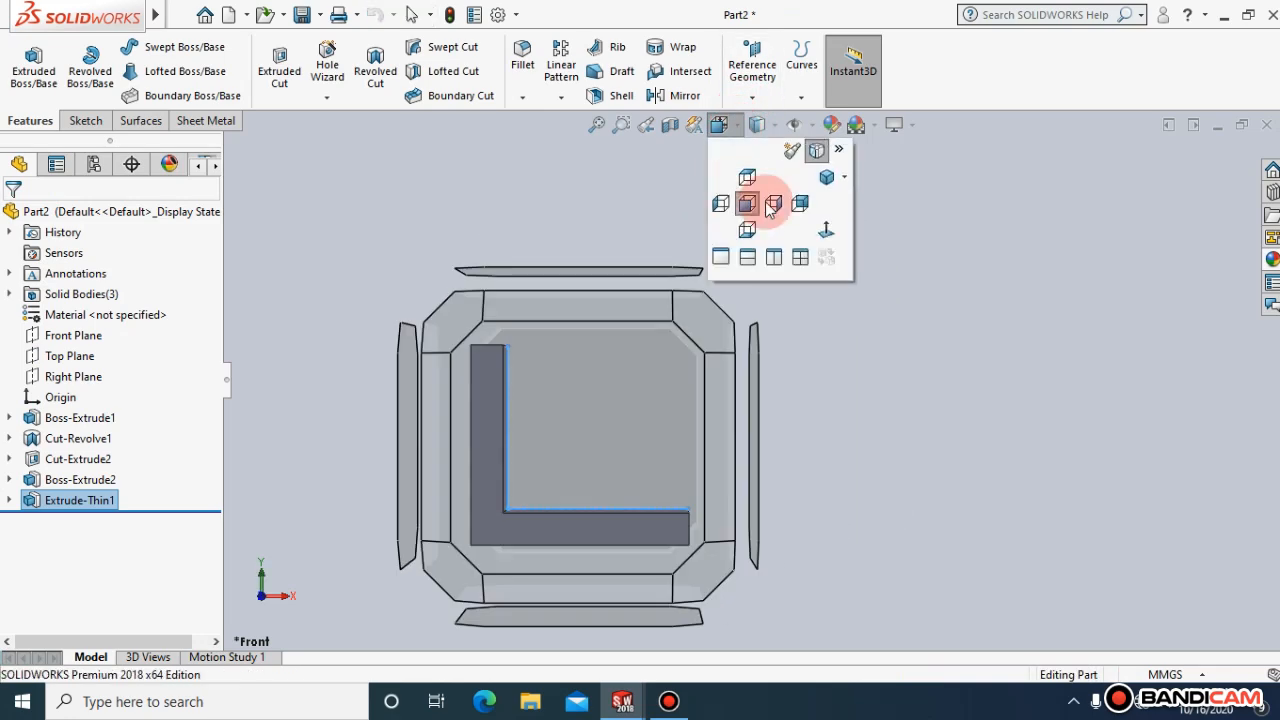
{"action": "left_click", "coordinate": [823, 180]}
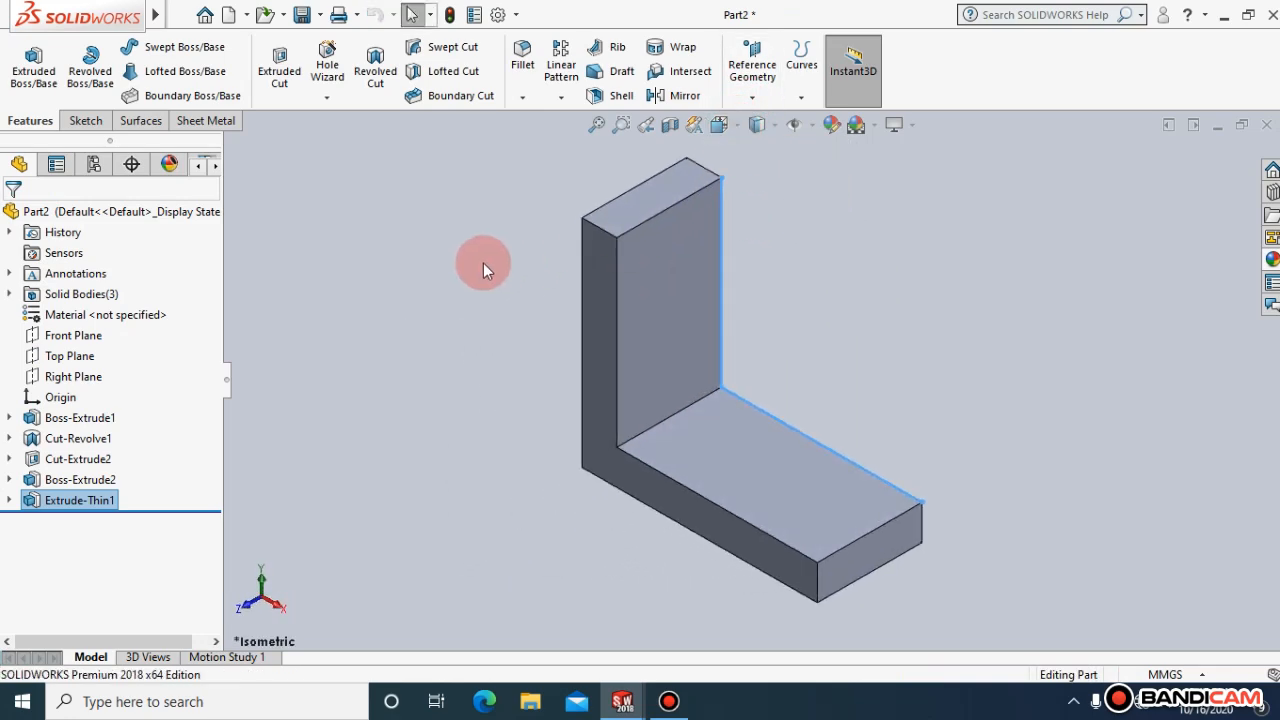
{"action": "left_click", "coordinate": [480, 263]}
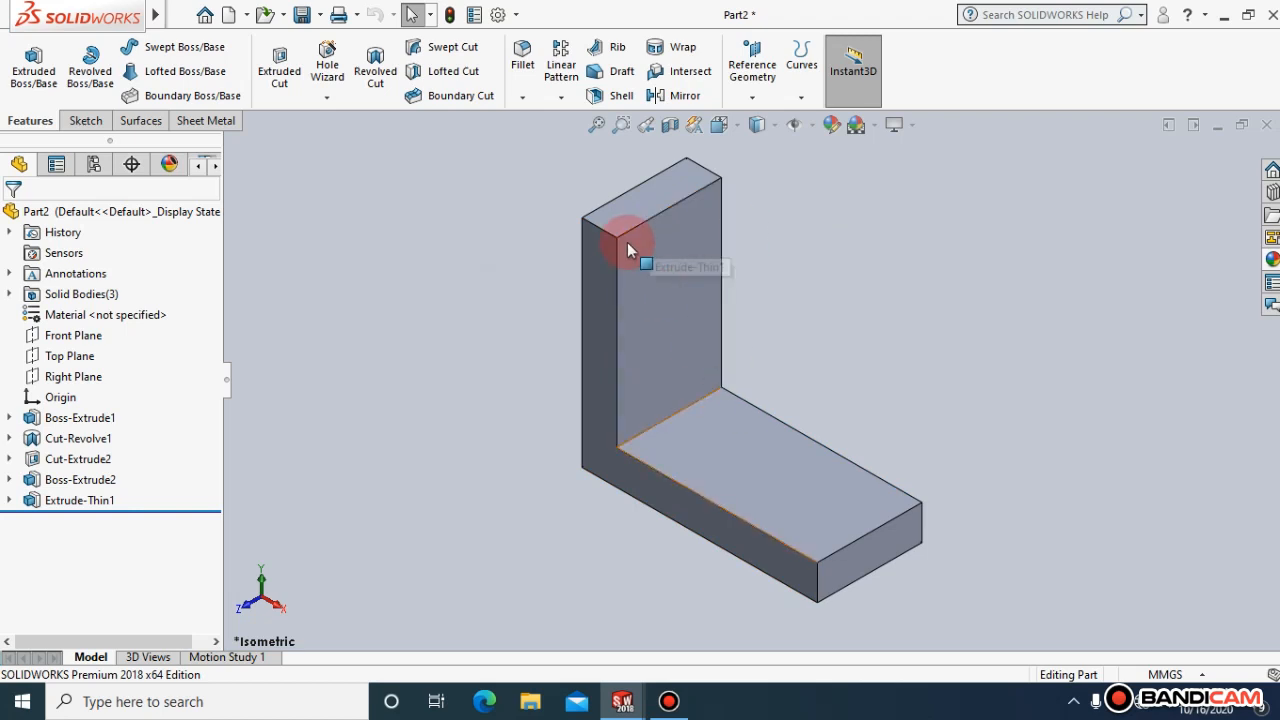
Create a reference plane midway between the front and back faces of the L-shaped body
{"action": "left_click", "coordinate": [752, 97]}
{"action": "left_click", "coordinate": [771, 117]}
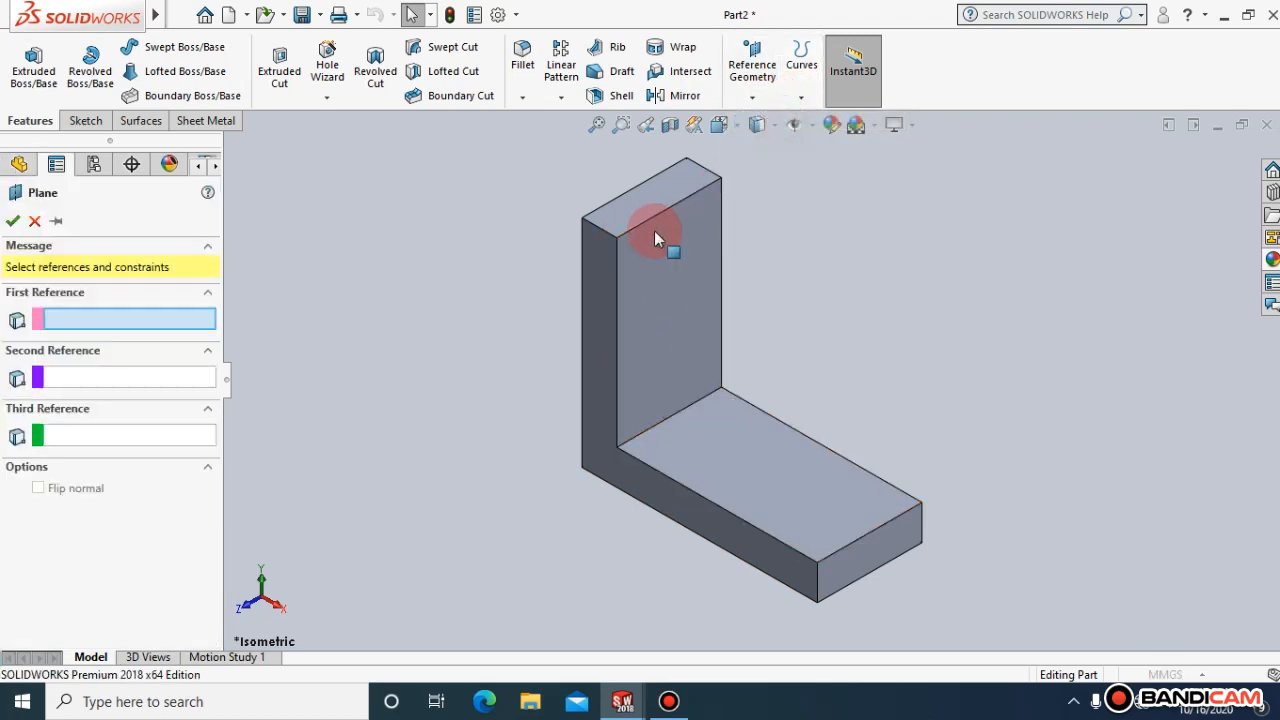
{"action": "left_click", "coordinate": [609, 276]}
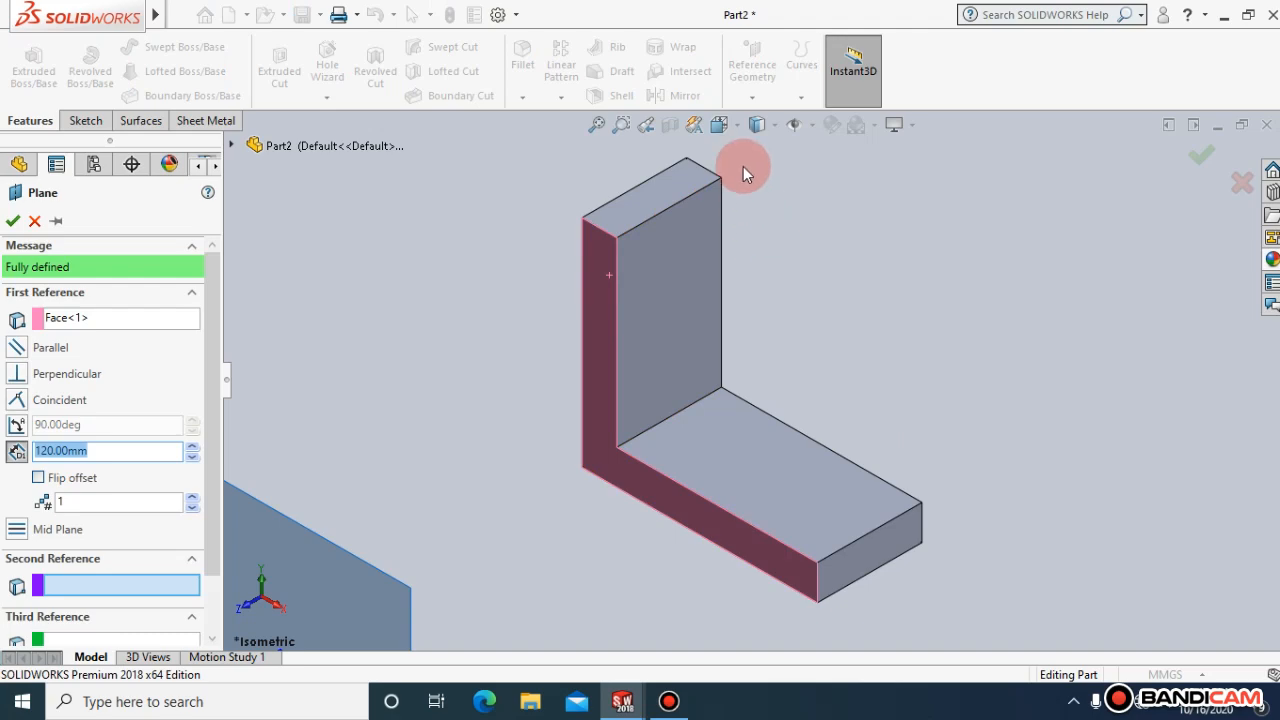
{"action": "left_click", "coordinate": [738, 127]}
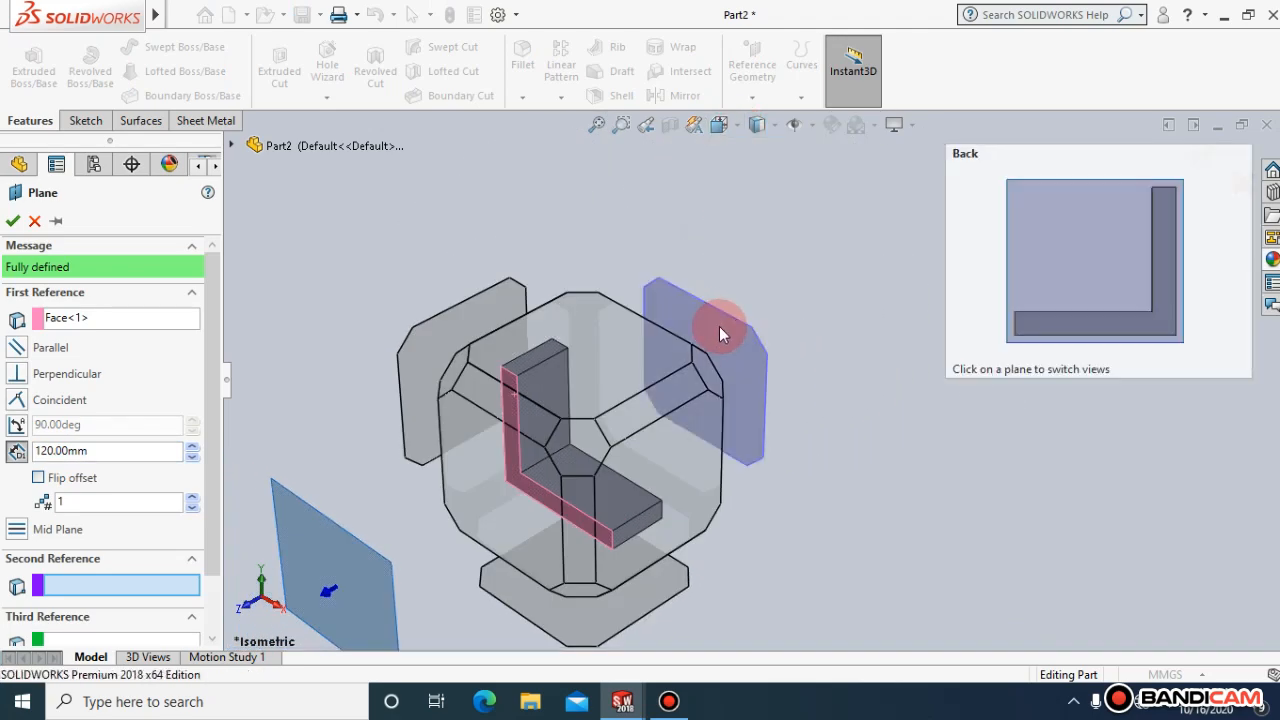
{"action": "mouse_move", "coordinate": [712, 364]}
{"action": "left_click", "coordinate": [726, 358]}
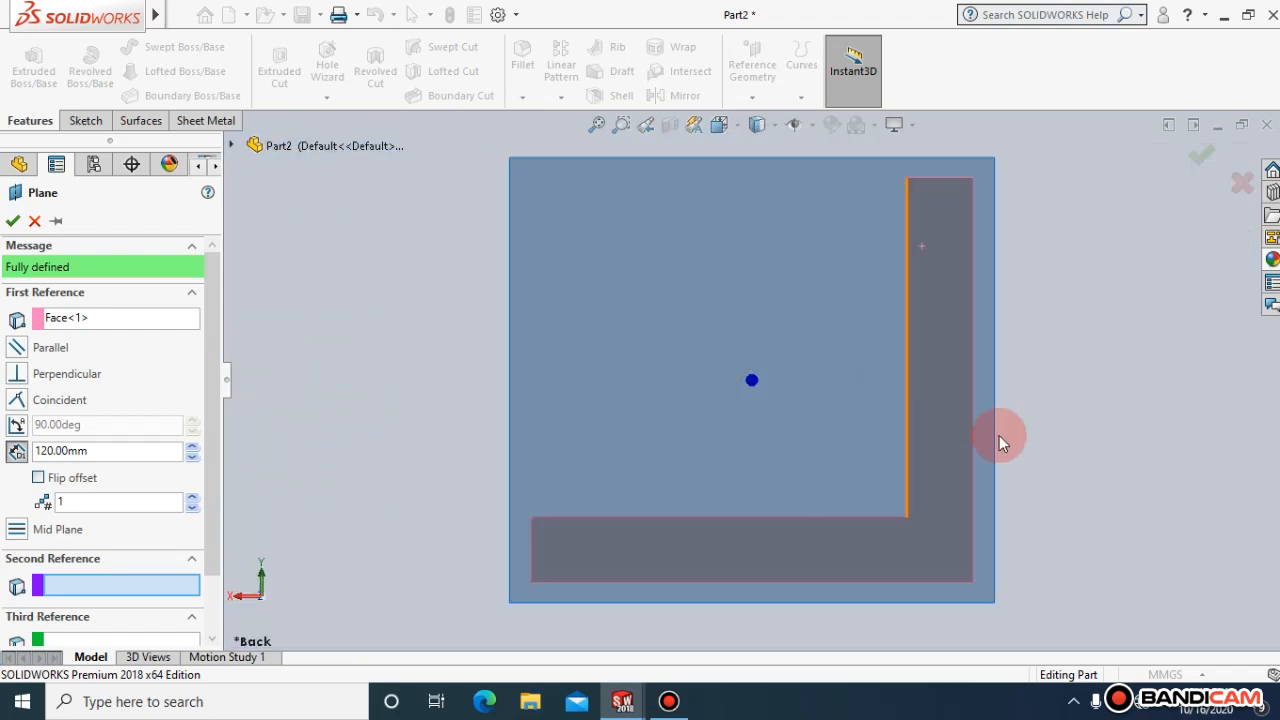
{"action": "left_click", "coordinate": [963, 437]}
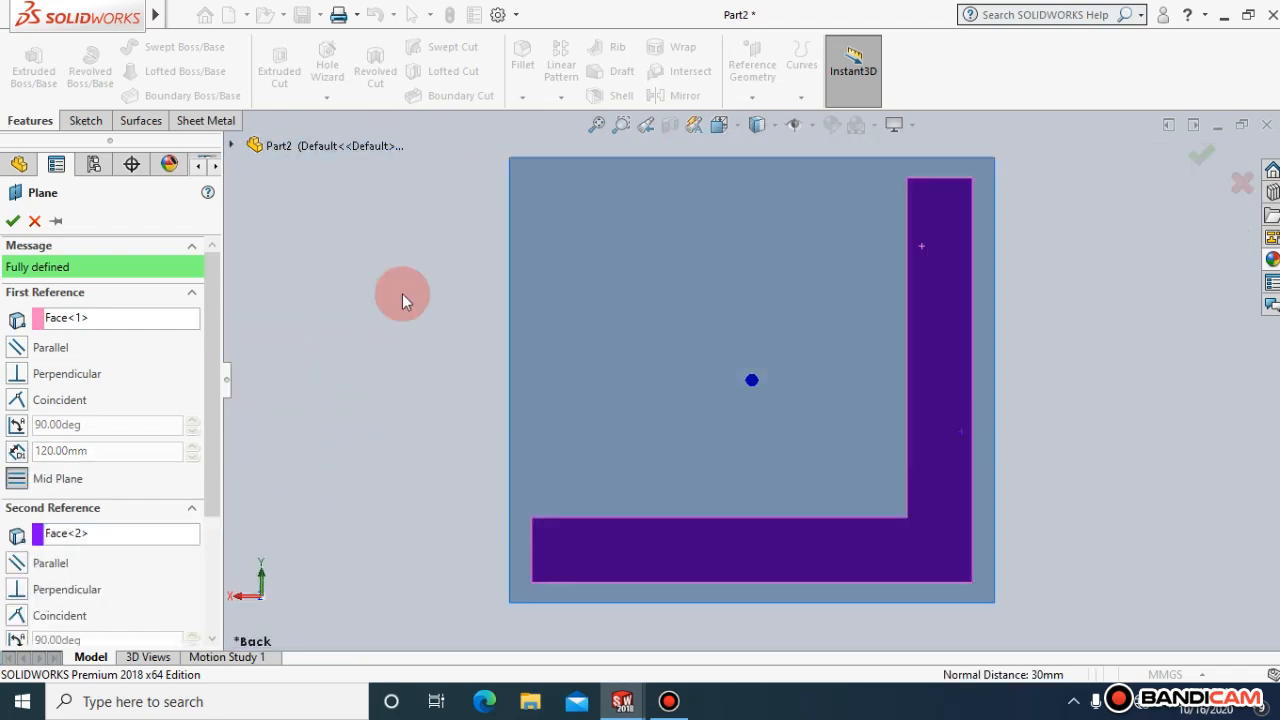
{"action": "left_click", "coordinate": [13, 220]}
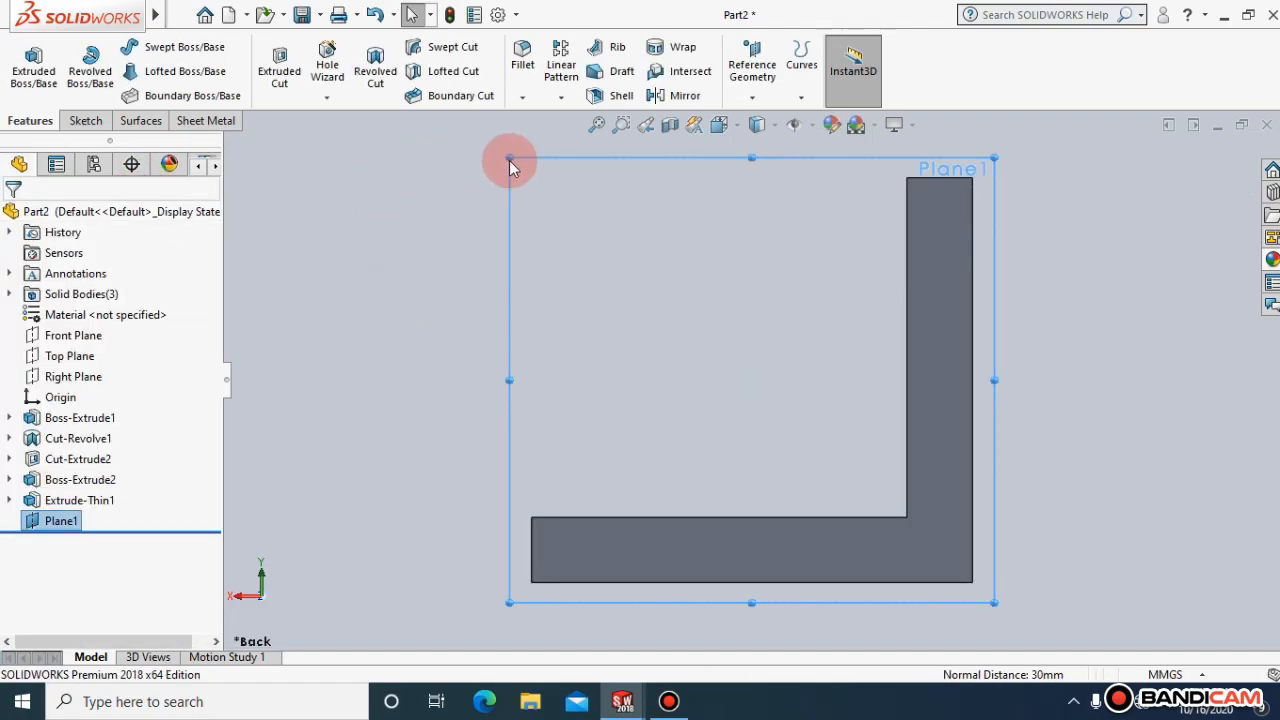
Sketch a diagonal line on the mid plane from the horizontal leg's upper edge to the vertical leg's inner edge, and finish the sketch
{"action": "left_click", "coordinate": [737, 129]}
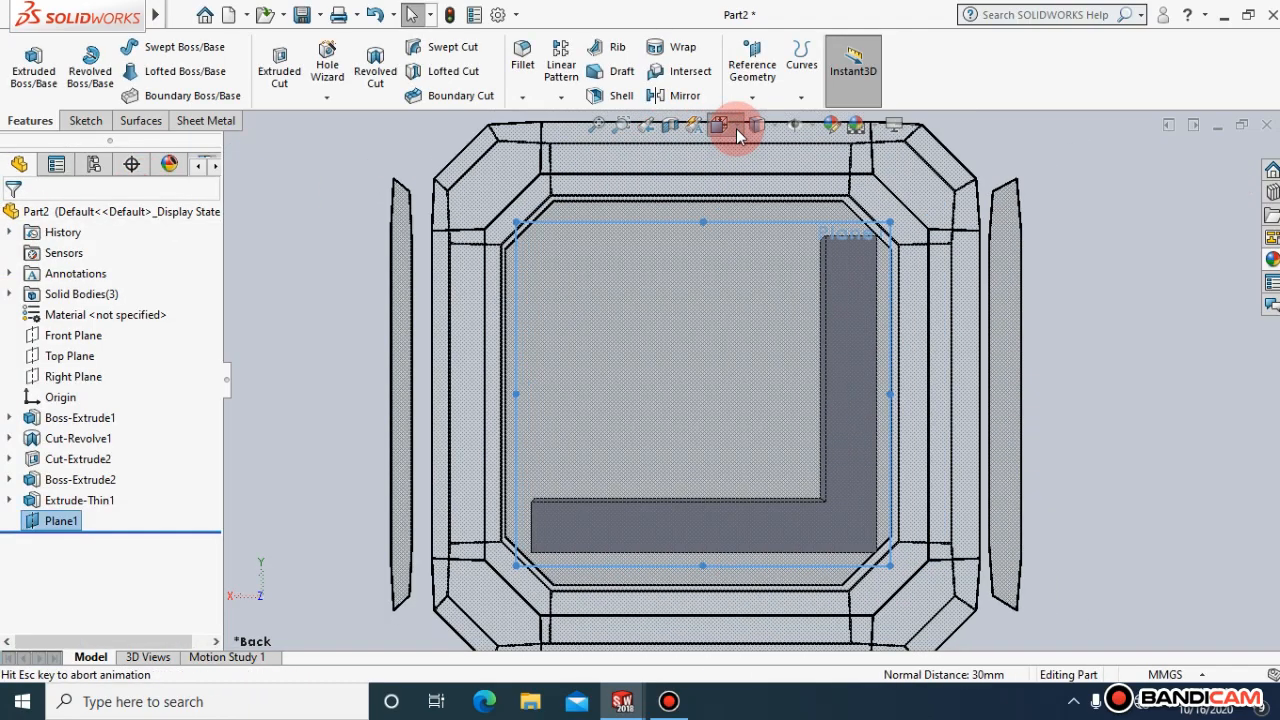
{"action": "left_click", "coordinate": [822, 190]}
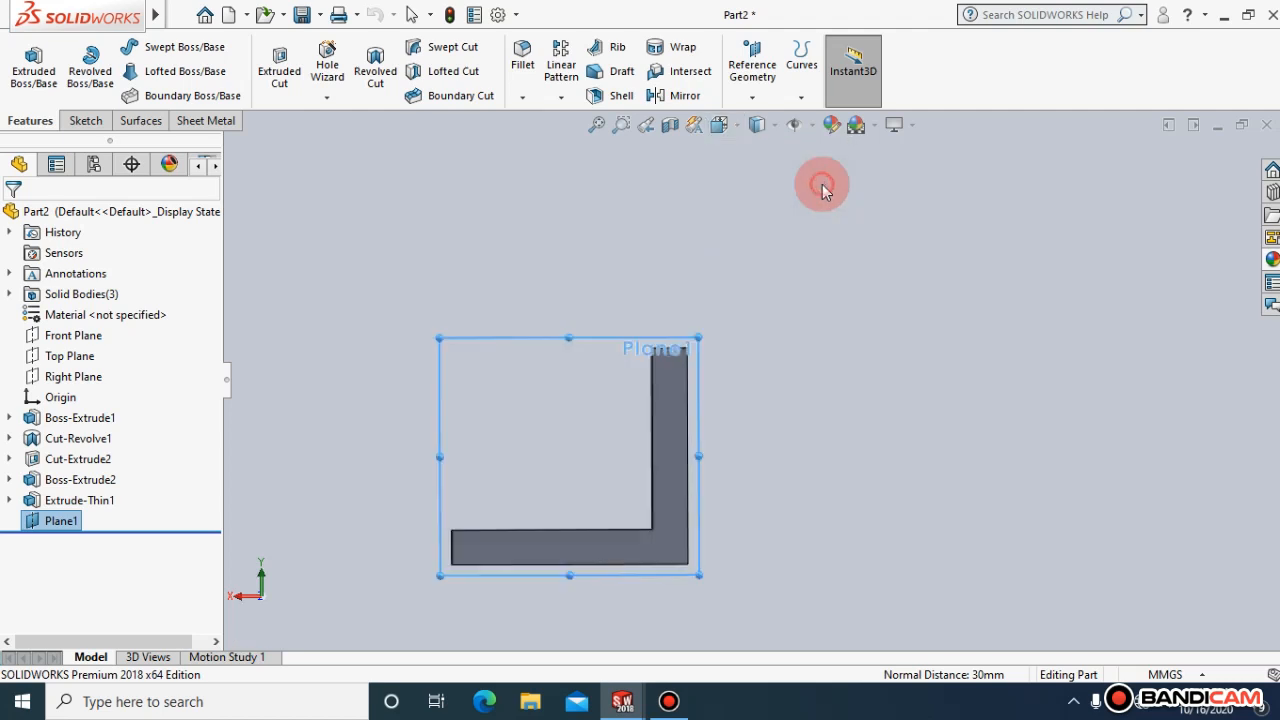
{"action": "left_click", "coordinate": [822, 189]}
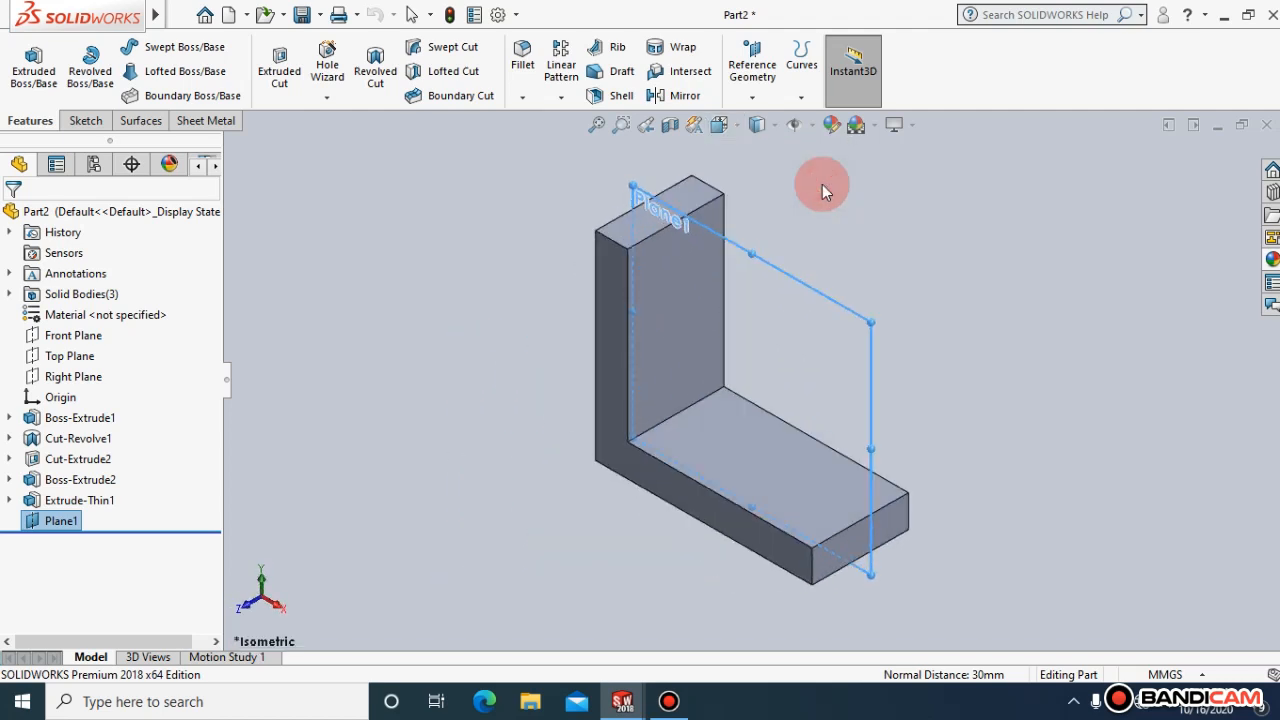
{"action": "right_click", "coordinate": [790, 275]}
{"action": "left_click", "coordinate": [840, 259]}
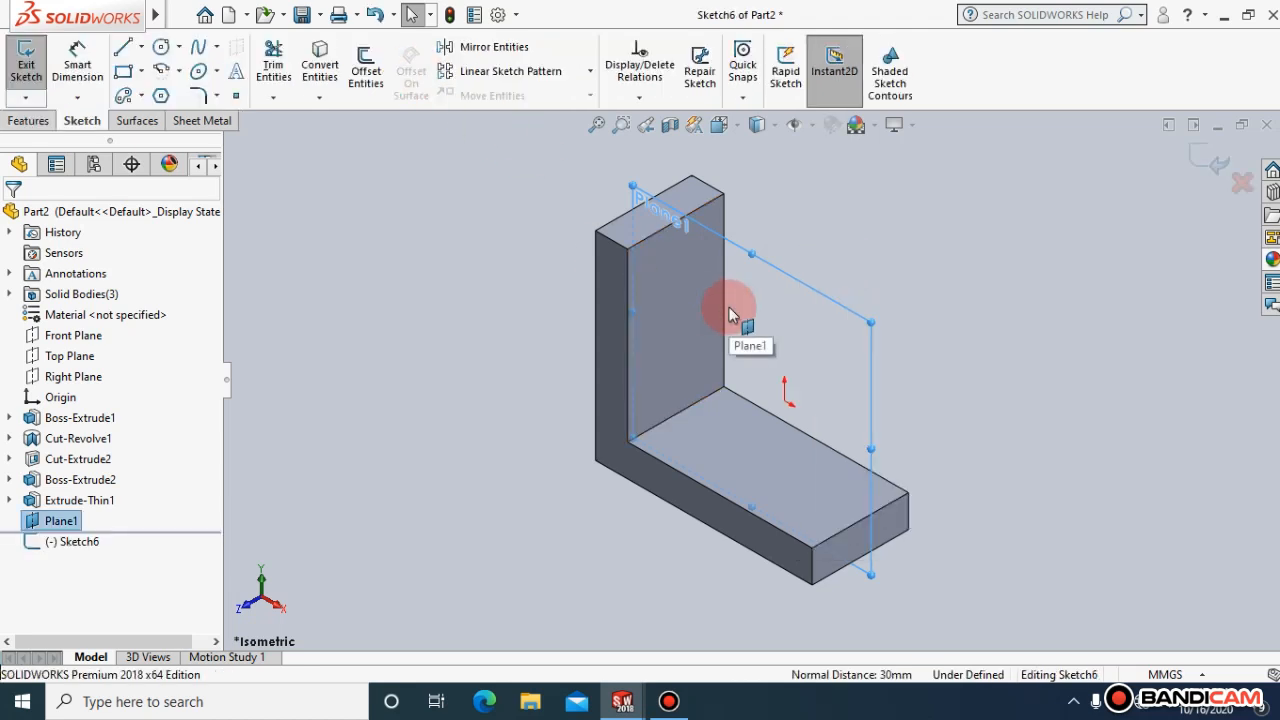
{"action": "key", "text": "ctrl+8"}
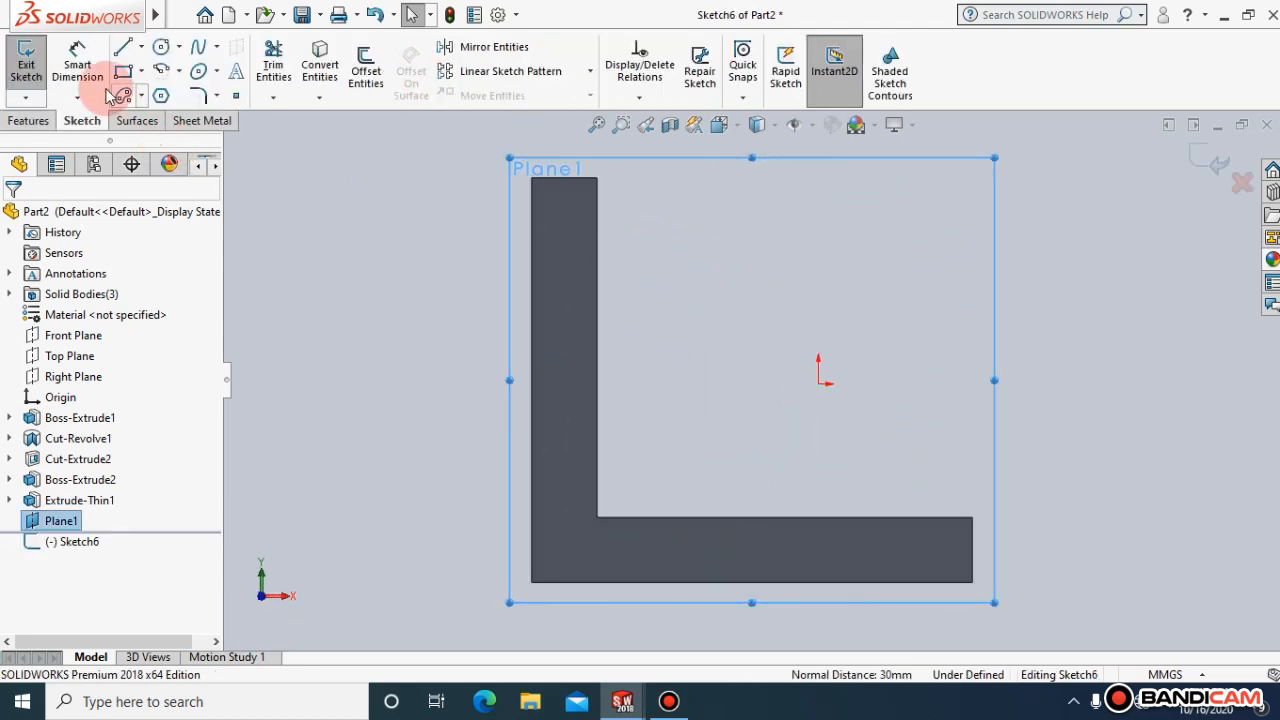
{"action": "left_click", "coordinate": [122, 47]}
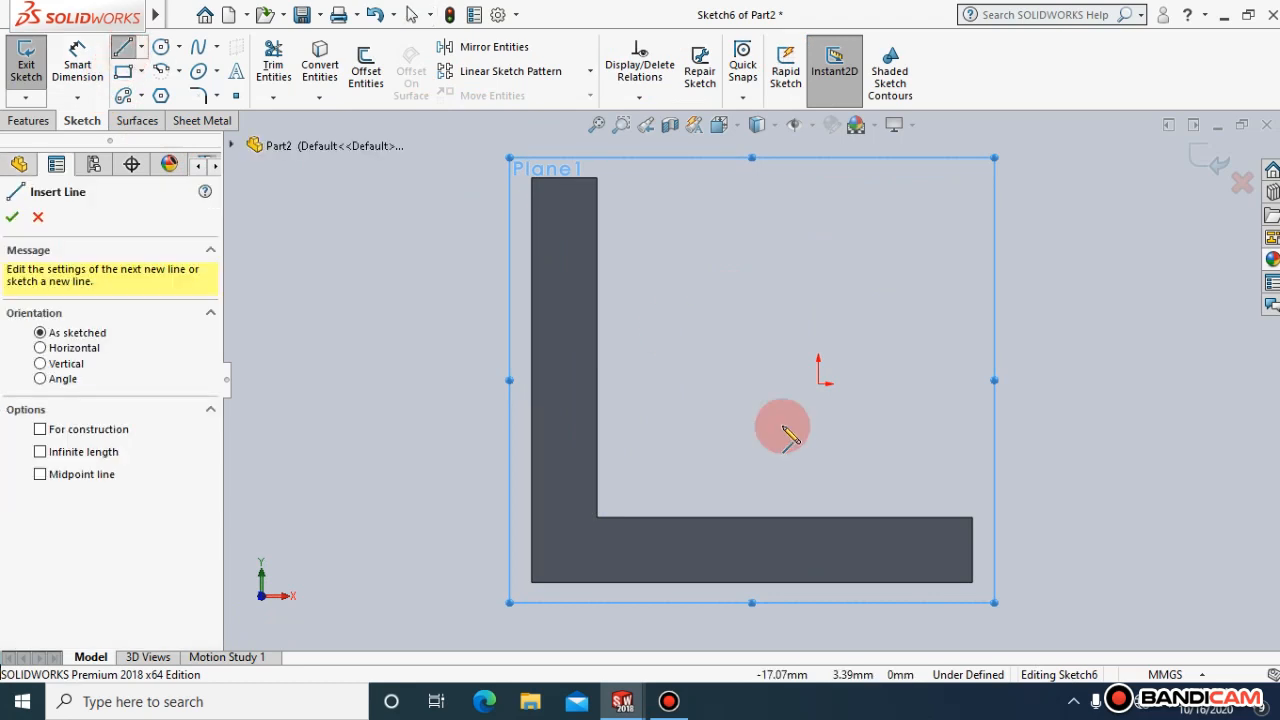
{"action": "left_click", "coordinate": [786, 518]}
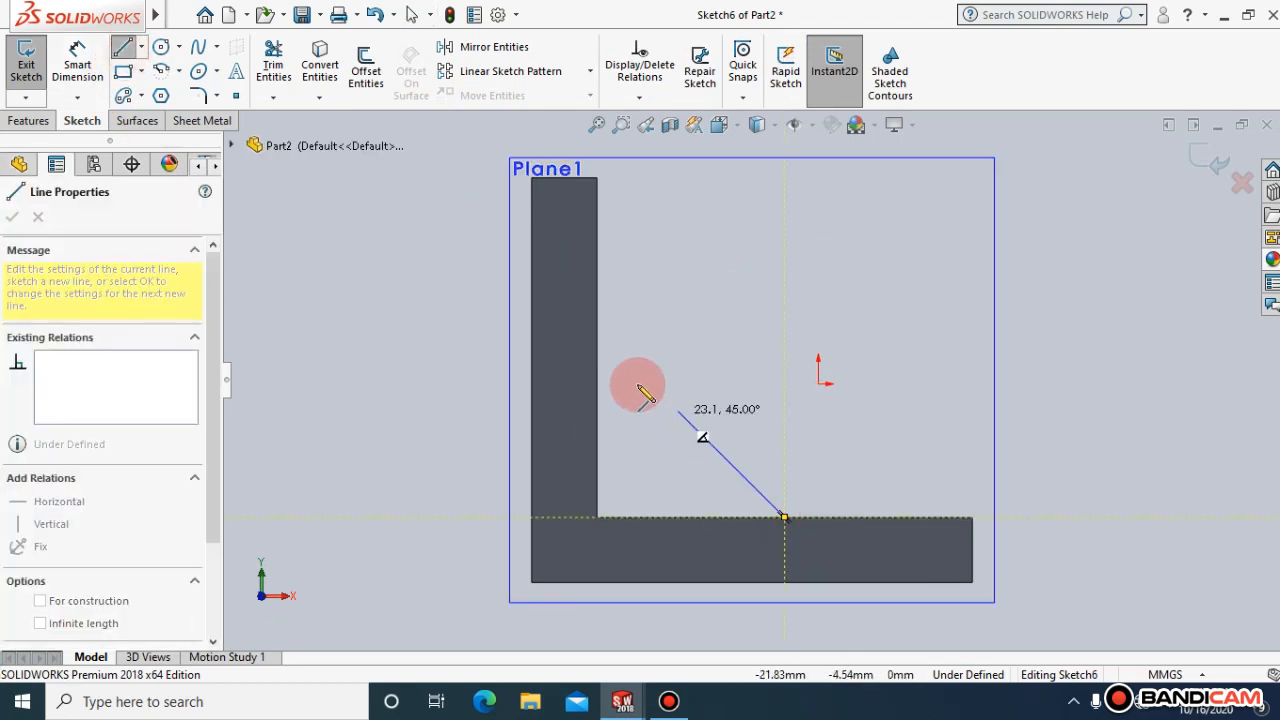
{"action": "left_click", "coordinate": [598, 348]}
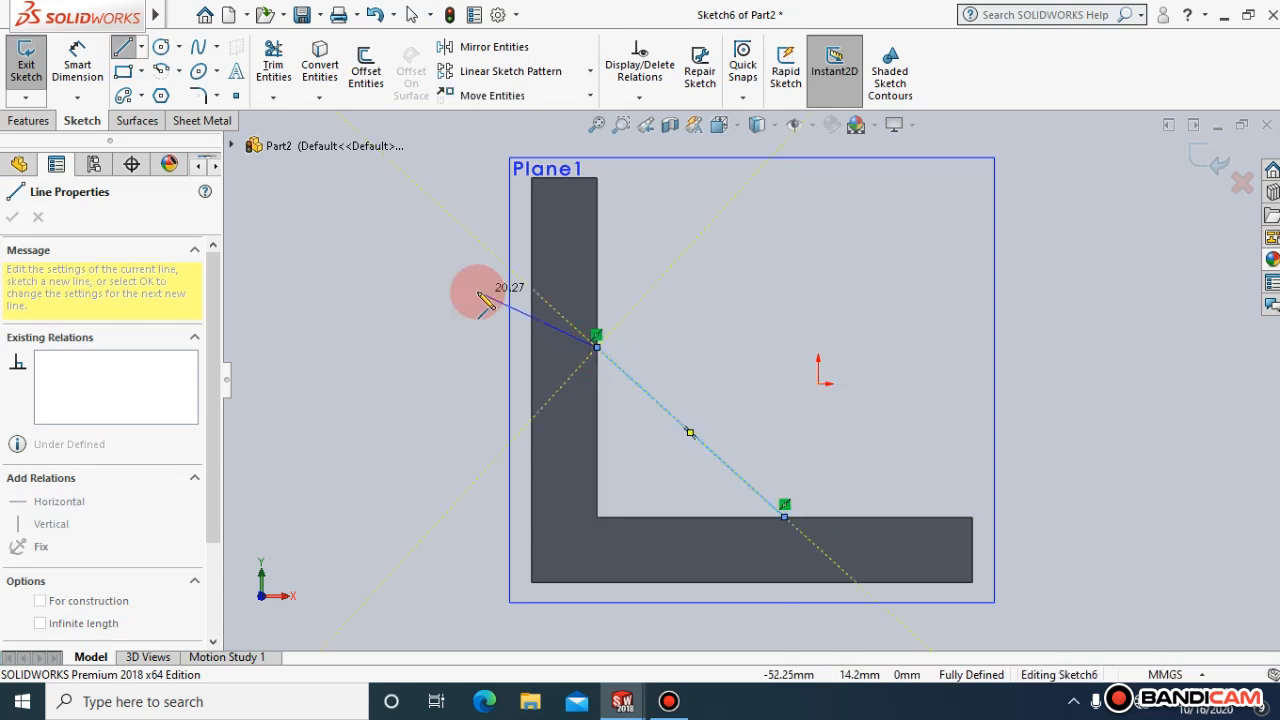
{"action": "key", "text": "Escape"}
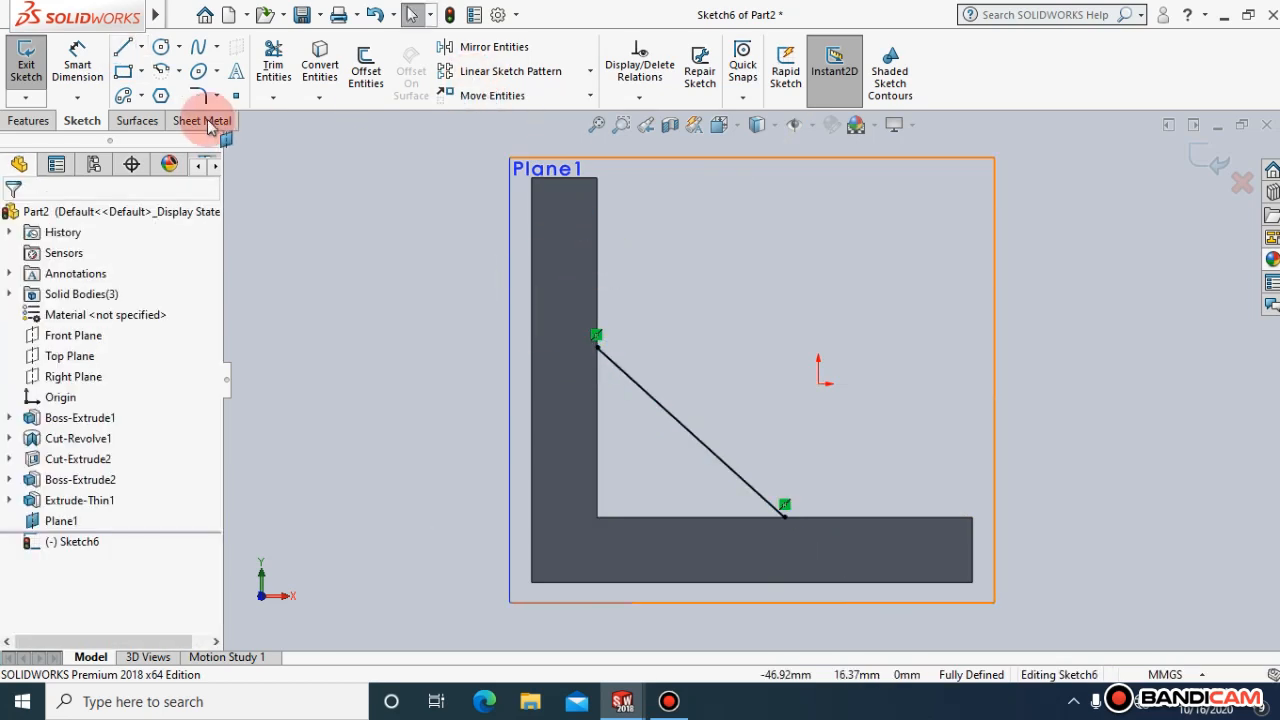
{"action": "left_click", "coordinate": [1213, 164]}
Set up a rib from the diagonal sketch line with 5 mm thickness on the second side
{"action": "left_click", "coordinate": [600, 50]}
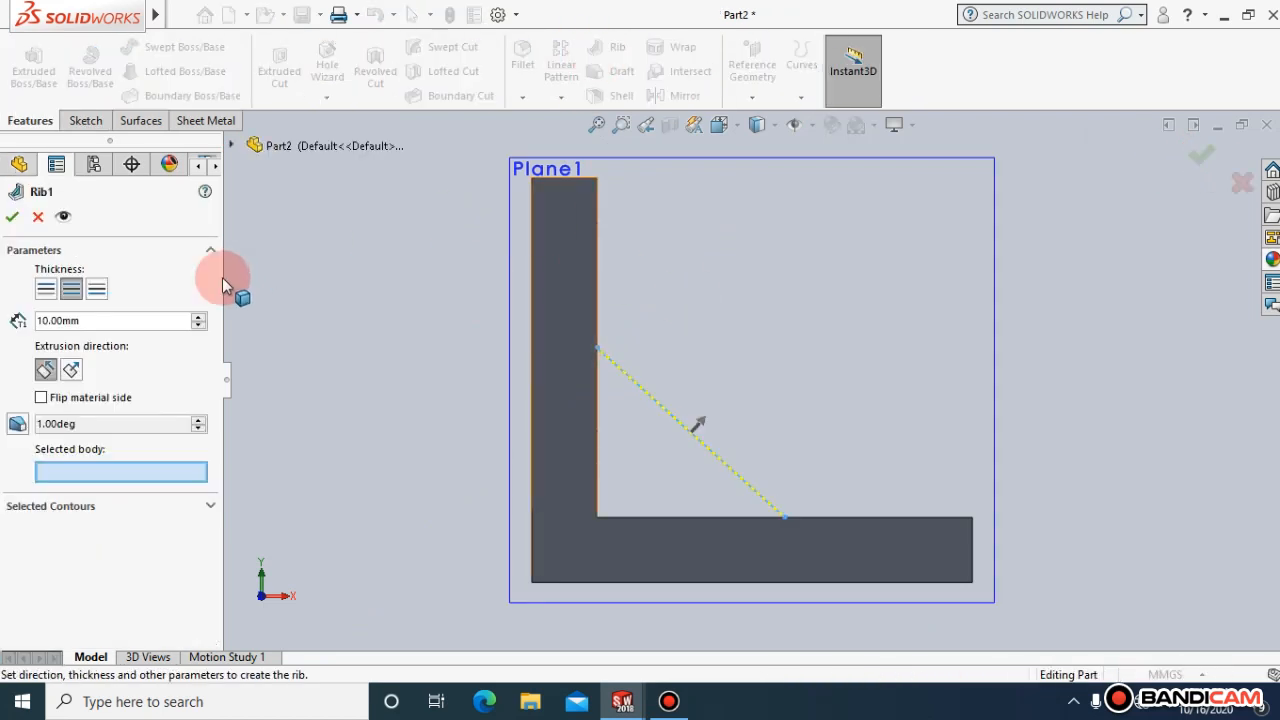
{"action": "left_click", "coordinate": [54, 291]}
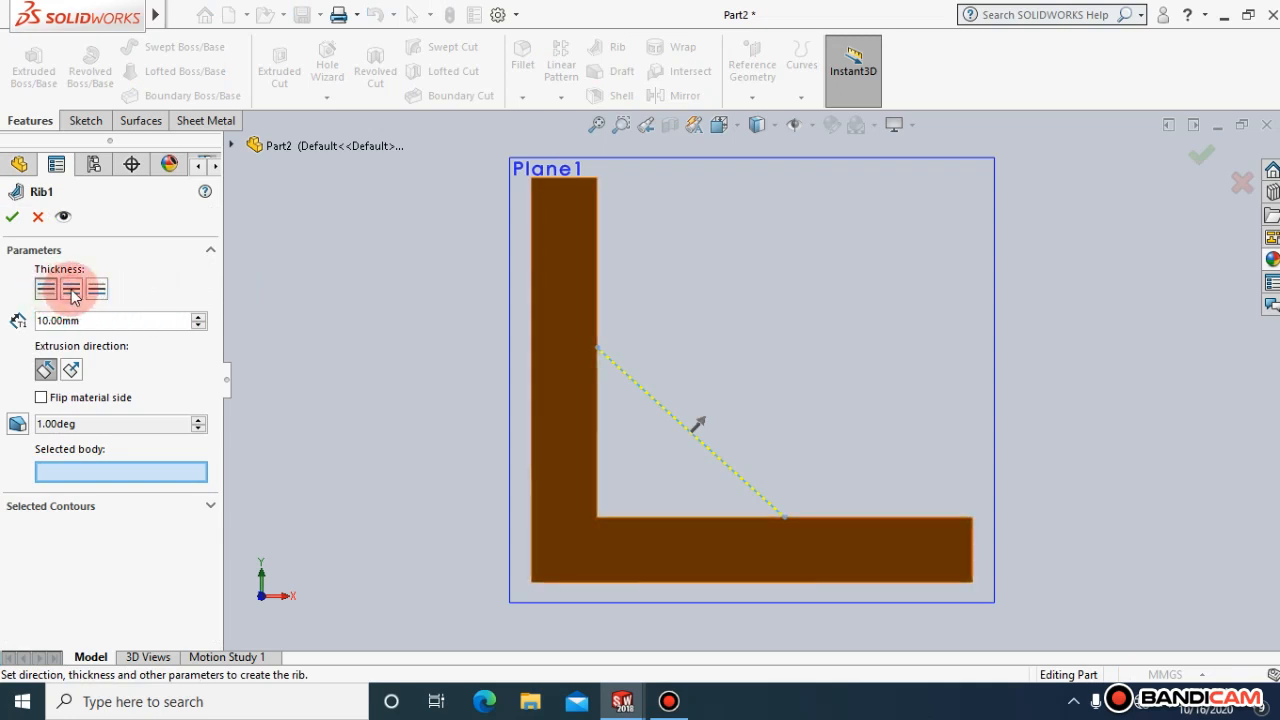
{"action": "left_click", "coordinate": [81, 291]}
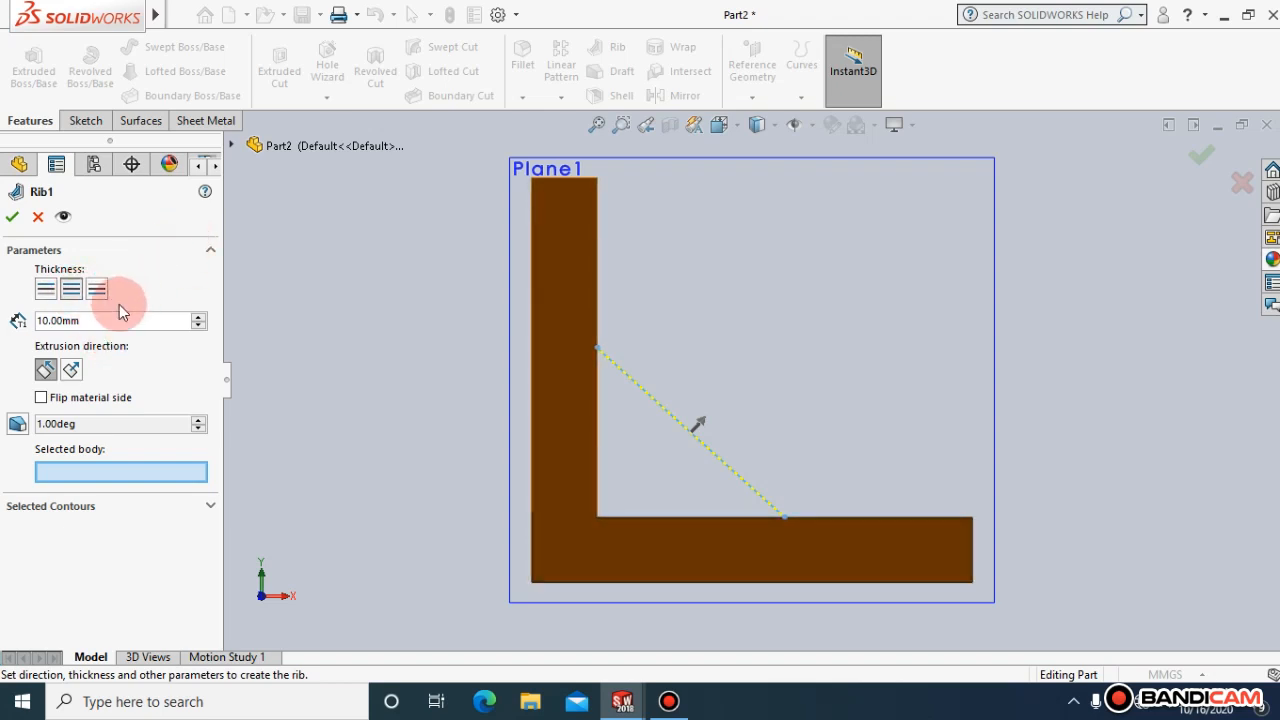
{"action": "left_click", "coordinate": [96, 290]}
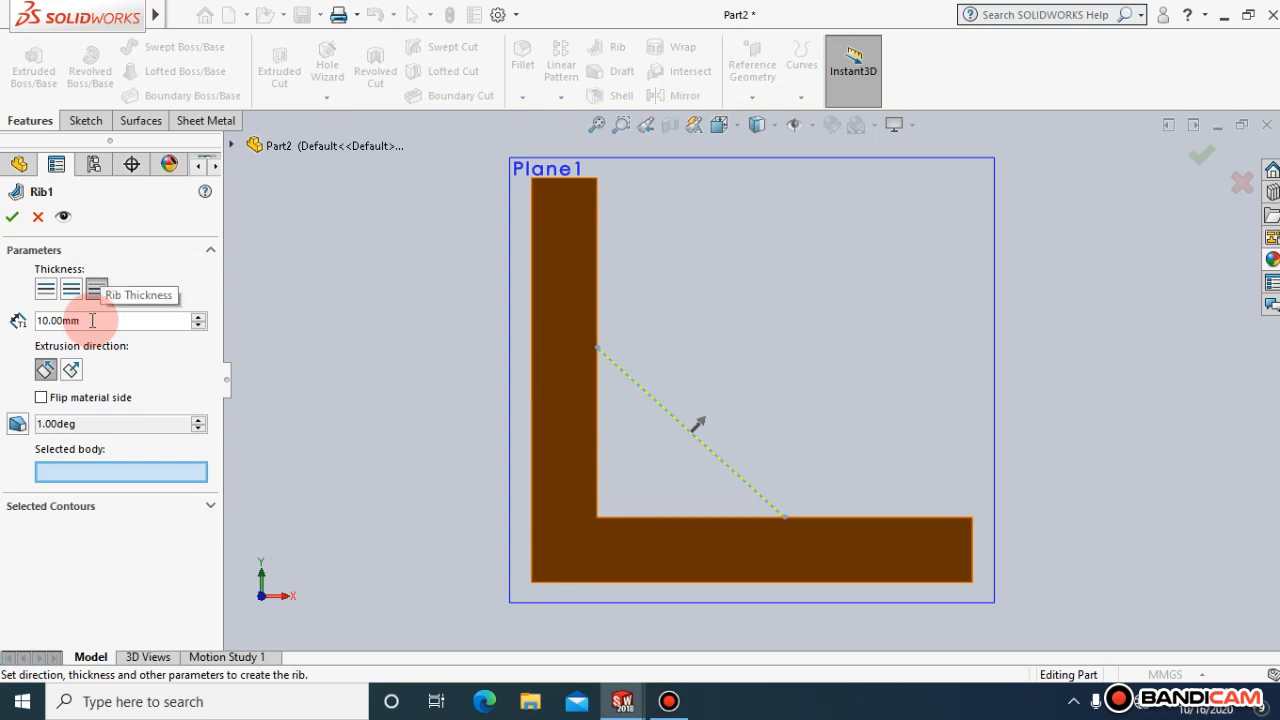
{"action": "key", "text": "BackSpace"}
{"action": "key", "text": "BackSpace"}
{"action": "key", "text": "BackSpace"}
{"action": "key", "text": "BackSpace"}
{"action": "key", "text": "BackSpace"}
{"action": "key", "text": "BackSpace"}
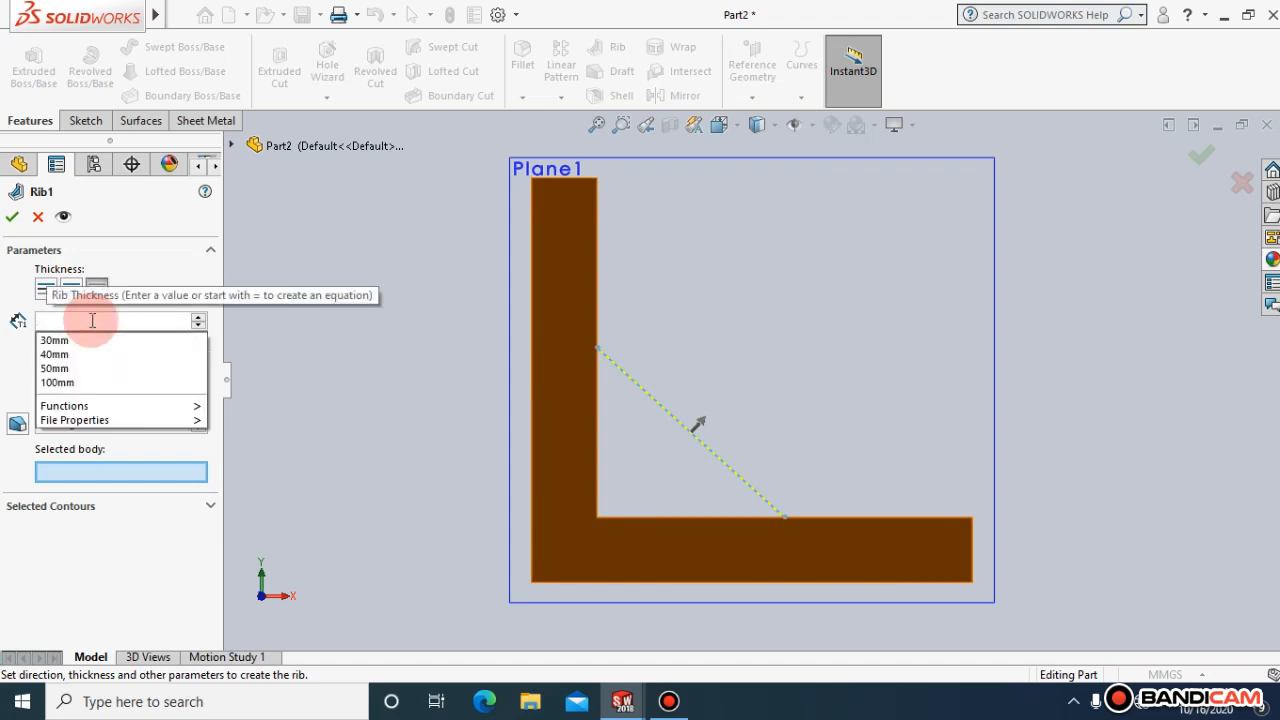
{"action": "type", "text": "5"}
{"action": "left_click", "coordinate": [420, 323]}
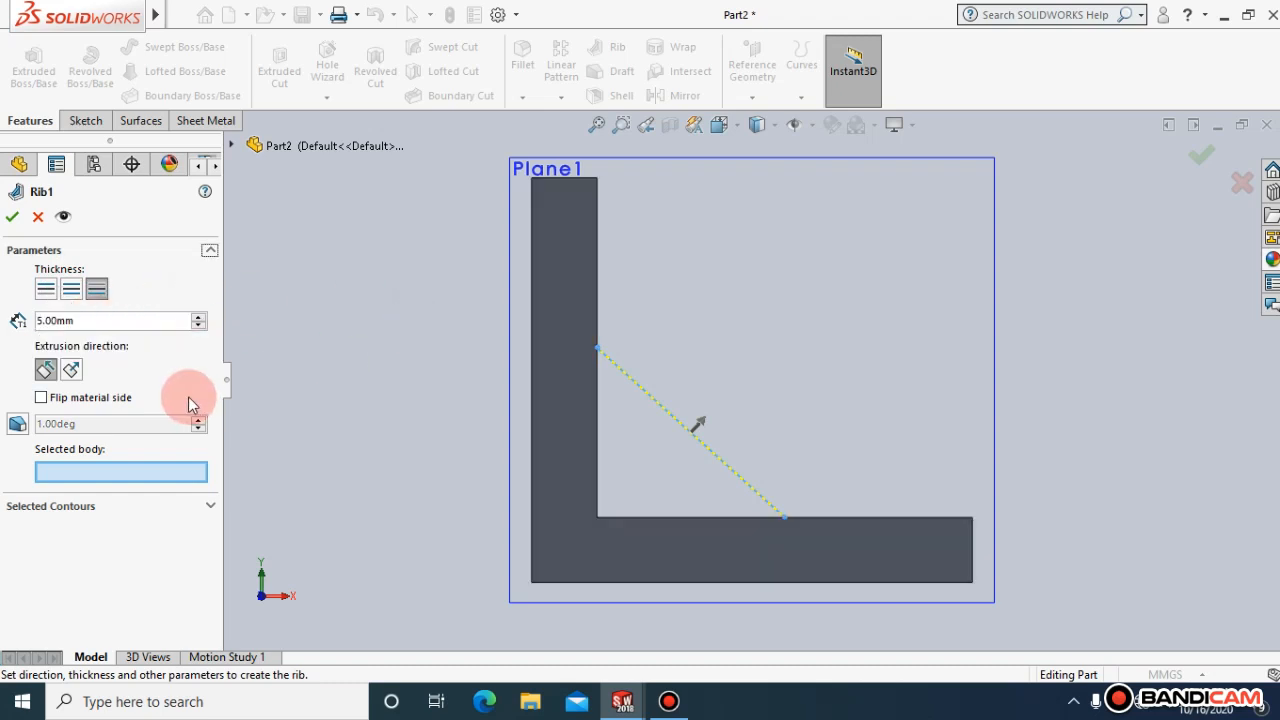
Try to create the rib parallel to the sketch with the material side flipped toward the inner corner
{"action": "left_click", "coordinate": [71, 370]}
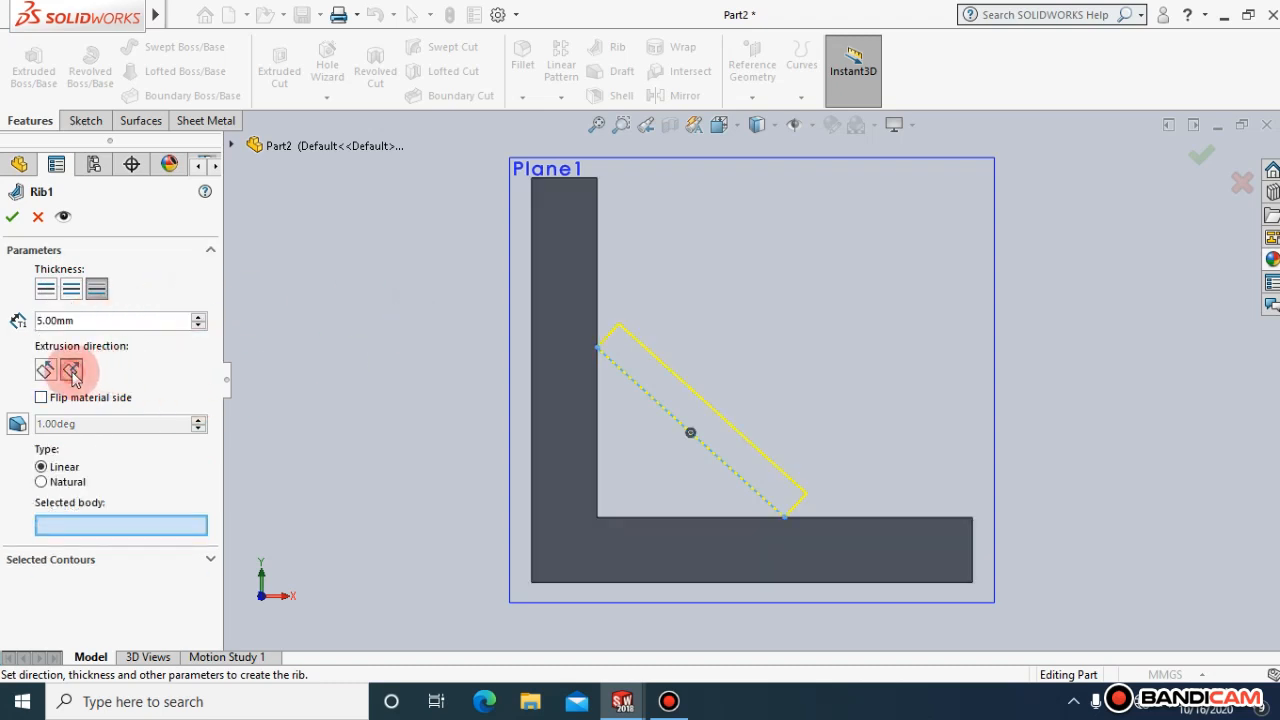
{"action": "left_click", "coordinate": [46, 370]}
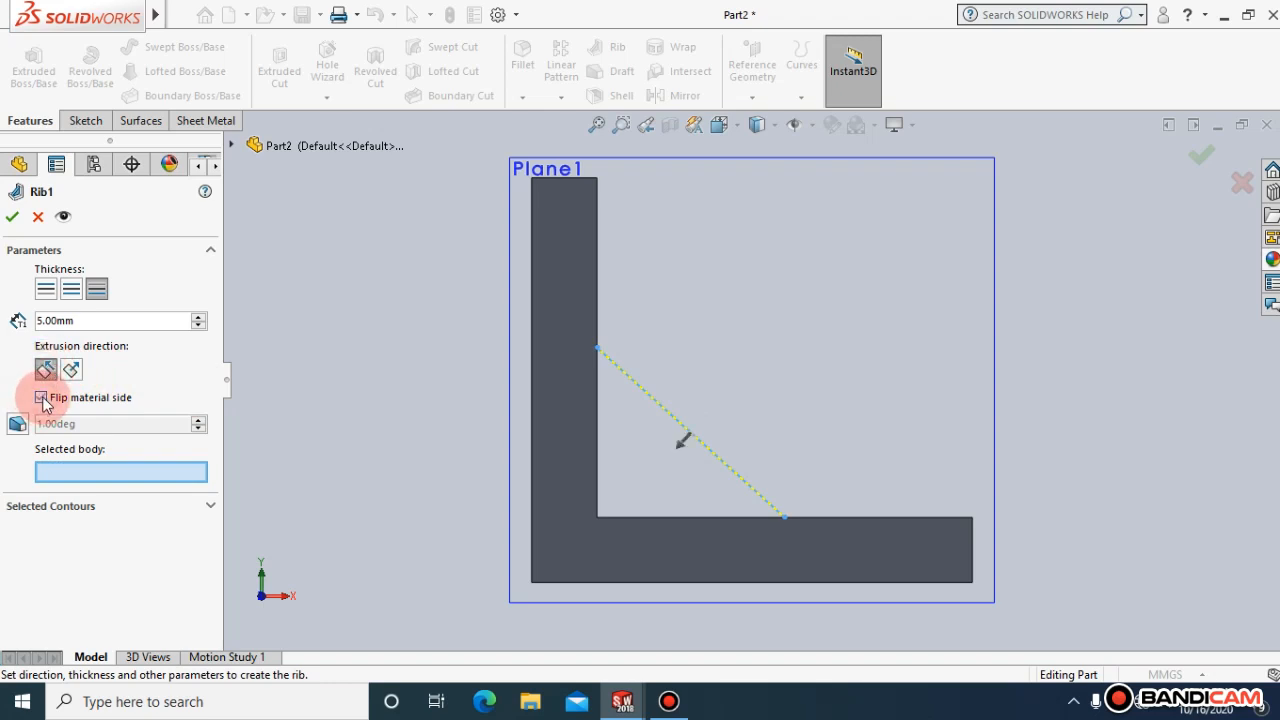
{"action": "left_click", "coordinate": [72, 472]}
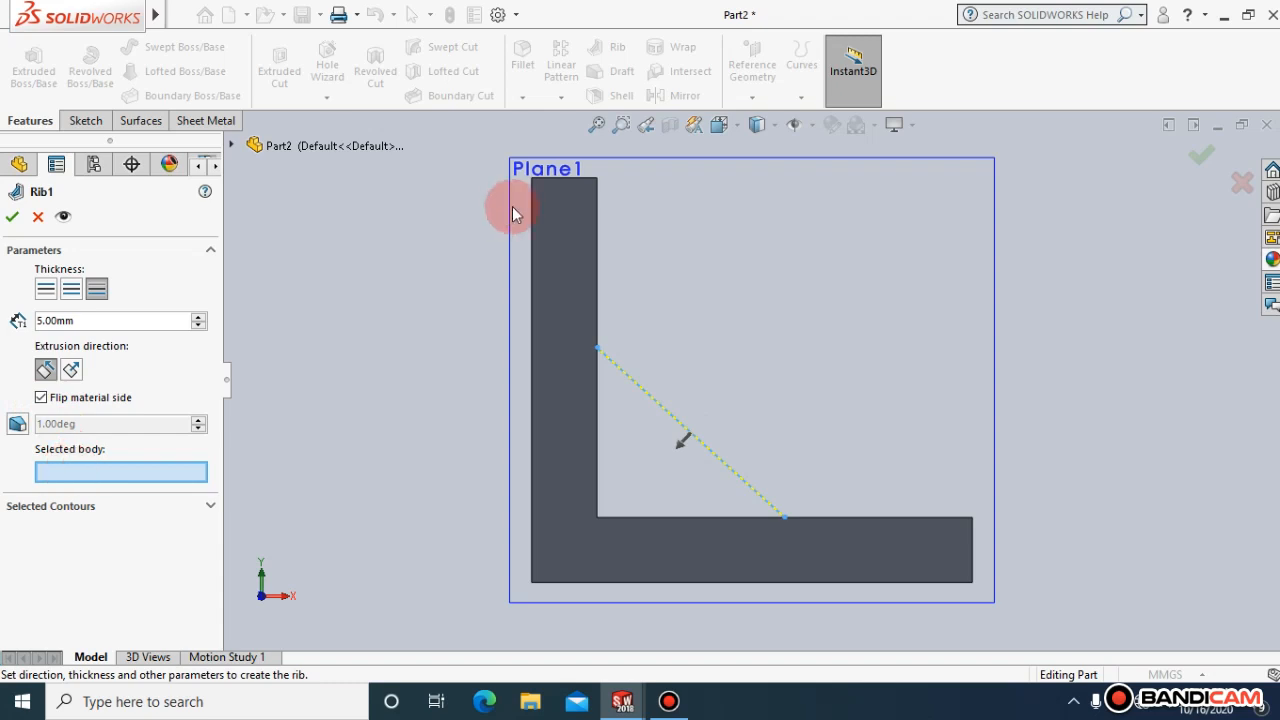
{"action": "left_click", "coordinate": [10, 218]}
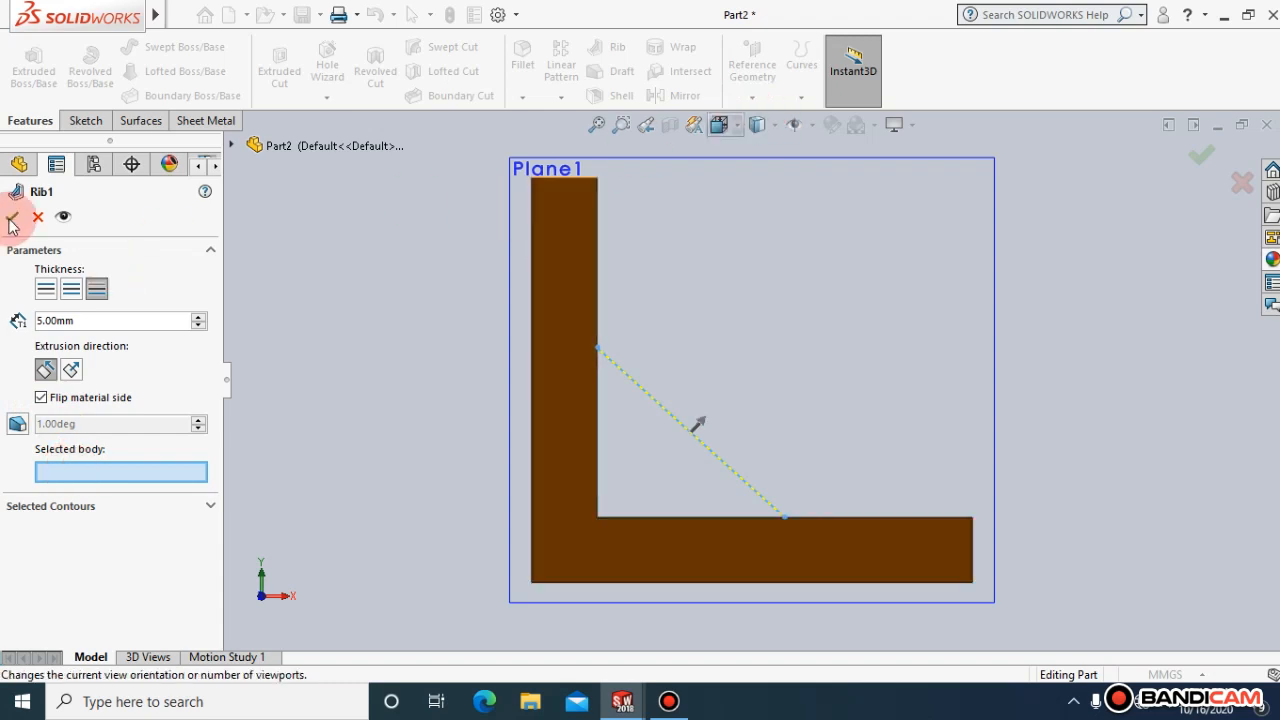
{"action": "left_click", "coordinate": [10, 218]}
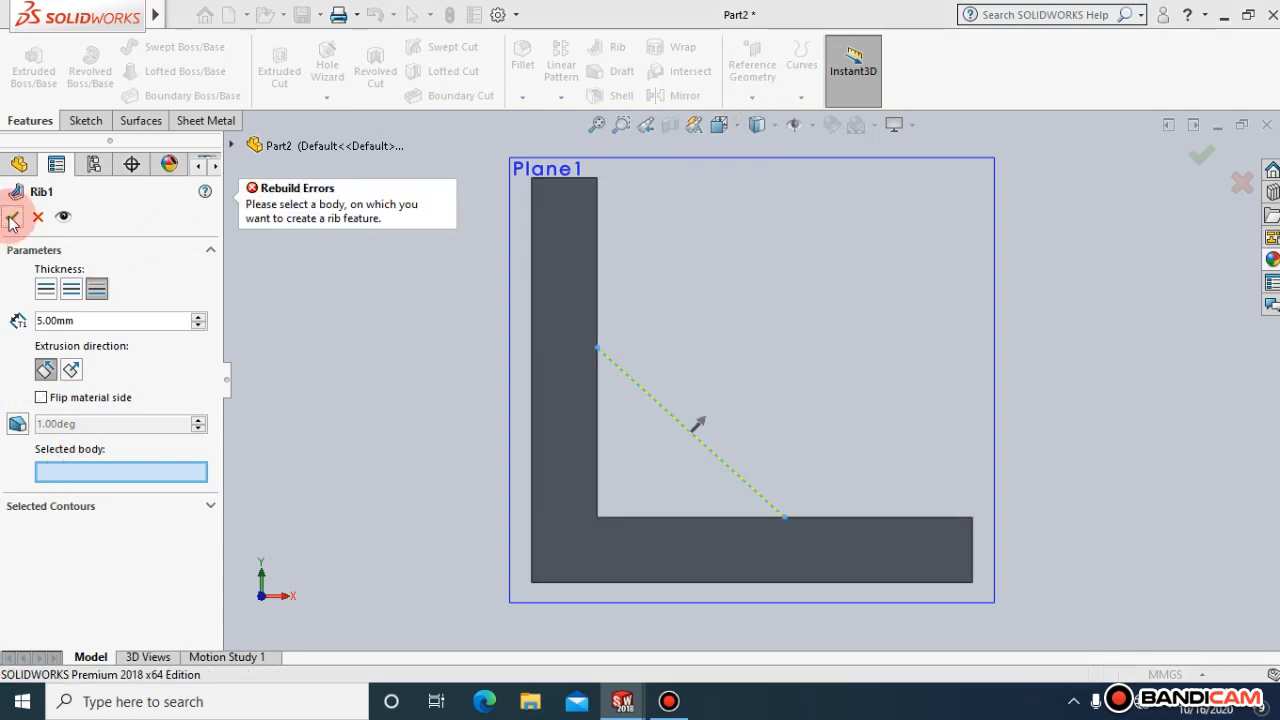
{"action": "left_click", "coordinate": [41, 397]}
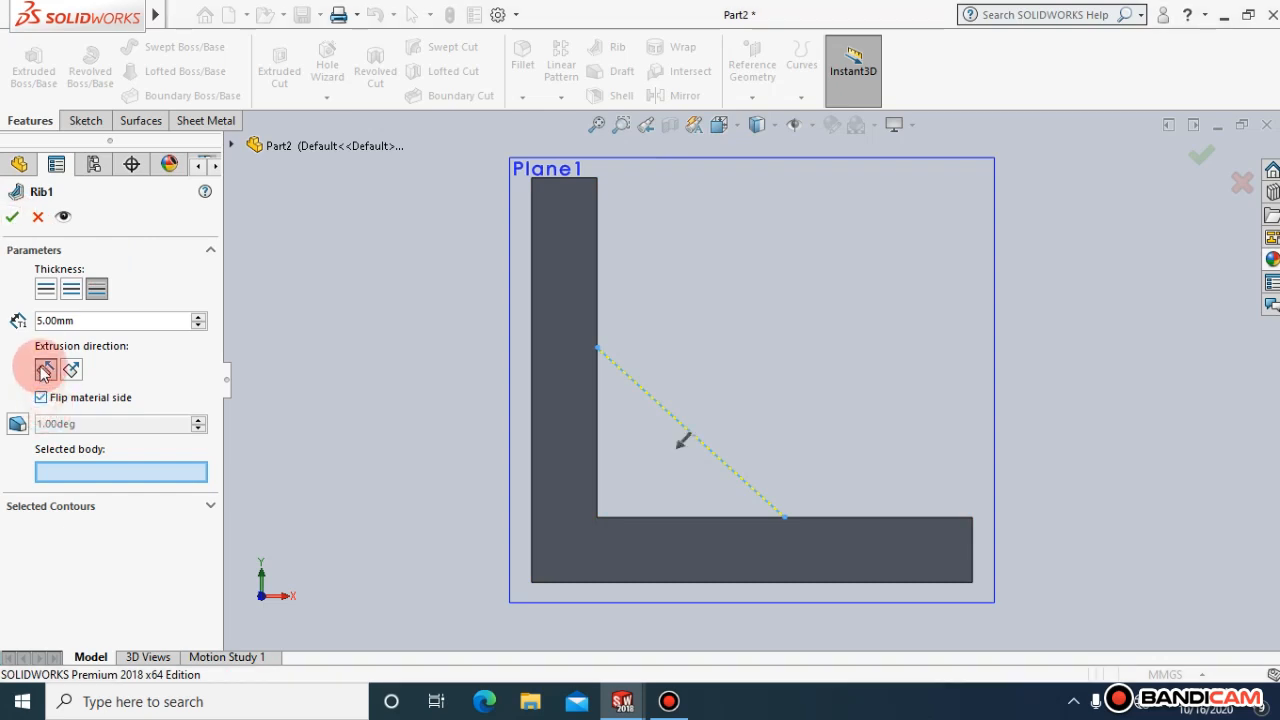
{"action": "left_click", "coordinate": [12, 217]}
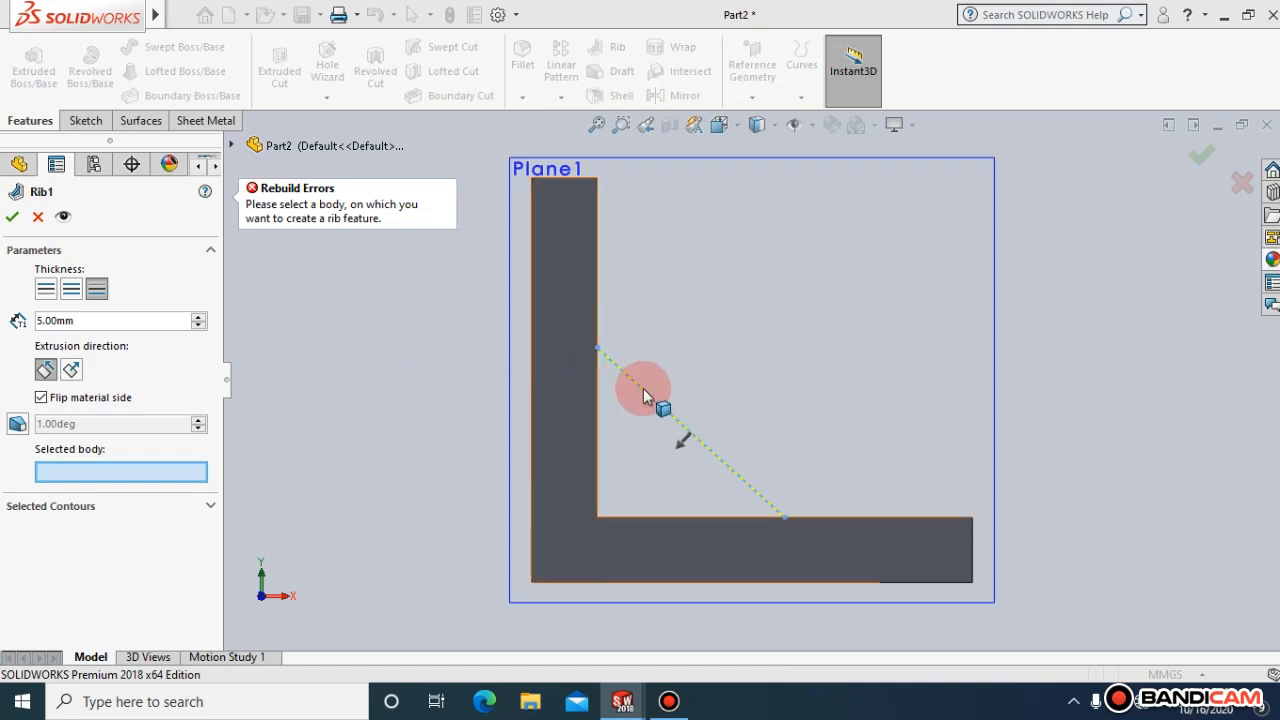
{"action": "left_click", "coordinate": [37, 217]}
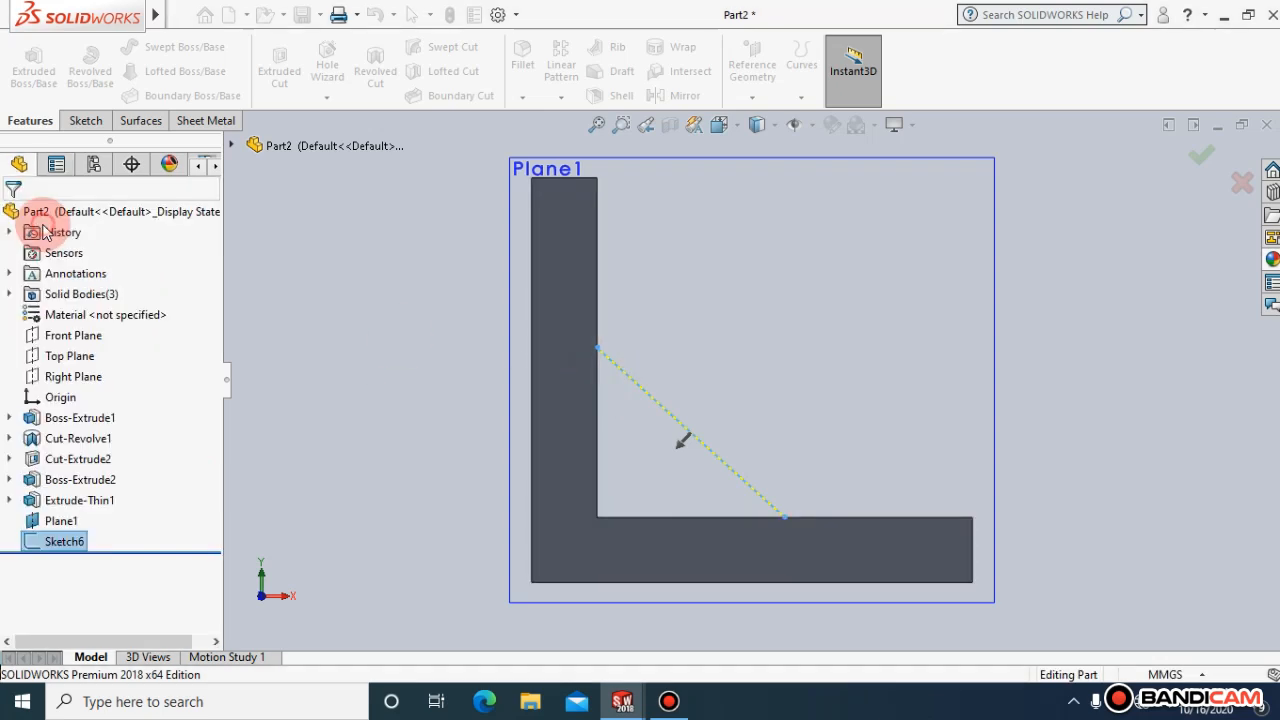
{"action": "left_click", "coordinate": [731, 127]}
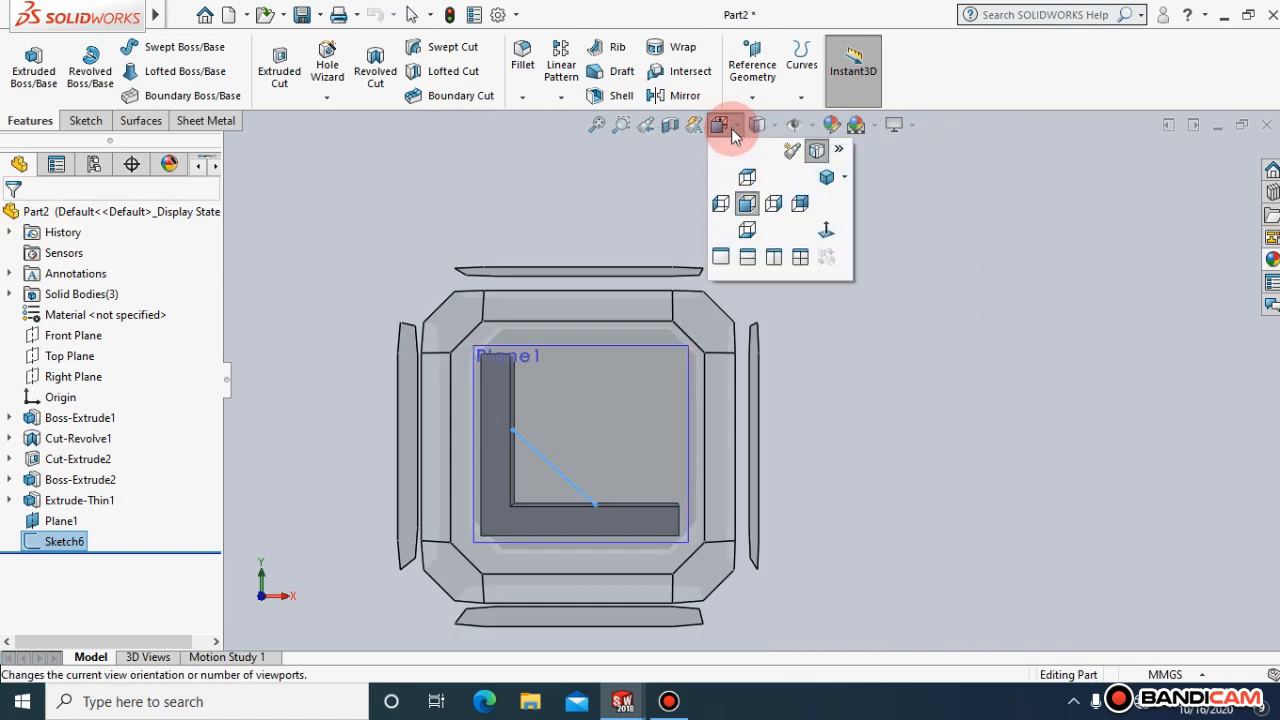
{"action": "left_click", "coordinate": [824, 177]}
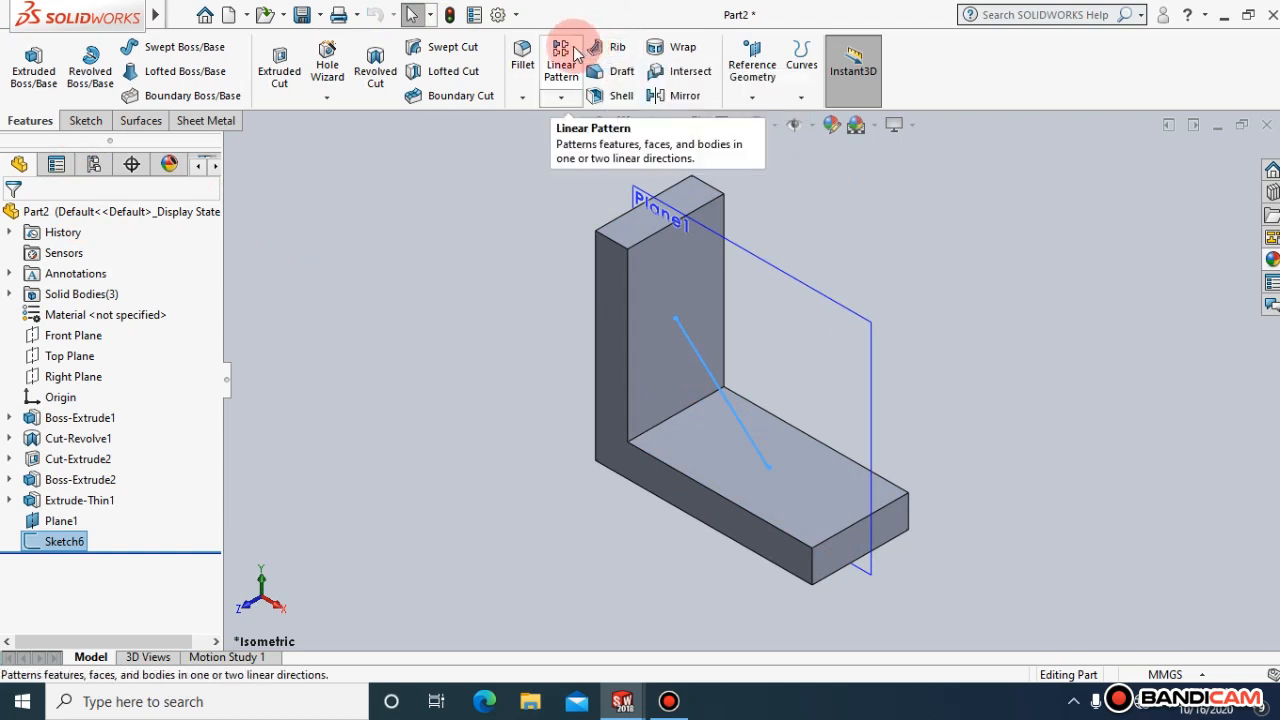
{"action": "left_click", "coordinate": [609, 40]}
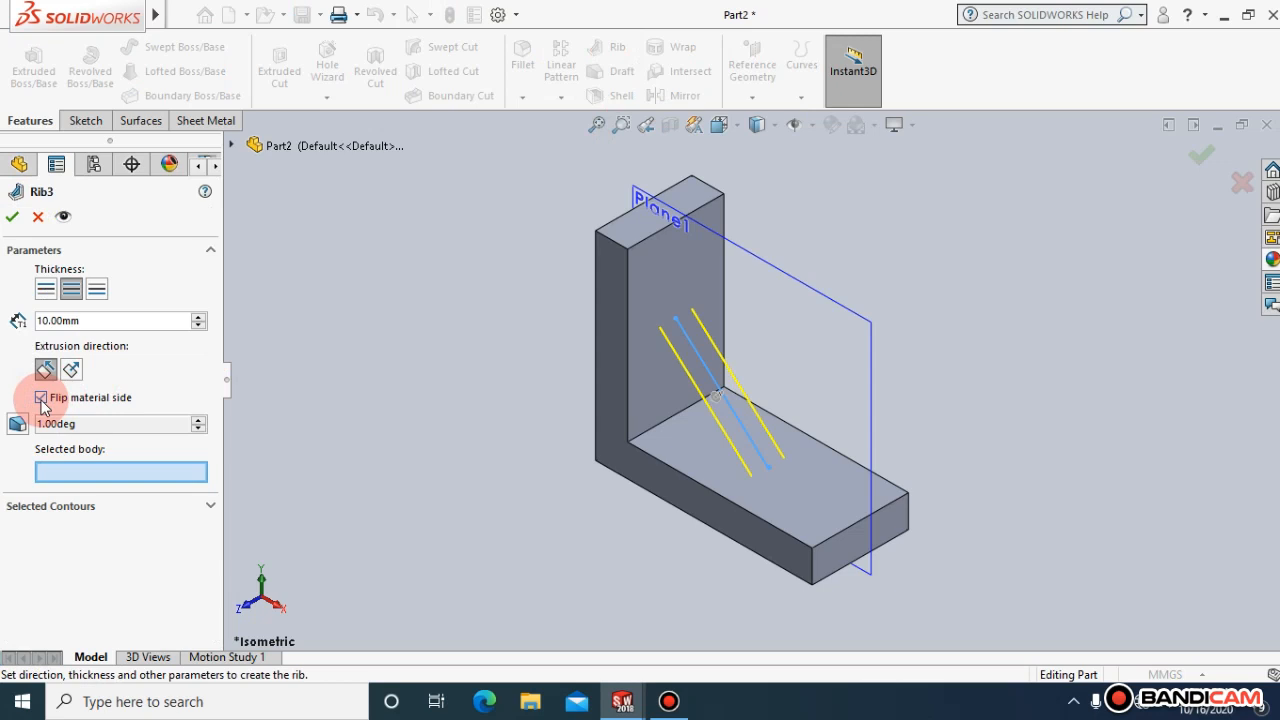
{"action": "left_click", "coordinate": [38, 216]}
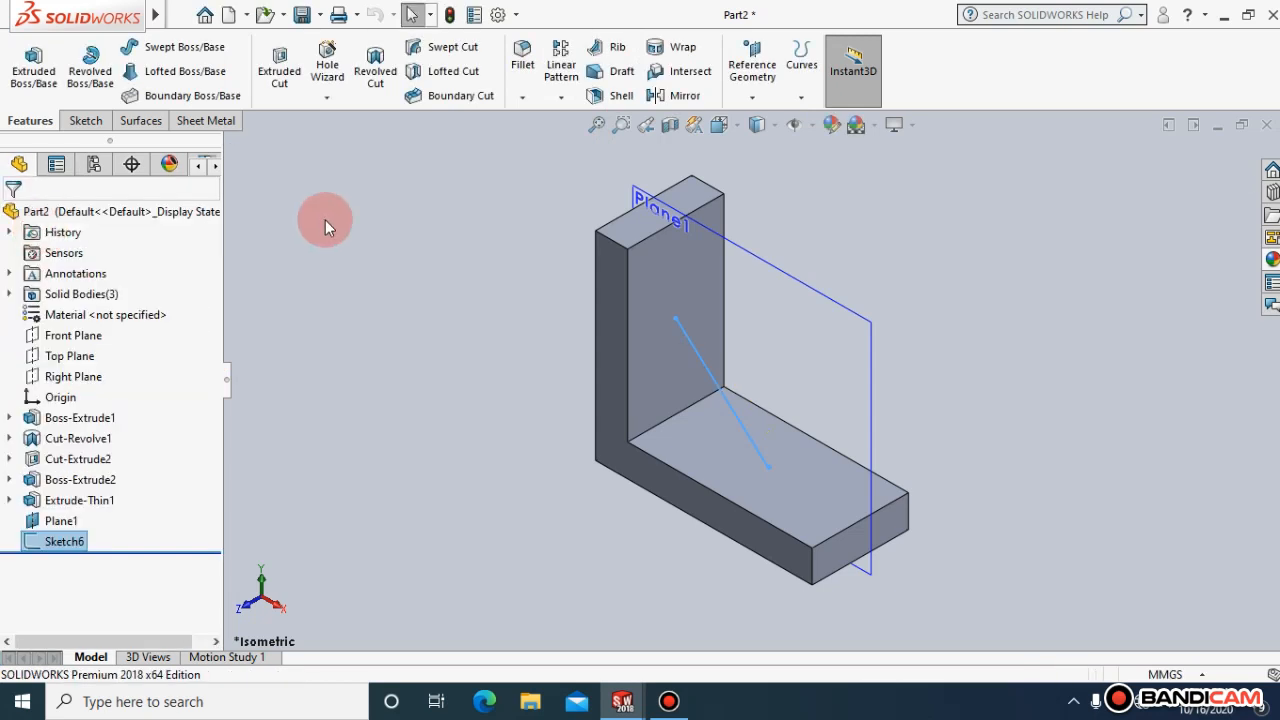
Close the diagonal line's sketch into a triangle with vertical and horizontal lines meeting at the inner corner, and show the part in isometric view
{"action": "key", "text": "ctrl+8"}
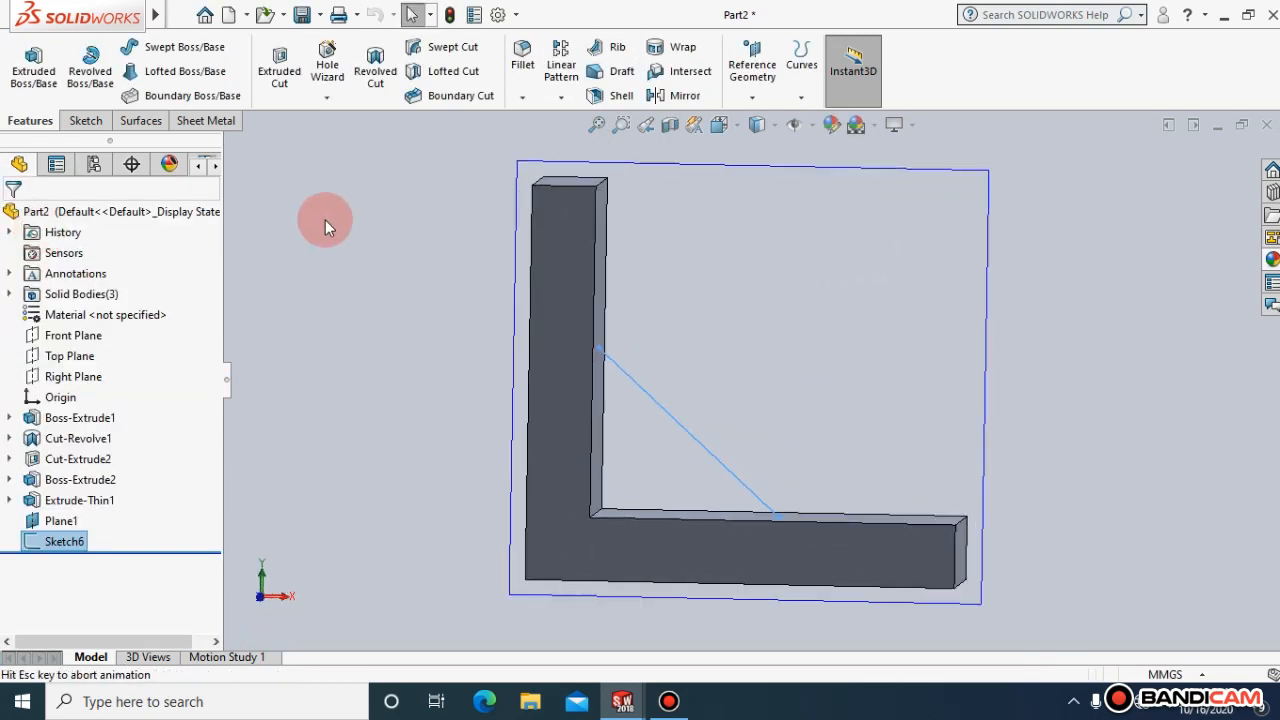
{"action": "left_click", "coordinate": [85, 120]}
{"action": "left_click", "coordinate": [123, 50]}
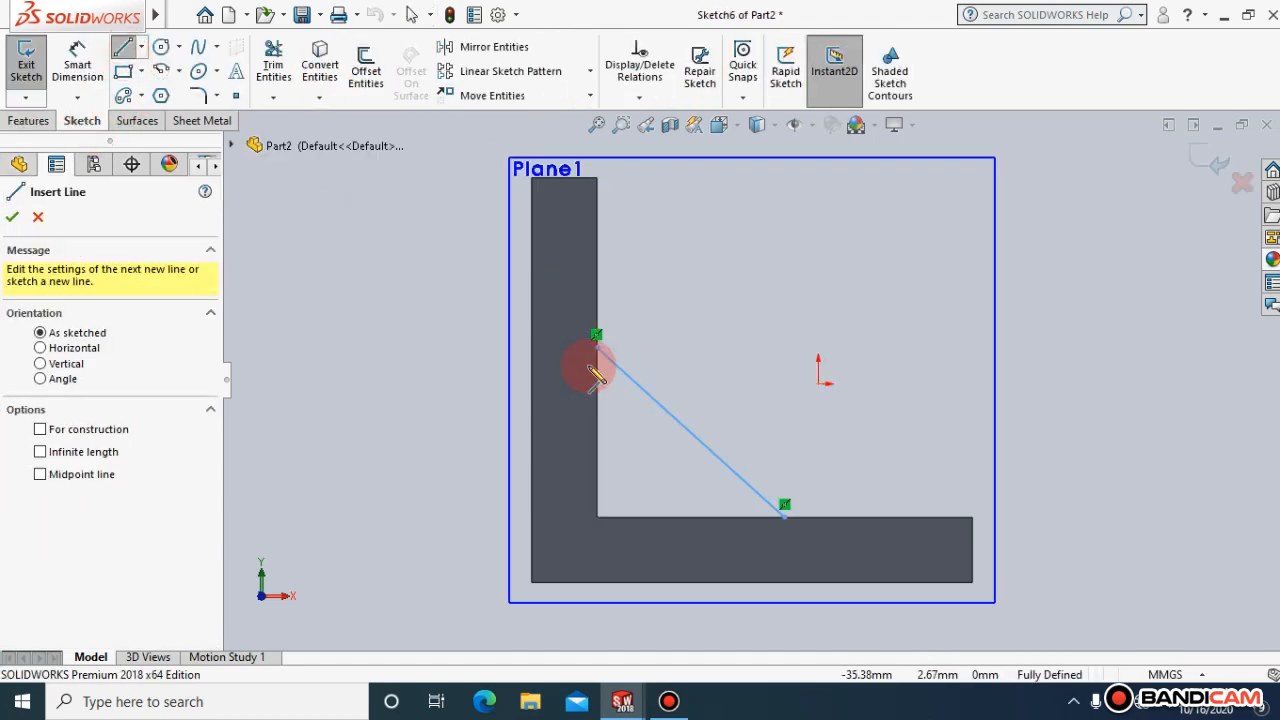
{"action": "left_click", "coordinate": [597, 347]}
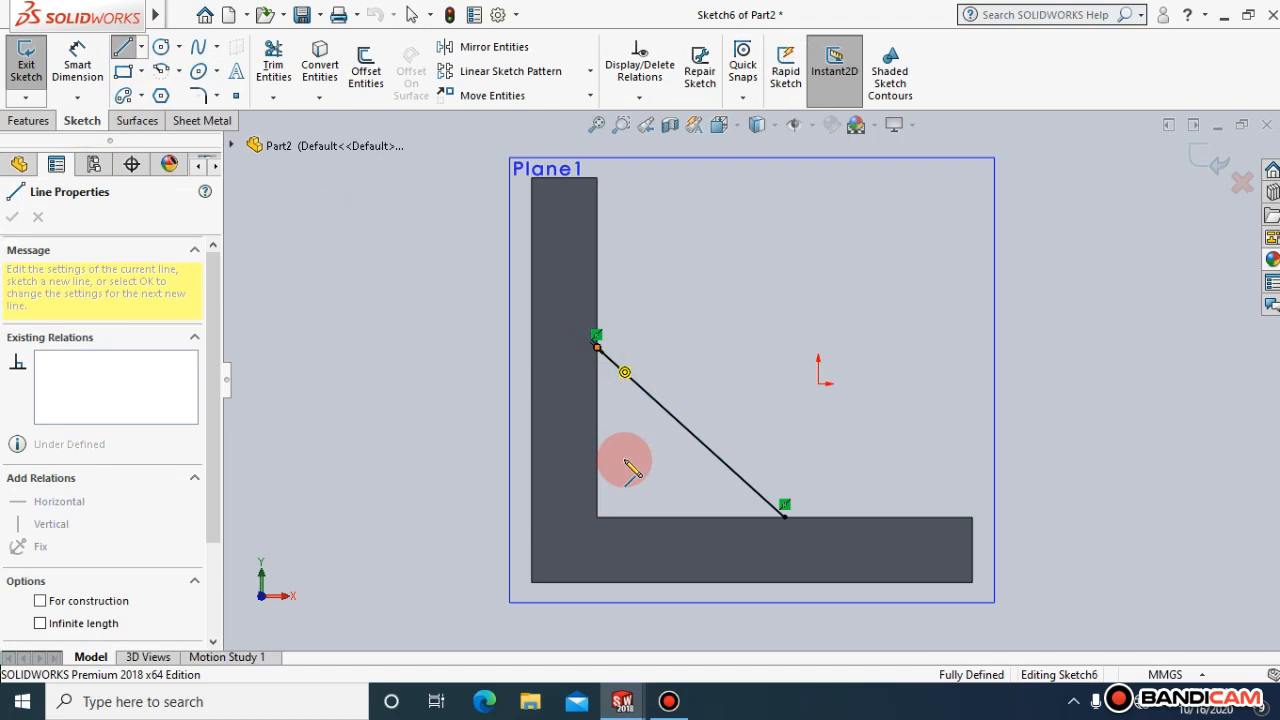
{"action": "left_click", "coordinate": [597, 518]}
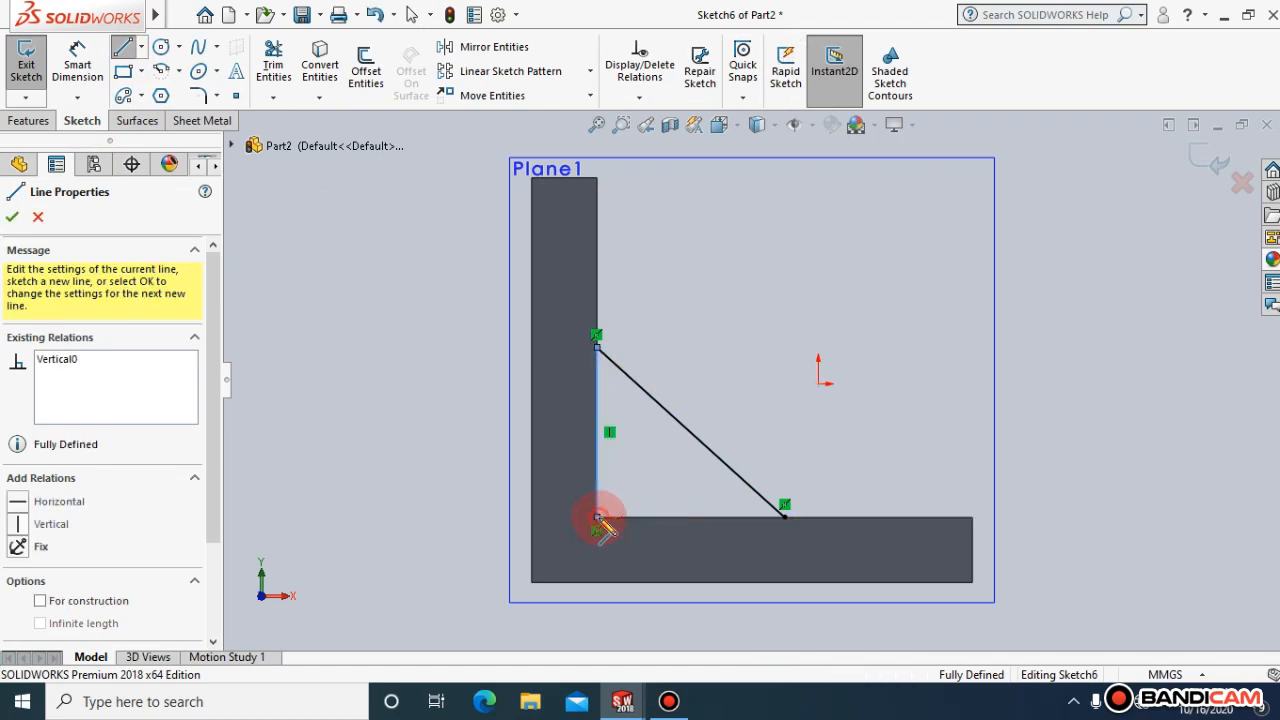
{"action": "left_click", "coordinate": [785, 517]}
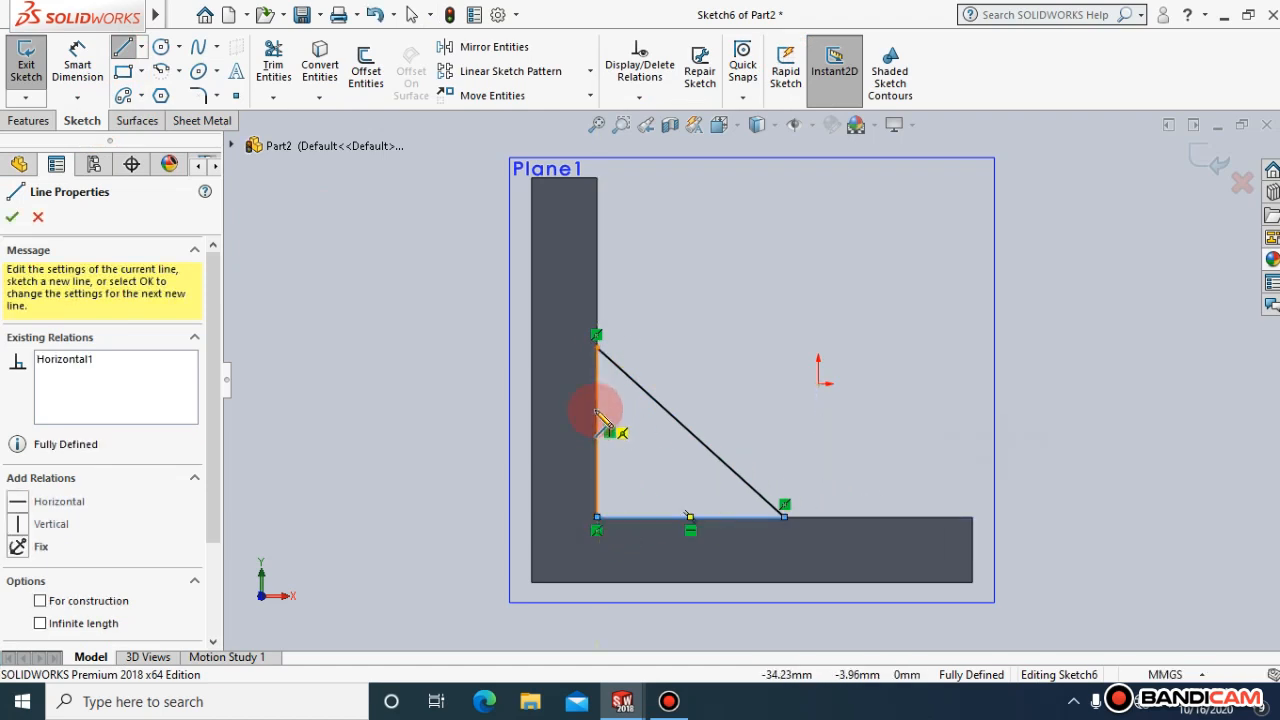
{"action": "left_click", "coordinate": [12, 218]}
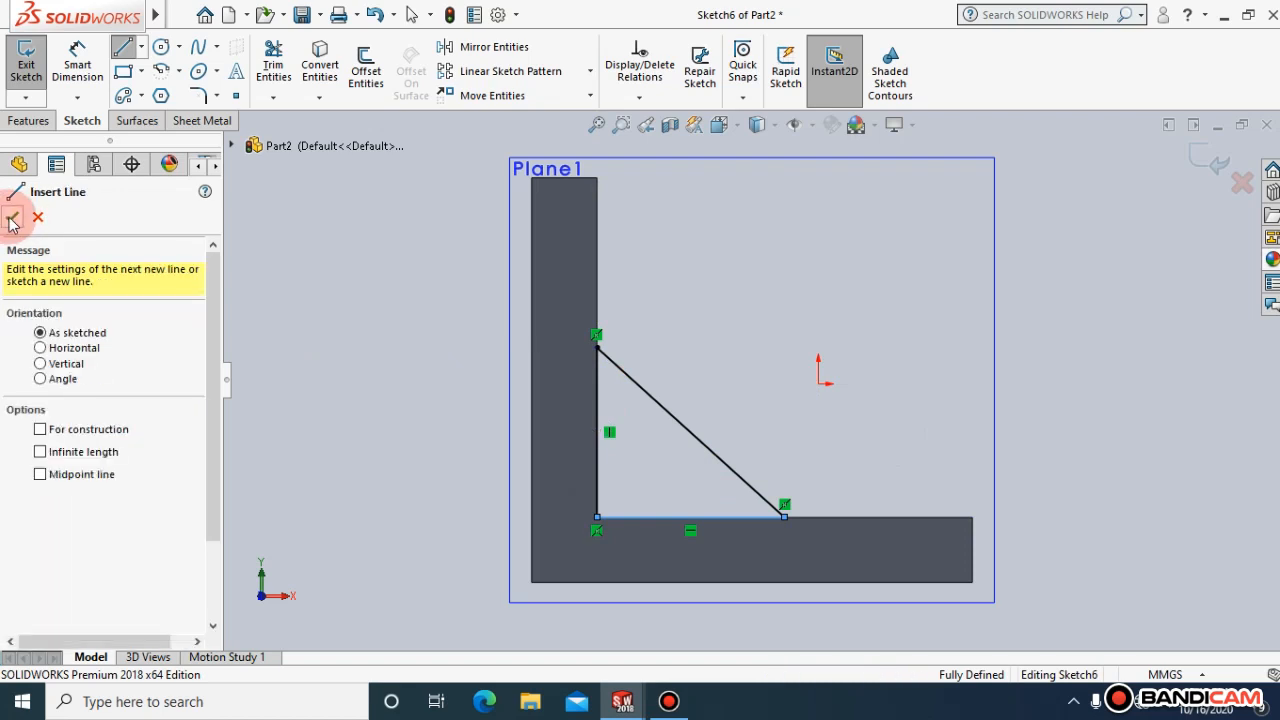
{"action": "left_click", "coordinate": [12, 218]}
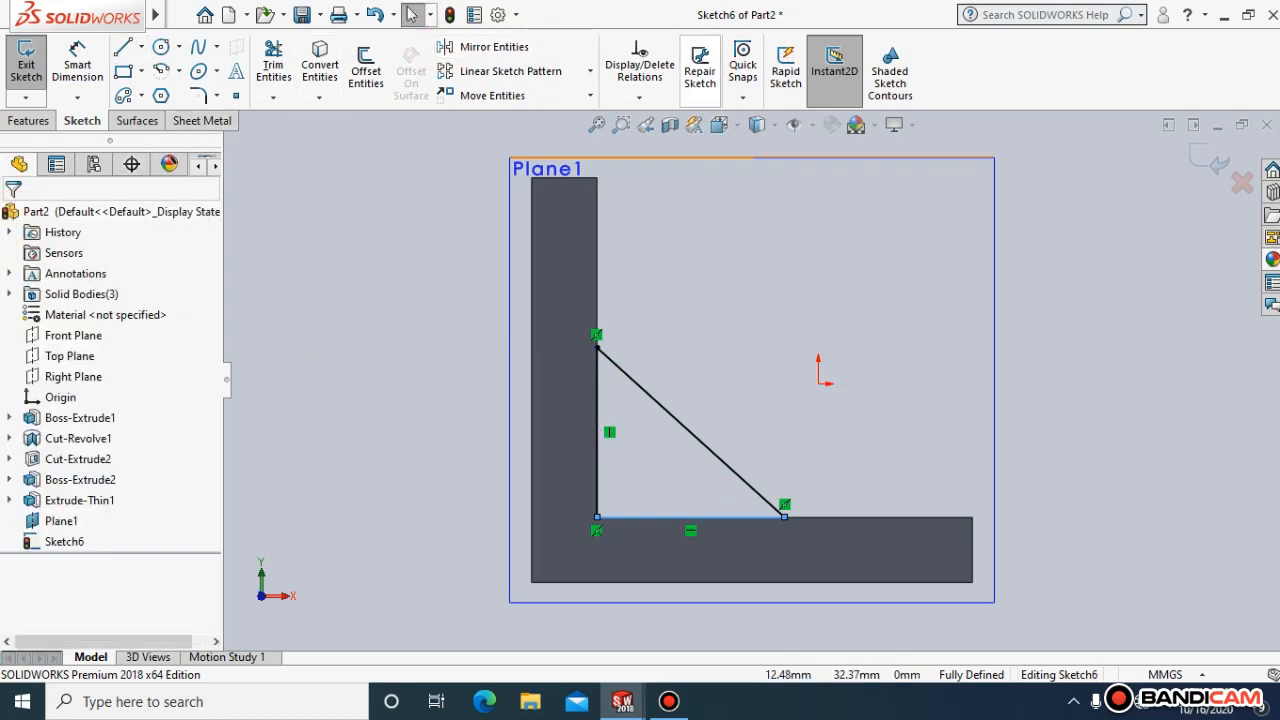
{"action": "left_click", "coordinate": [1222, 168]}
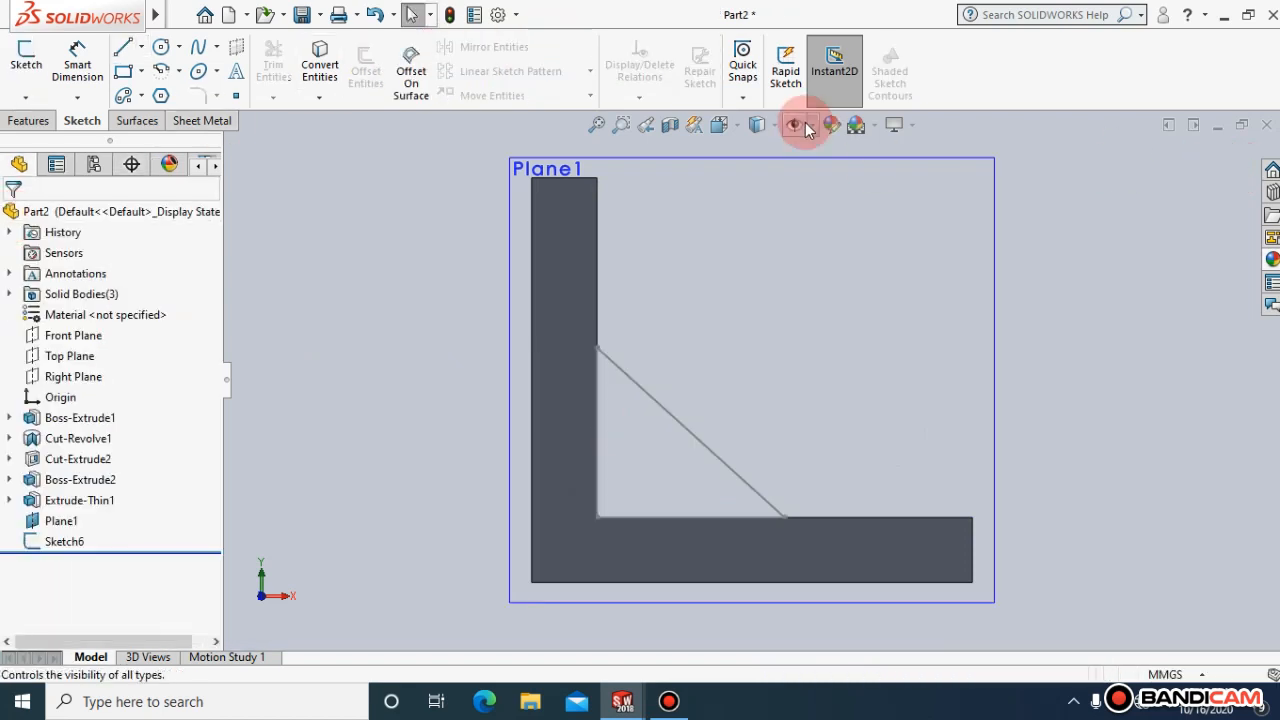
{"action": "left_click", "coordinate": [731, 126]}
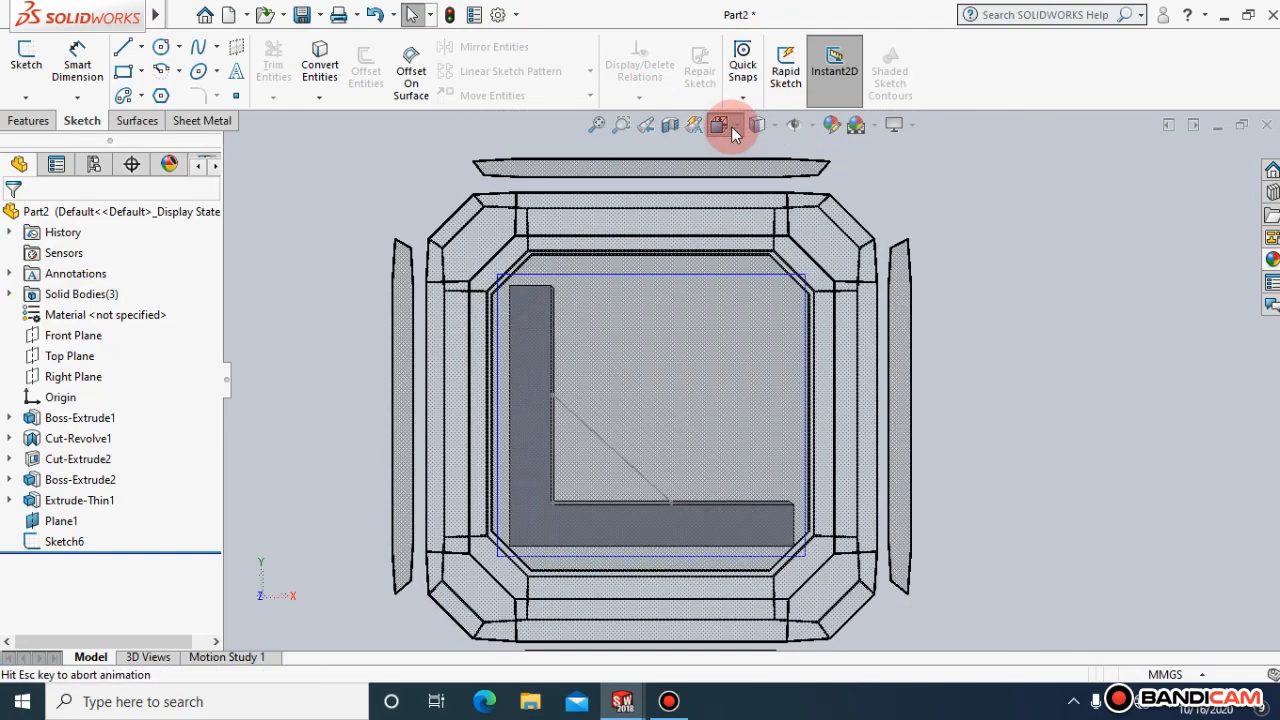
{"action": "left_click", "coordinate": [826, 177]}
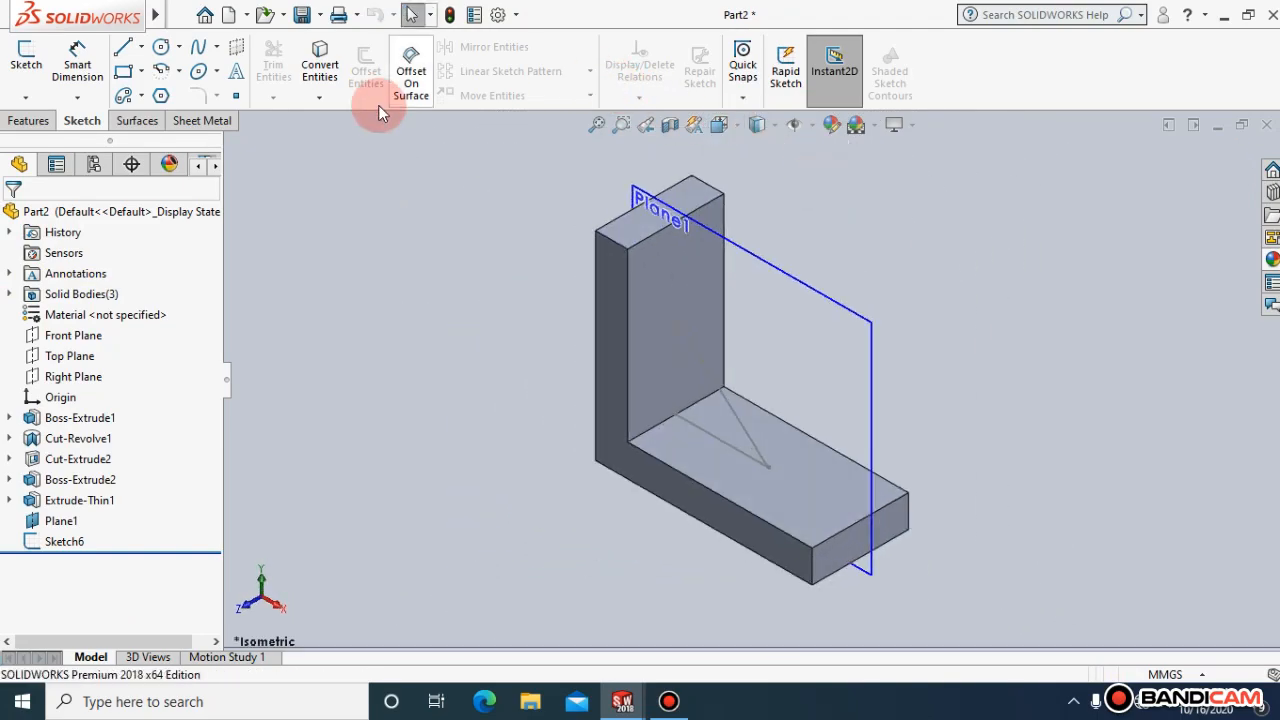
Try to create a rib from the closed triangular sketch on the mid plane
{"action": "left_click", "coordinate": [40, 126]}
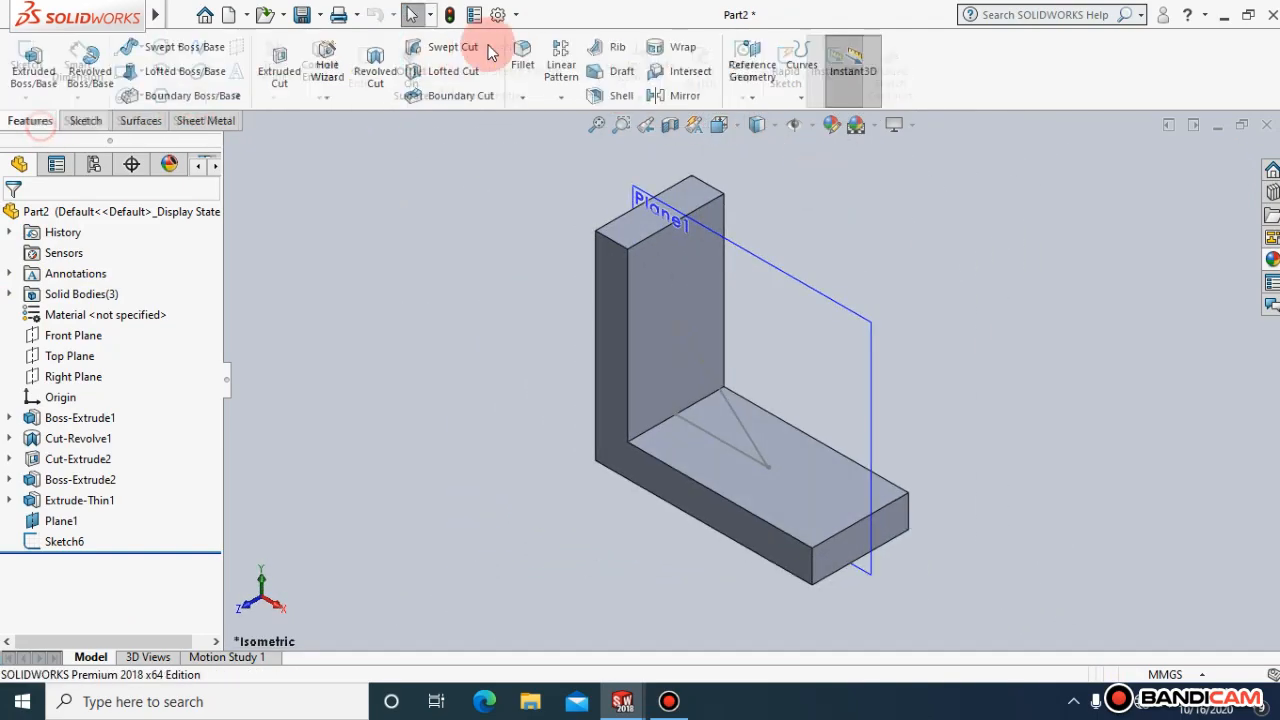
{"action": "left_click", "coordinate": [610, 50]}
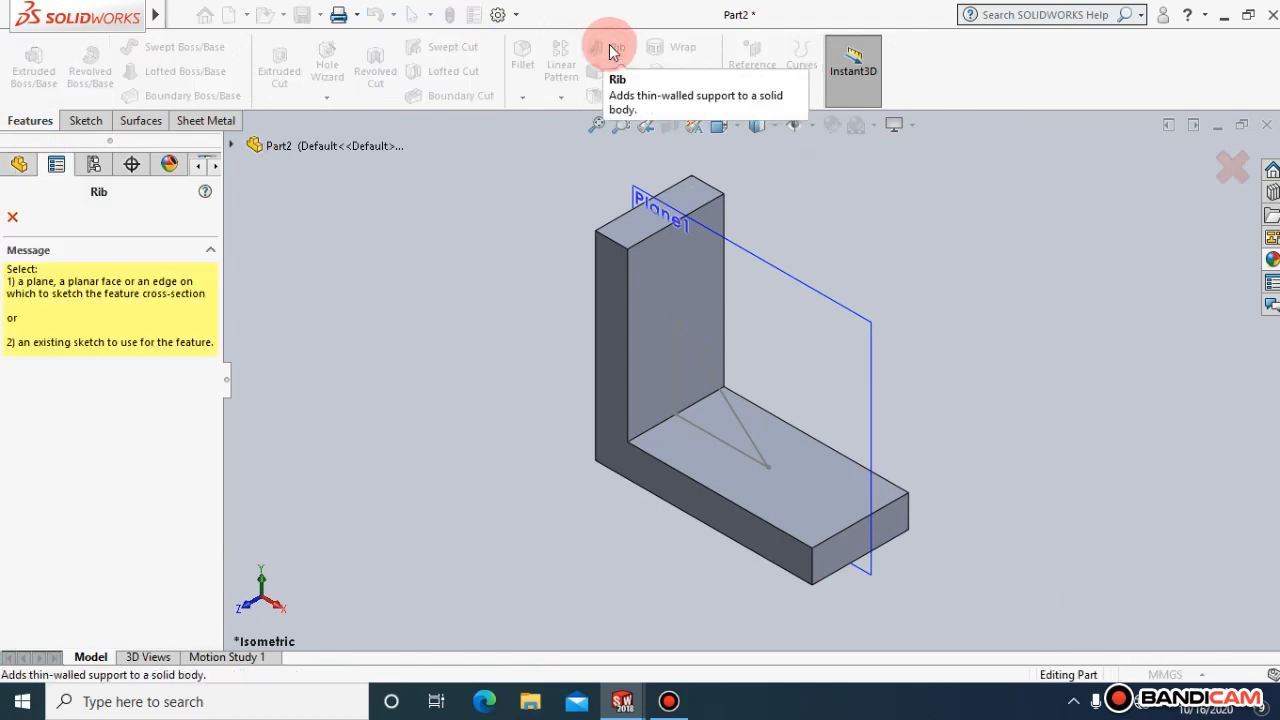
{"action": "left_click", "coordinate": [701, 351]}
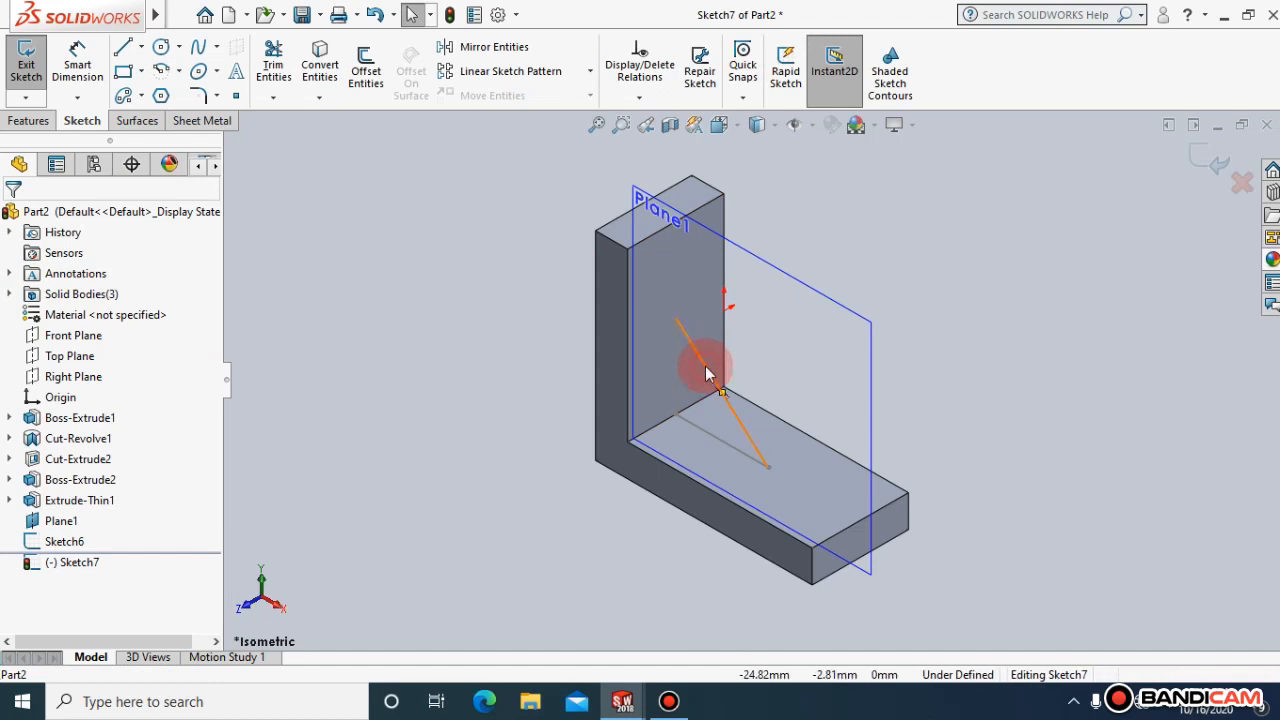
{"action": "left_click", "coordinate": [704, 370]}
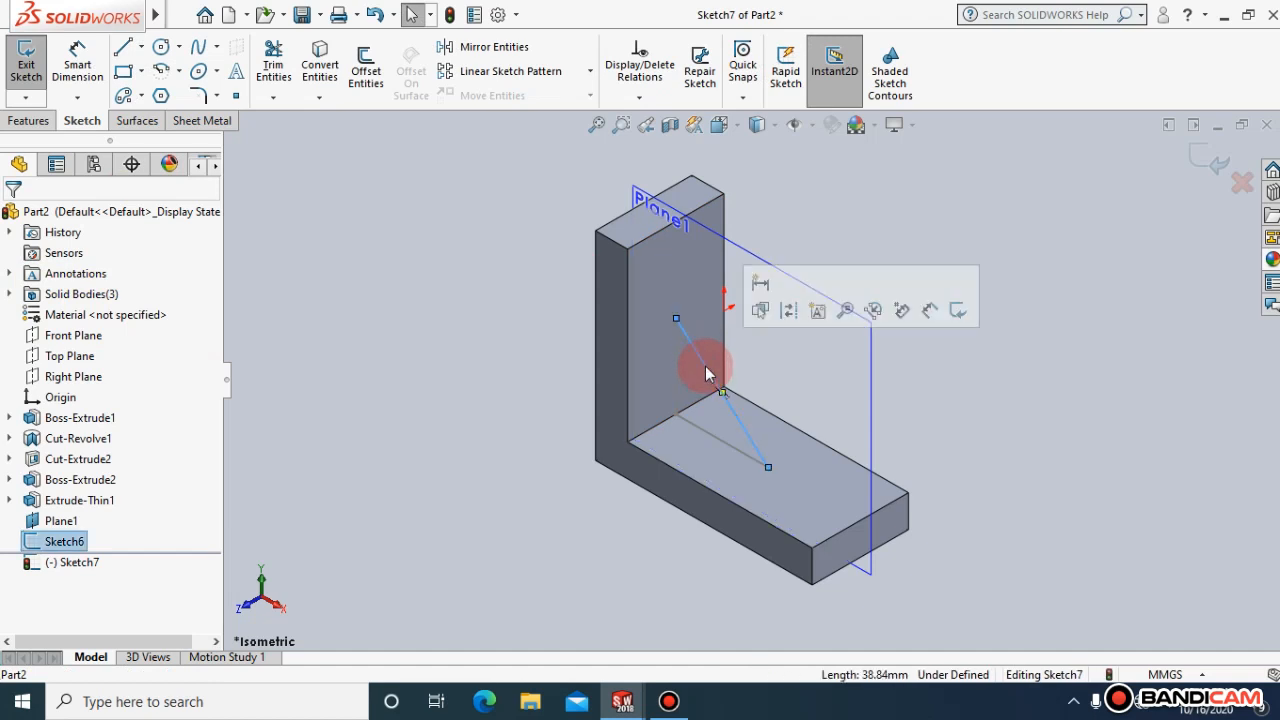
{"action": "left_click", "coordinate": [976, 207]}
{"action": "left_click", "coordinate": [1200, 160]}
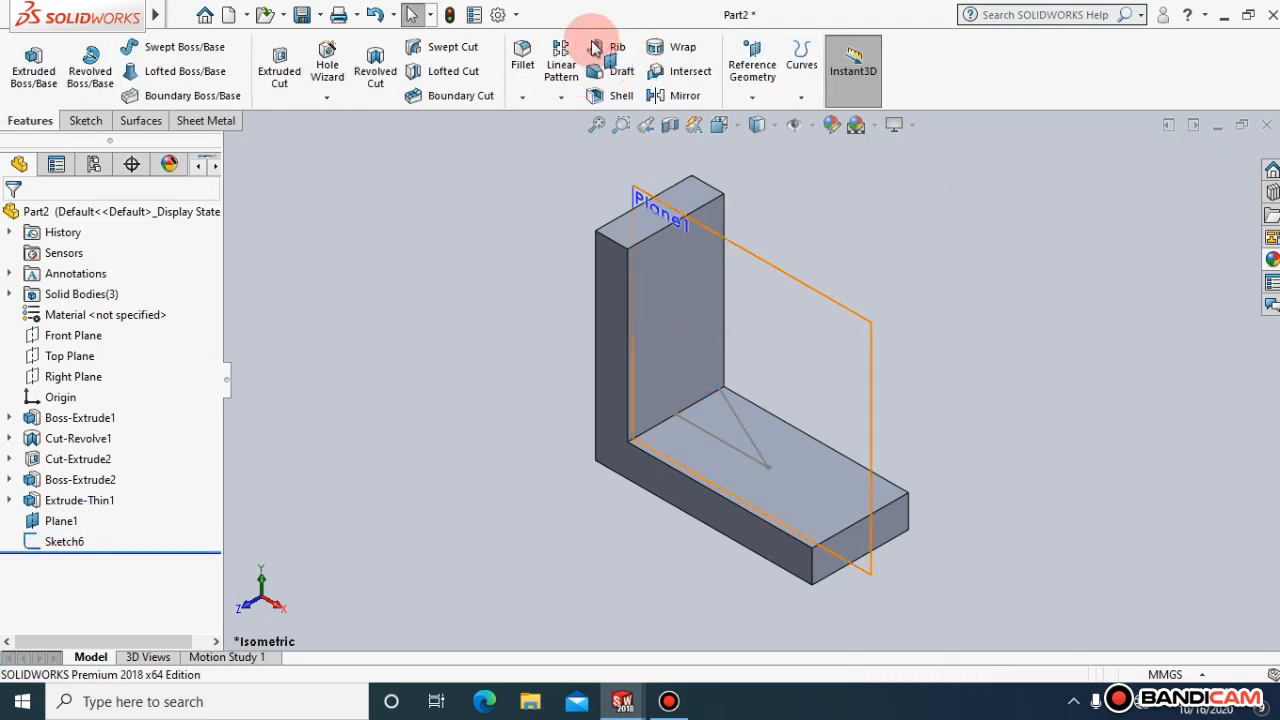
{"action": "left_click", "coordinate": [594, 48]}
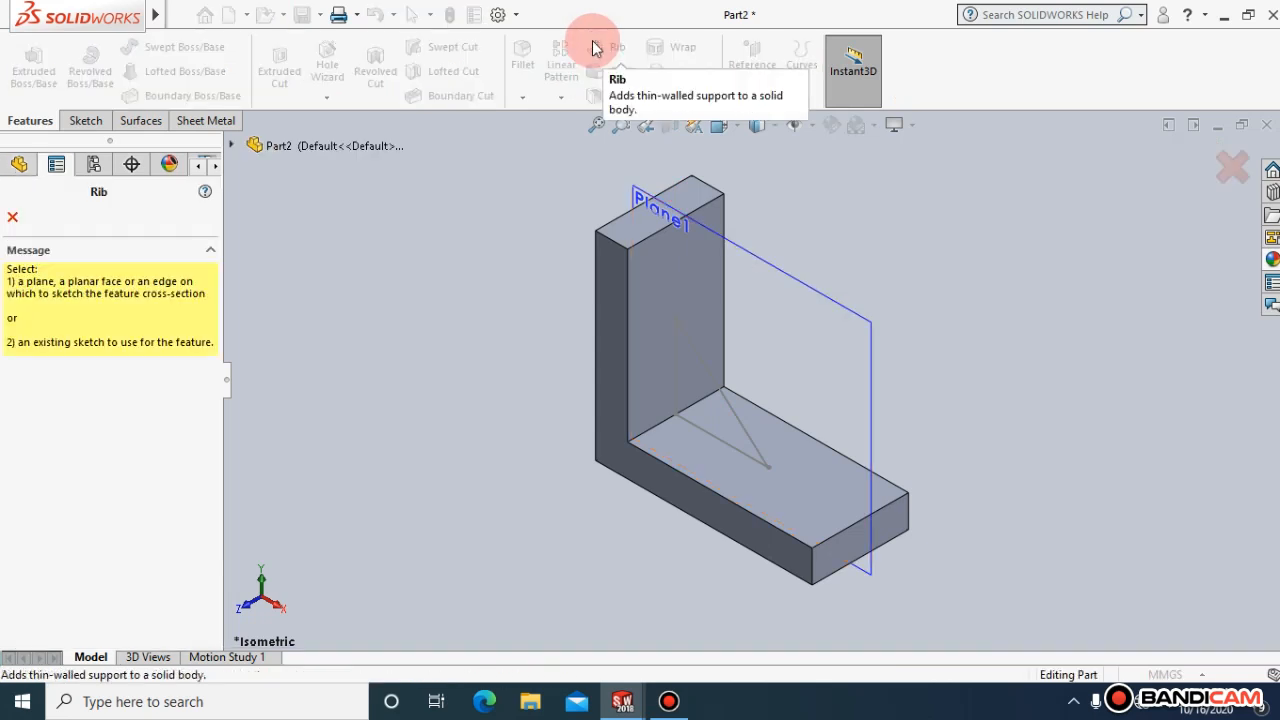
{"action": "key", "text": "Escape"}
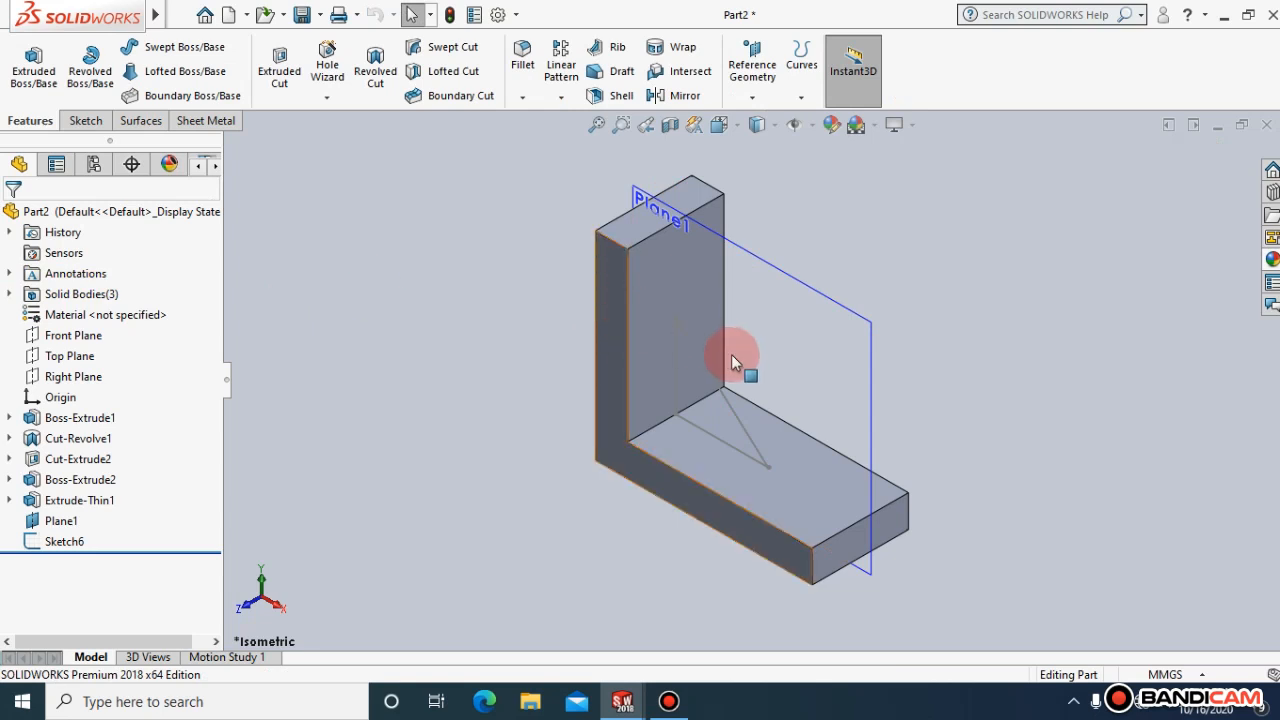
Delete the closed triangular sketch from the L-shaped bracket
{"action": "left_click", "coordinate": [765, 289]}
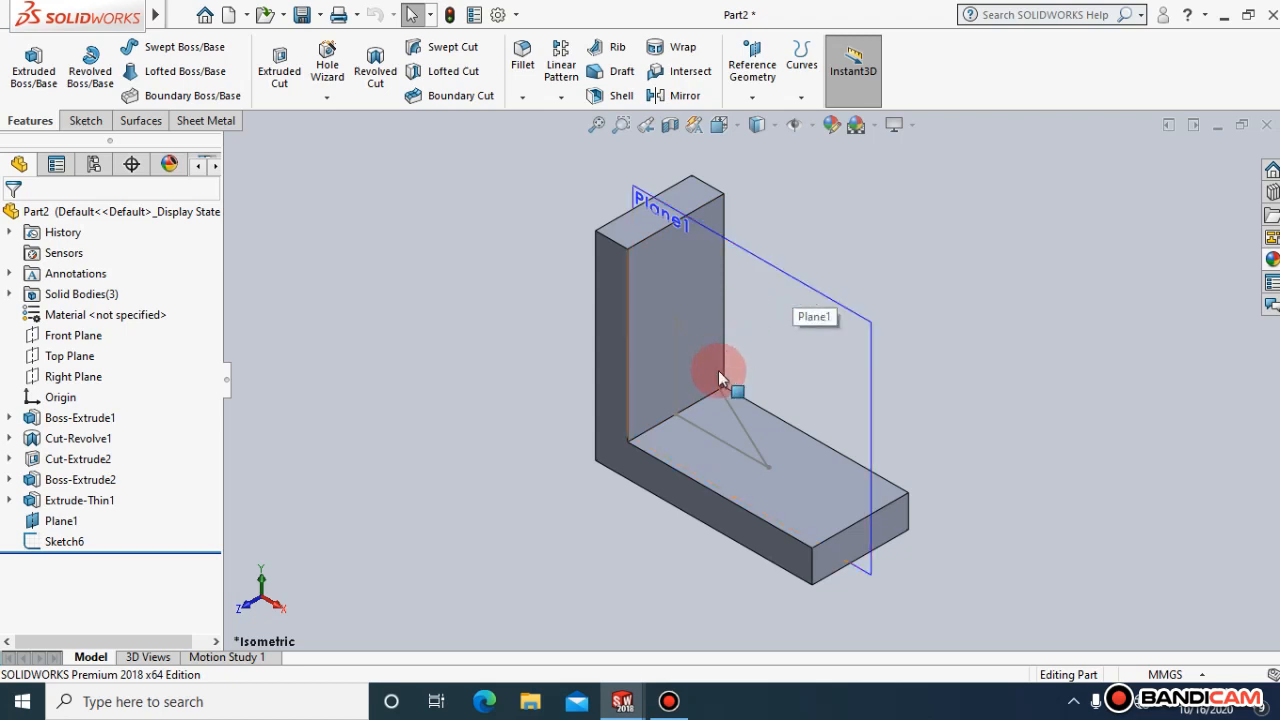
{"action": "right_click", "coordinate": [62, 540]}
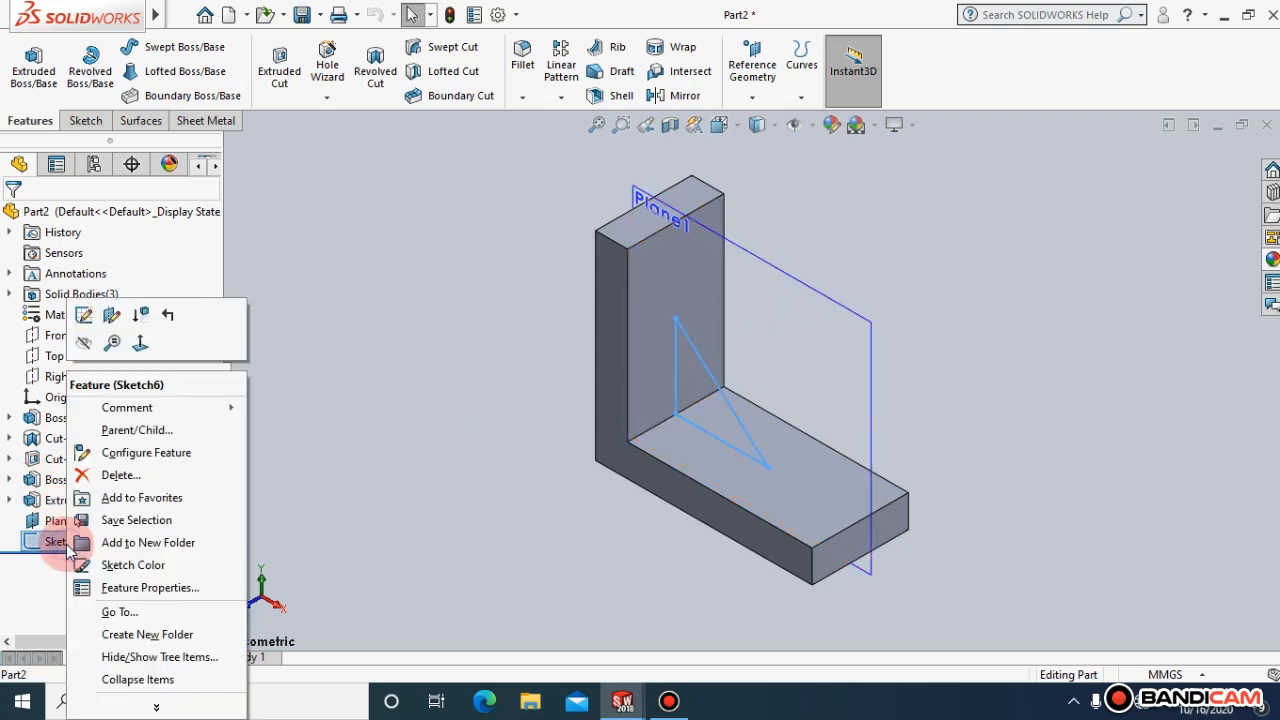
{"action": "left_click", "coordinate": [118, 475]}
Sketch a diagonal line on Plane1 from the vertical leg's inner edge to the horizontal leg's upper edge and exit the sketch
{"action": "right_click", "coordinate": [766, 259]}
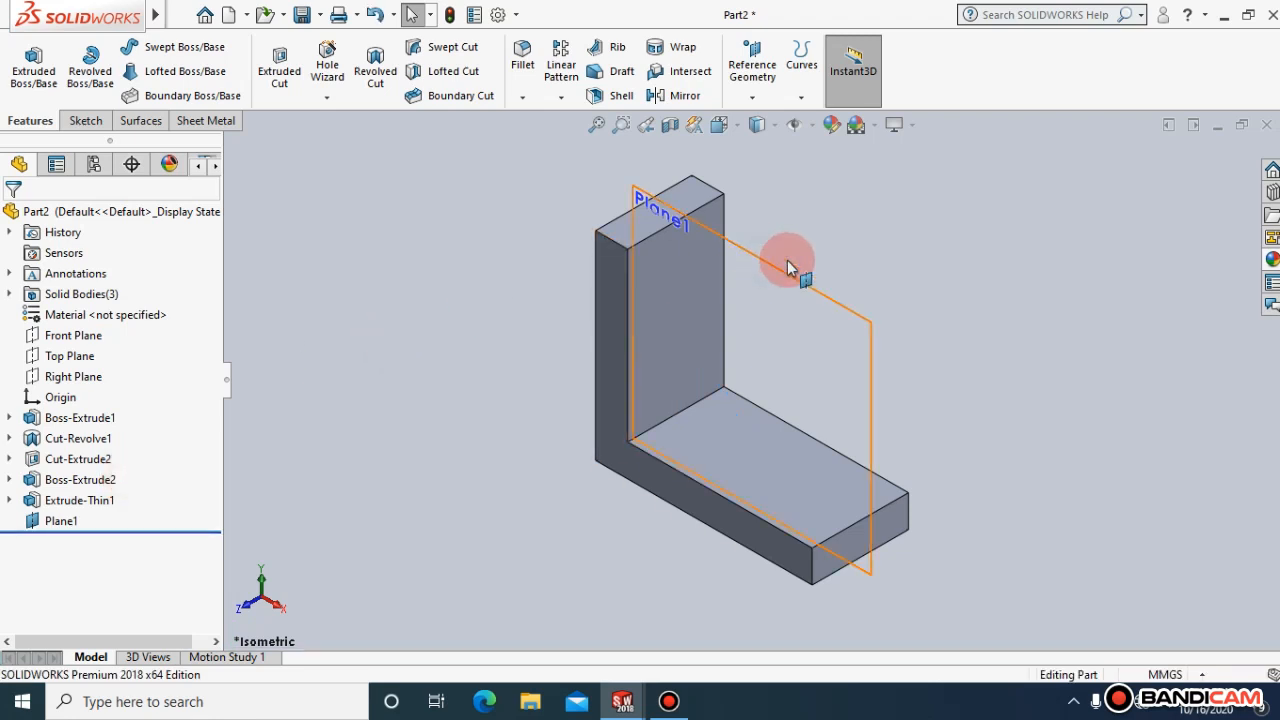
{"action": "left_click", "coordinate": [809, 233]}
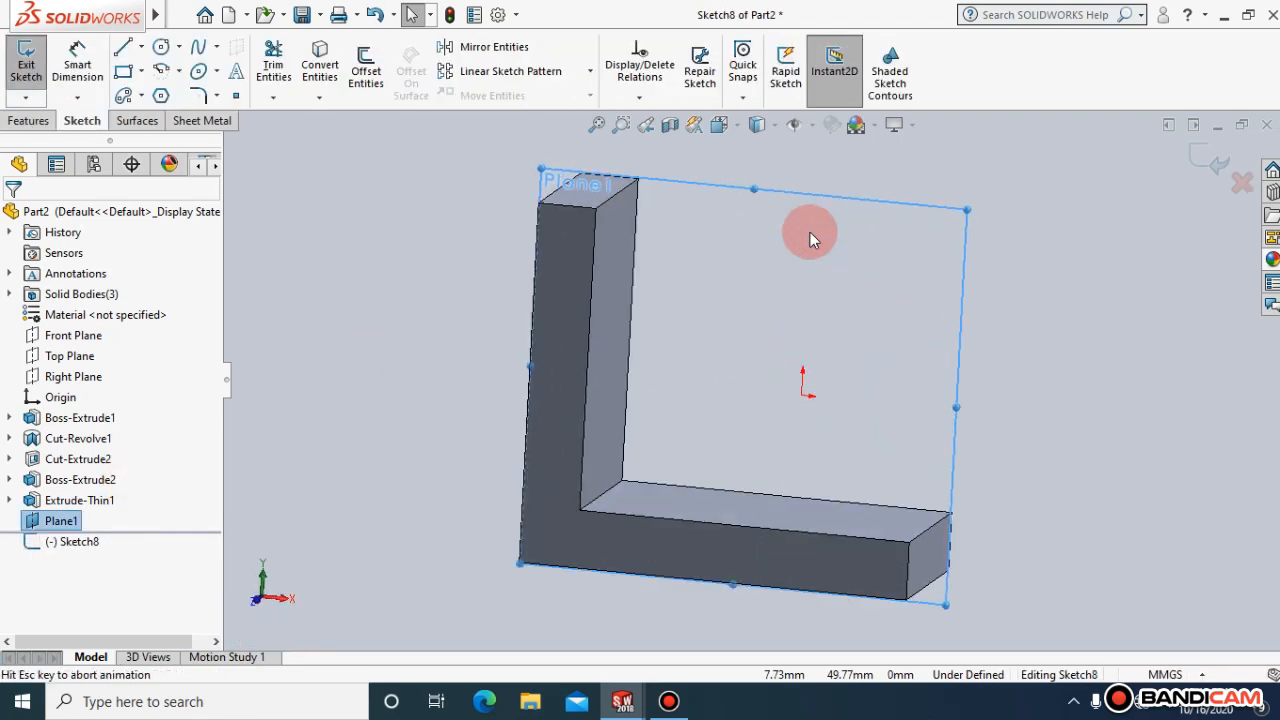
{"action": "left_click", "coordinate": [124, 48]}
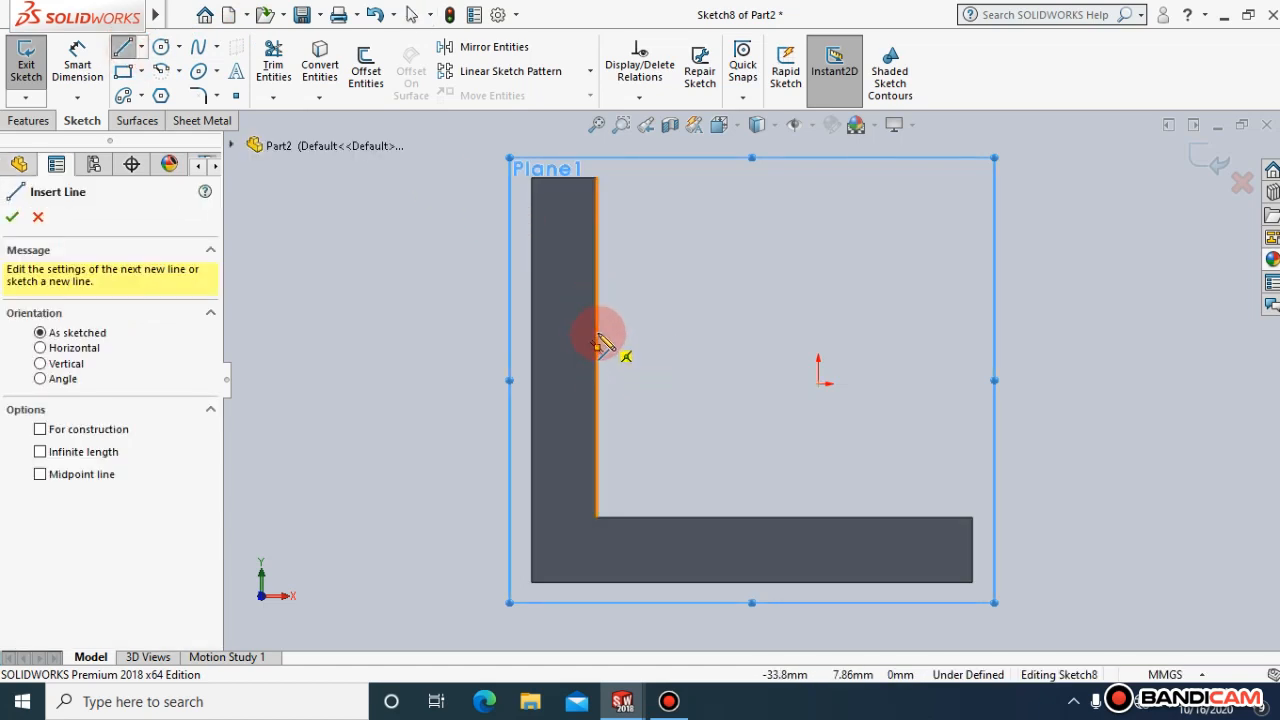
{"action": "mouse_move", "coordinate": [596, 347]}
{"action": "left_mouse_down"}
{"action": "mouse_move", "coordinate": [723, 494]}
{"action": "mouse_move", "coordinate": [786, 519]}
{"action": "left_mouse_up"}
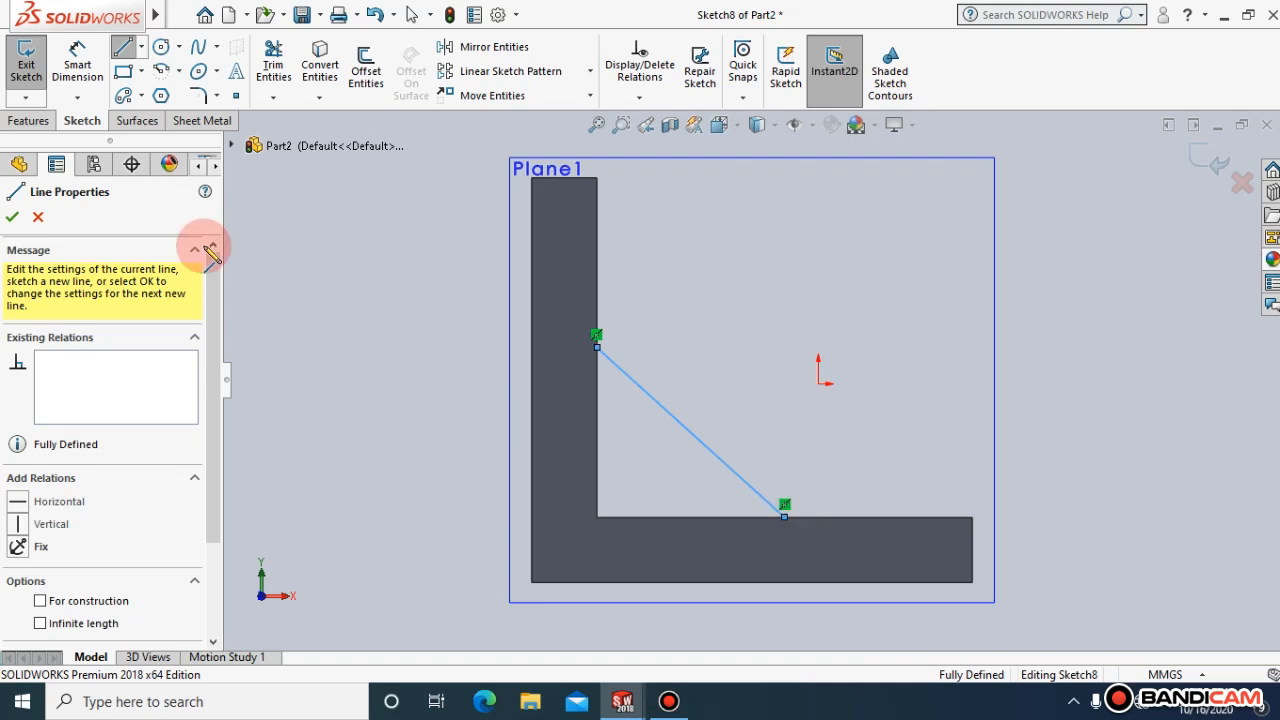
{"action": "left_click", "coordinate": [13, 216]}
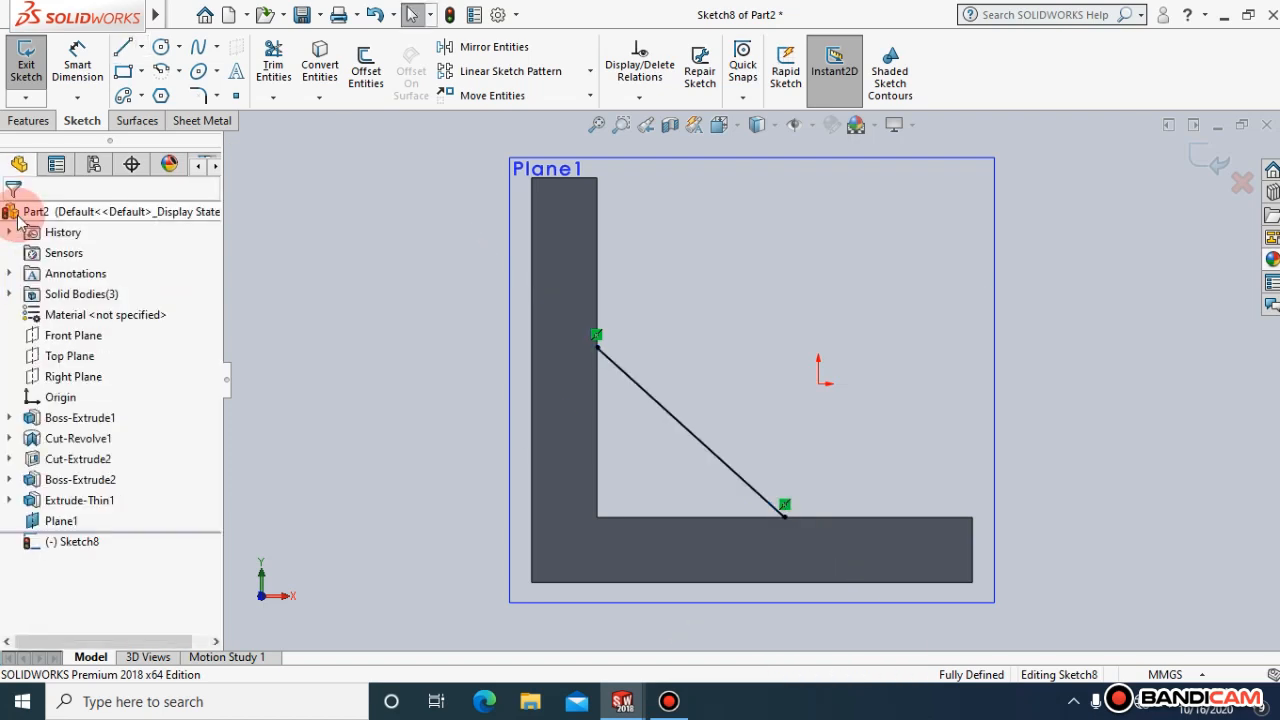
{"action": "left_click", "coordinate": [1200, 158]}
Try to create a 10 mm mid-plane rib from the new diagonal line, with the material side toward the inner corner
{"action": "left_click", "coordinate": [615, 49]}
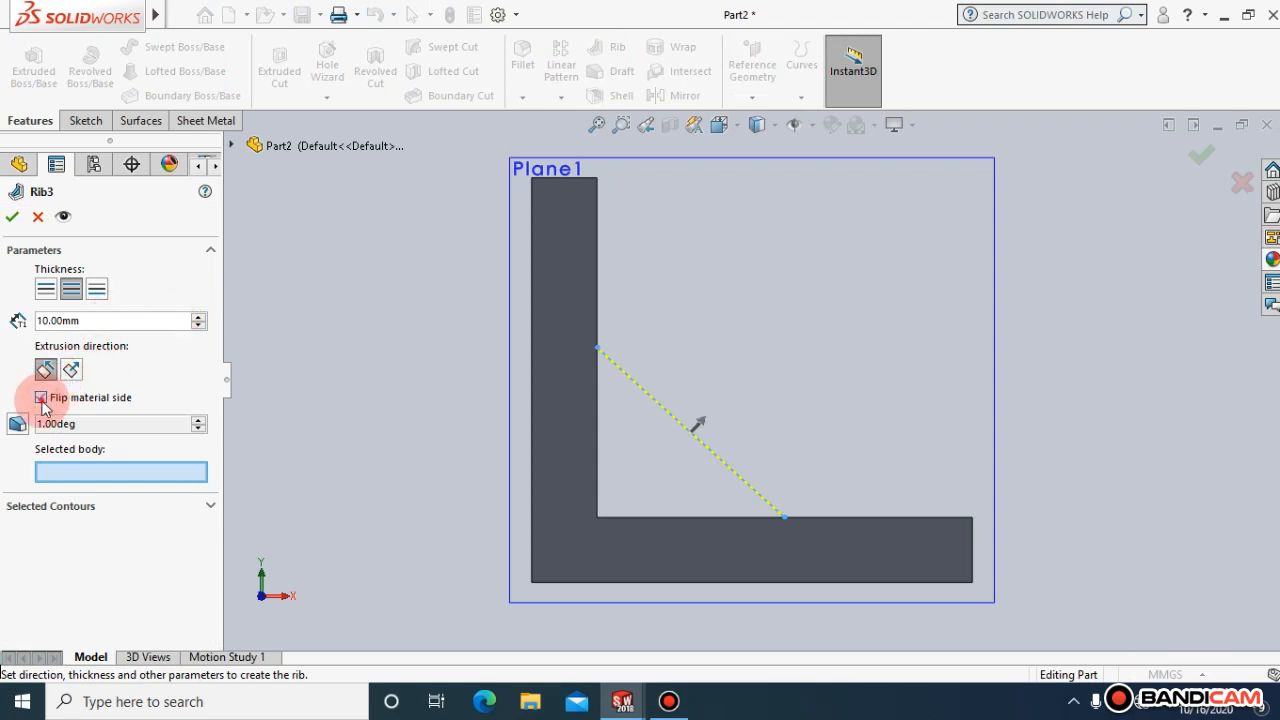
{"action": "left_click", "coordinate": [70, 450]}
{"action": "left_click", "coordinate": [79, 471]}
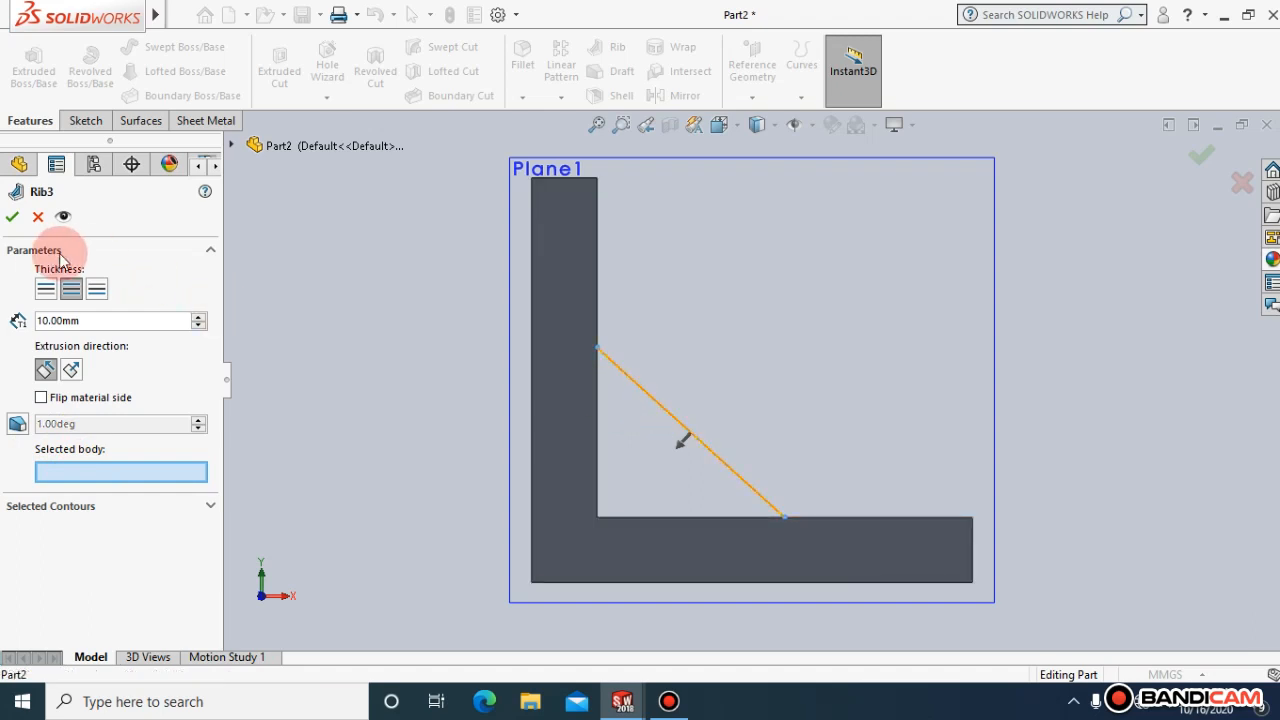
{"action": "left_click", "coordinate": [12, 216]}
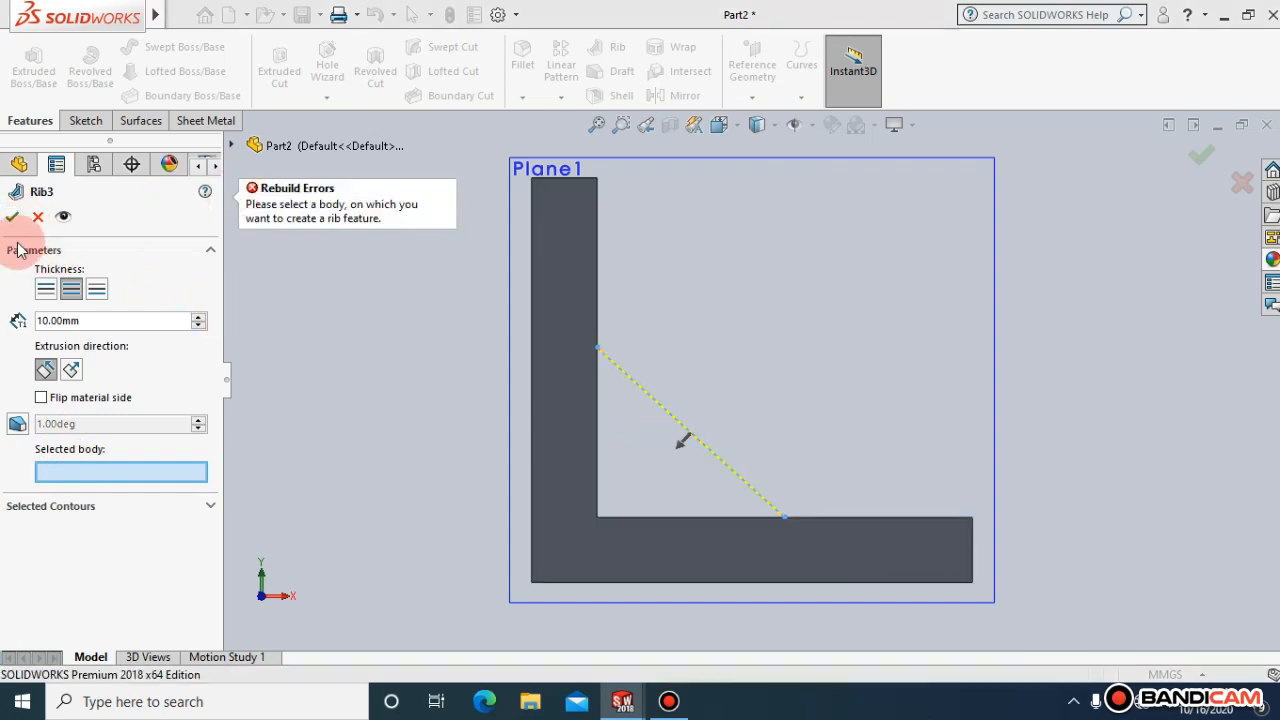
{"action": "left_click", "coordinate": [38, 217]}
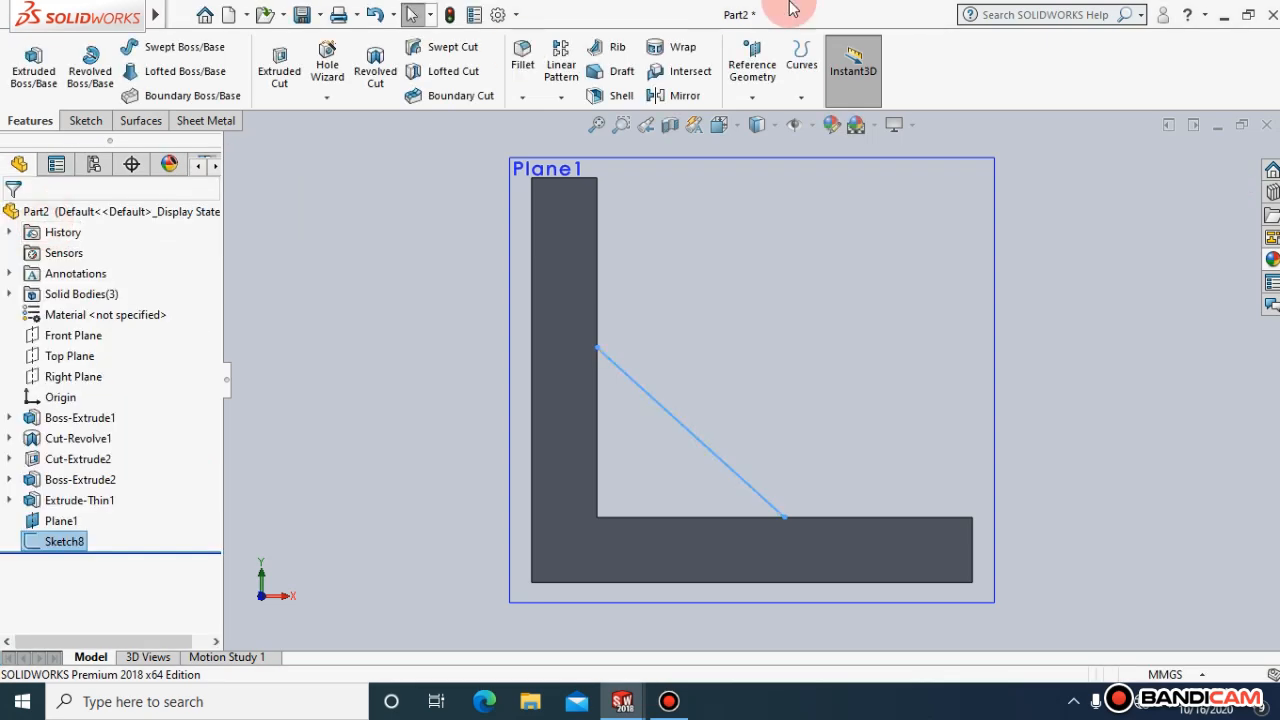
{"action": "left_click", "coordinate": [1228, 20]}
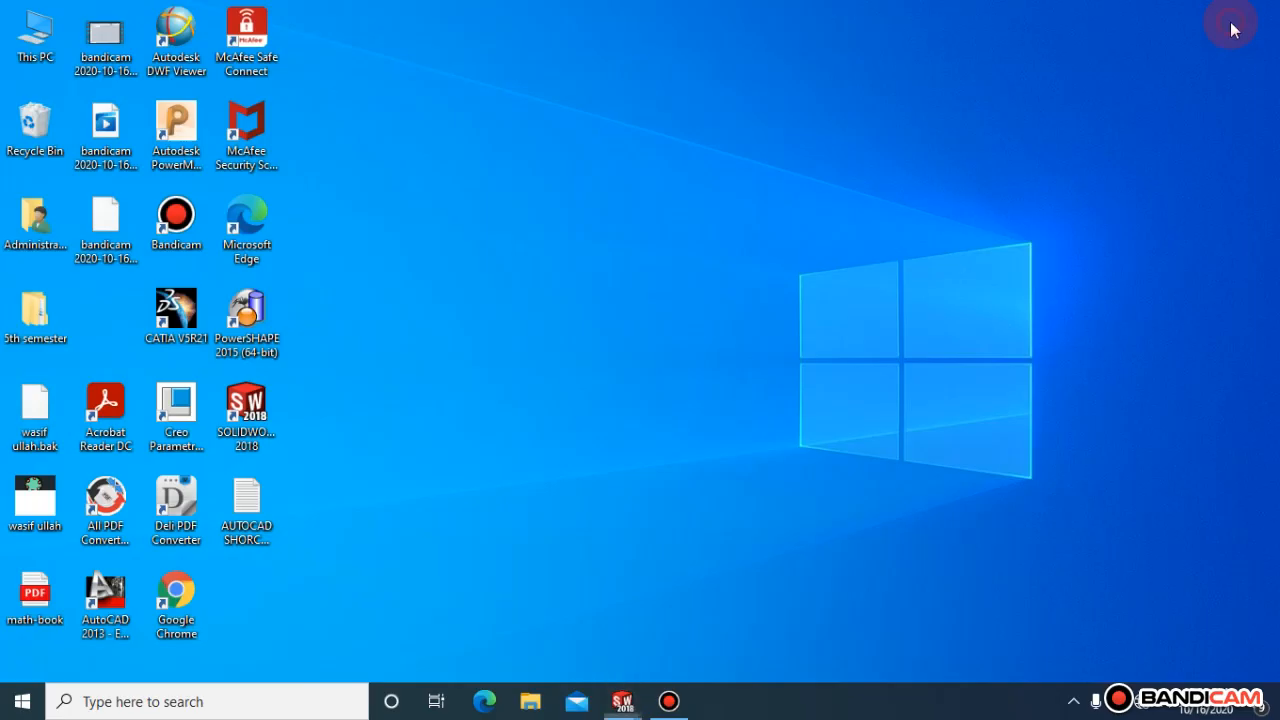
{"action": "left_click", "coordinate": [672, 695]}
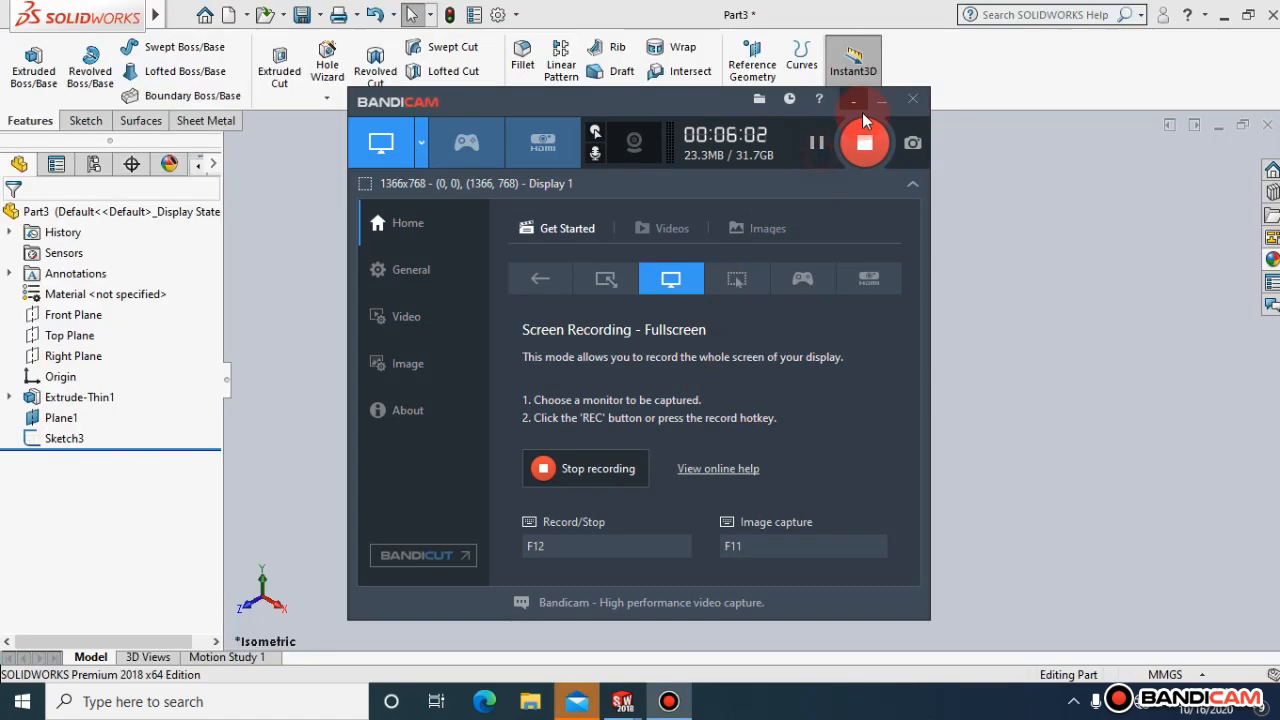
{"action": "left_click", "coordinate": [879, 101]}
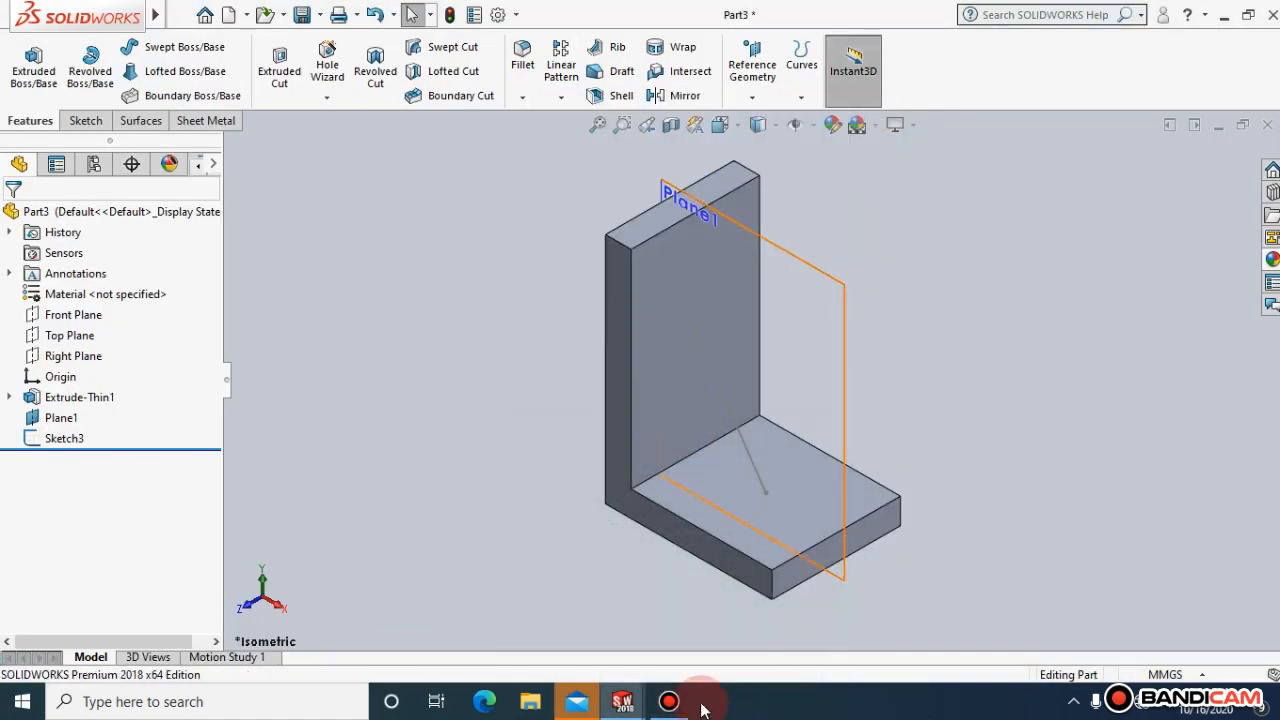
{"action": "left_click", "coordinate": [669, 701]}
{"action": "left_click", "coordinate": [672, 703]}
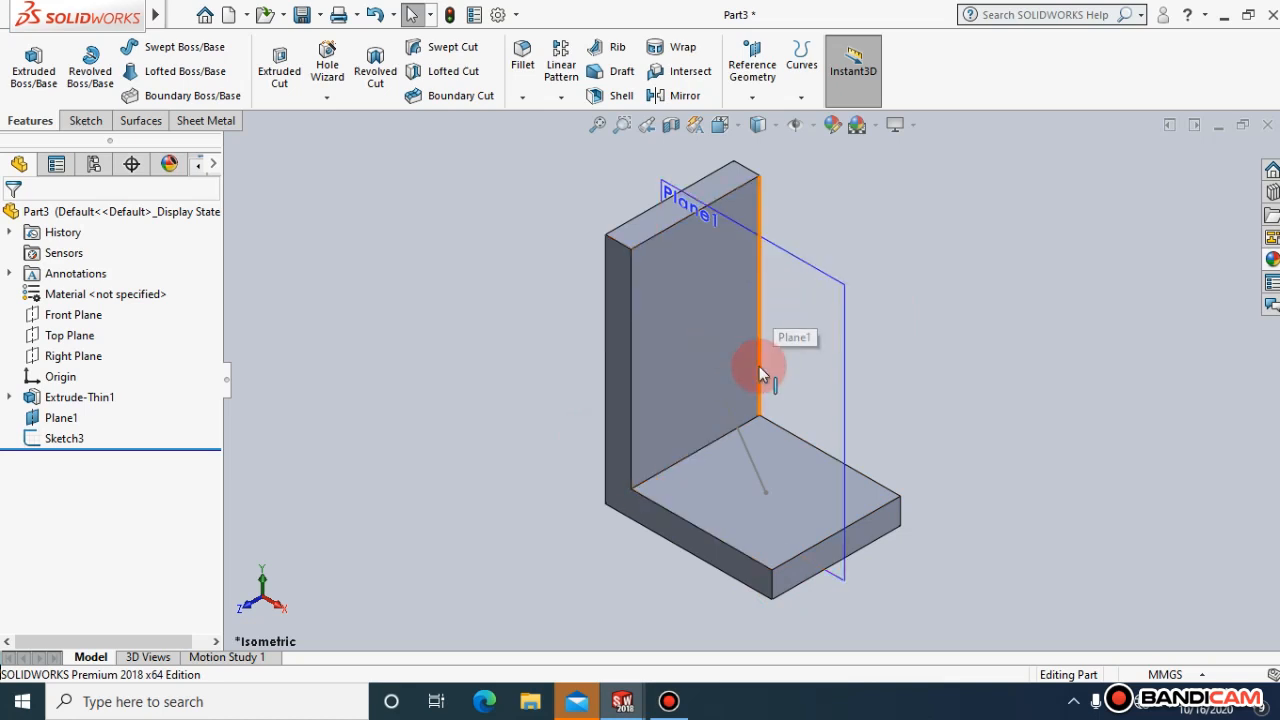
Create a 10 mm thick rib on both sides of the existing diagonal sketch line in the L-bracket of Part3
{"action": "left_click", "coordinate": [619, 50]}
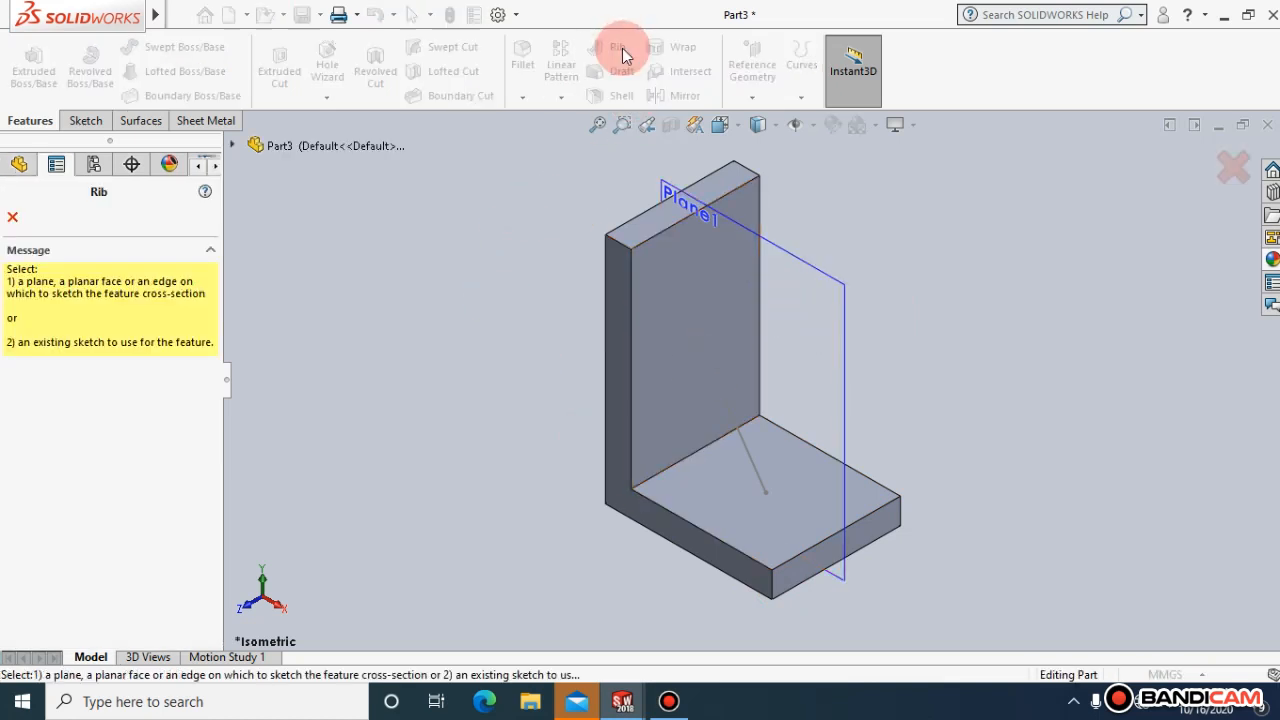
{"action": "left_click", "coordinate": [699, 288]}
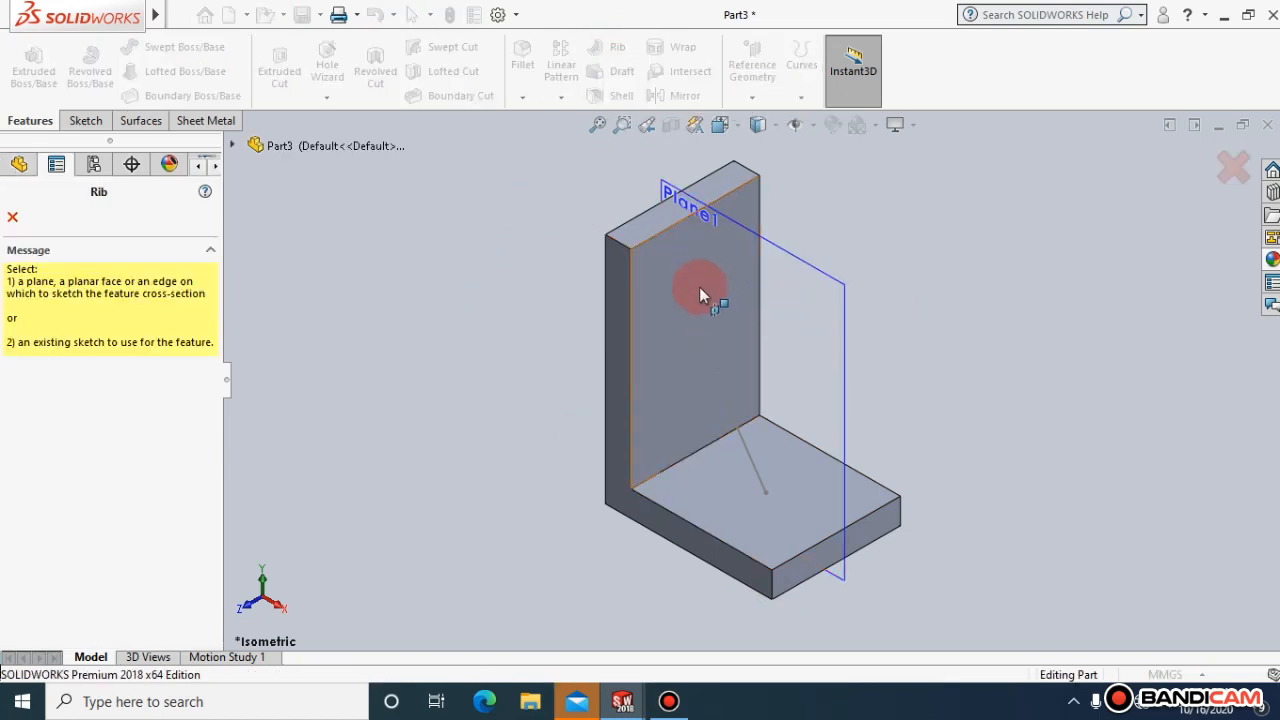
{"action": "left_click", "coordinate": [711, 360]}
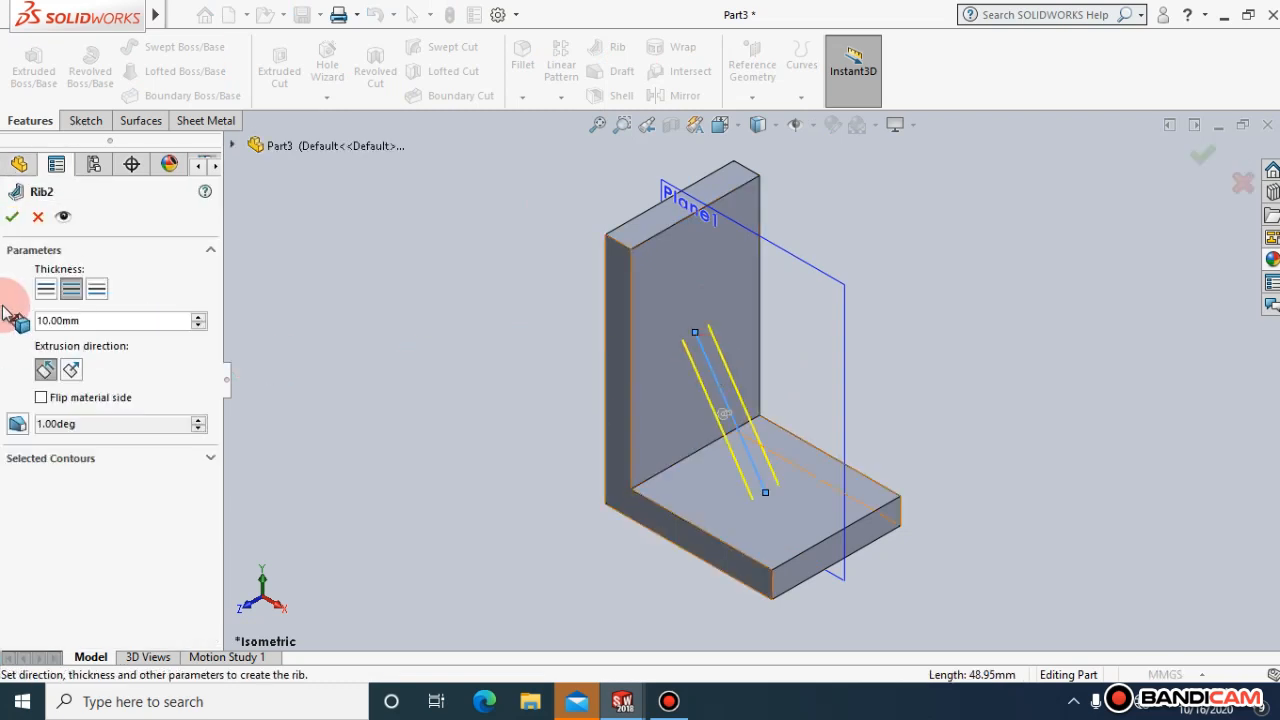
{"action": "left_click", "coordinate": [11, 216]}
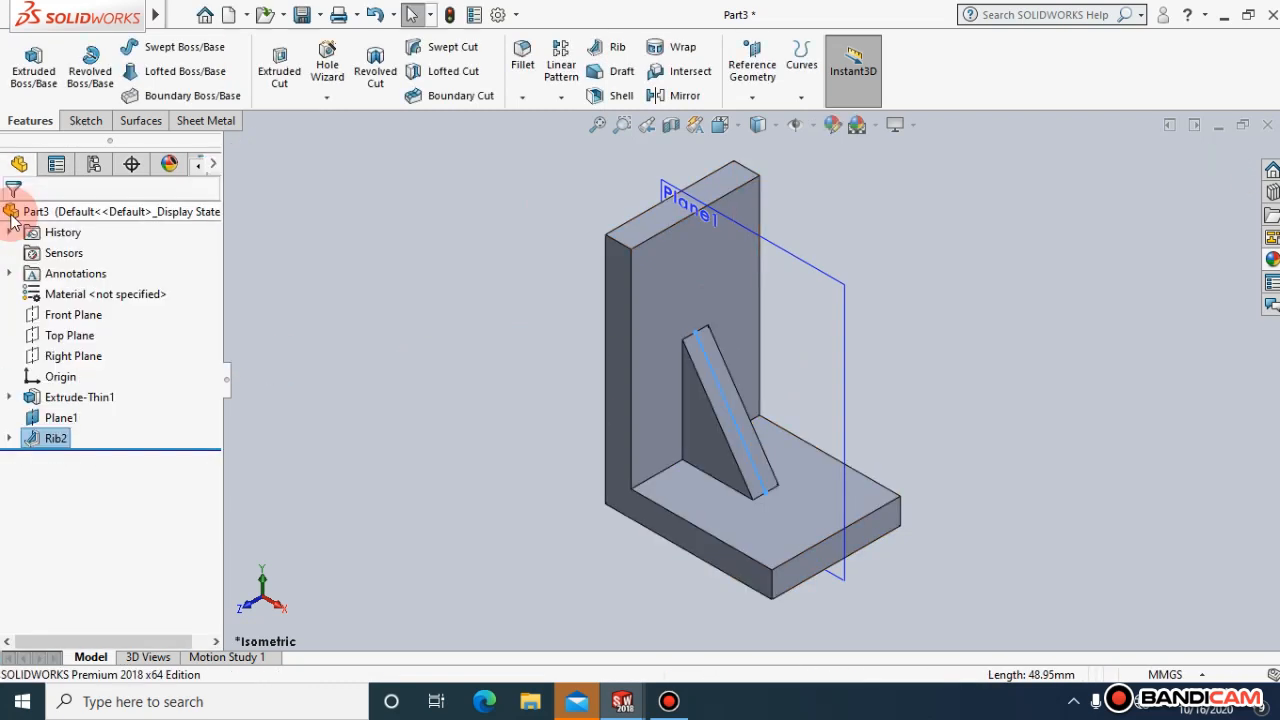
Hide the ribbed L-bracket body so that only Plane1 is displayed
{"action": "left_click", "coordinate": [473, 403]}
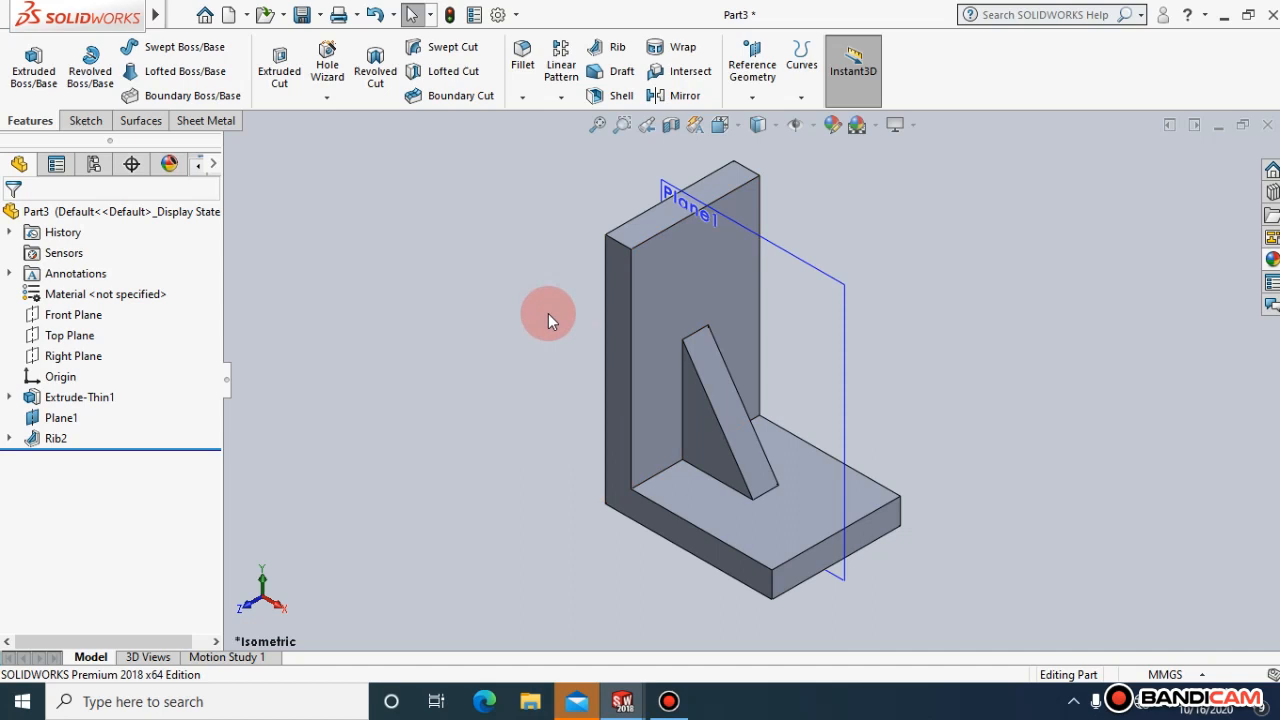
{"action": "left_click", "coordinate": [727, 300]}
{"action": "left_click", "coordinate": [808, 254]}
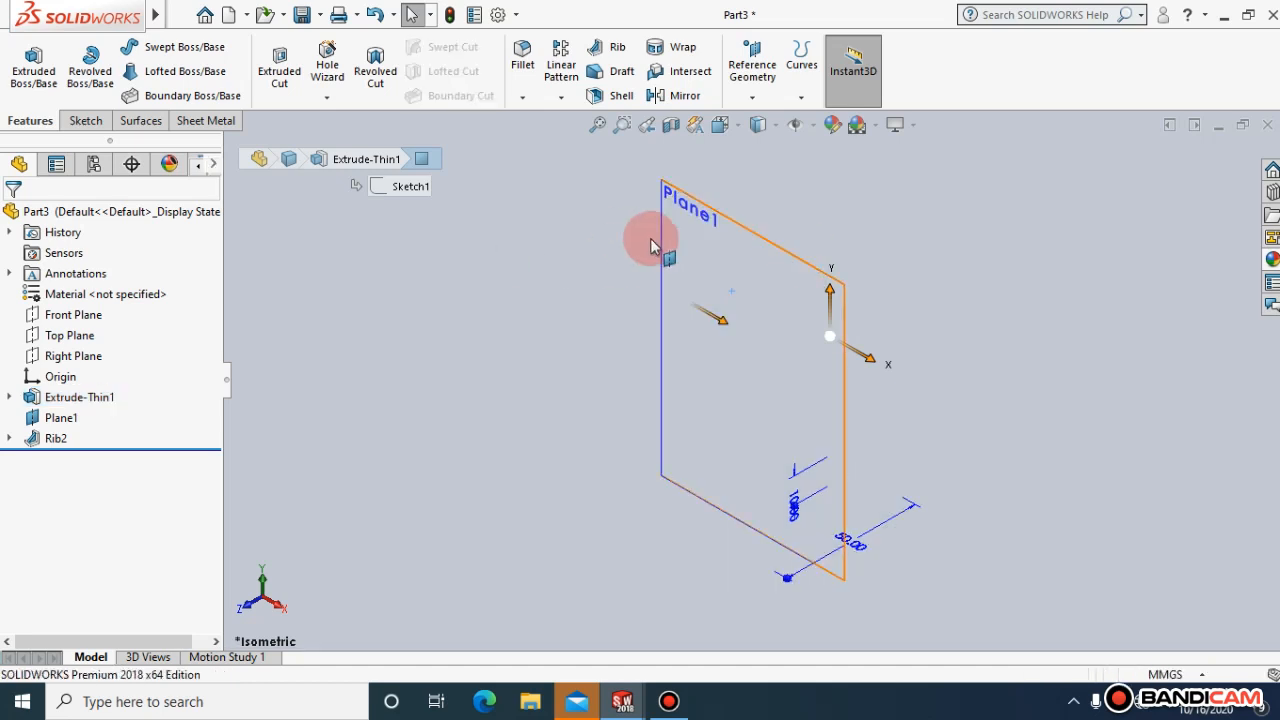
Start a sketch on Plane1 and draw a circle about 49 mm in diameter near the middle of the plane
{"action": "left_click", "coordinate": [737, 220]}
{"action": "right_click", "coordinate": [737, 222]}
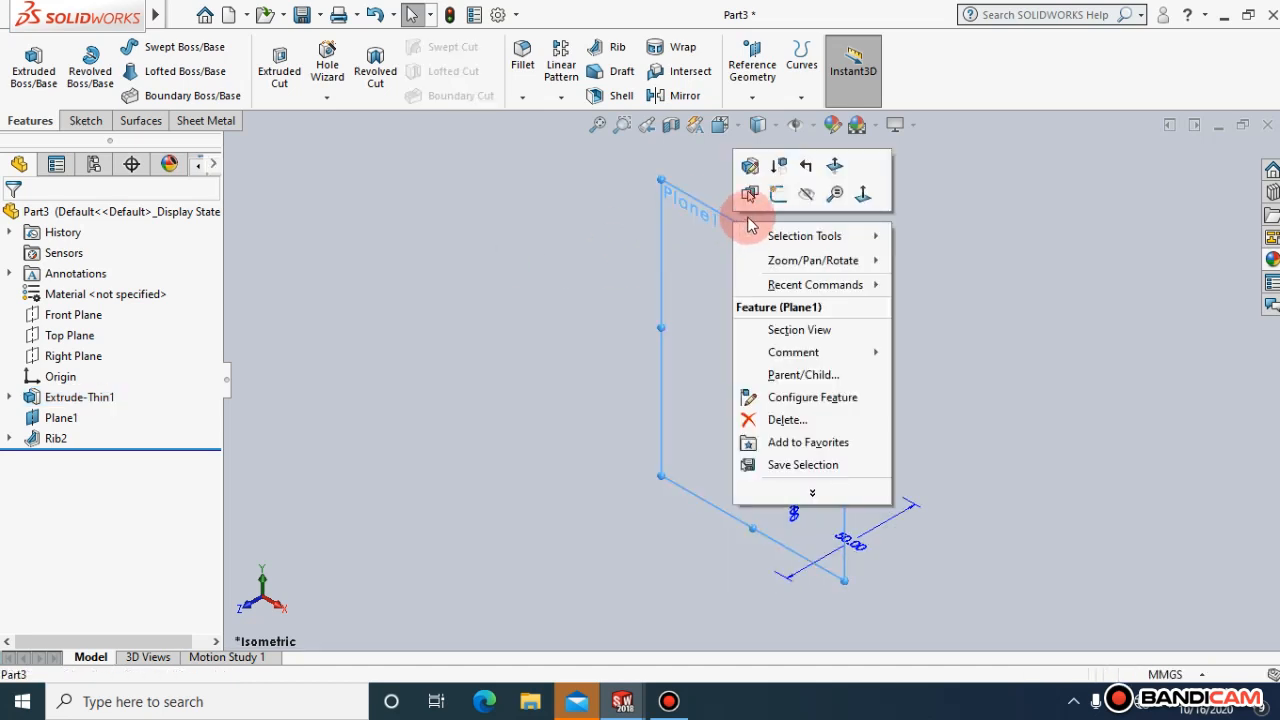
{"action": "left_click", "coordinate": [779, 196]}
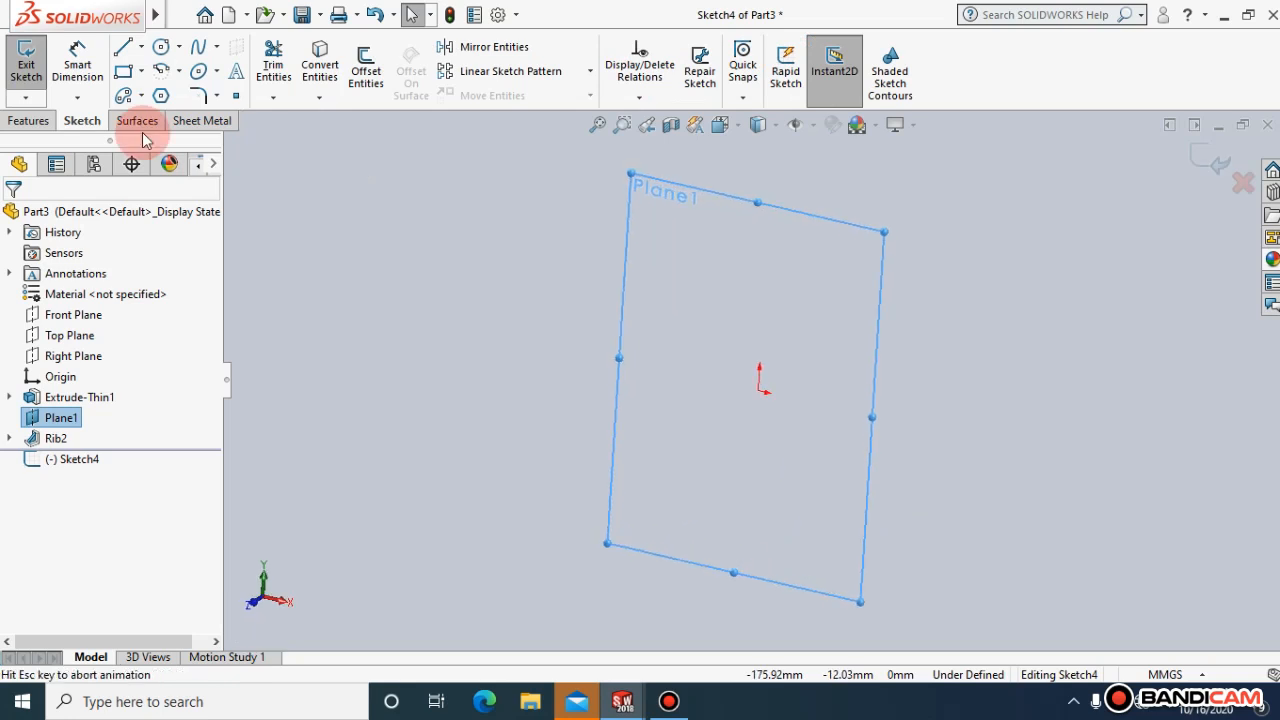
{"action": "left_click", "coordinate": [26, 120]}
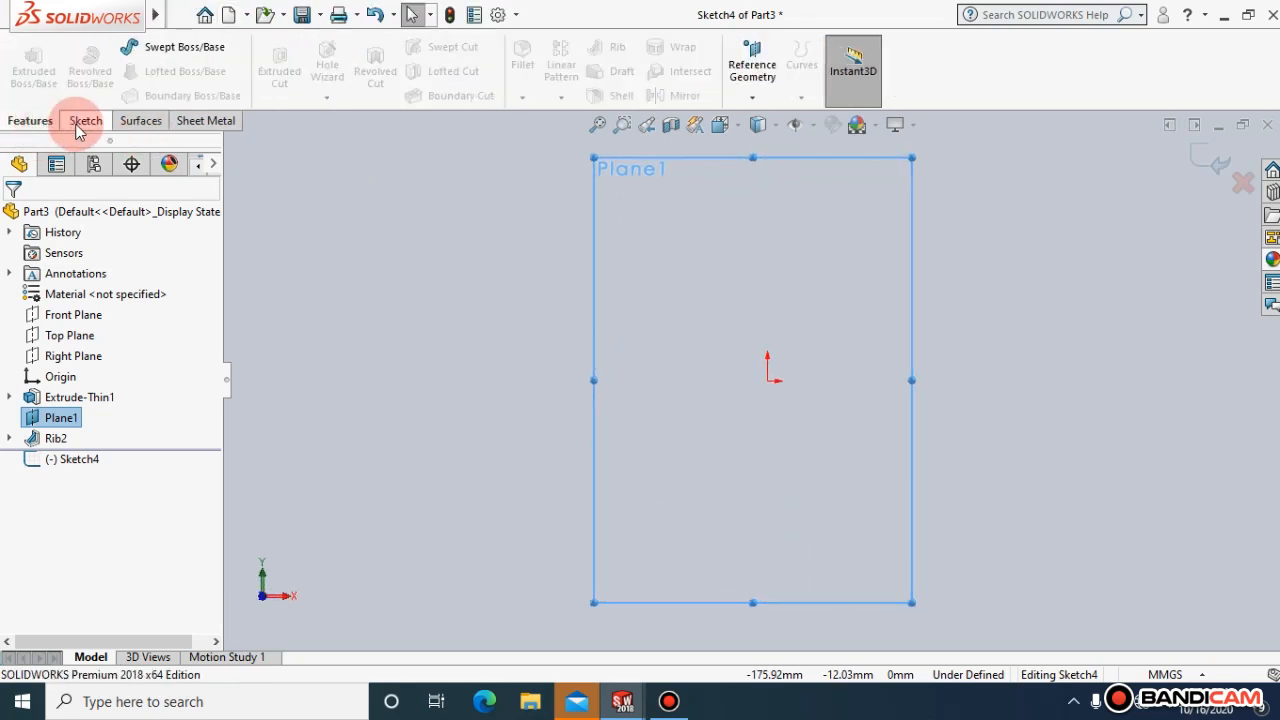
{"action": "left_click", "coordinate": [82, 122]}
{"action": "left_click", "coordinate": [161, 47]}
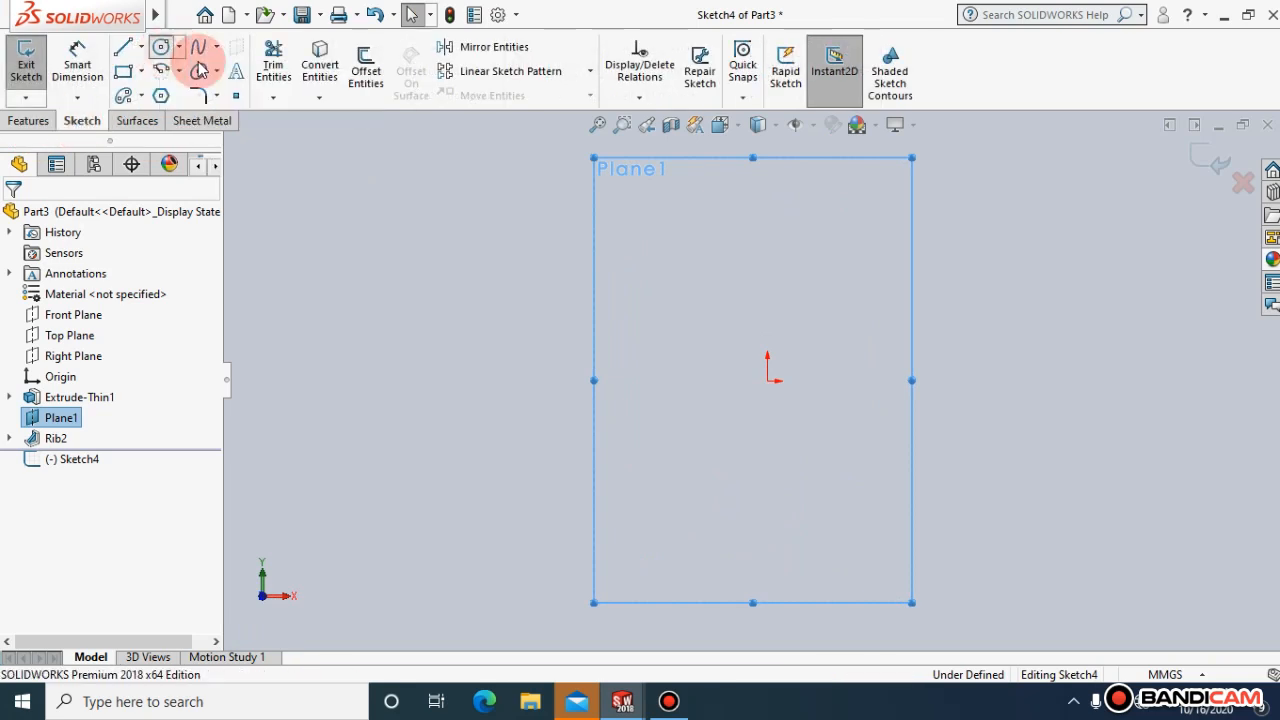
{"action": "left_click", "coordinate": [722, 363]}
{"action": "left_click", "coordinate": [816, 423]}
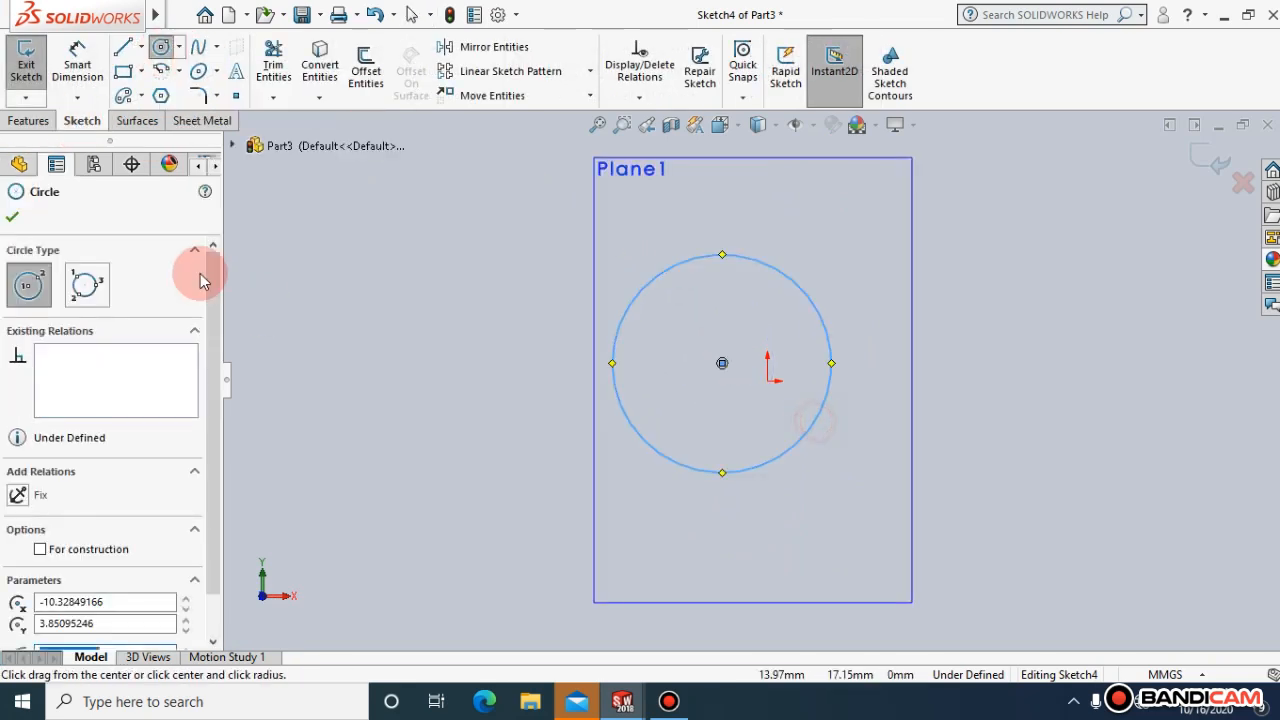
Extrude the circle 50 mm blind from the sketch plane into a cylinder
{"action": "left_click", "coordinate": [28, 121]}
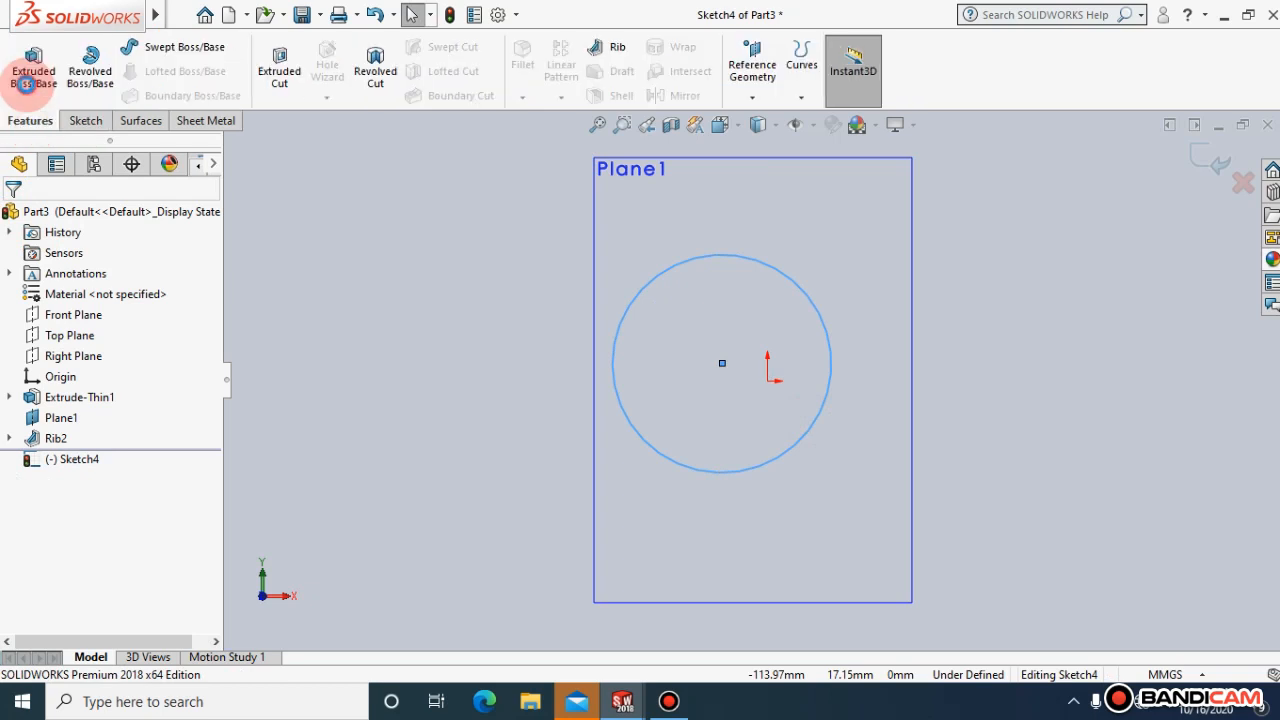
{"action": "left_click", "coordinate": [34, 68]}
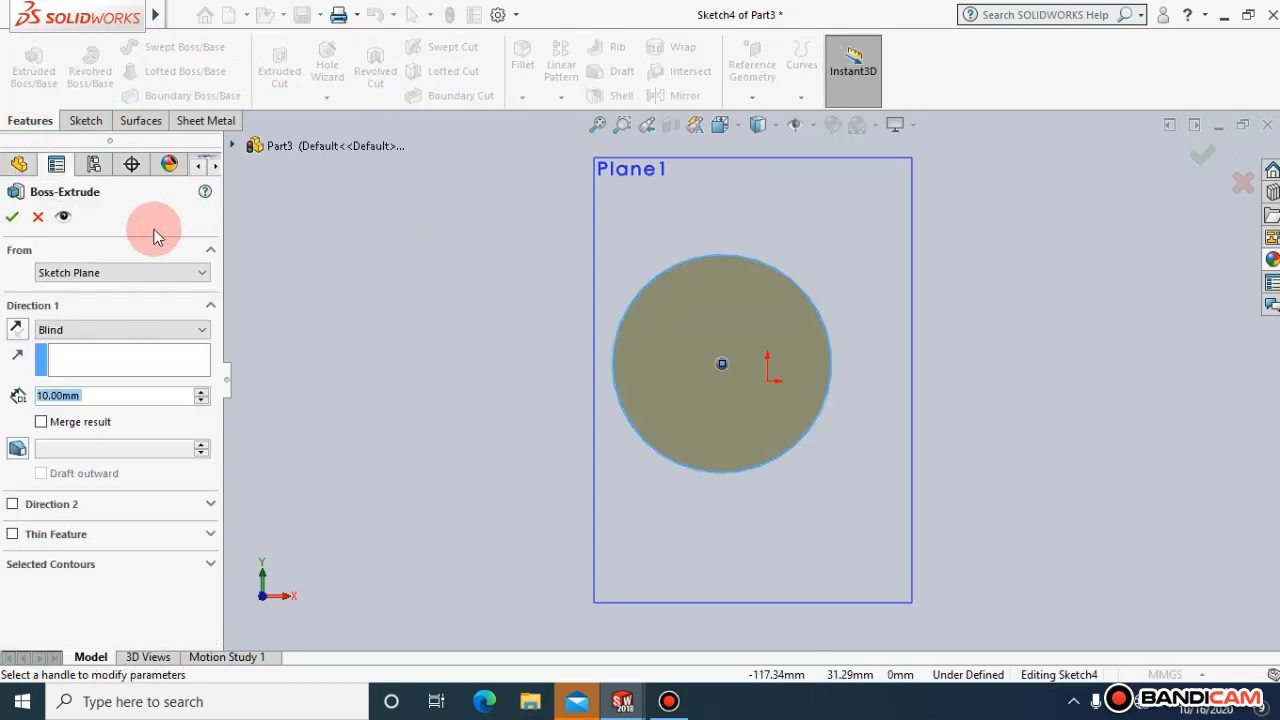
{"action": "type", "text": "50"}
{"action": "key", "text": "Return"}
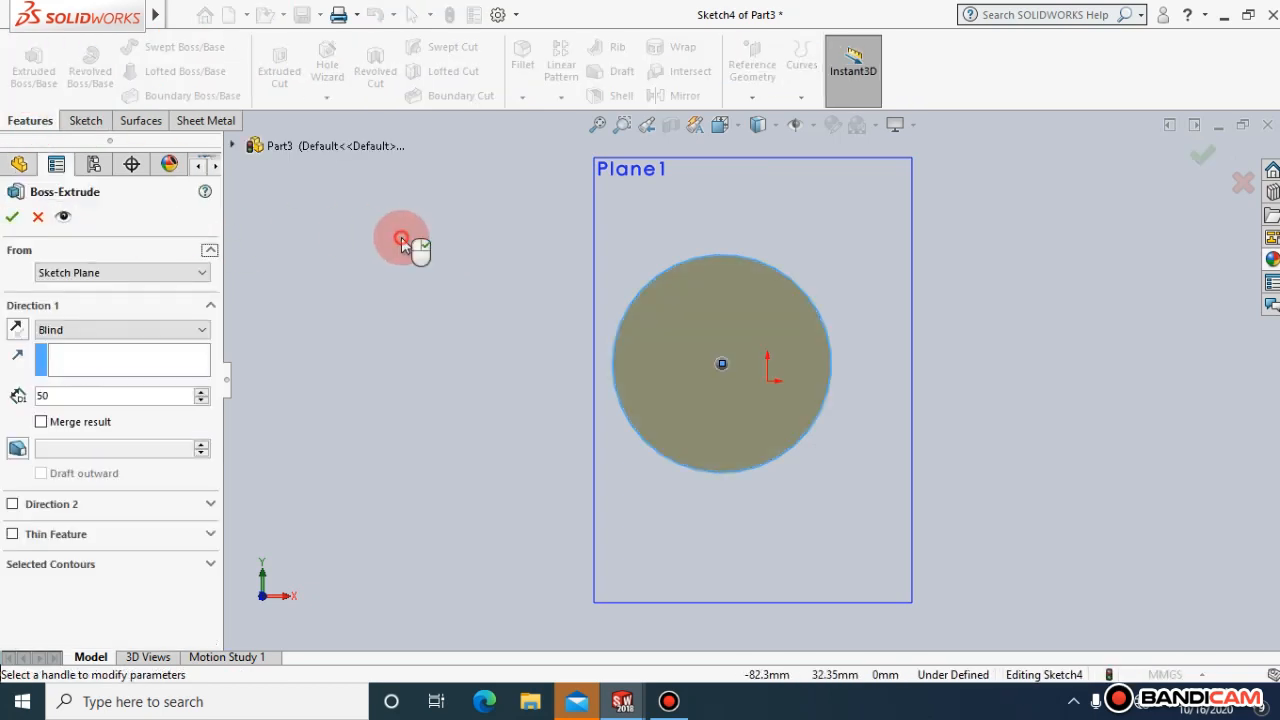
{"action": "left_click", "coordinate": [13, 216]}
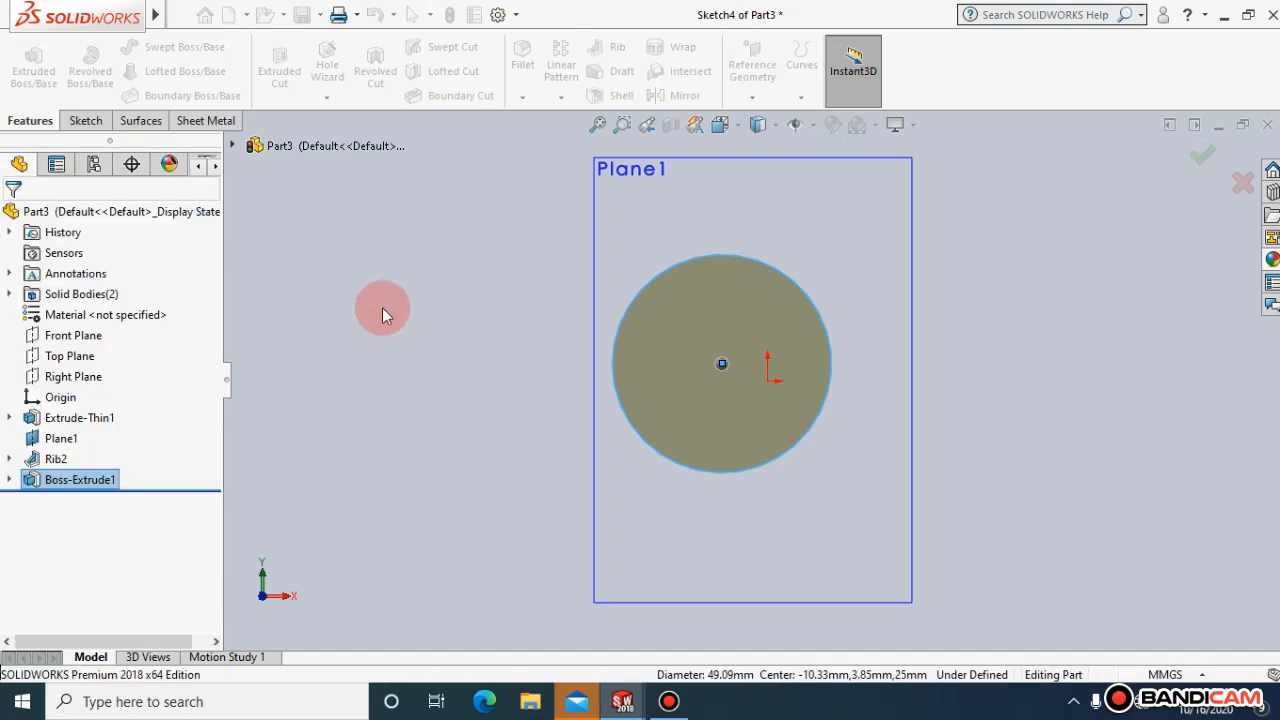
Start a Draft feature for the cylinder and switch it to manual mode with the neutral plane type
{"action": "key", "text": "space"}
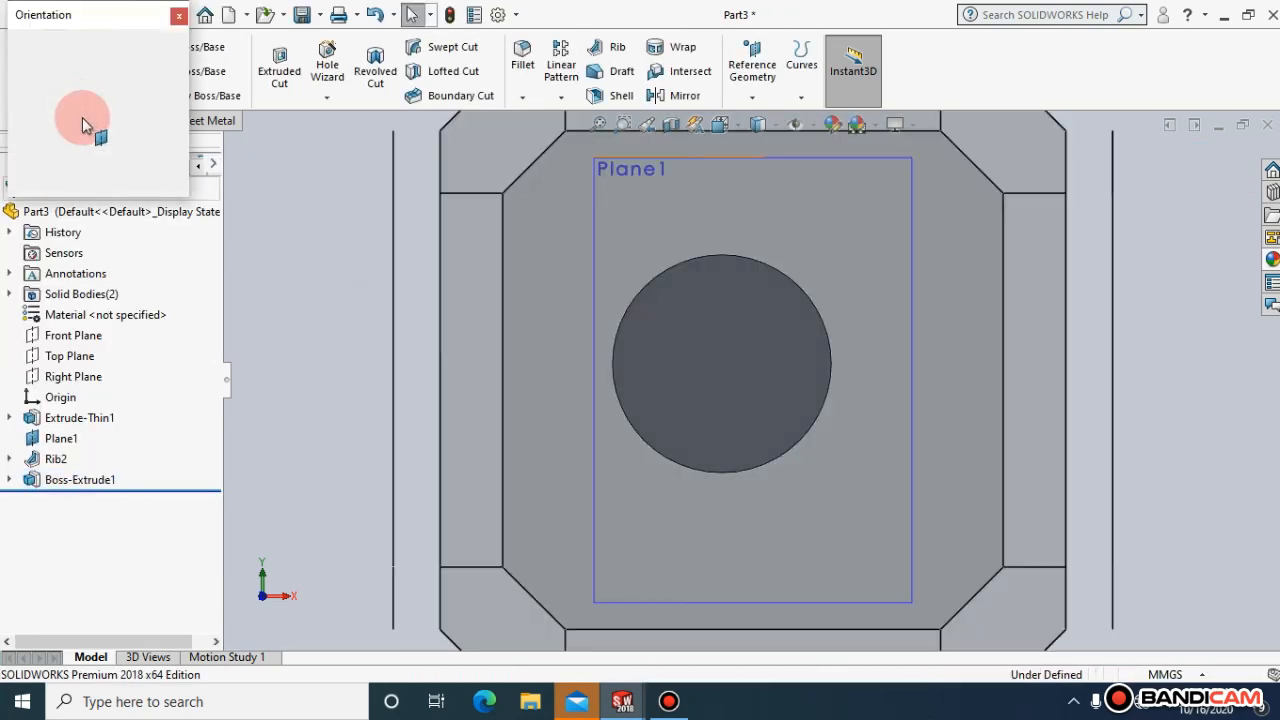
{"action": "left_click", "coordinate": [168, 77]}
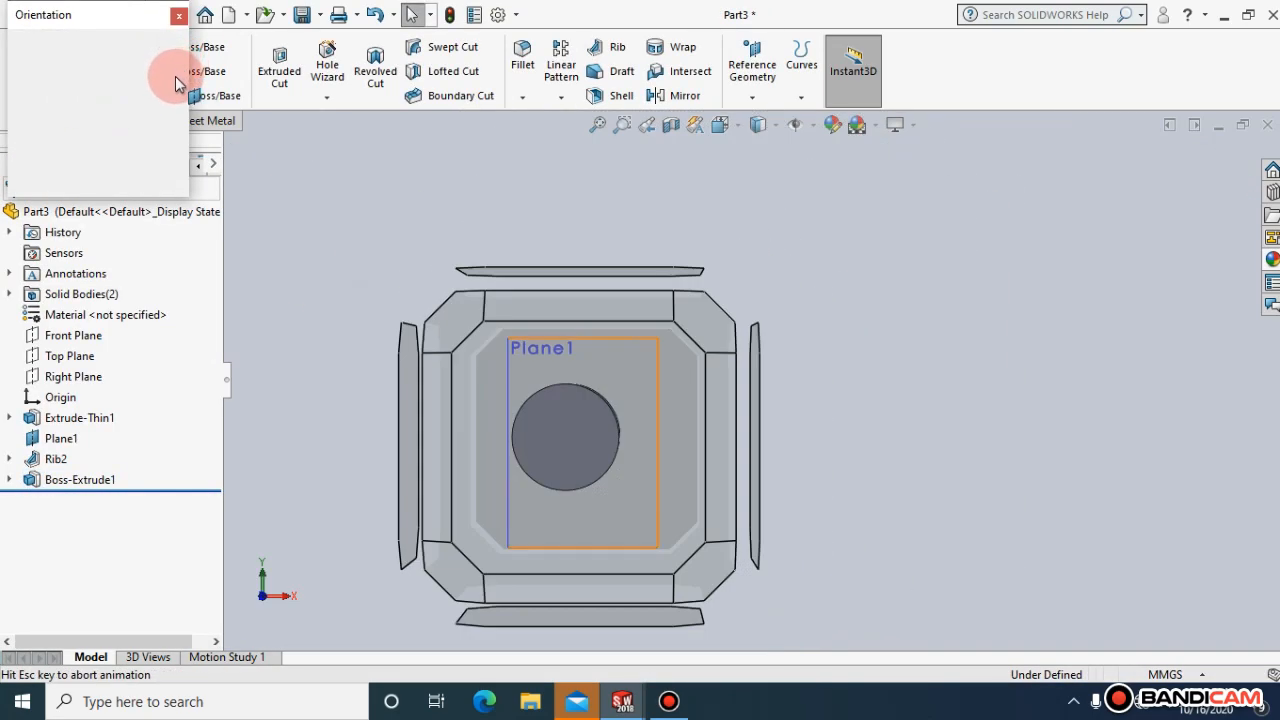
{"action": "left_click", "coordinate": [172, 78]}
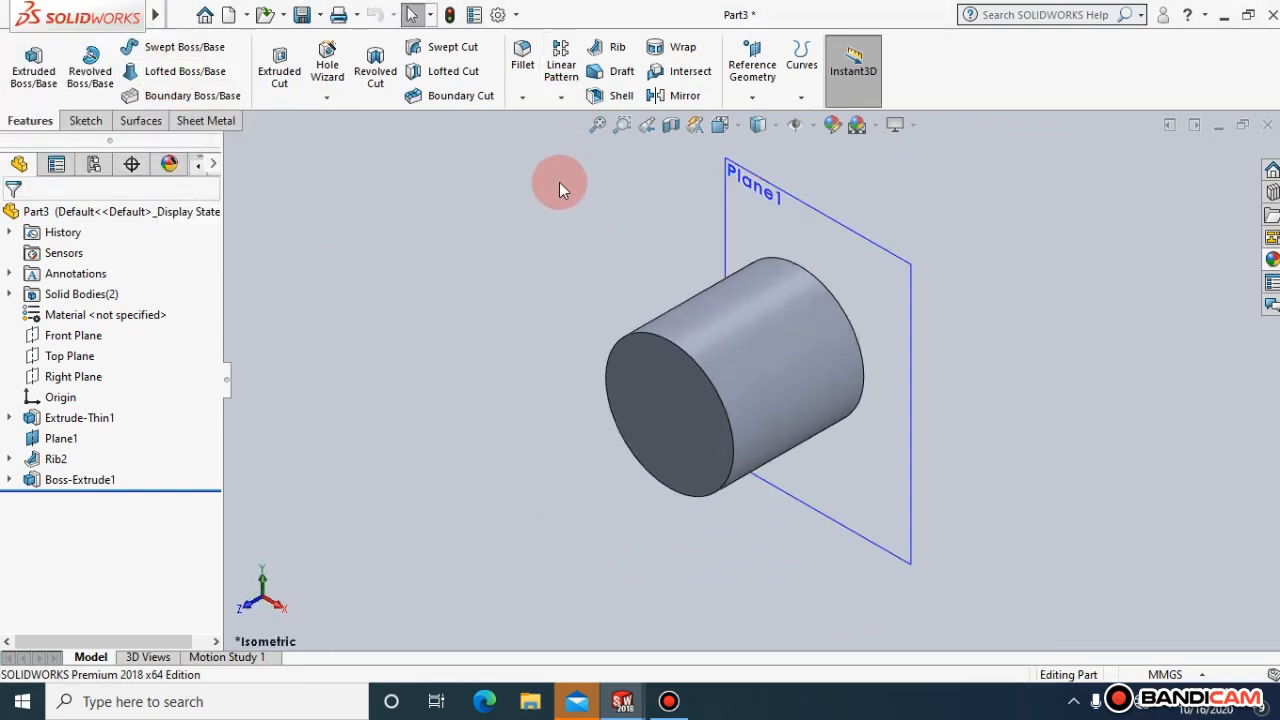
{"action": "left_click", "coordinate": [627, 80]}
{"action": "left_click", "coordinate": [126, 339]}
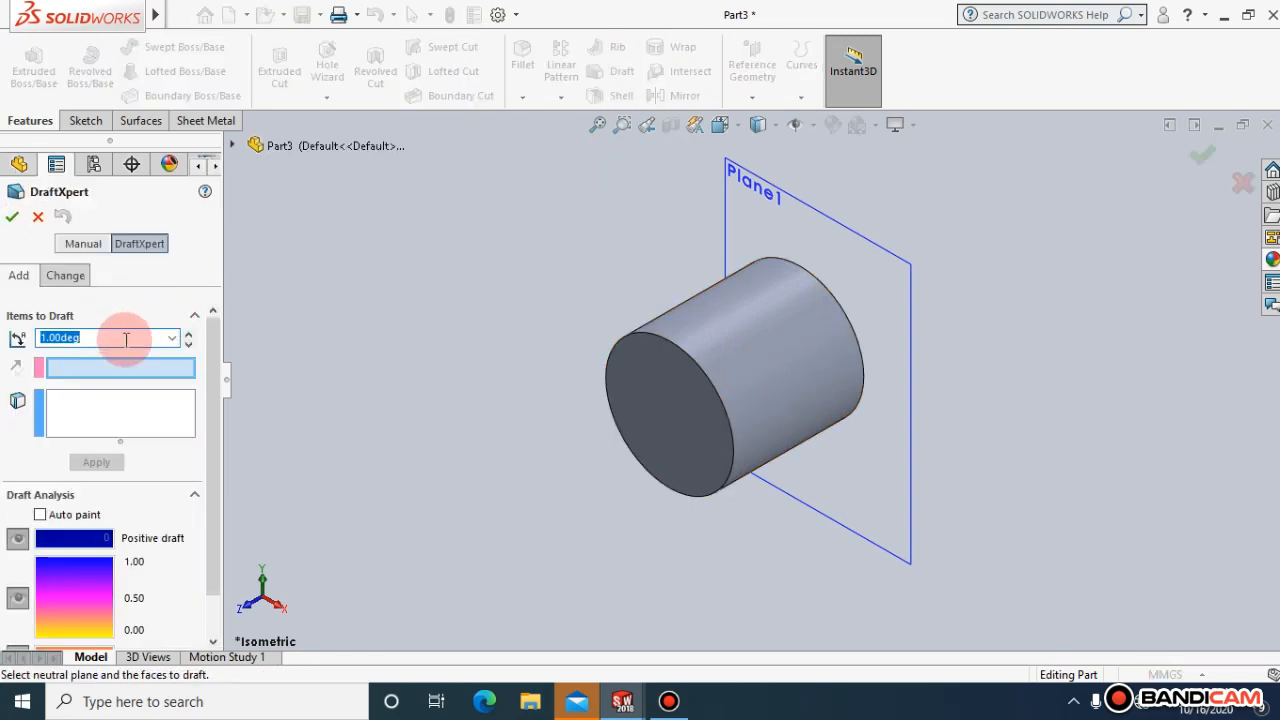
{"action": "left_click", "coordinate": [123, 372]}
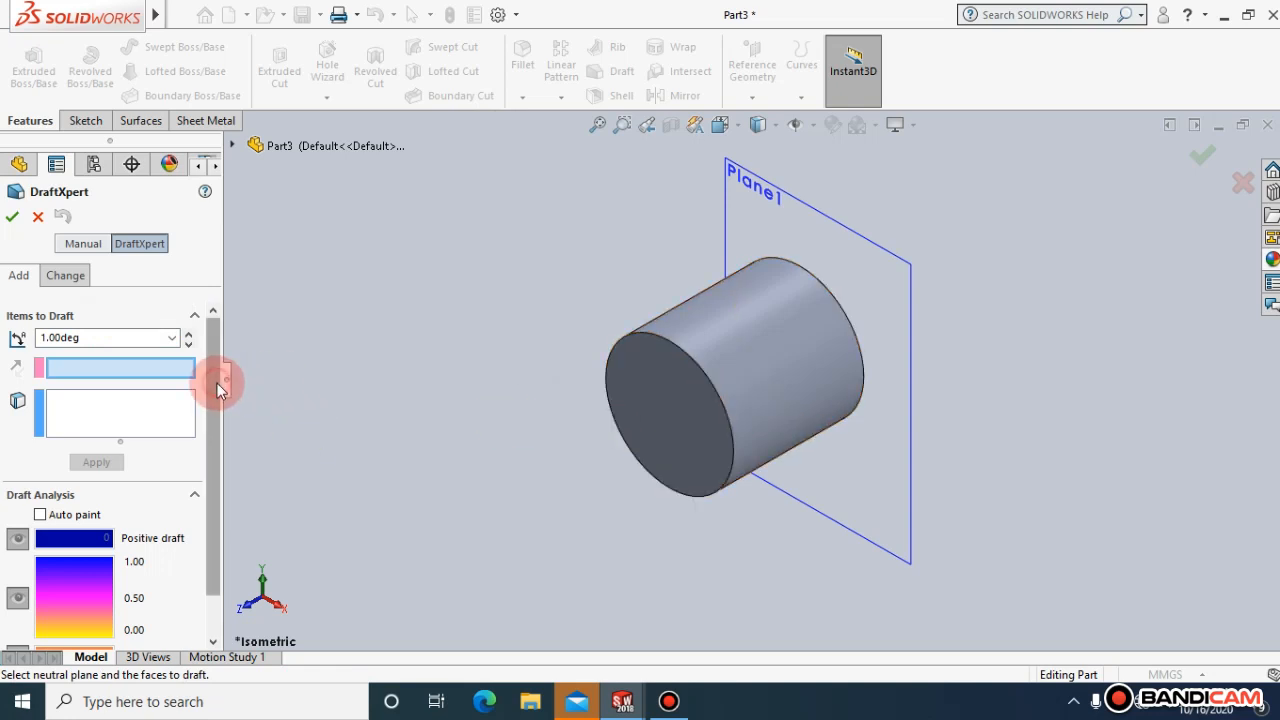
{"action": "left_click_drag", "start_coordinate": [217, 383], "coordinate": [214, 400]}
{"action": "left_click", "coordinate": [82, 243]}
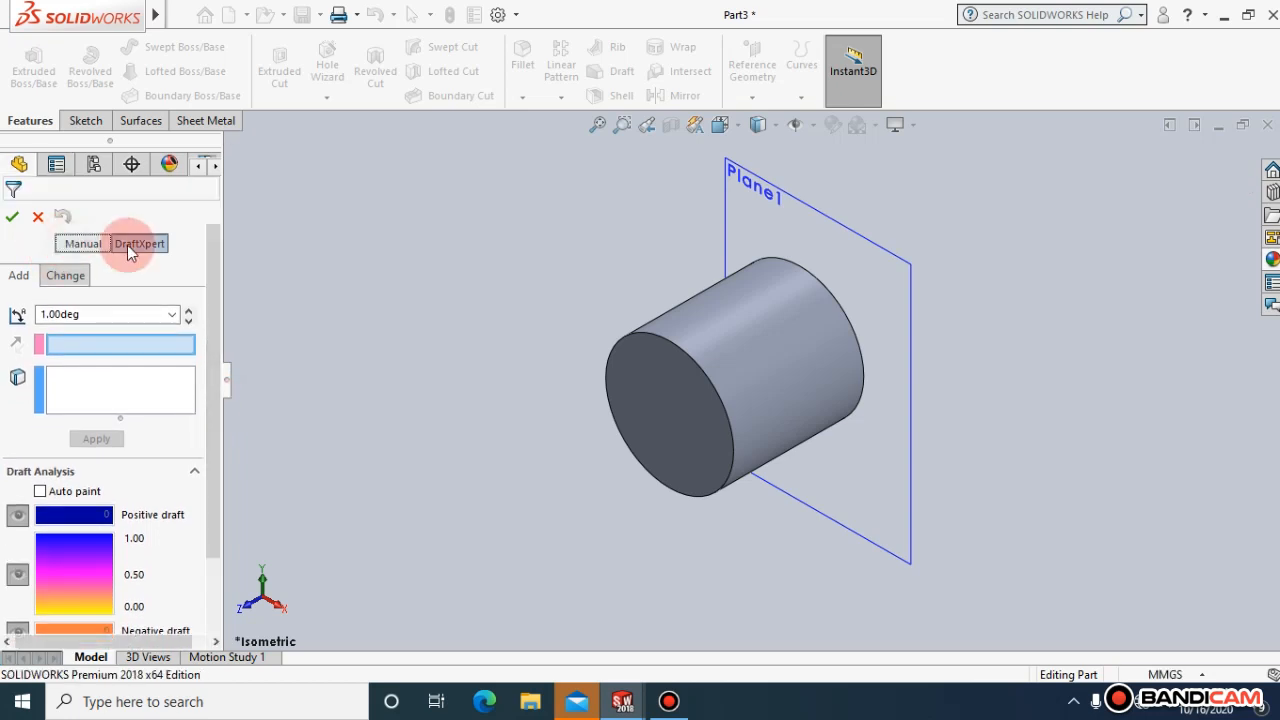
{"action": "left_click", "coordinate": [128, 245]}
{"action": "left_click", "coordinate": [98, 248]}
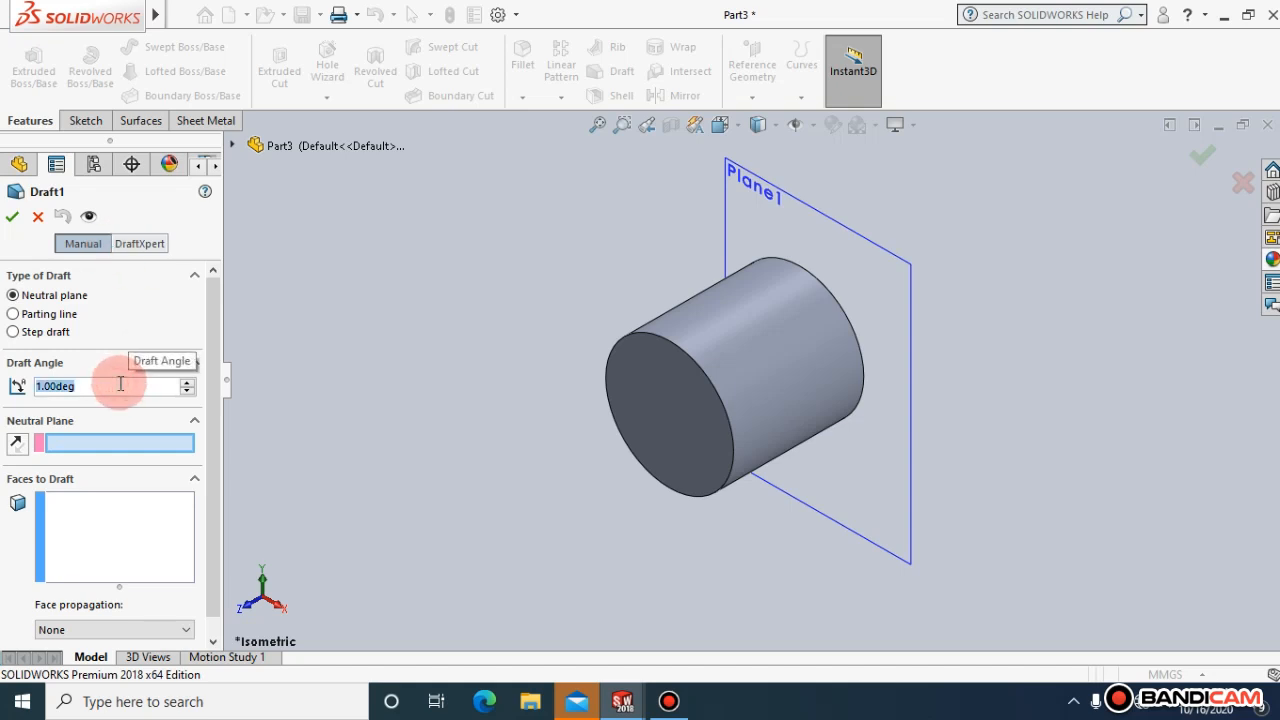
Try to apply a 10° neutral-plane draft using the cylinder's front circular face as the neutral plane, without choosing faces to draft
{"action": "type", "text": "10"}
{"action": "left_click", "coordinate": [476, 322]}
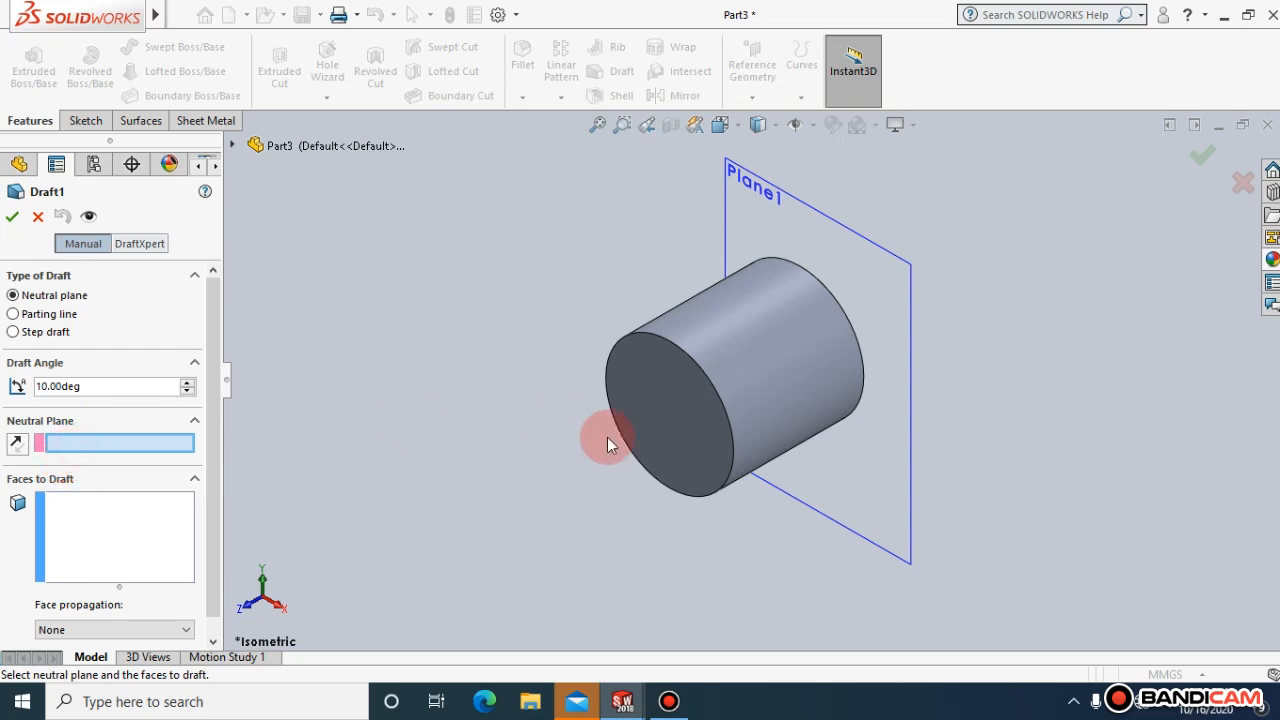
{"action": "left_click", "coordinate": [684, 427]}
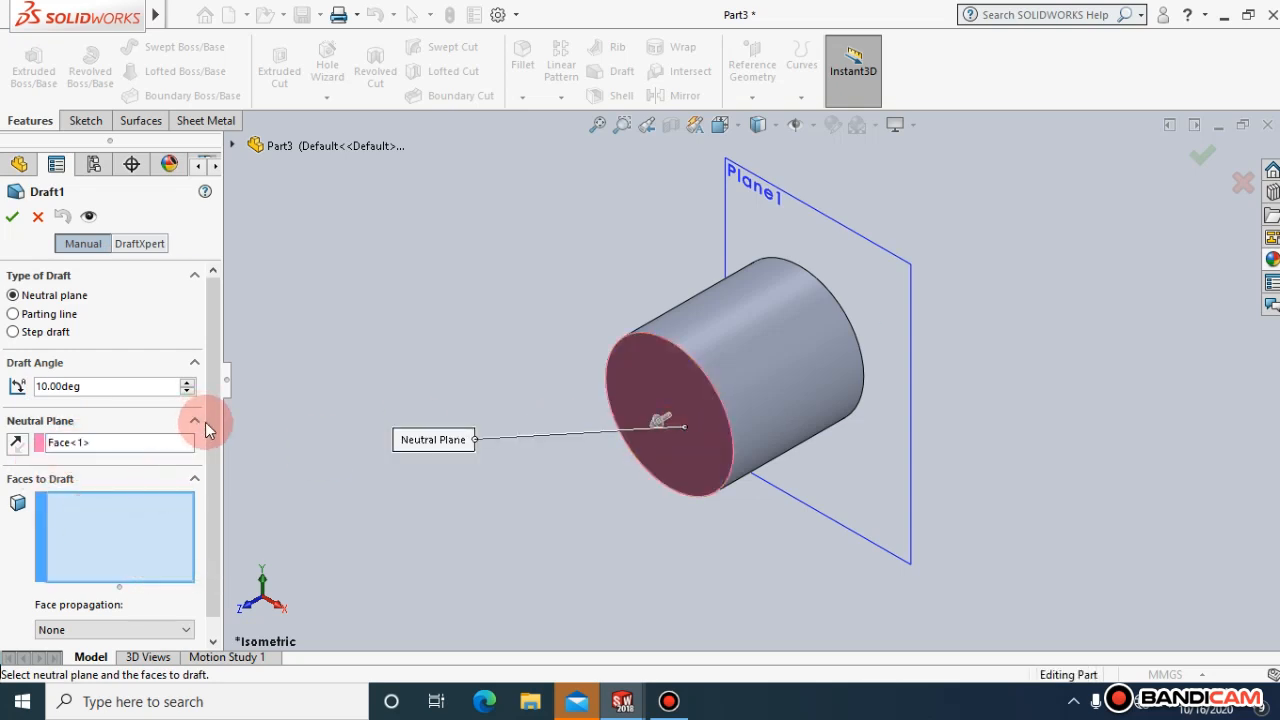
{"action": "scroll", "coordinate": [210, 427], "scroll_direction": "down", "scroll_amount": 1}
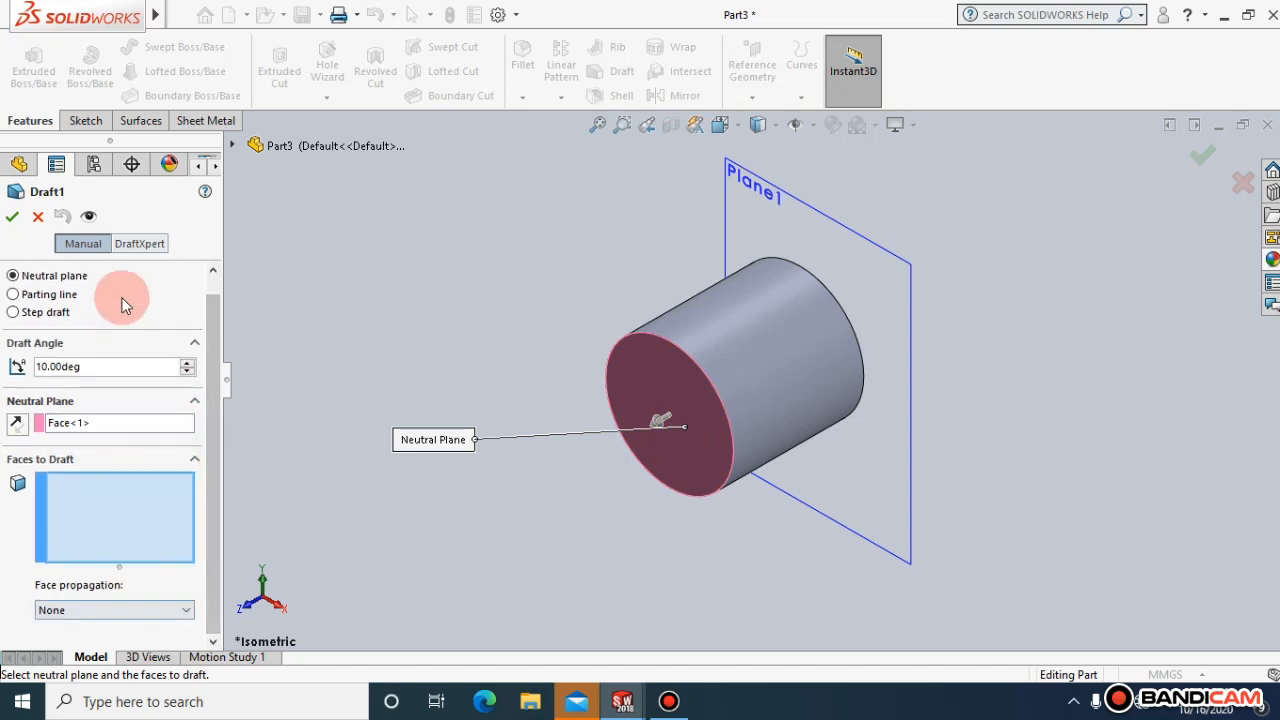
{"action": "left_click", "coordinate": [12, 217]}
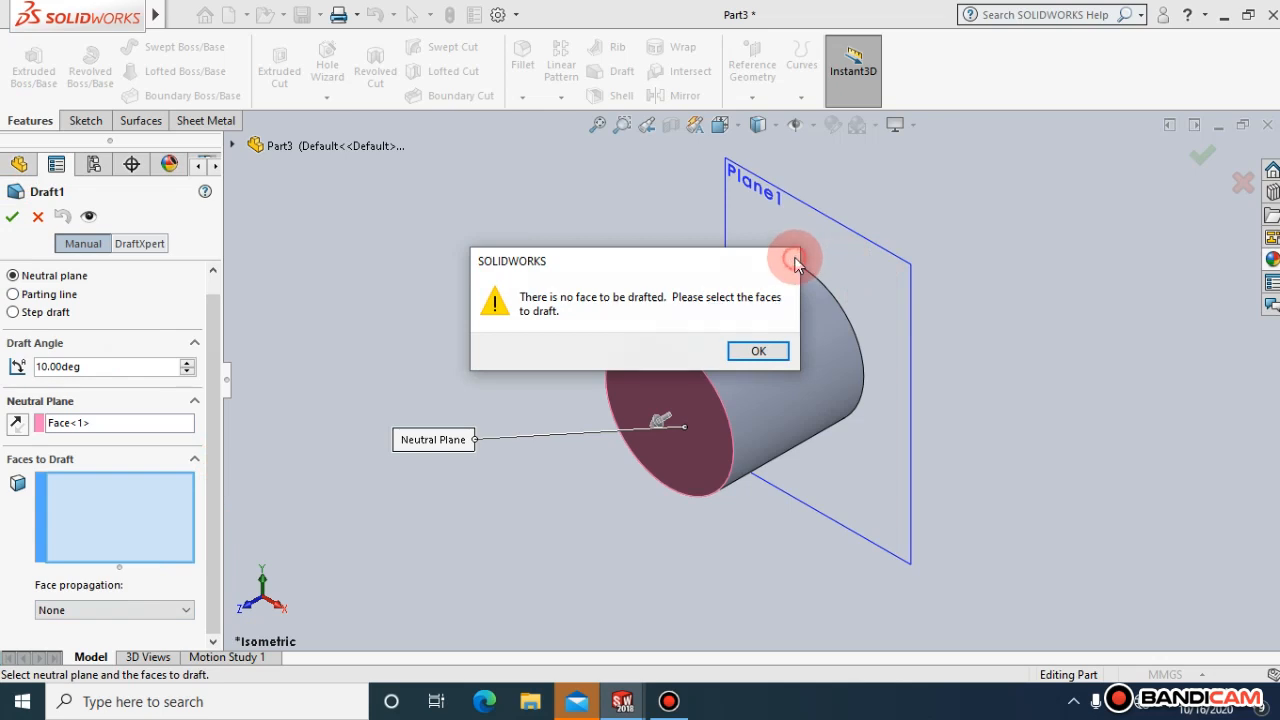
{"action": "left_click", "coordinate": [797, 263]}
Hide Plane1 and the cylinder body to clear the view
{"action": "left_click", "coordinate": [727, 385]}
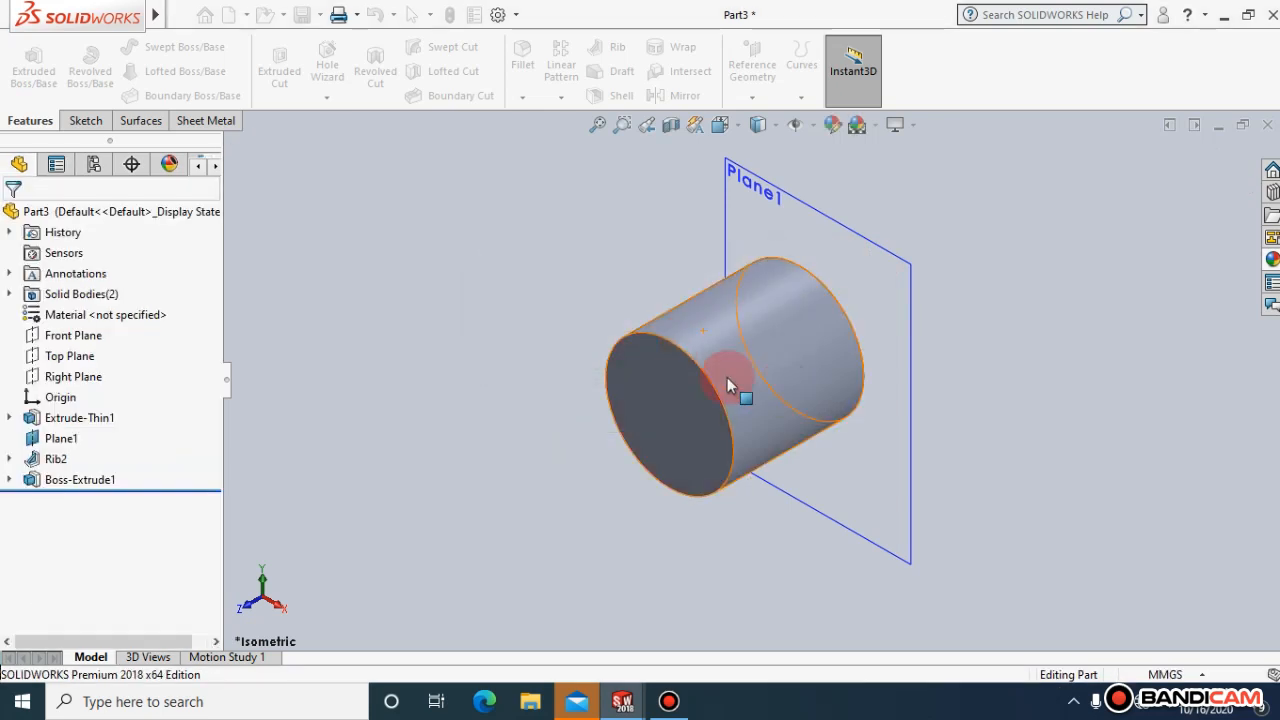
{"action": "right_click", "coordinate": [771, 314]}
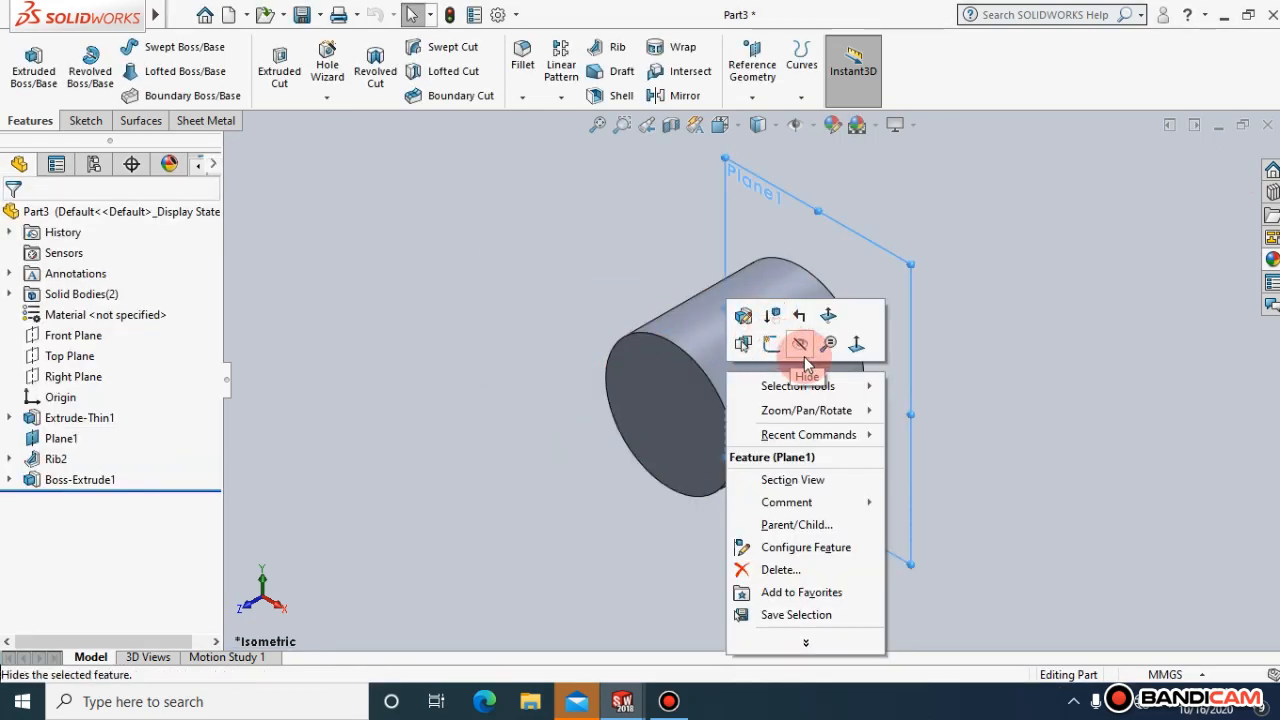
{"action": "left_click", "coordinate": [804, 358]}
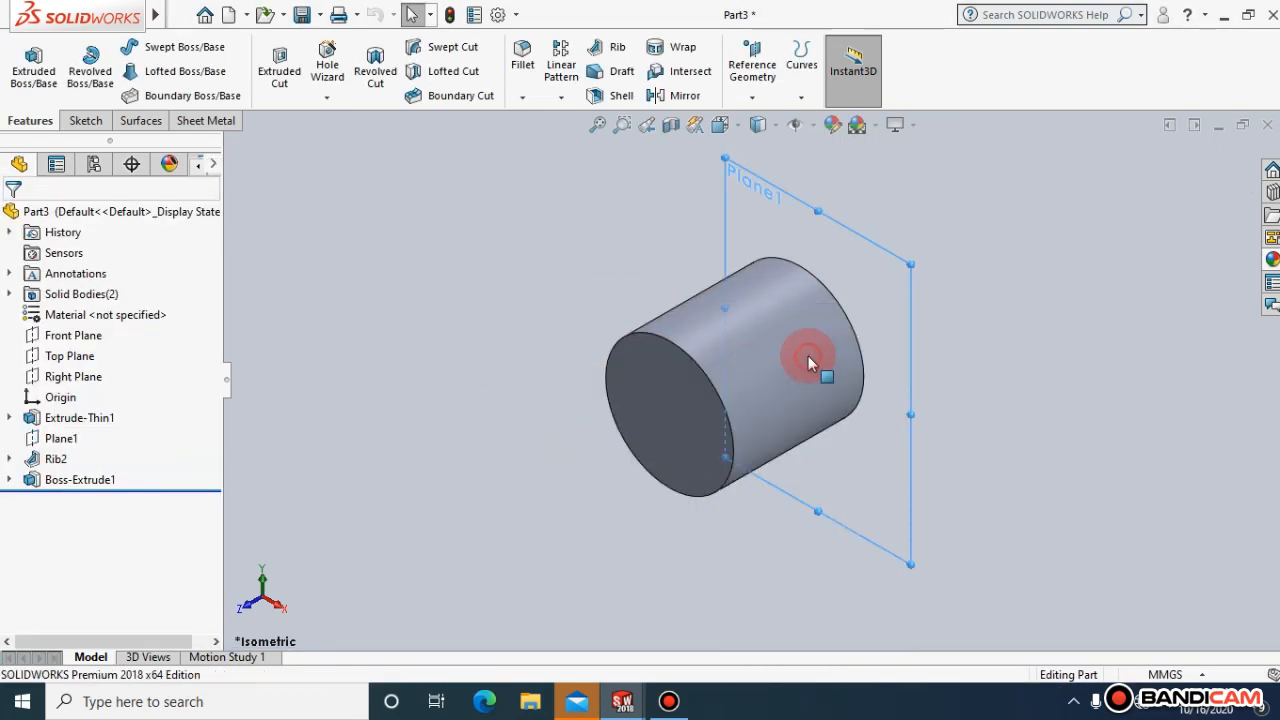
{"action": "right_click", "coordinate": [752, 358]}
{"action": "left_click", "coordinate": [823, 272]}
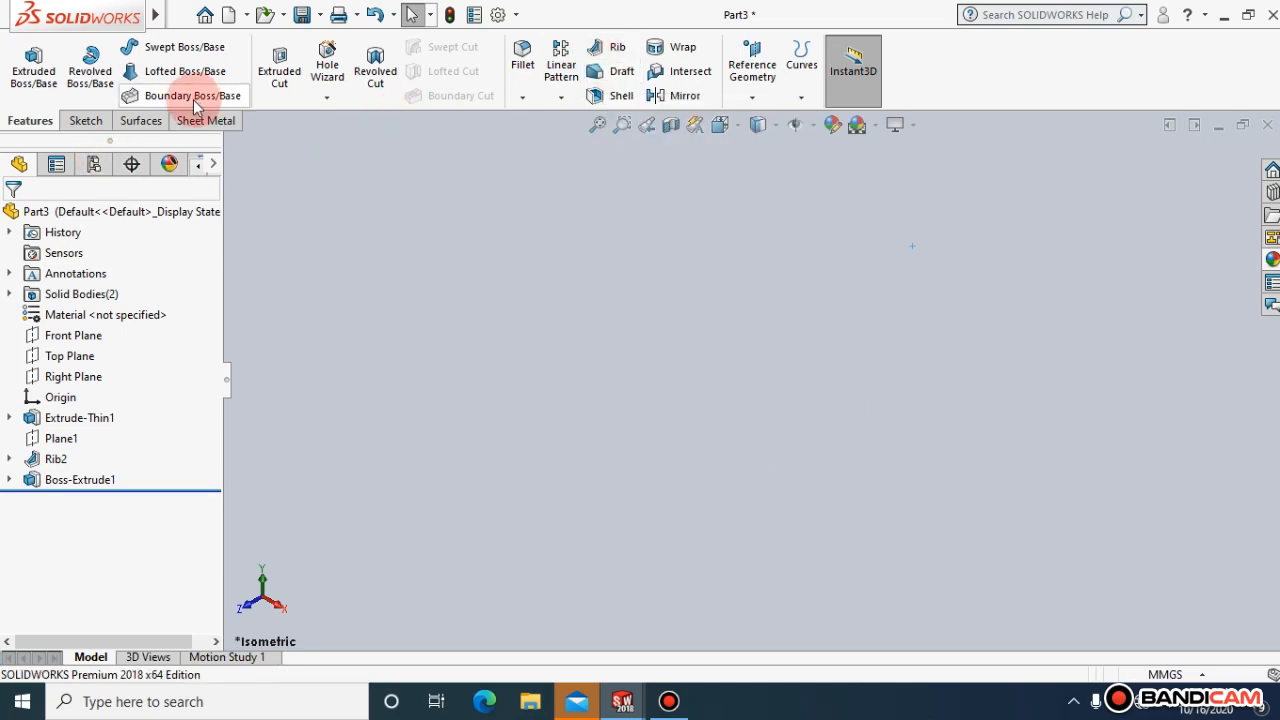
Start a sketch on the Front Plane and draw a nearly square corner rectangle around the origin, about 186 mm in total outline length
{"action": "left_click", "coordinate": [87, 122]}
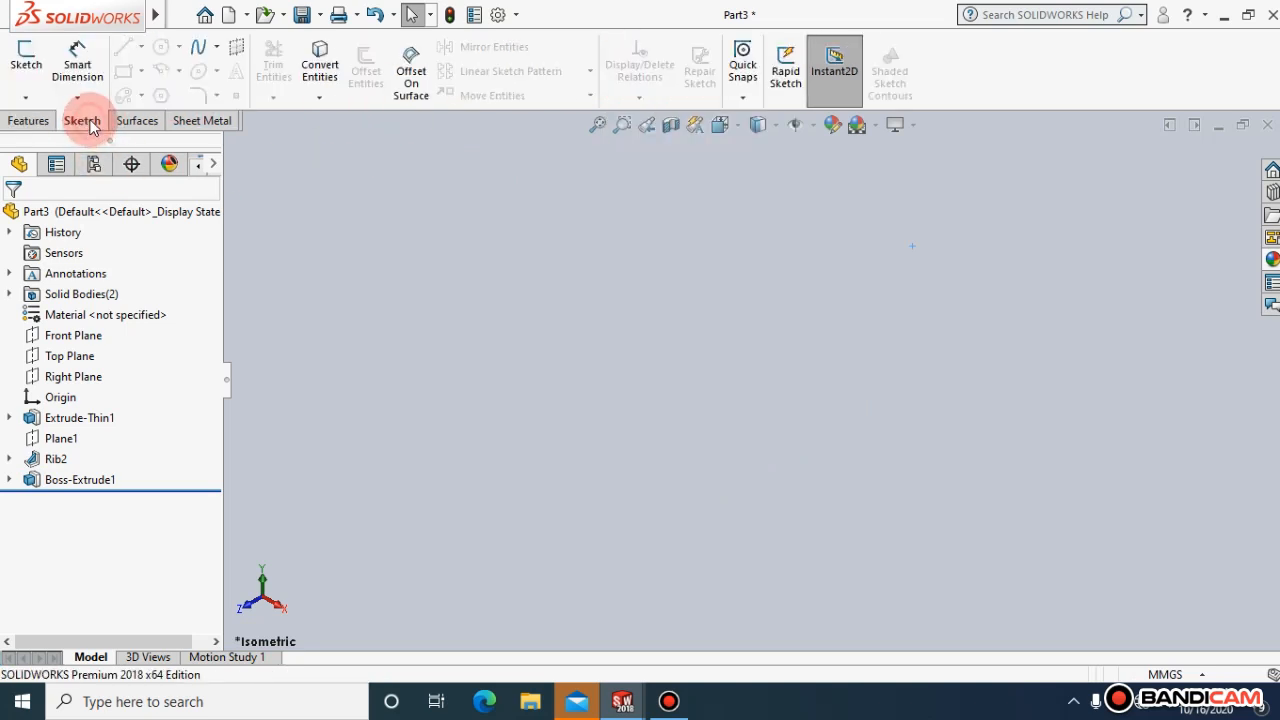
{"action": "left_click", "coordinate": [72, 337]}
{"action": "left_click", "coordinate": [174, 304]}
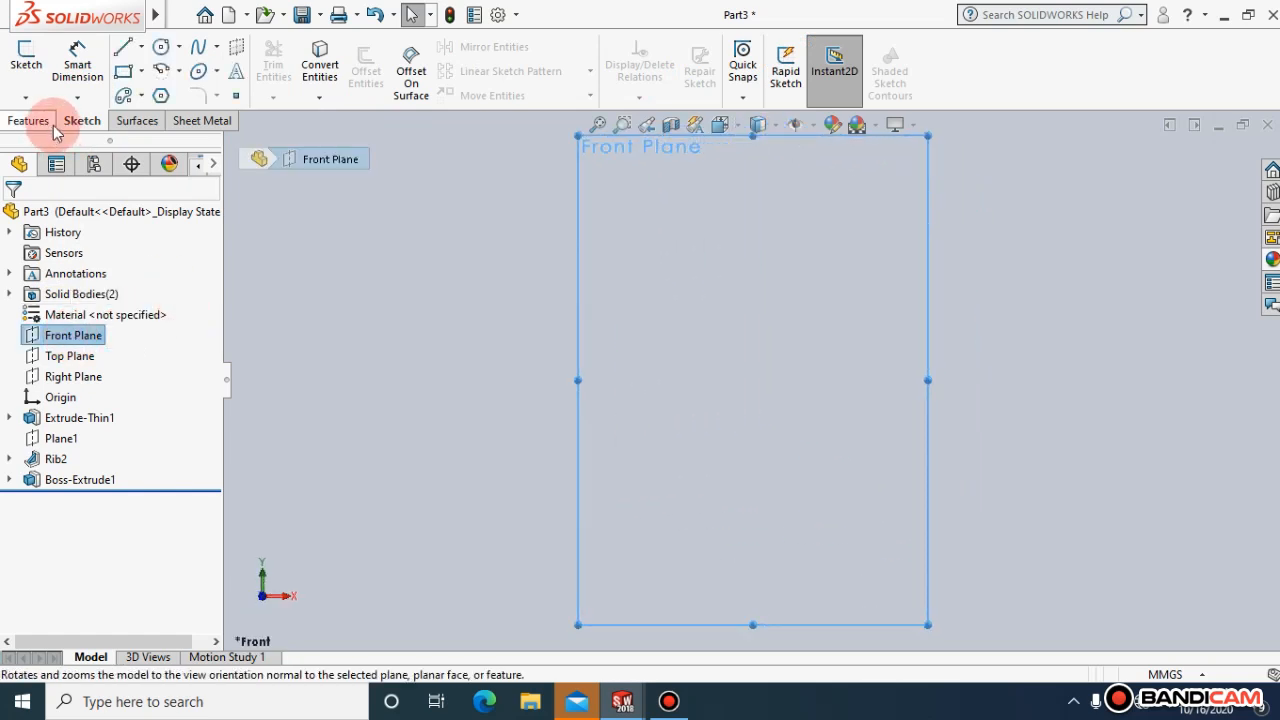
{"action": "left_click", "coordinate": [123, 70]}
{"action": "left_click", "coordinate": [634, 285]}
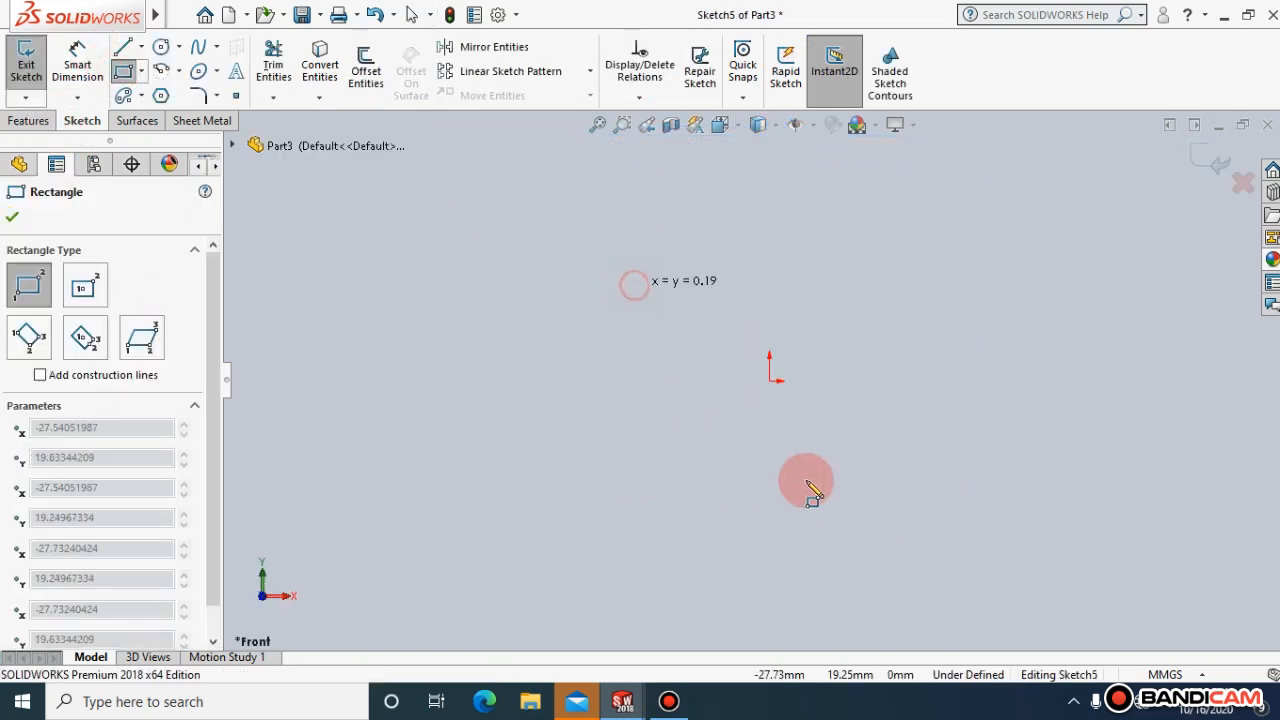
{"action": "left_click_drag", "start_coordinate": [812, 490], "coordinate": [863, 510]}
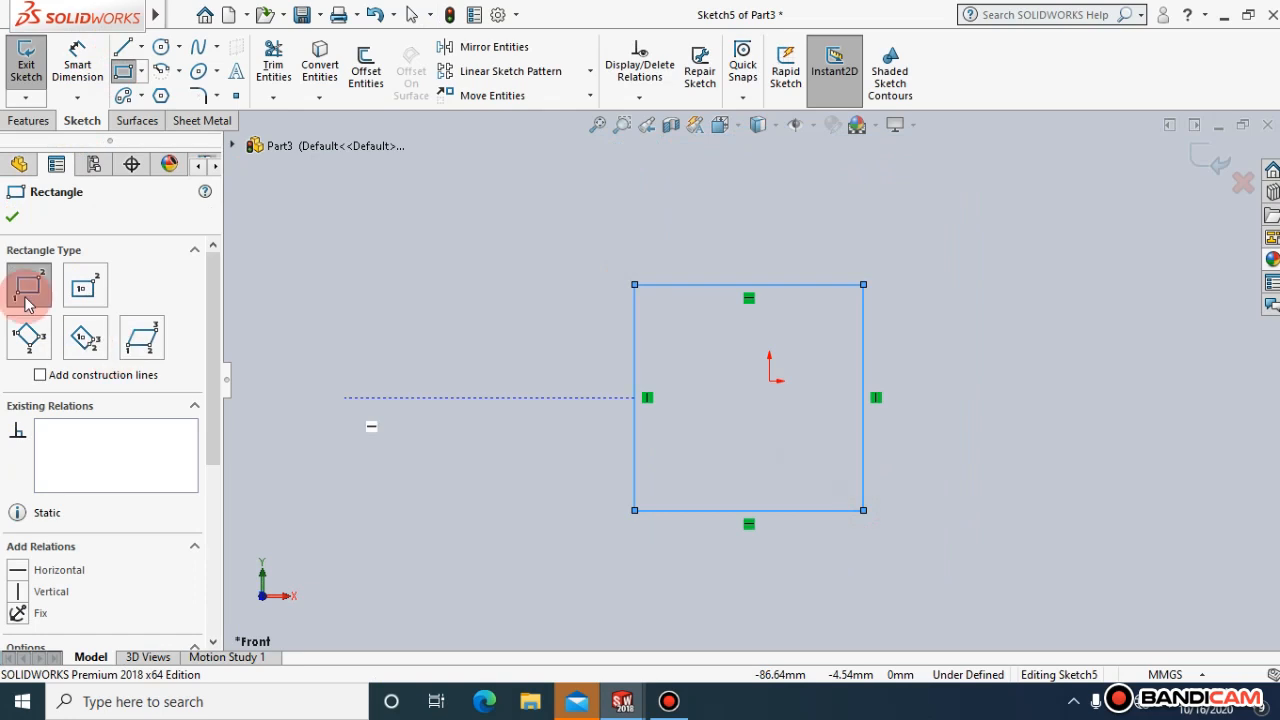
{"action": "left_click", "coordinate": [14, 226]}
Try extruding the rectangle 50 mm blind with a 20° inward draft, and undo the tapered extrusion
{"action": "left_click", "coordinate": [24, 118]}
{"action": "left_click", "coordinate": [33, 70]}
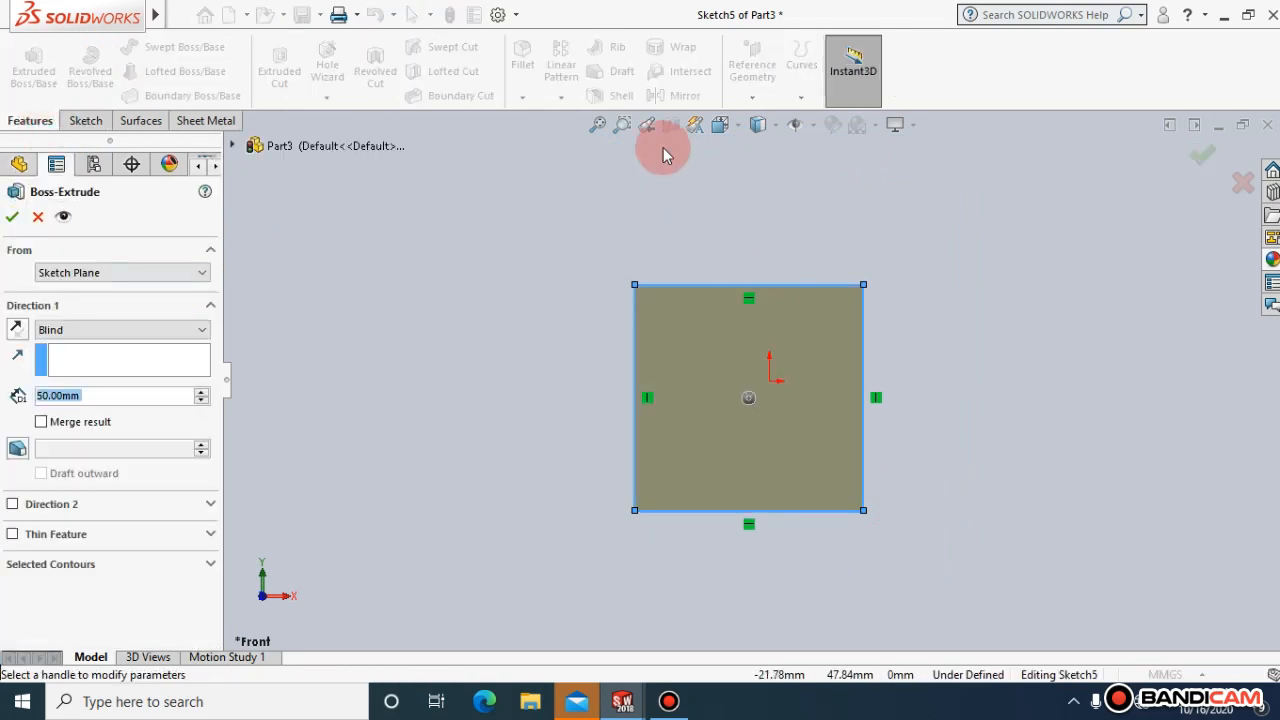
{"action": "left_click", "coordinate": [735, 124]}
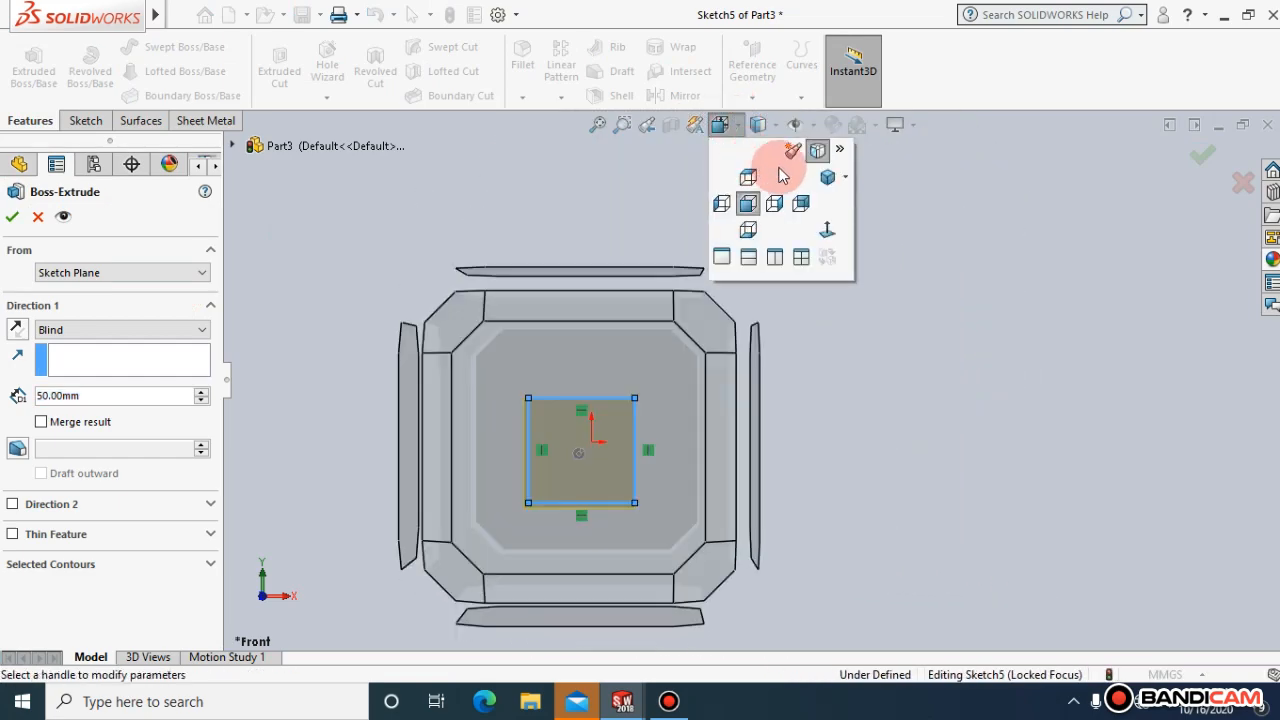
{"action": "left_click", "coordinate": [827, 177]}
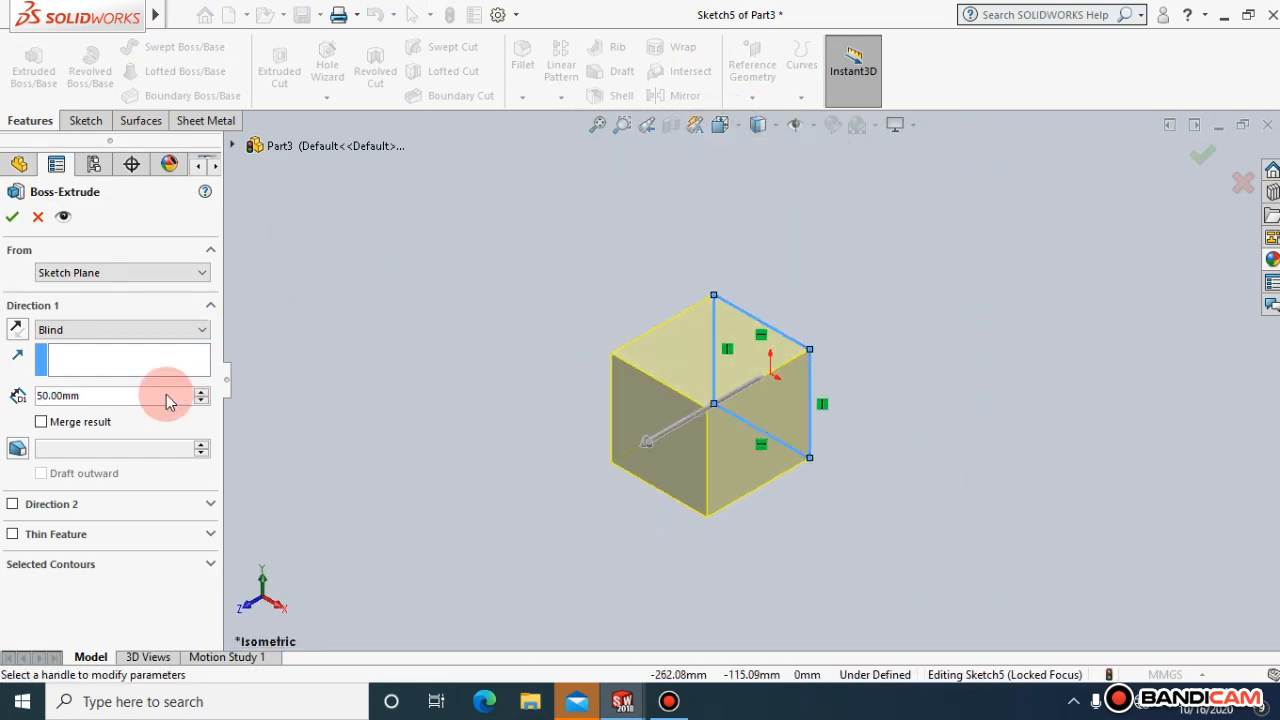
{"action": "left_click", "coordinate": [18, 449]}
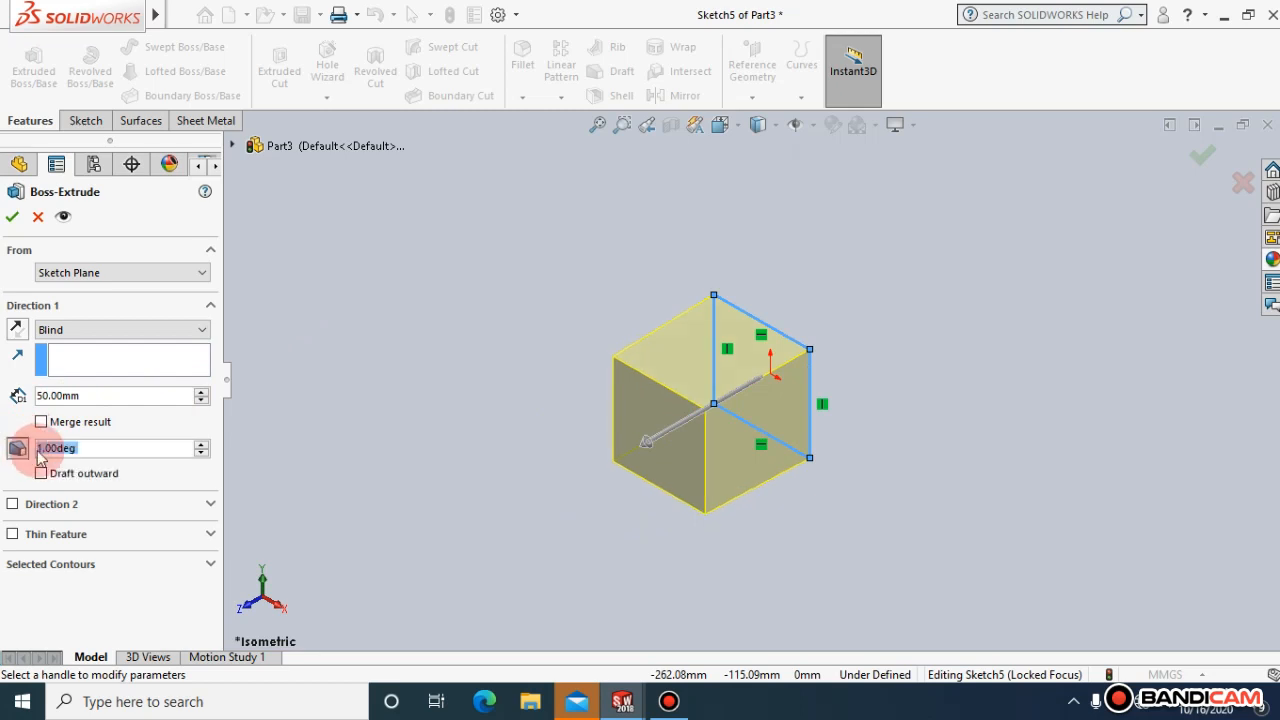
{"action": "left_click", "coordinate": [88, 460]}
{"action": "type", "text": "0"}
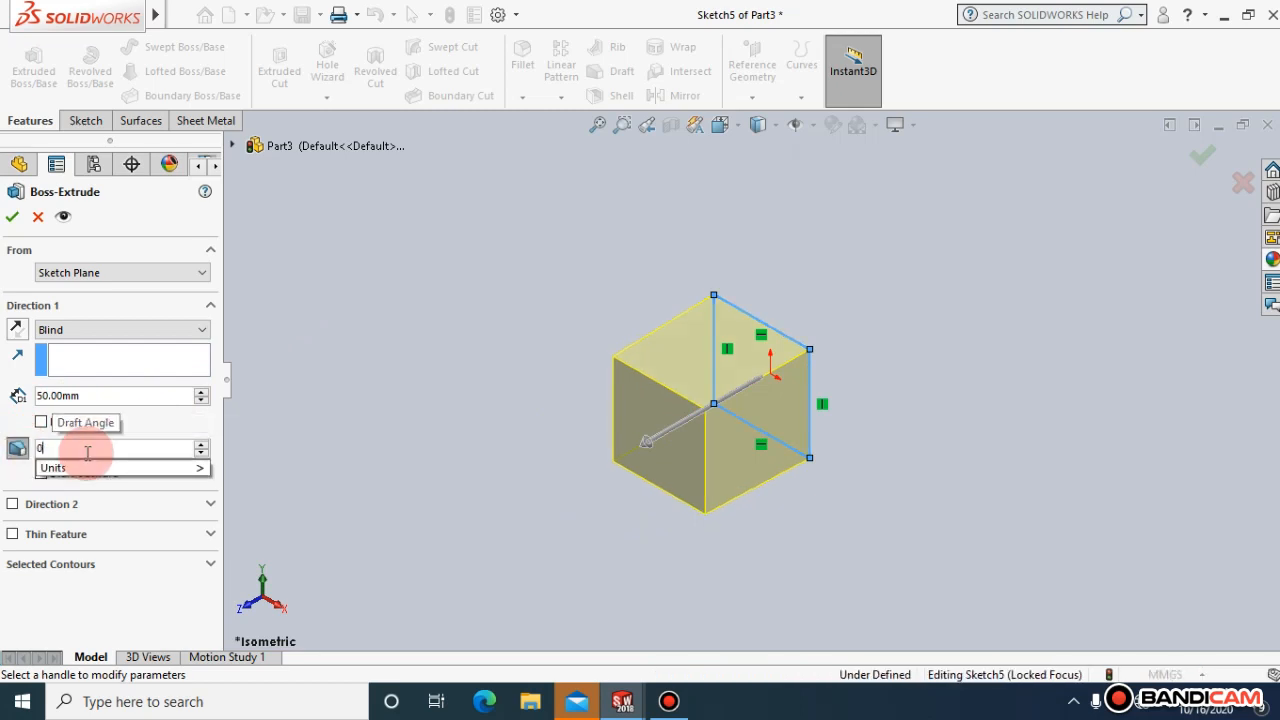
{"action": "key", "text": "BackSpace"}
{"action": "type", "text": "20"}
{"action": "left_click", "coordinate": [427, 370]}
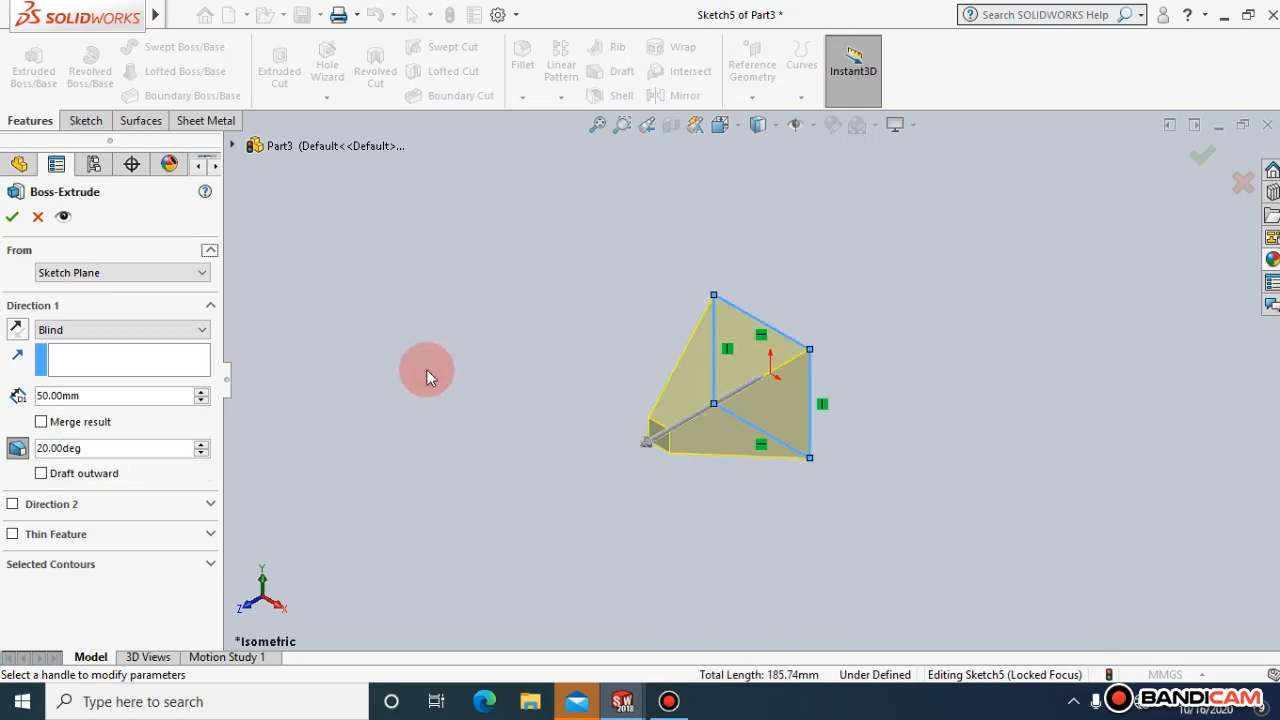
{"action": "left_click", "coordinate": [13, 217]}
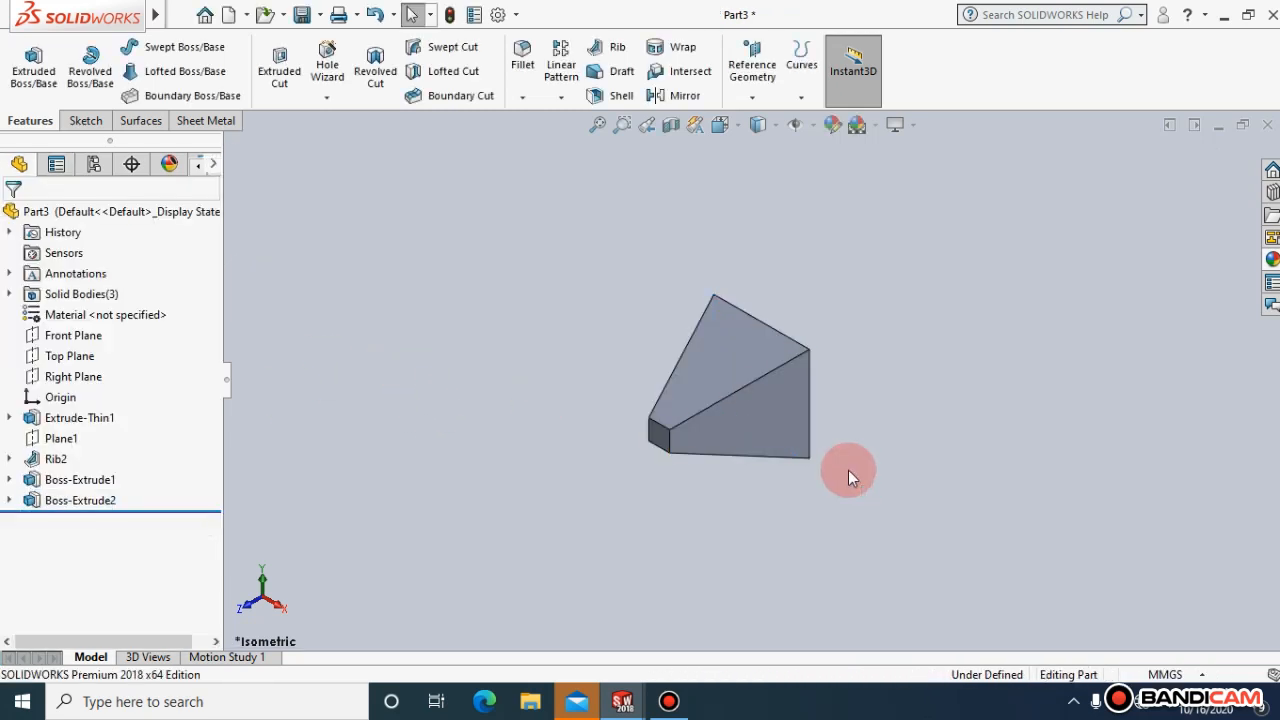
{"action": "key", "text": "ctrl+z"}
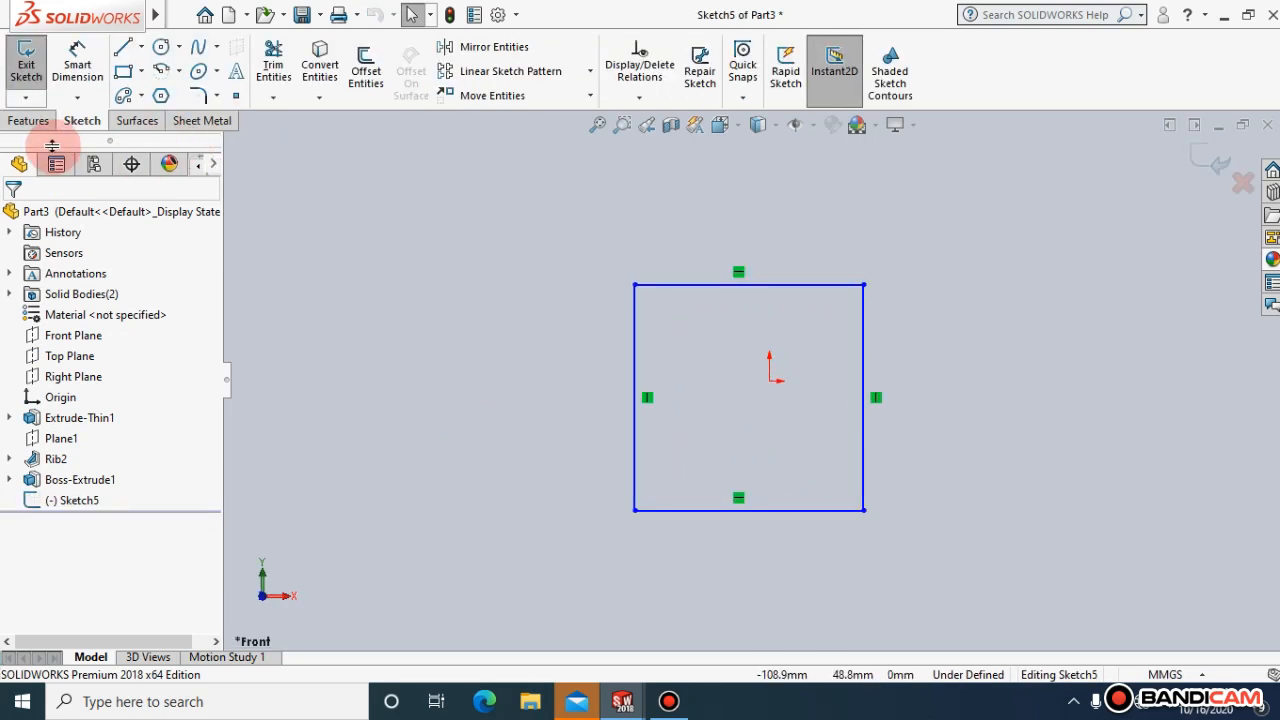
Extrude the Front Plane rectangle 50 mm without draft into a straight-sided block
{"action": "left_click", "coordinate": [28, 120]}
{"action": "left_click", "coordinate": [33, 70]}
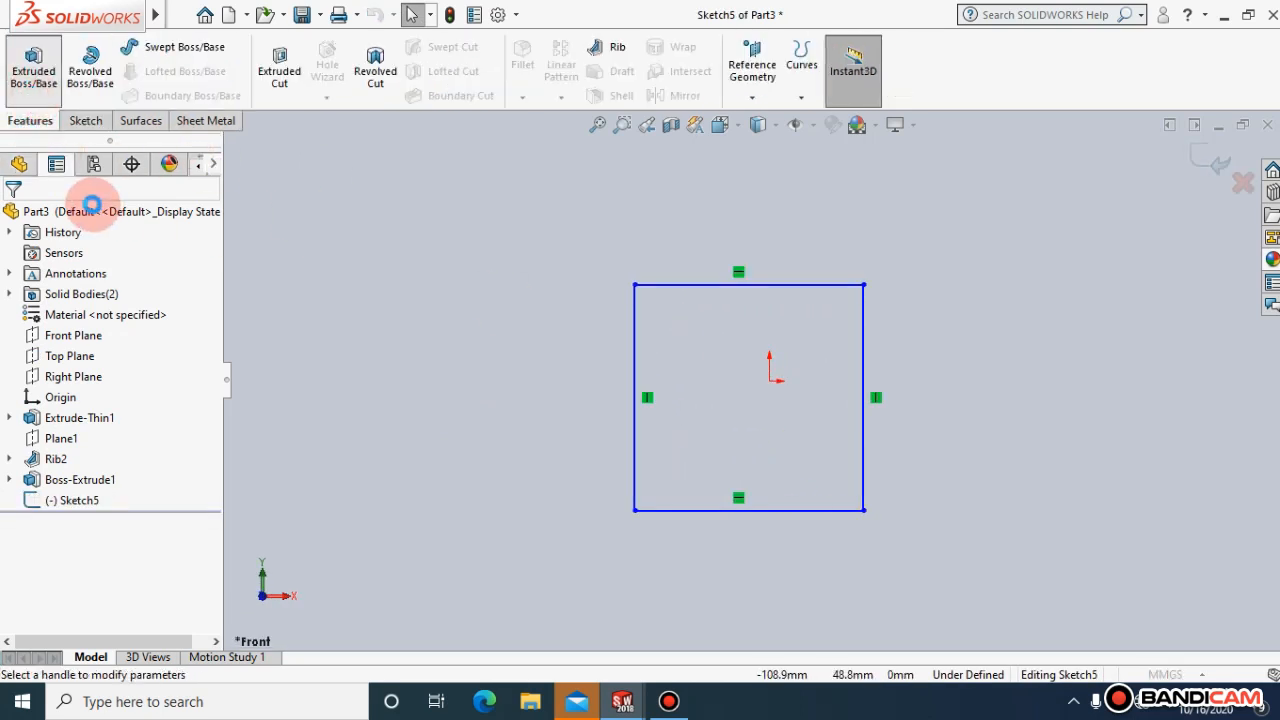
{"action": "left_click", "coordinate": [10, 220]}
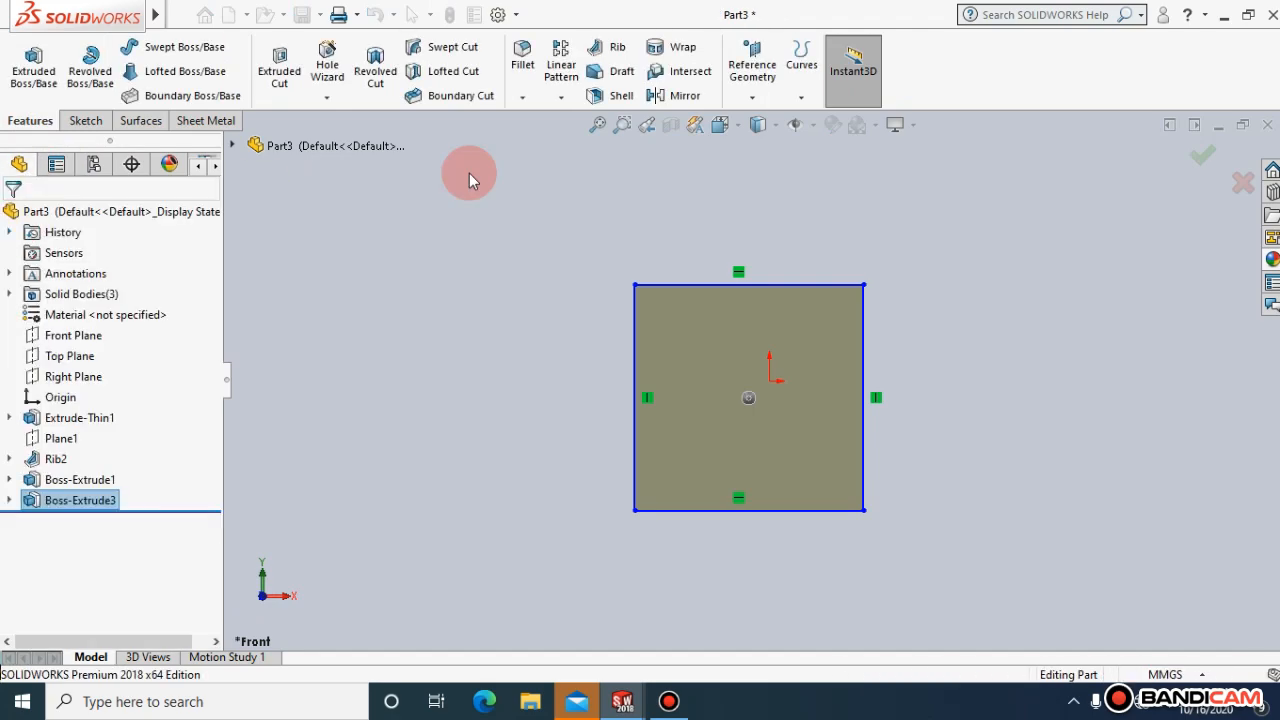
{"action": "key", "text": "space"}
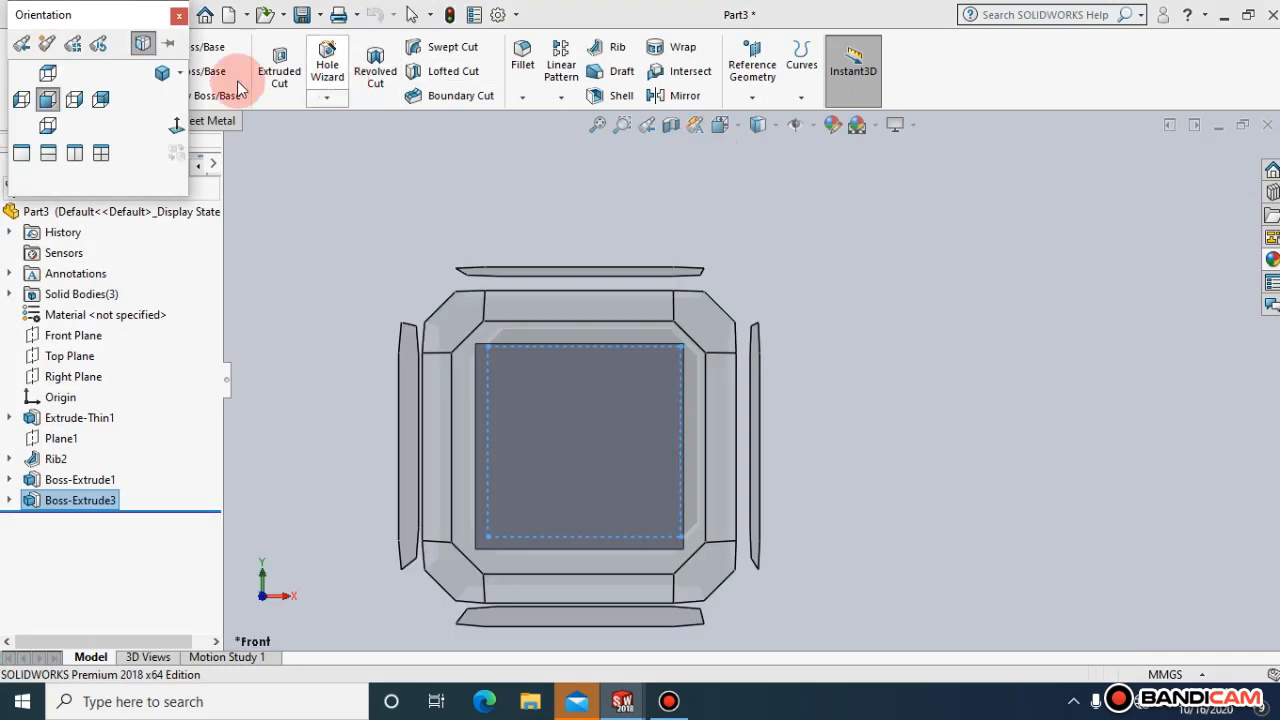
{"action": "left_click", "coordinate": [162, 72]}
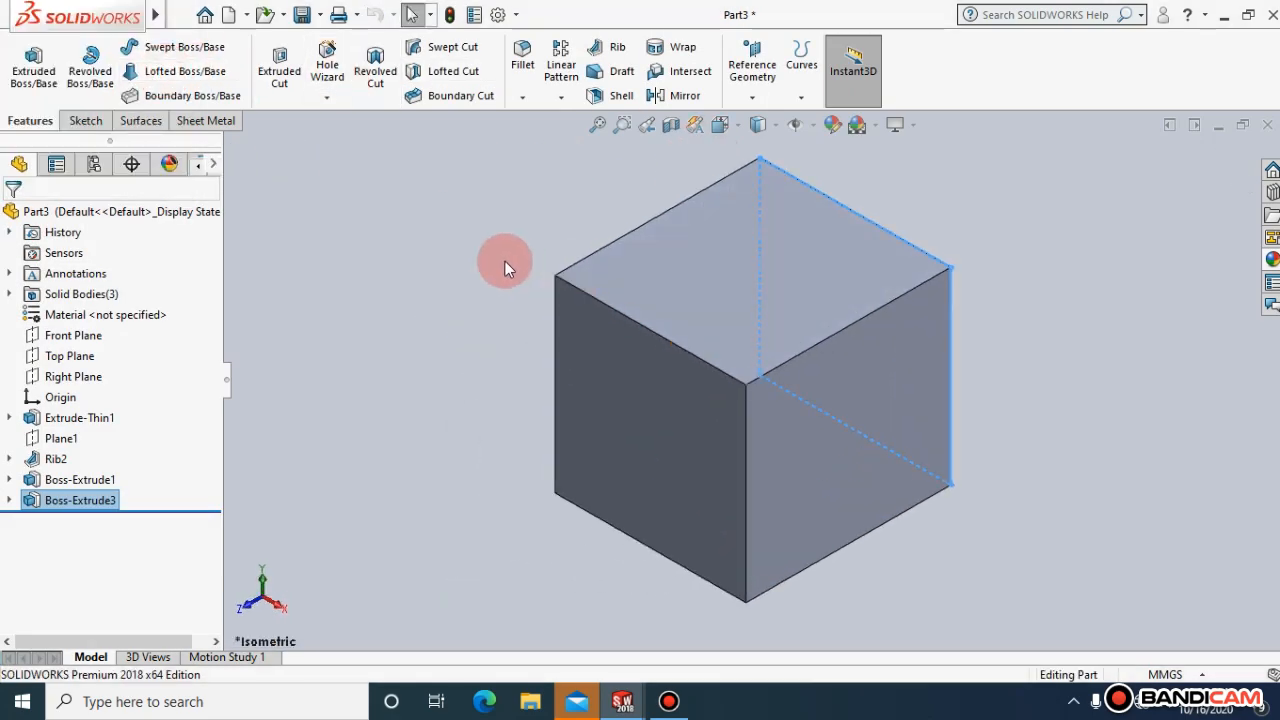
{"action": "left_click", "coordinate": [505, 262]}
Shell the block inward with 2 mm walls, removing its front face and previewing the result
{"action": "left_click", "coordinate": [612, 96]}
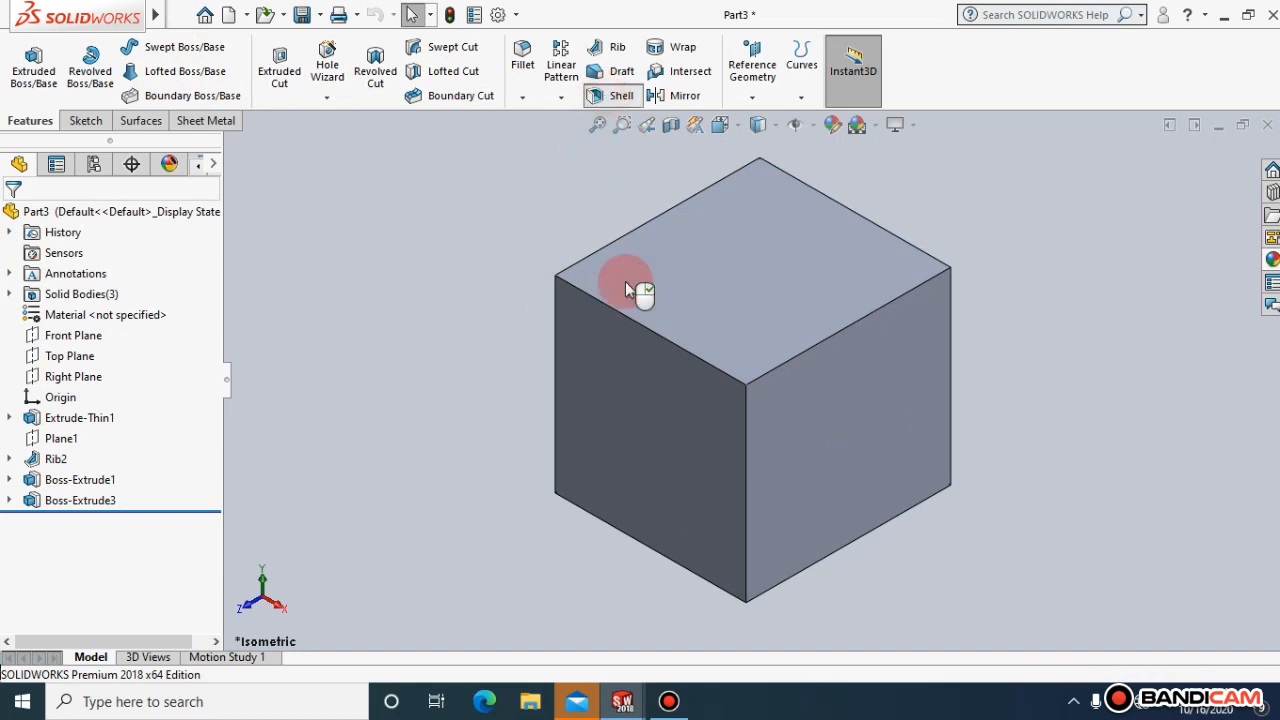
{"action": "left_click", "coordinate": [639, 385]}
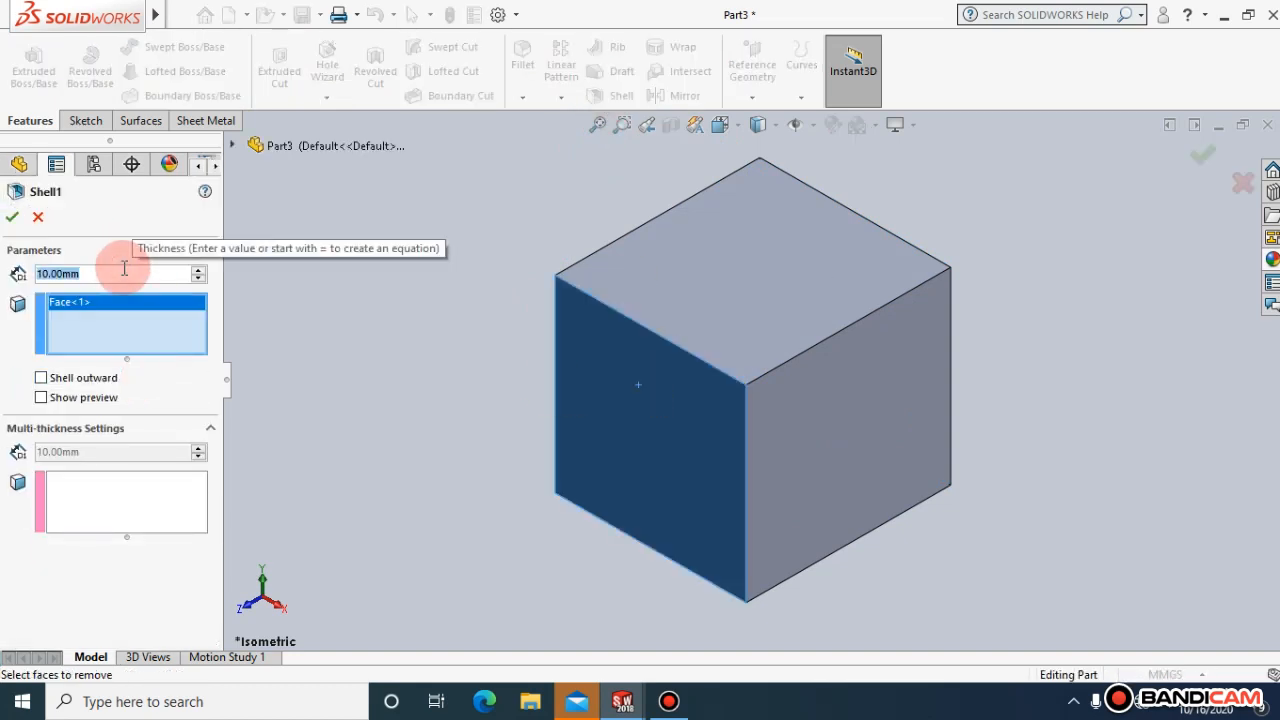
{"action": "type", "text": "2"}
{"action": "key", "text": "Return"}
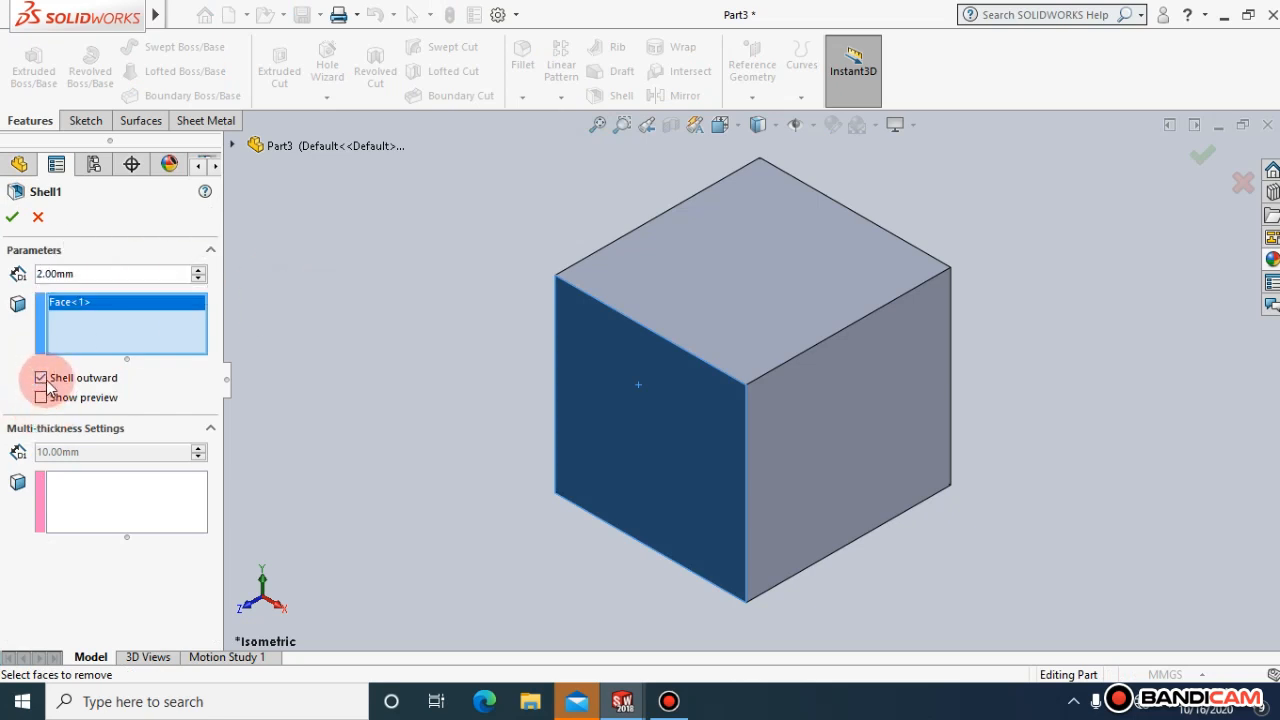
{"action": "left_click", "coordinate": [41, 397]}
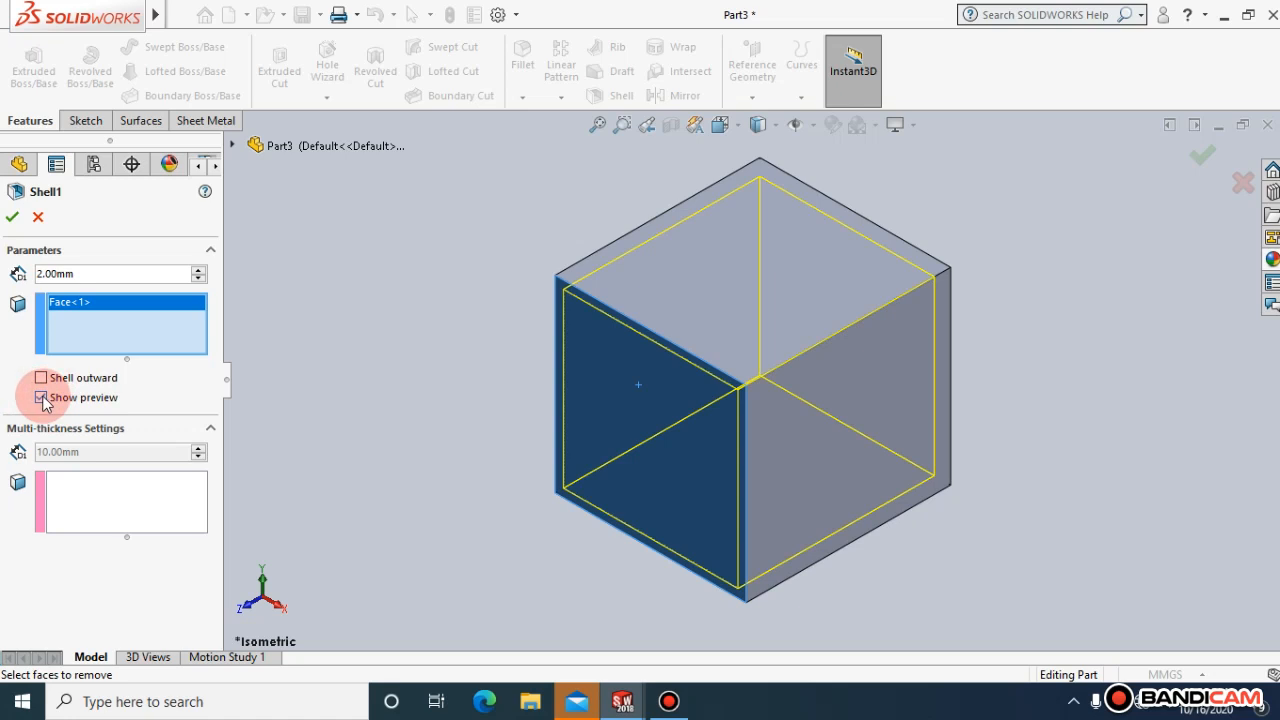
{"action": "left_click", "coordinate": [13, 216]}
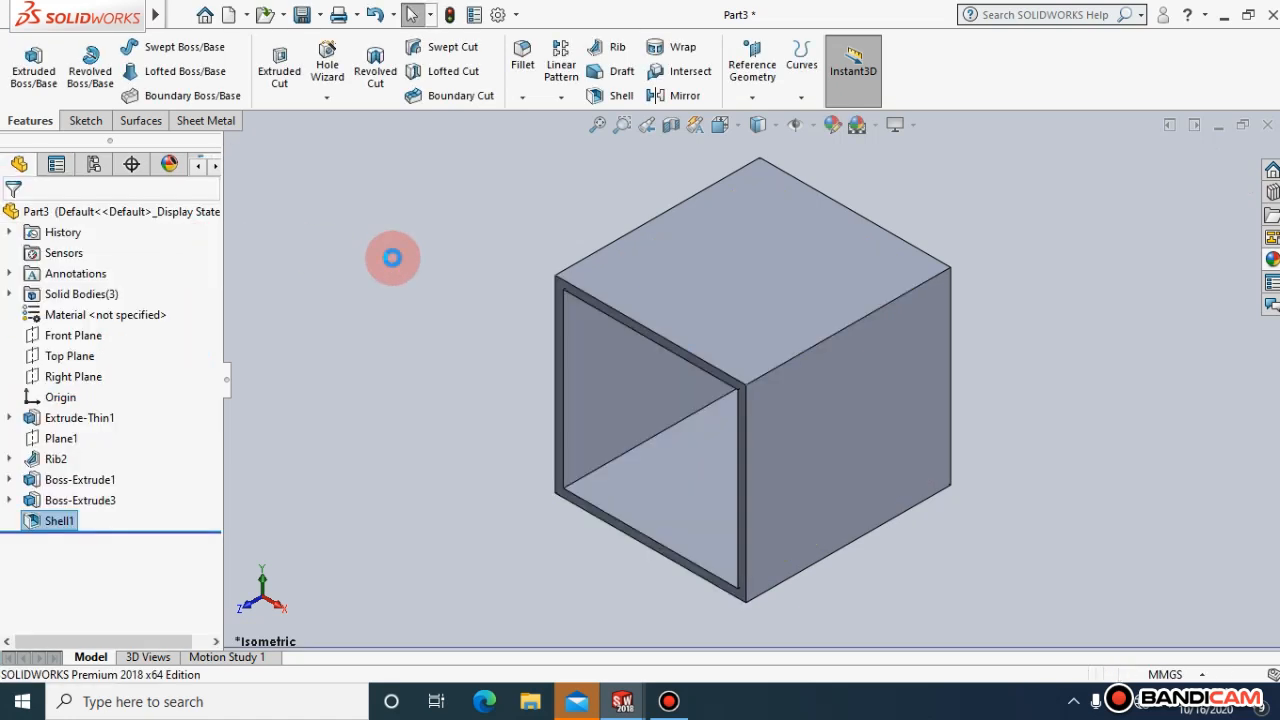
Hide the shelled block body to clear the view
{"action": "left_click", "coordinate": [374, 262]}
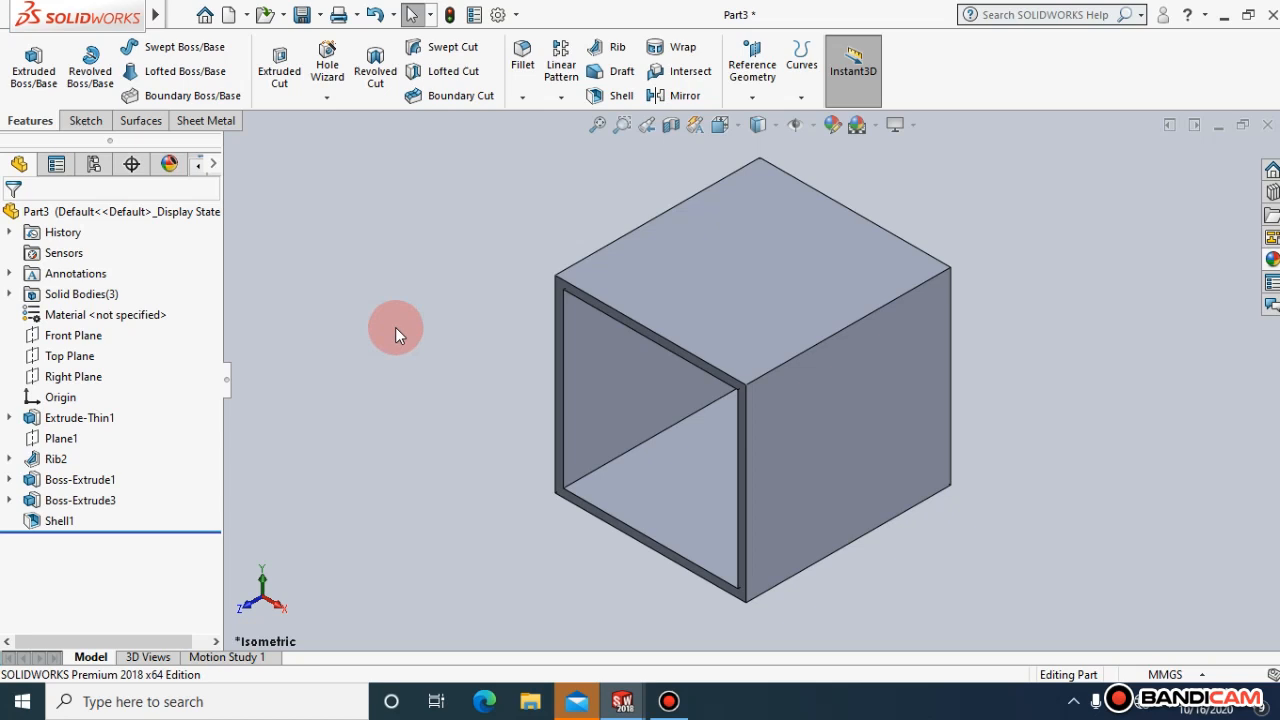
{"action": "right_click", "coordinate": [716, 237]}
{"action": "left_click", "coordinate": [792, 212]}
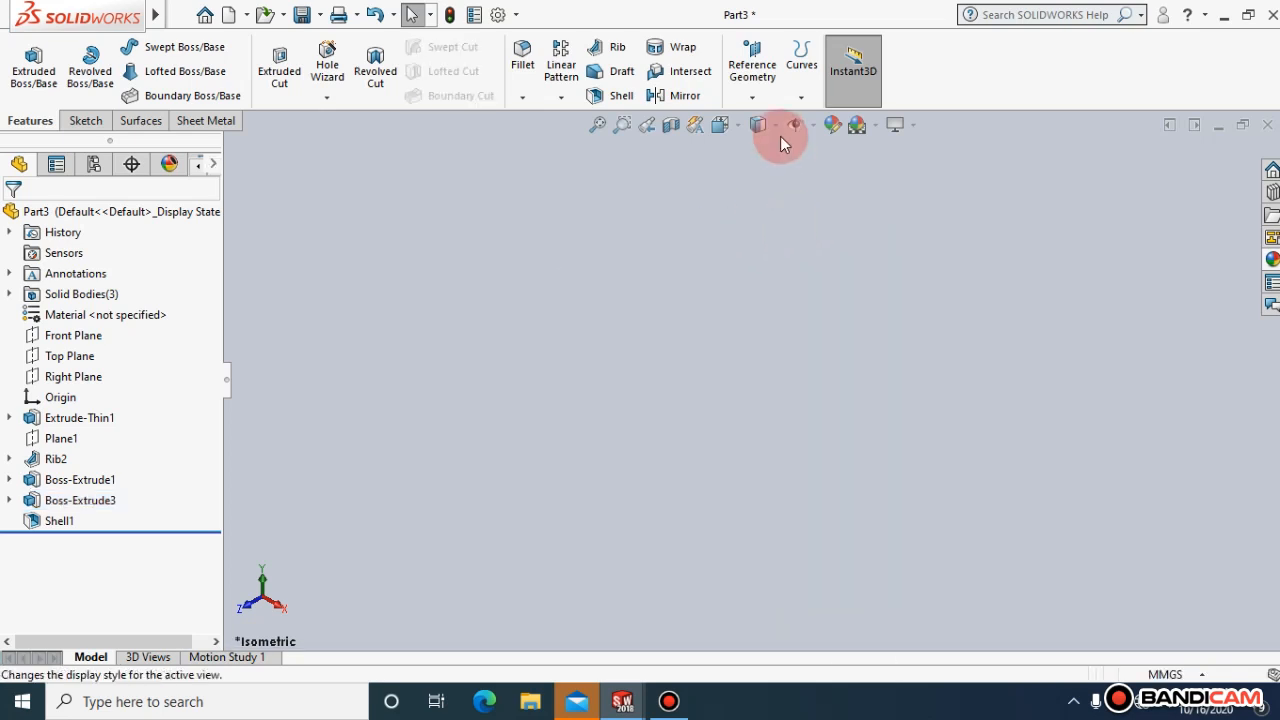
{"action": "left_click", "coordinate": [753, 98]}
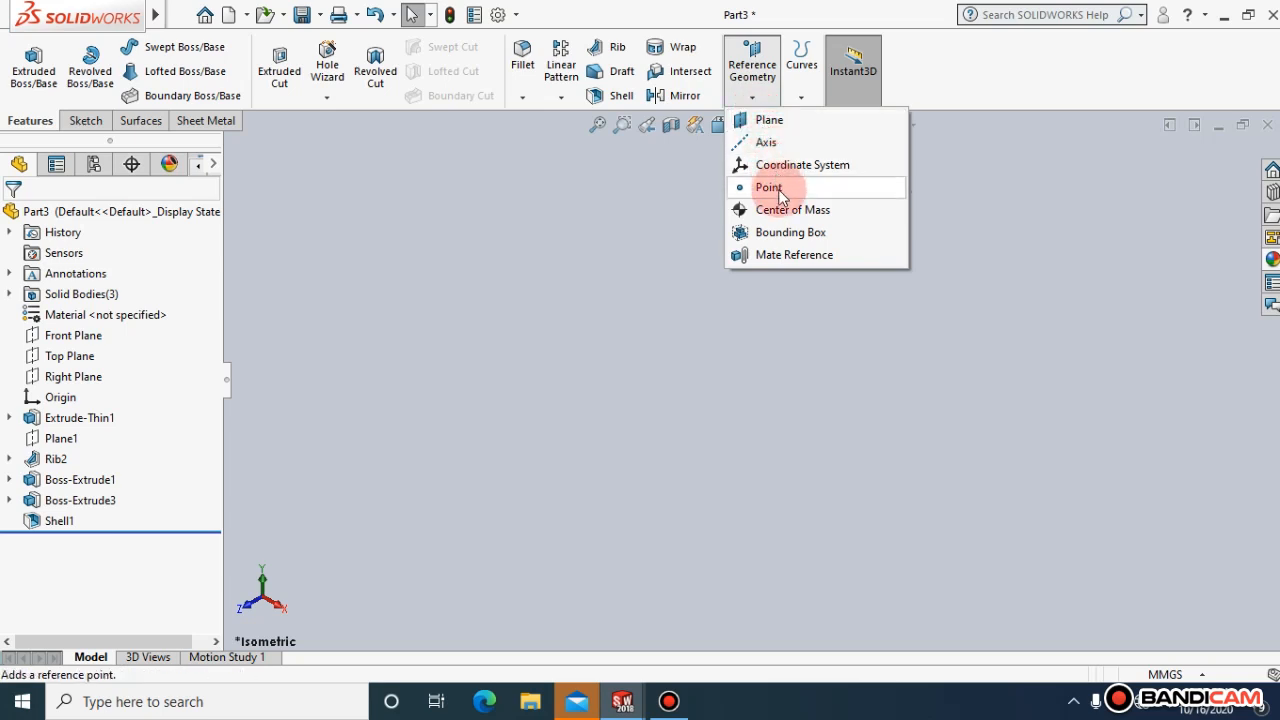
{"action": "left_click", "coordinate": [607, 228]}
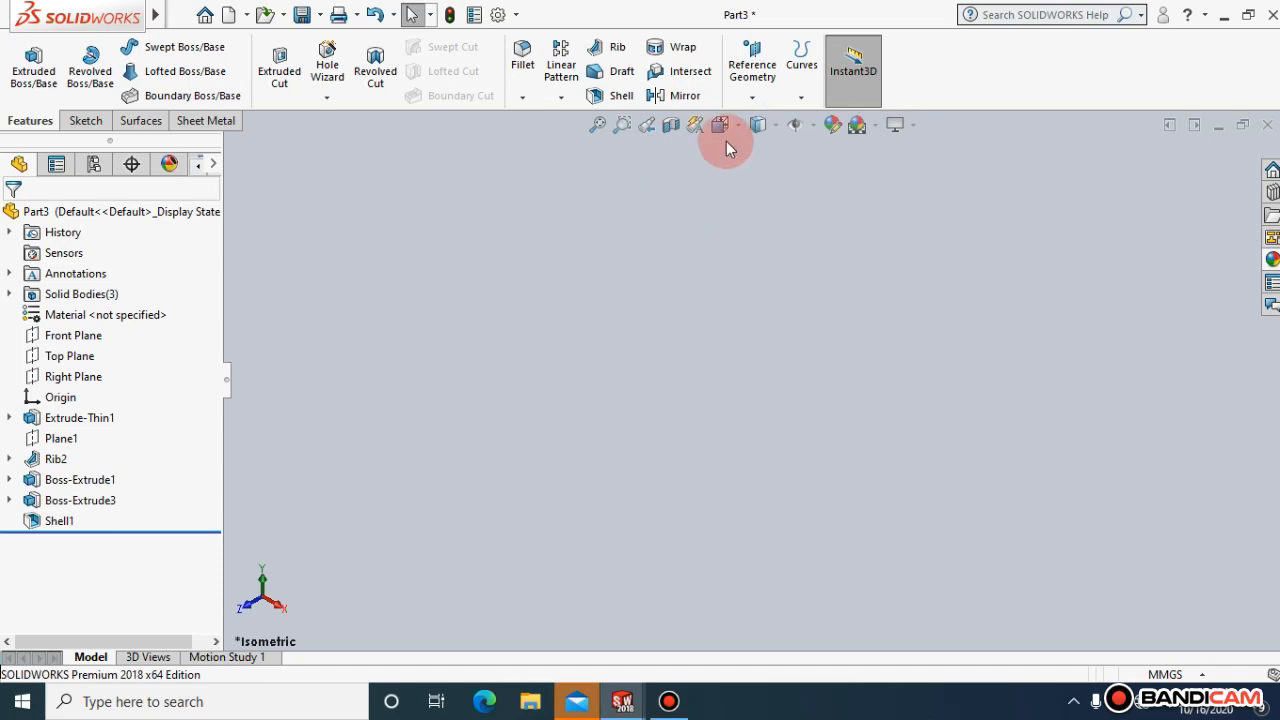
{"action": "left_click", "coordinate": [751, 97]}
{"action": "left_click", "coordinate": [748, 104]}
{"action": "left_click", "coordinate": [802, 100]}
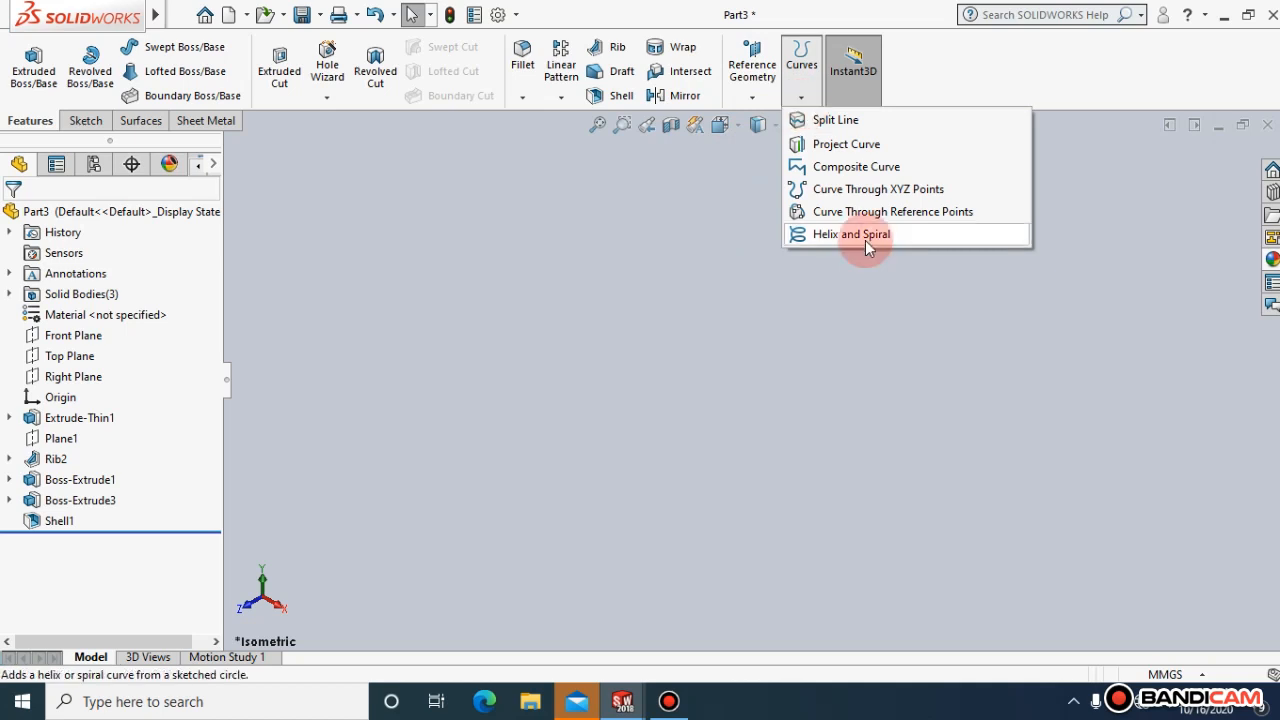
{"action": "left_click", "coordinate": [536, 291]}
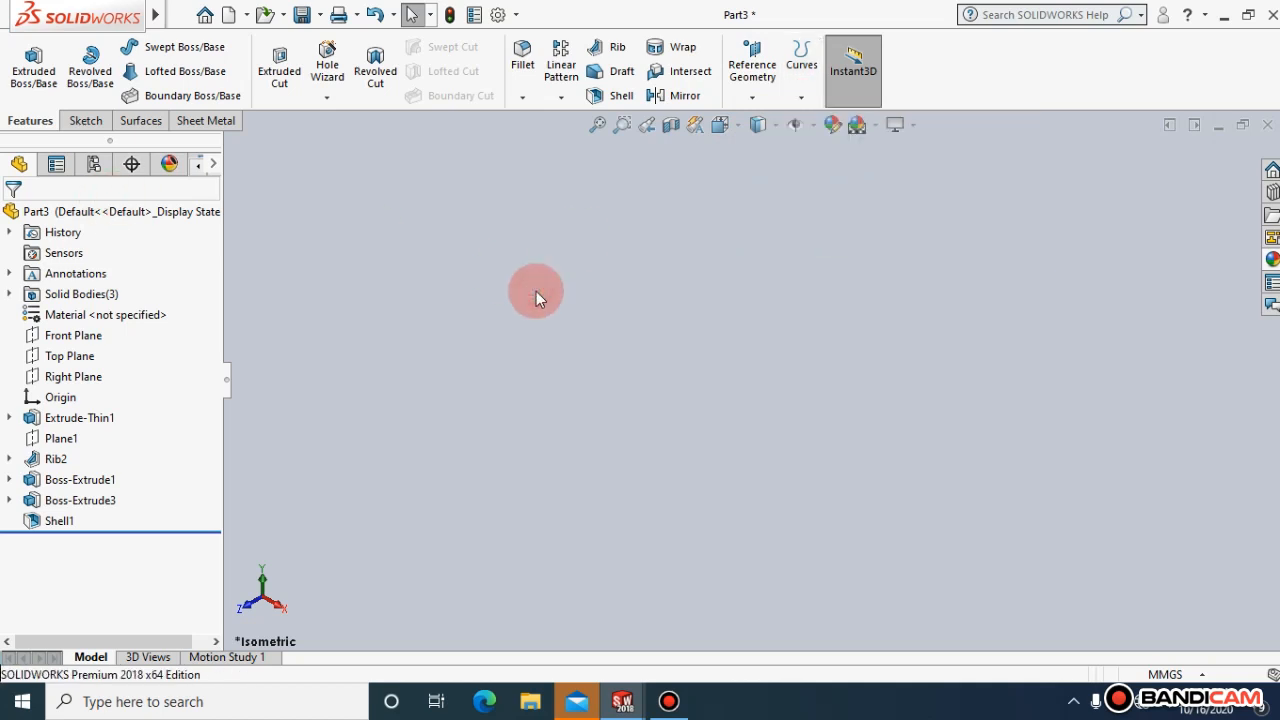
{"action": "left_click", "coordinate": [802, 98]}
{"action": "left_click", "coordinate": [575, 228]}
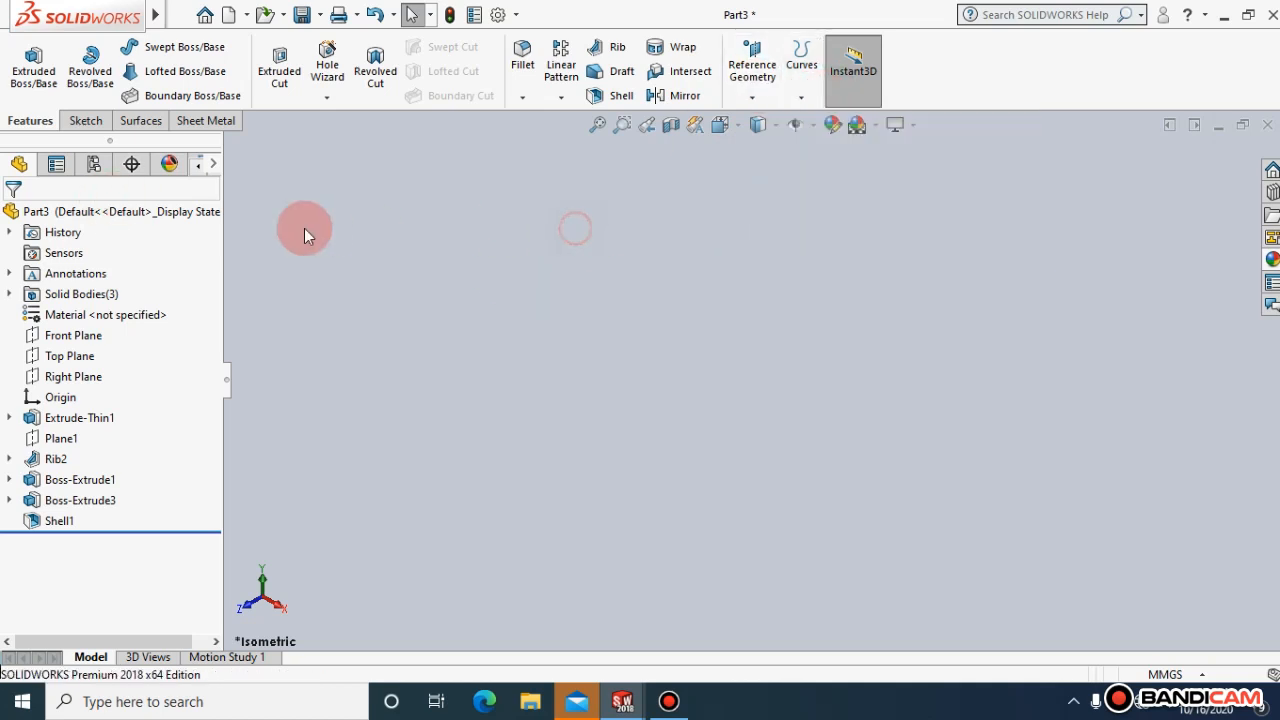
Start a sketch on the Front Plane and draw a circle centred on the origin, about 25 mm in radius
{"action": "left_click", "coordinate": [73, 345]}
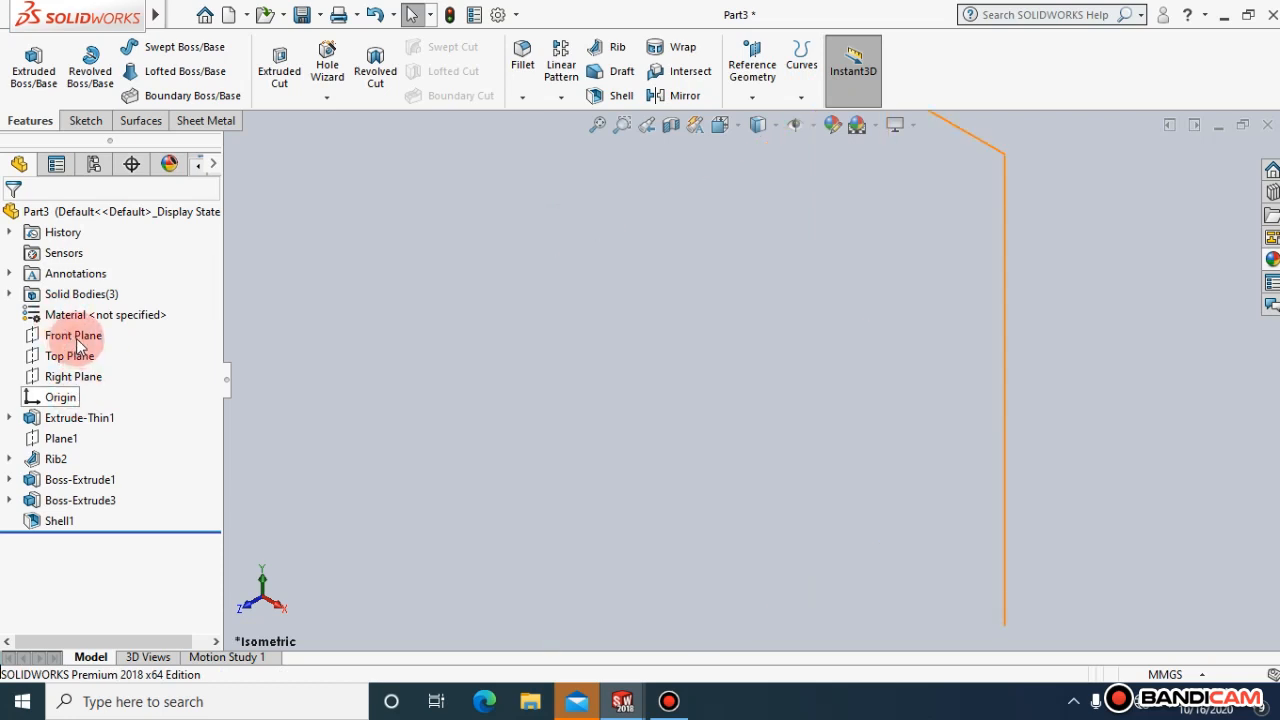
{"action": "left_click", "coordinate": [79, 343]}
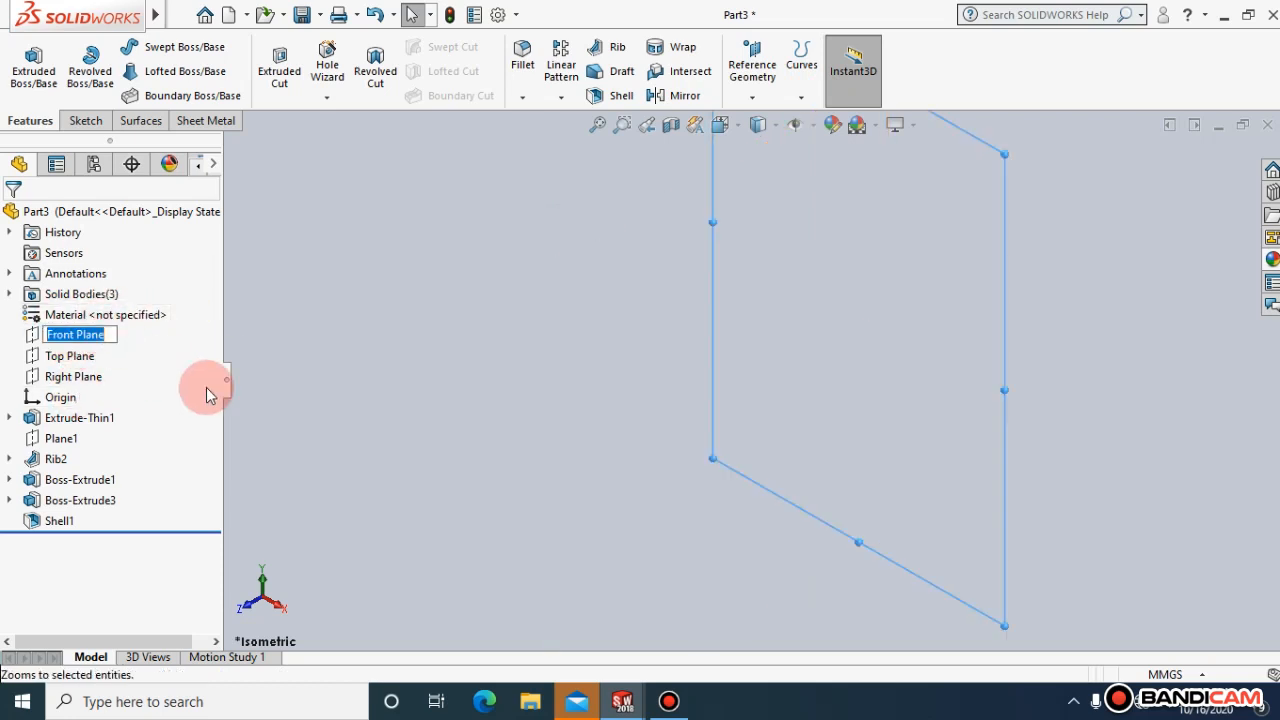
{"action": "left_click", "coordinate": [186, 306]}
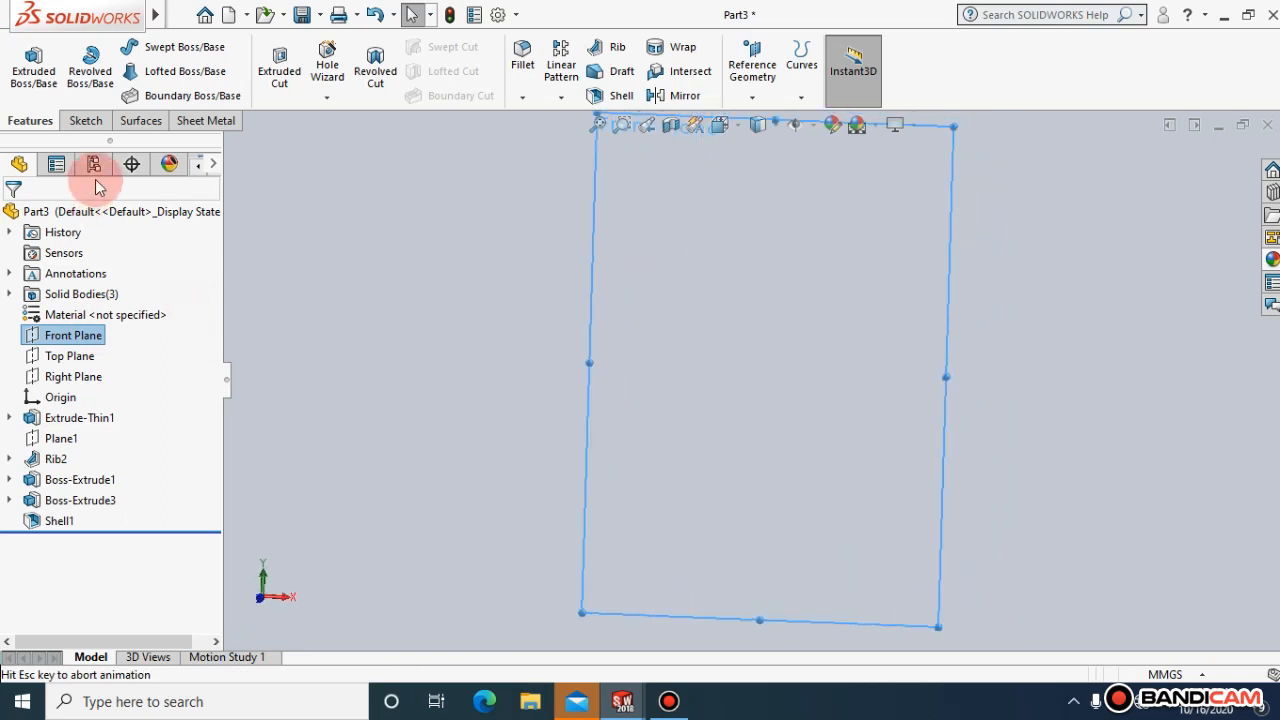
{"action": "left_click", "coordinate": [800, 98]}
{"action": "left_click", "coordinate": [830, 234]}
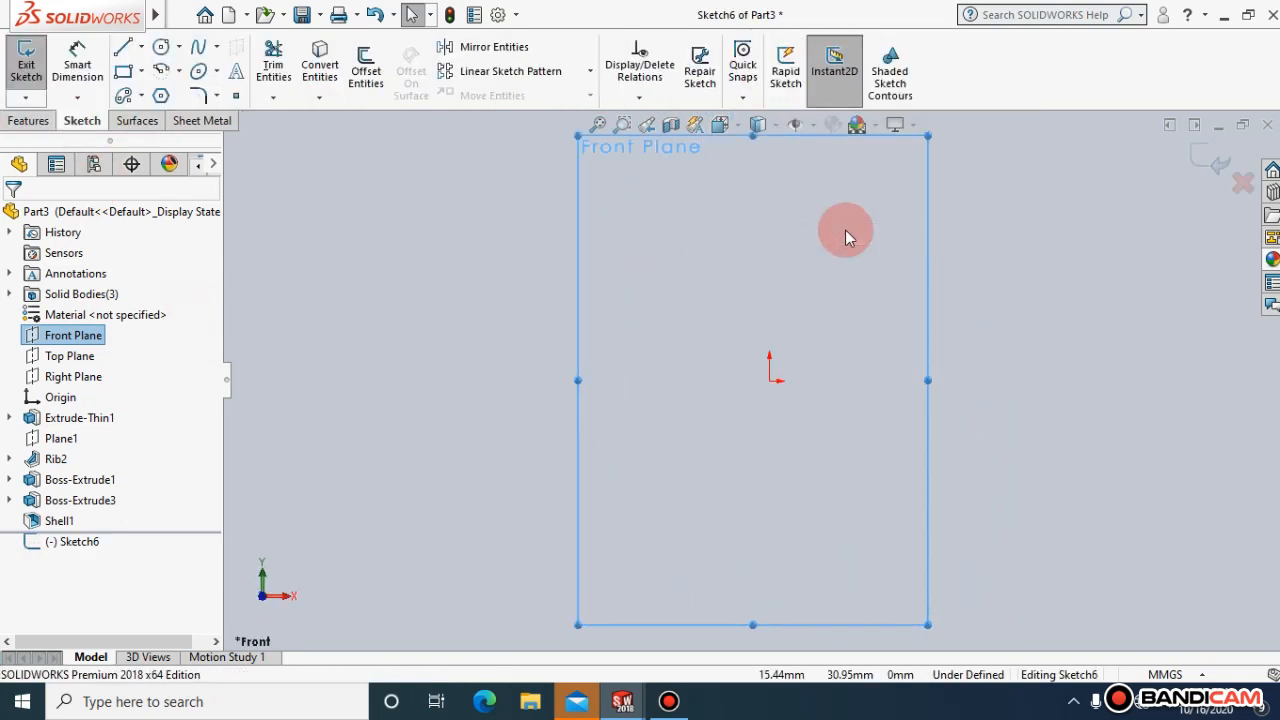
{"action": "left_click", "coordinate": [770, 376]}
{"action": "left_click", "coordinate": [476, 312]}
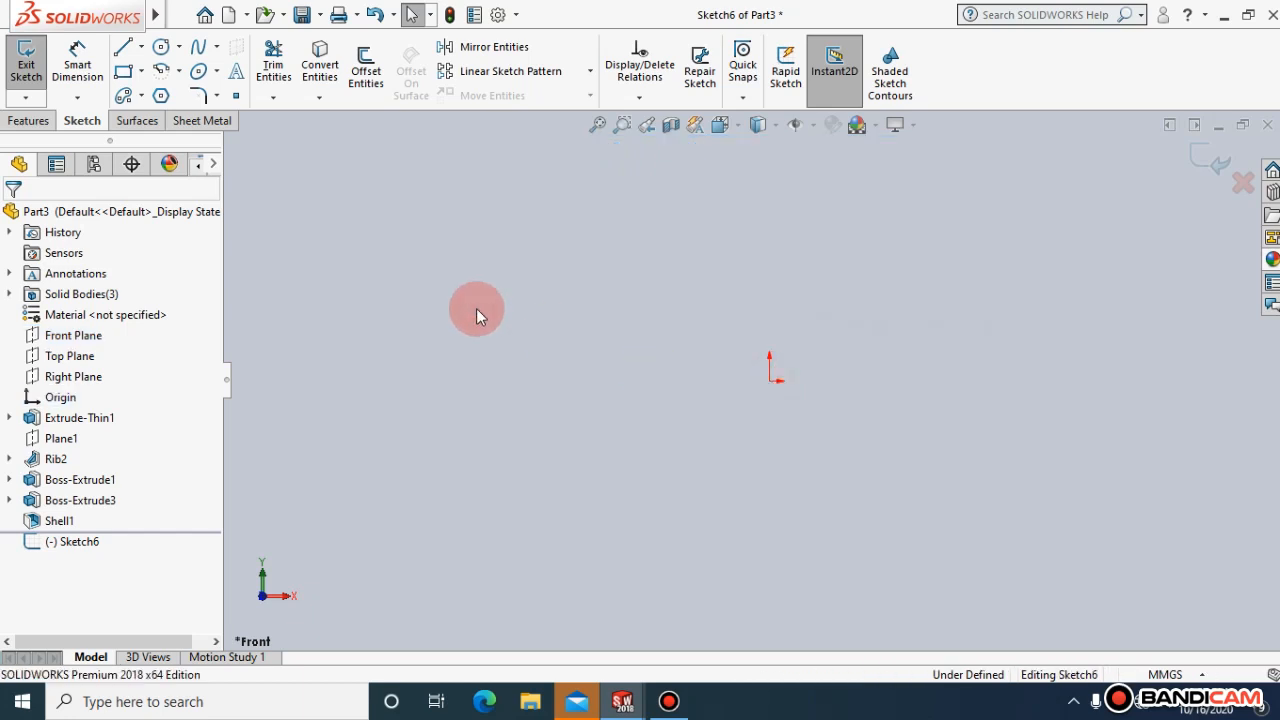
{"action": "left_click", "coordinate": [28, 120]}
{"action": "left_click", "coordinate": [82, 120]}
{"action": "left_click", "coordinate": [160, 46]}
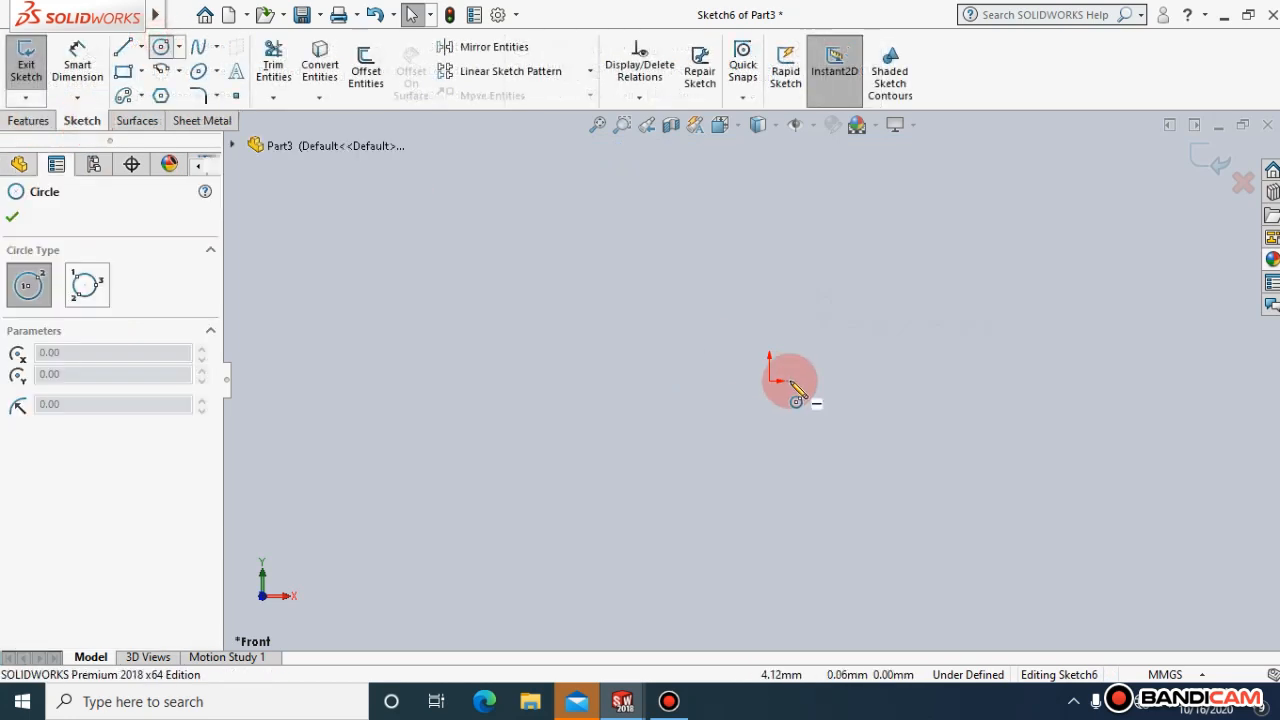
{"action": "left_click_drag", "start_coordinate": [769, 381], "coordinate": [858, 458]}
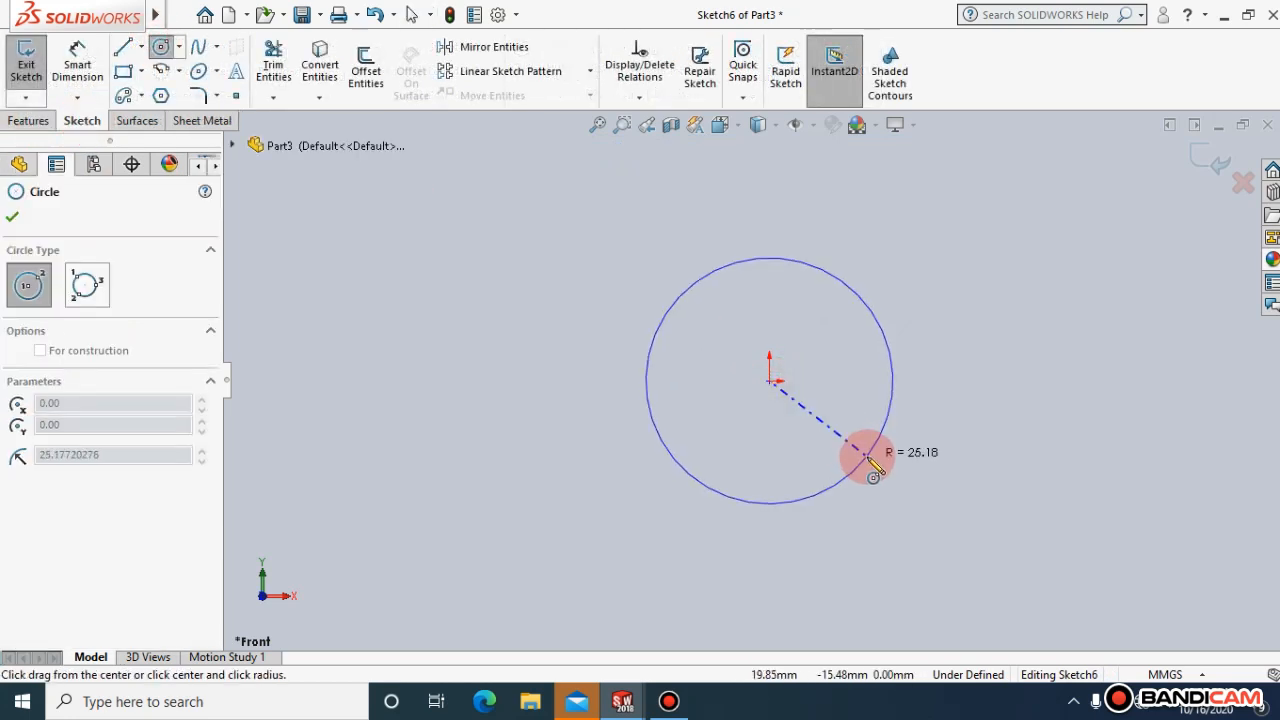
Dimension the circle's diameter as 100 mm
{"action": "left_click", "coordinate": [78, 55]}
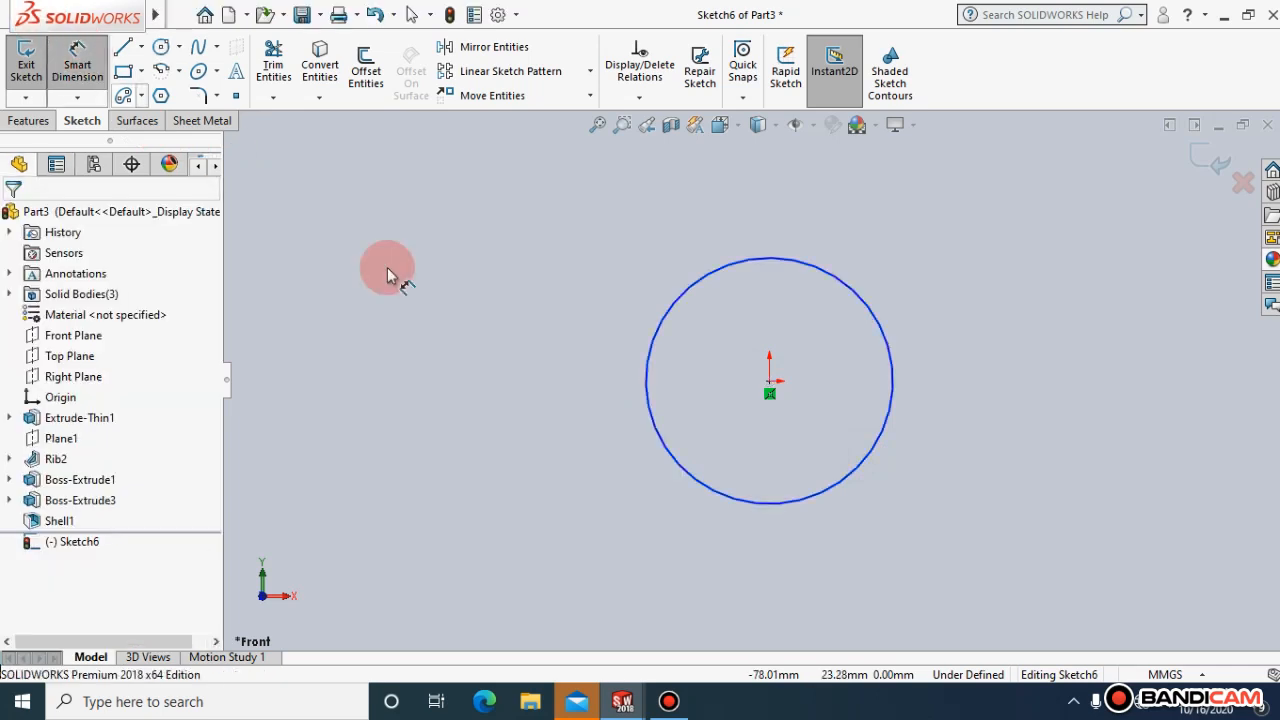
{"action": "left_click", "coordinate": [649, 380]}
{"action": "left_click", "coordinate": [552, 355]}
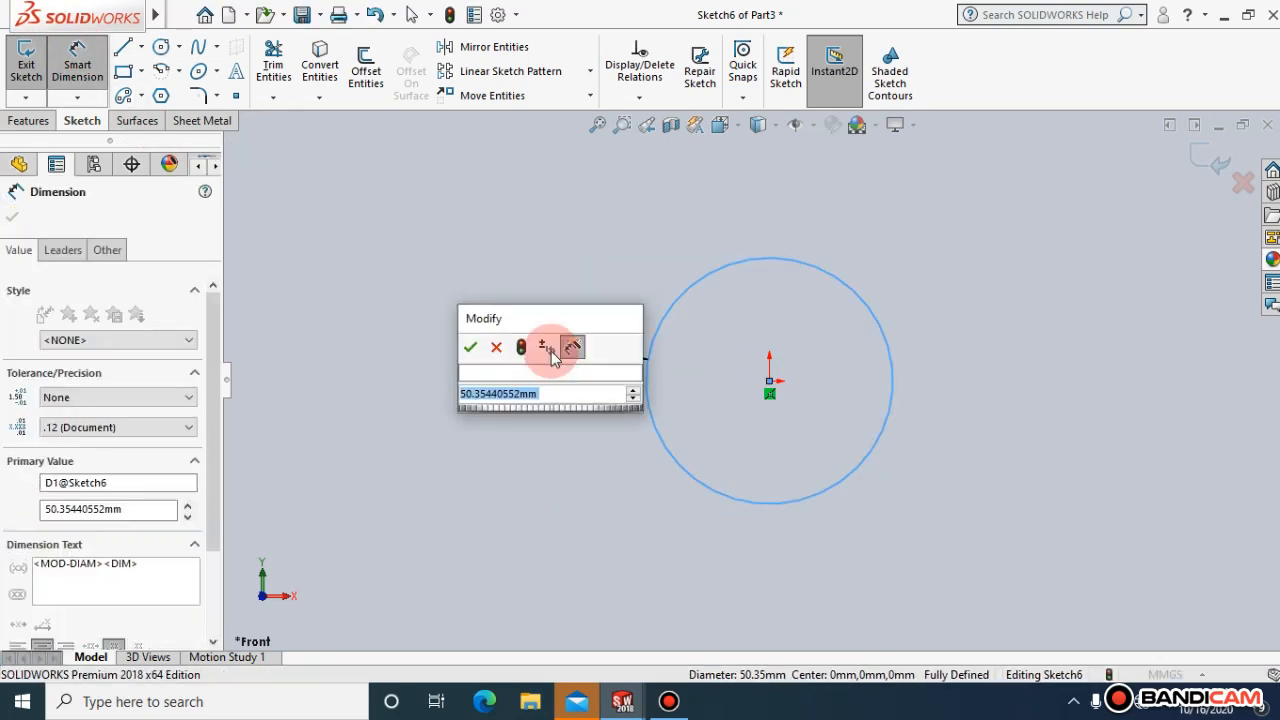
{"action": "type", "text": "100"}
{"action": "left_click", "coordinate": [469, 350]}
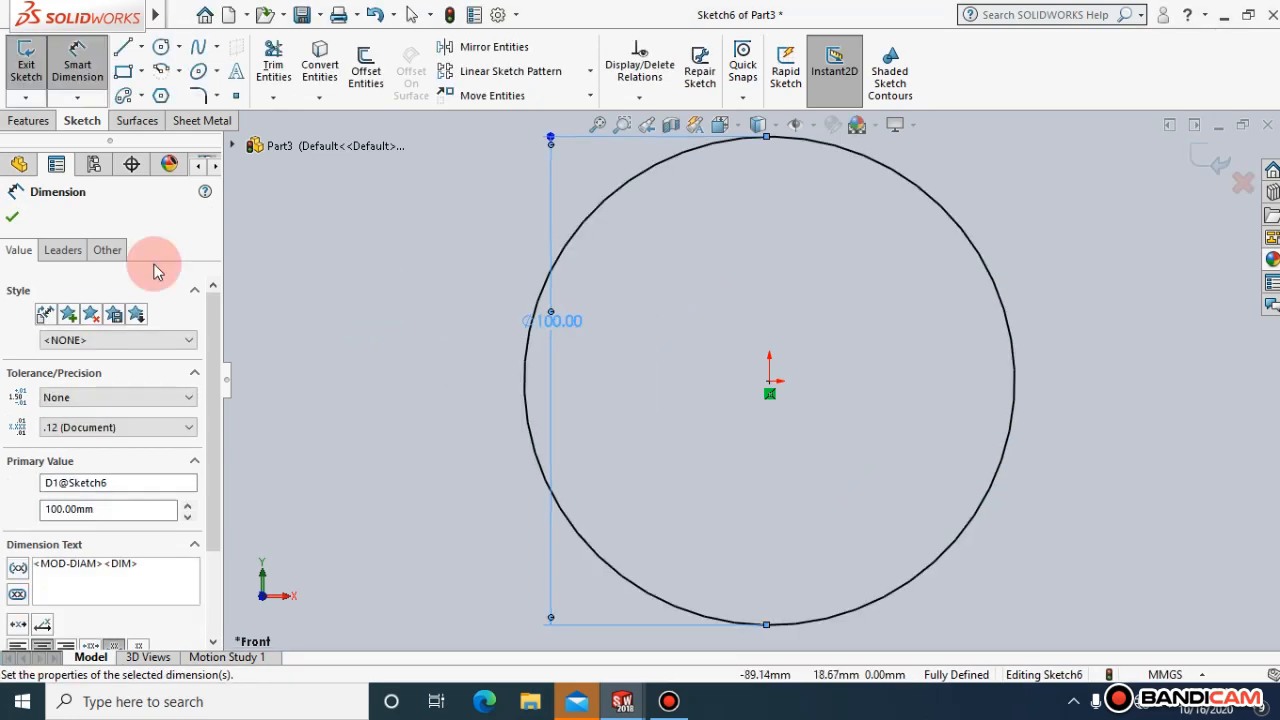
{"action": "left_click", "coordinate": [12, 217]}
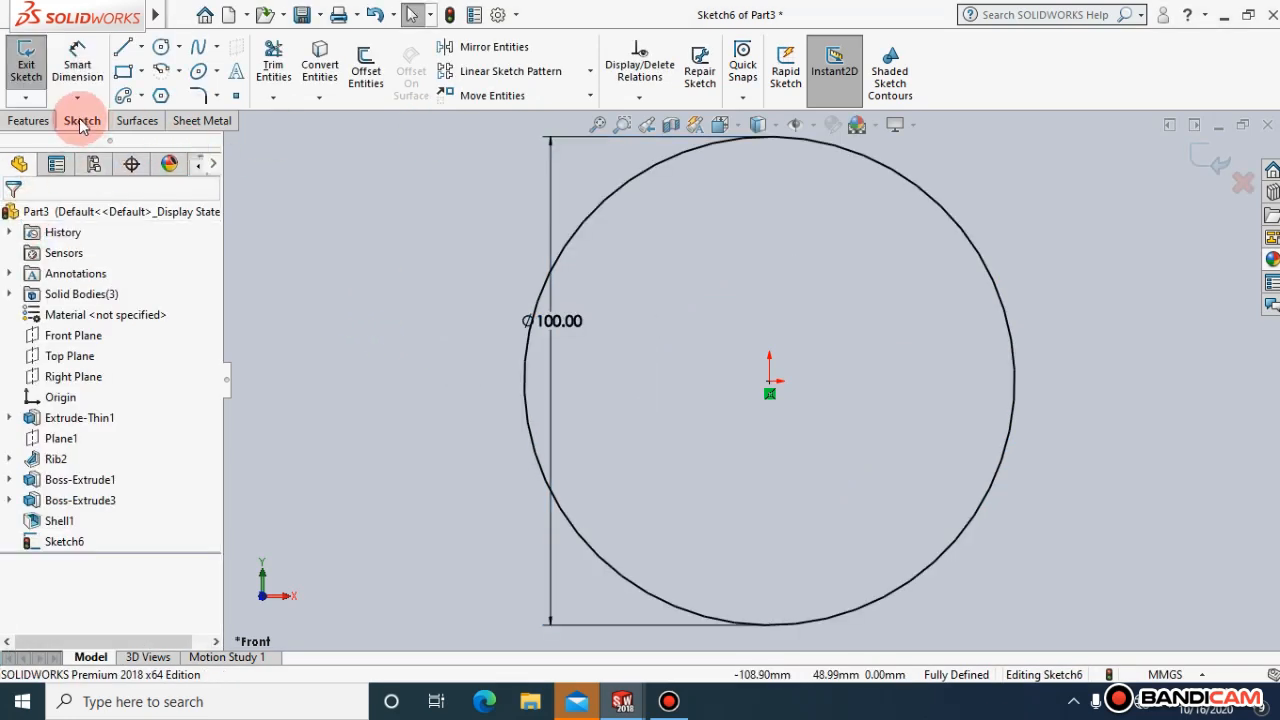
Start a Helix/Spiral from the sketched circle, defined by Pitch and Revolution
{"action": "left_click", "coordinate": [30, 120]}
{"action": "left_click", "coordinate": [790, 106]}
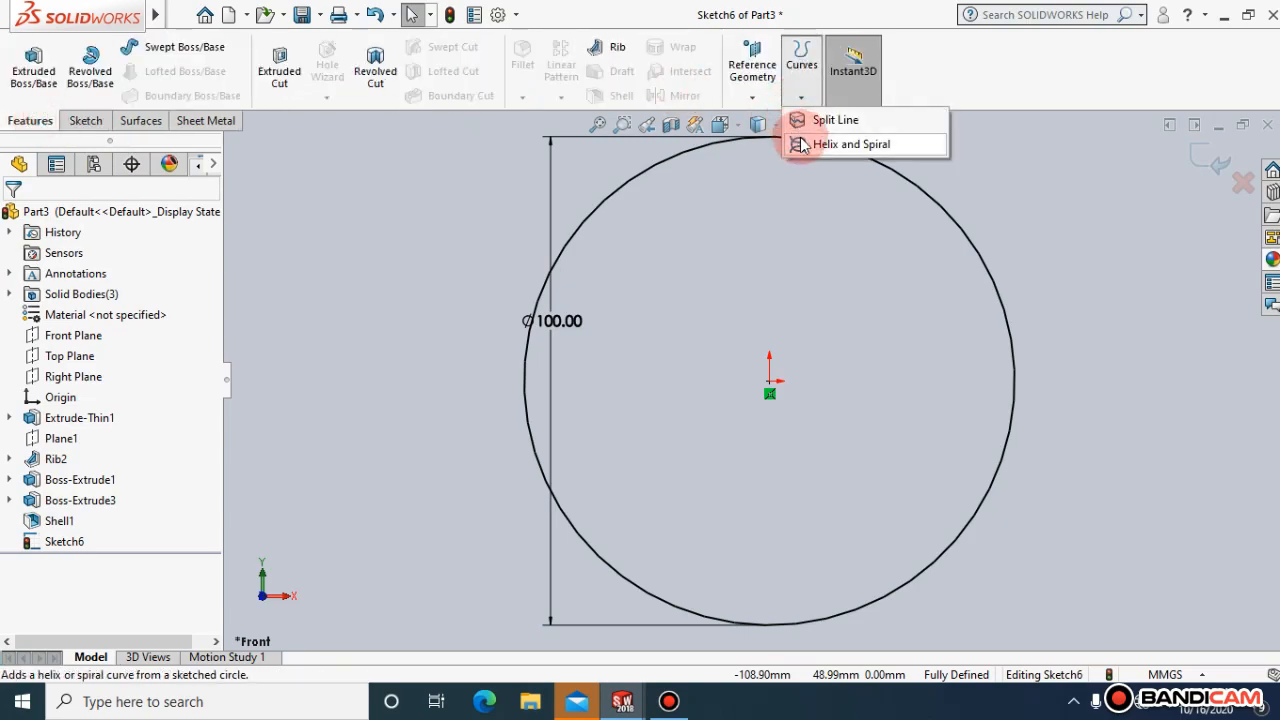
{"action": "left_click", "coordinate": [790, 144]}
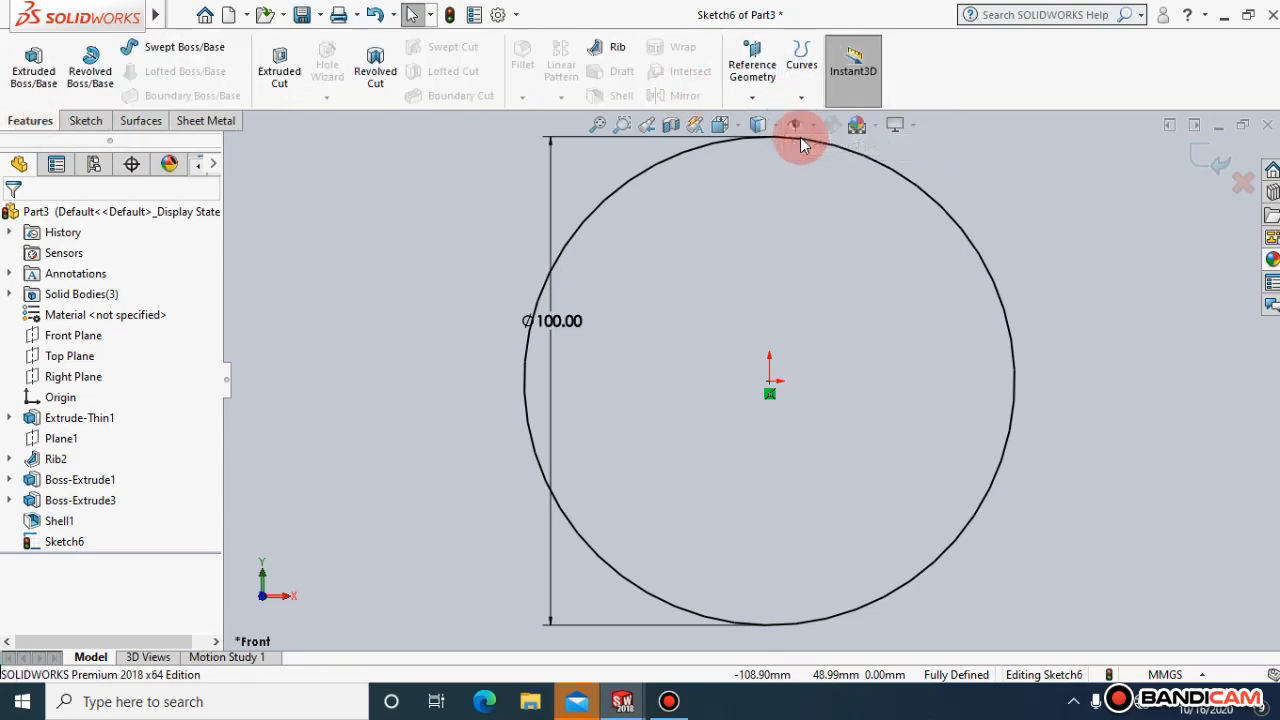
{"action": "left_click", "coordinate": [740, 128]}
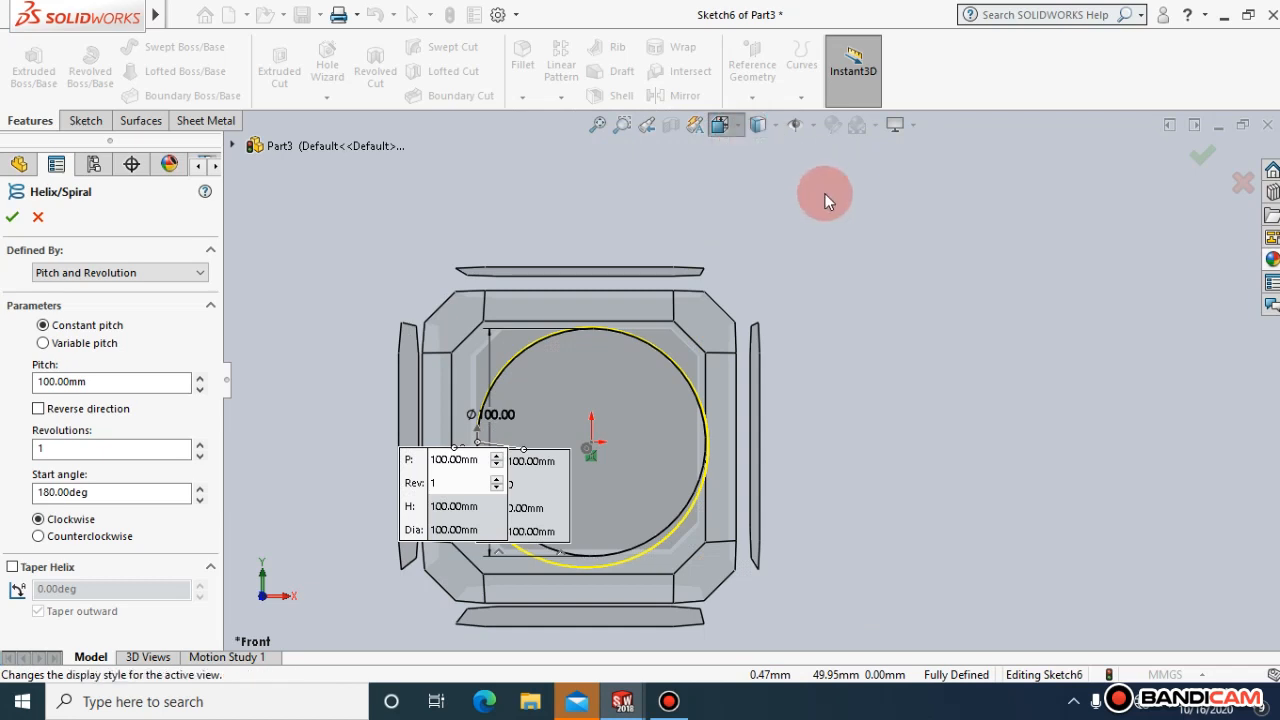
{"action": "mouse_move", "coordinate": [731, 130]}
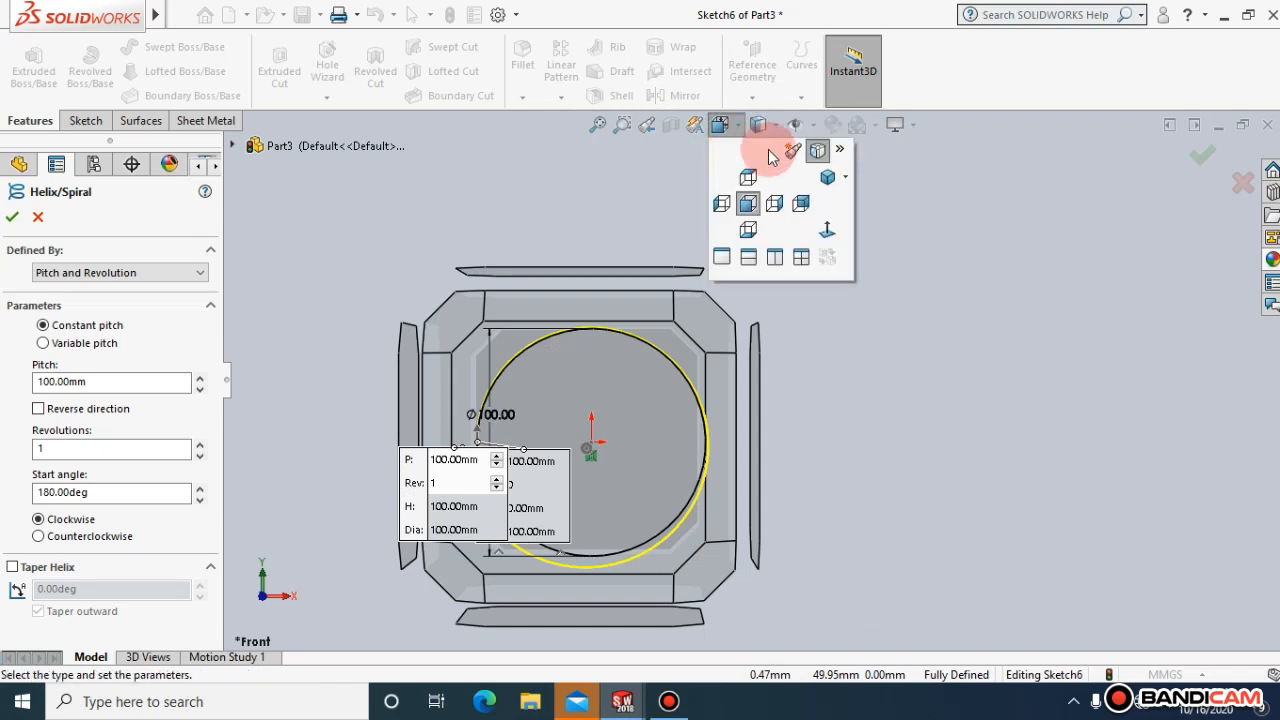
{"action": "left_click", "coordinate": [832, 173]}
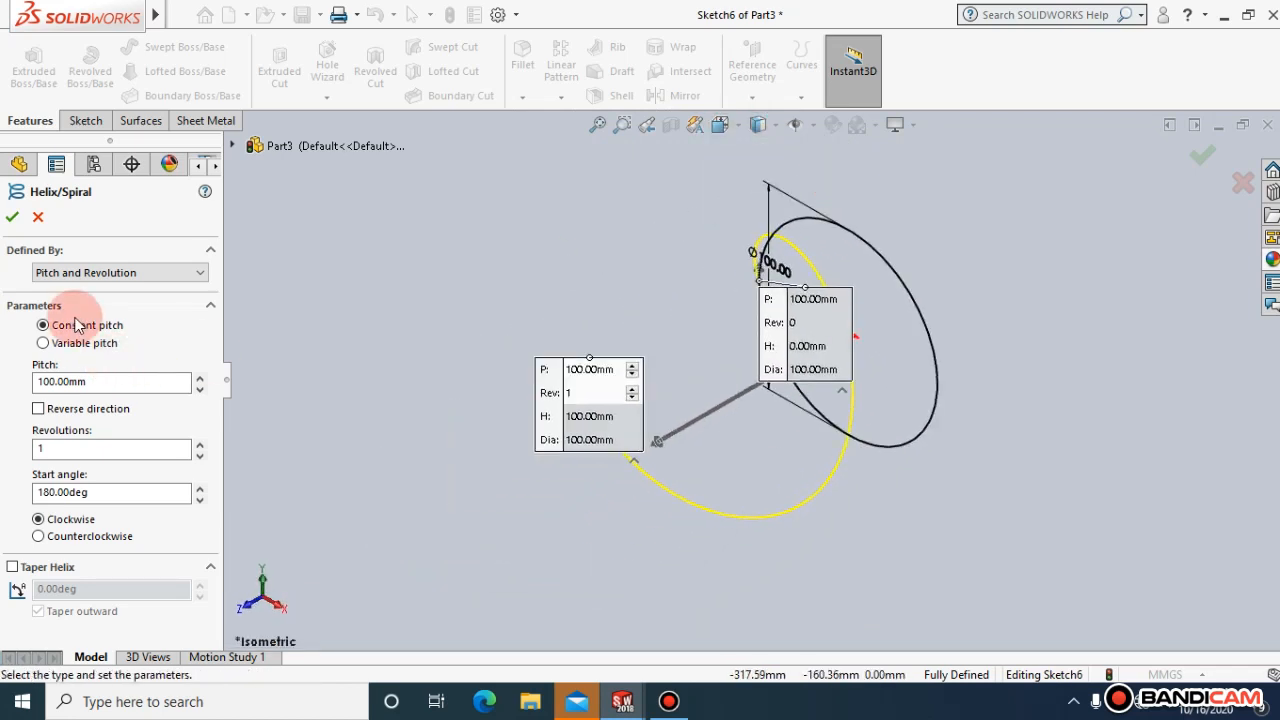
{"action": "left_click", "coordinate": [74, 285]}
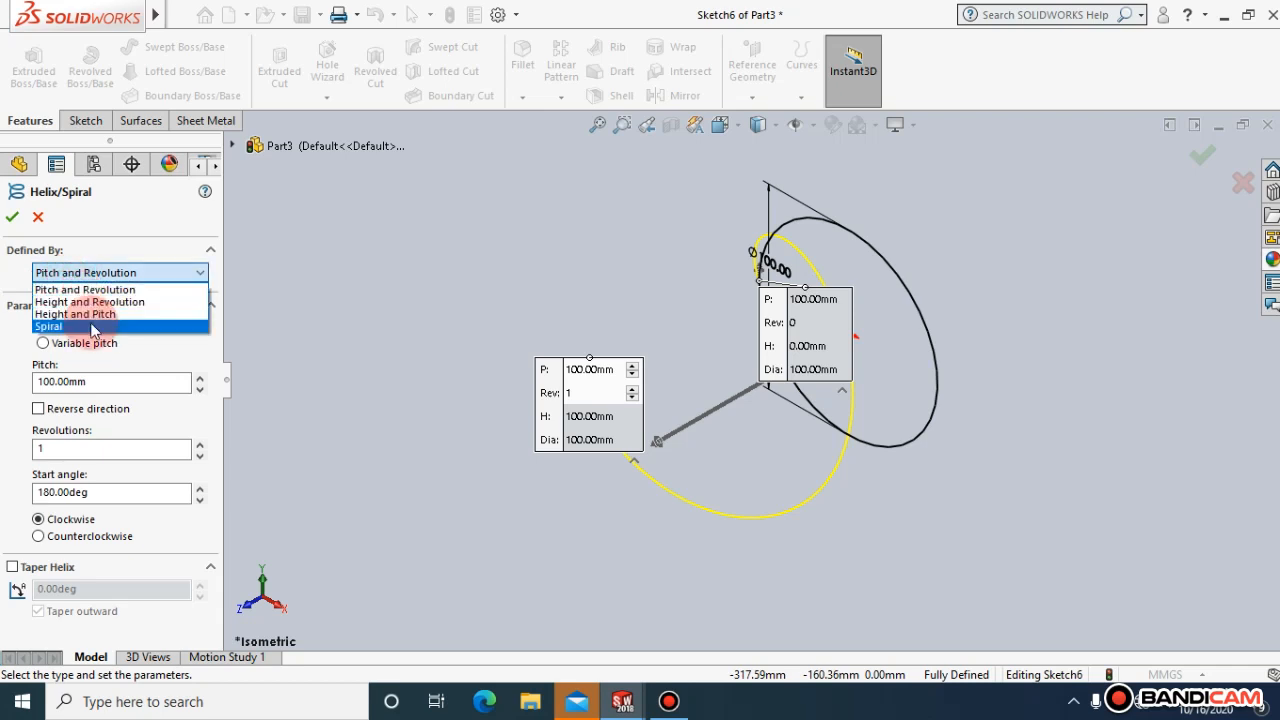
{"action": "left_click", "coordinate": [91, 289]}
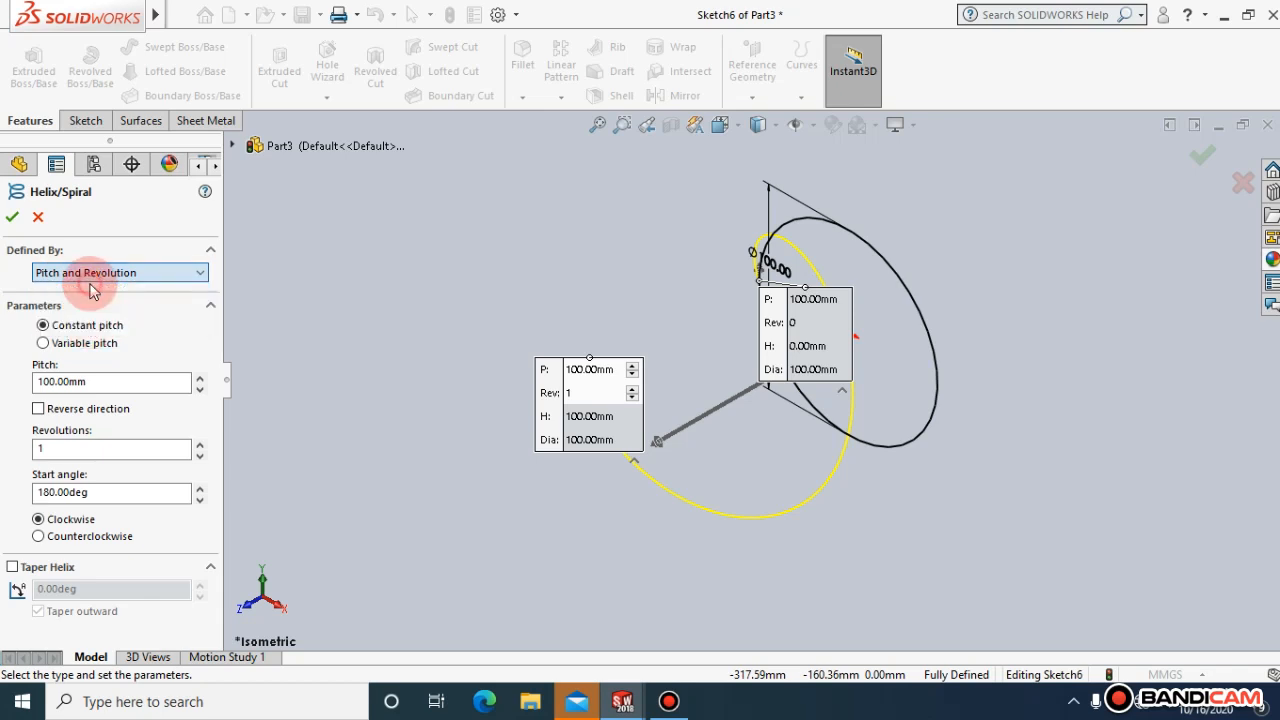
Set the helix's constant pitch to 20 mm and try reversing its direction
{"action": "left_click", "coordinate": [98, 379]}
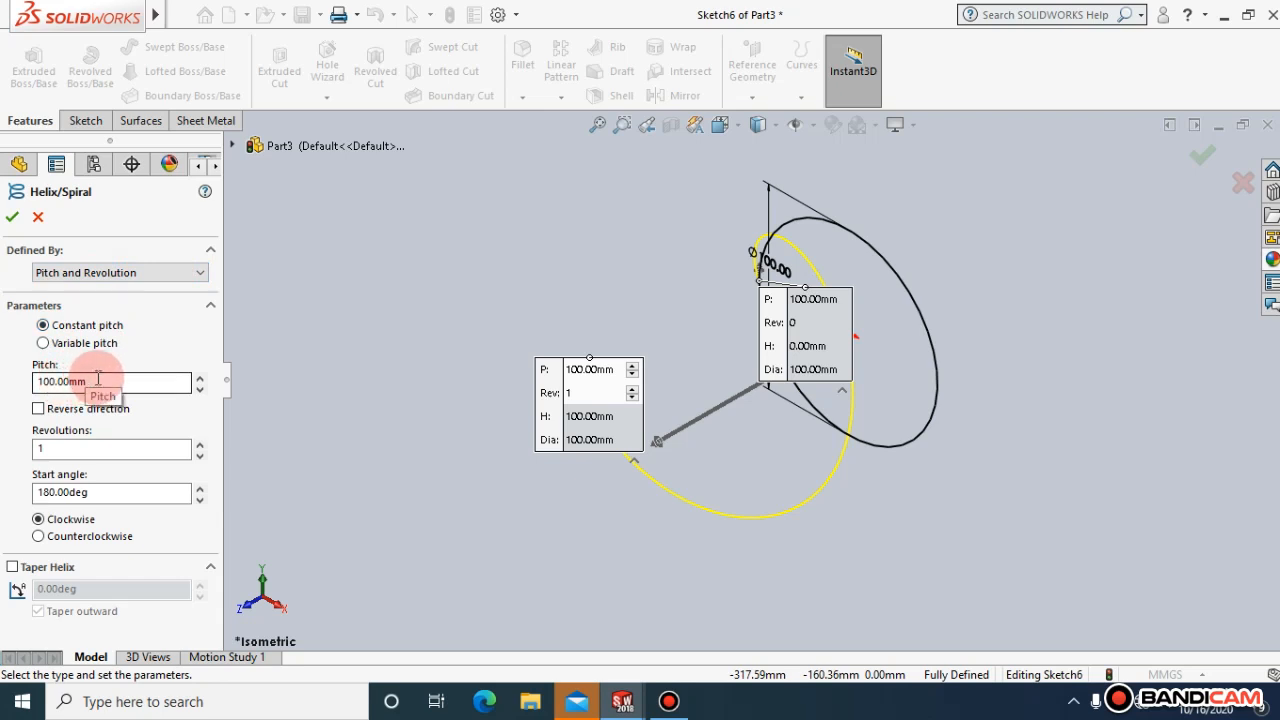
{"action": "left_click", "coordinate": [97, 378]}
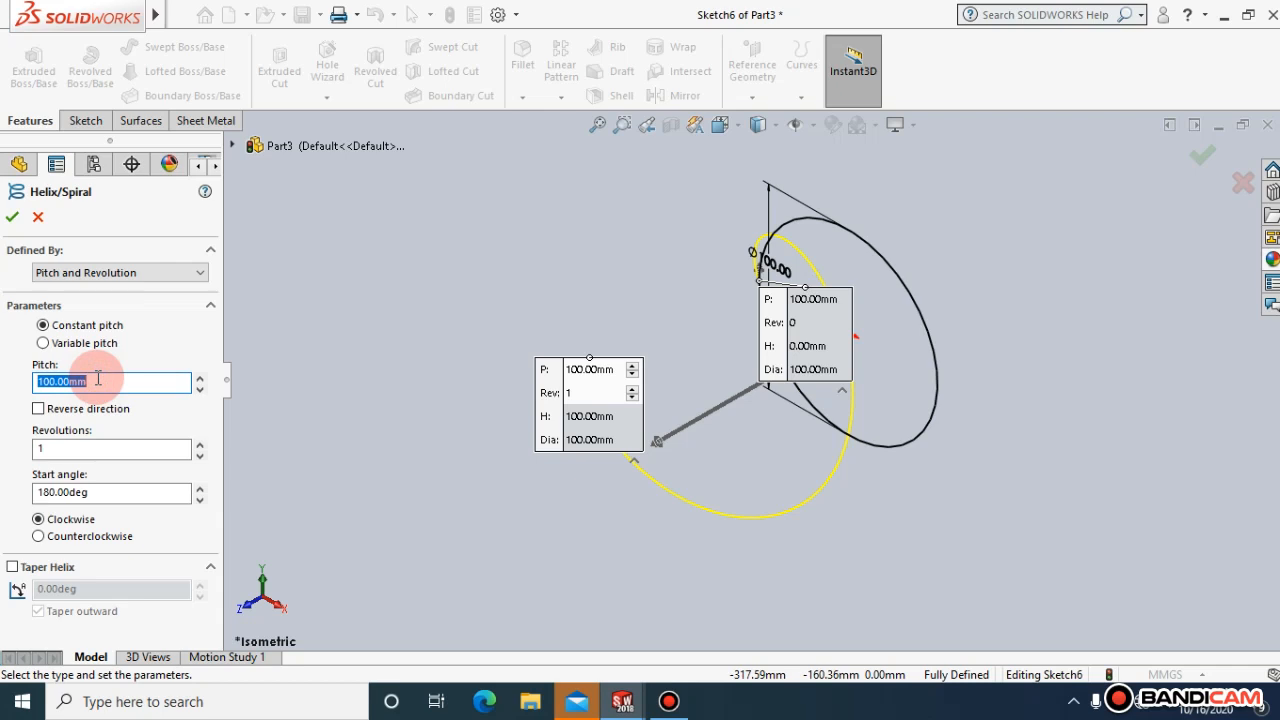
{"action": "type", "text": "2"}
{"action": "left_click", "coordinate": [99, 378]}
{"action": "type", "text": "0"}
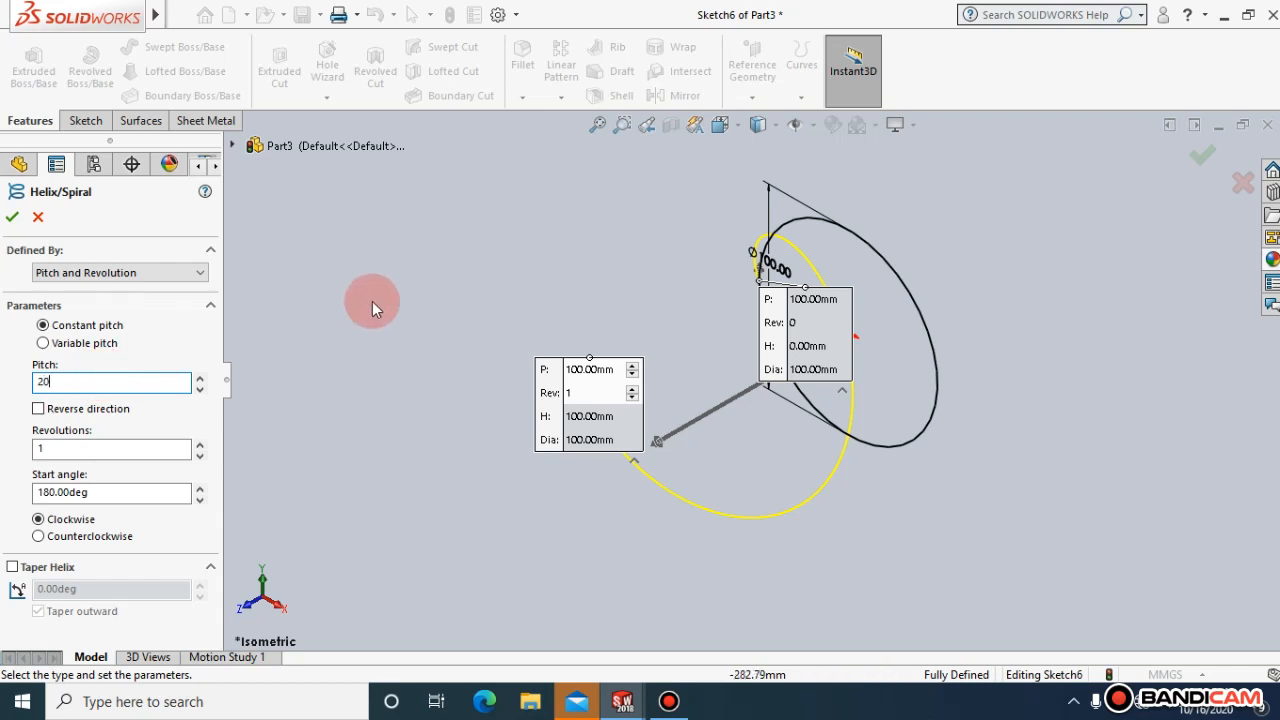
{"action": "left_click", "coordinate": [372, 301]}
{"action": "left_click", "coordinate": [39, 409]}
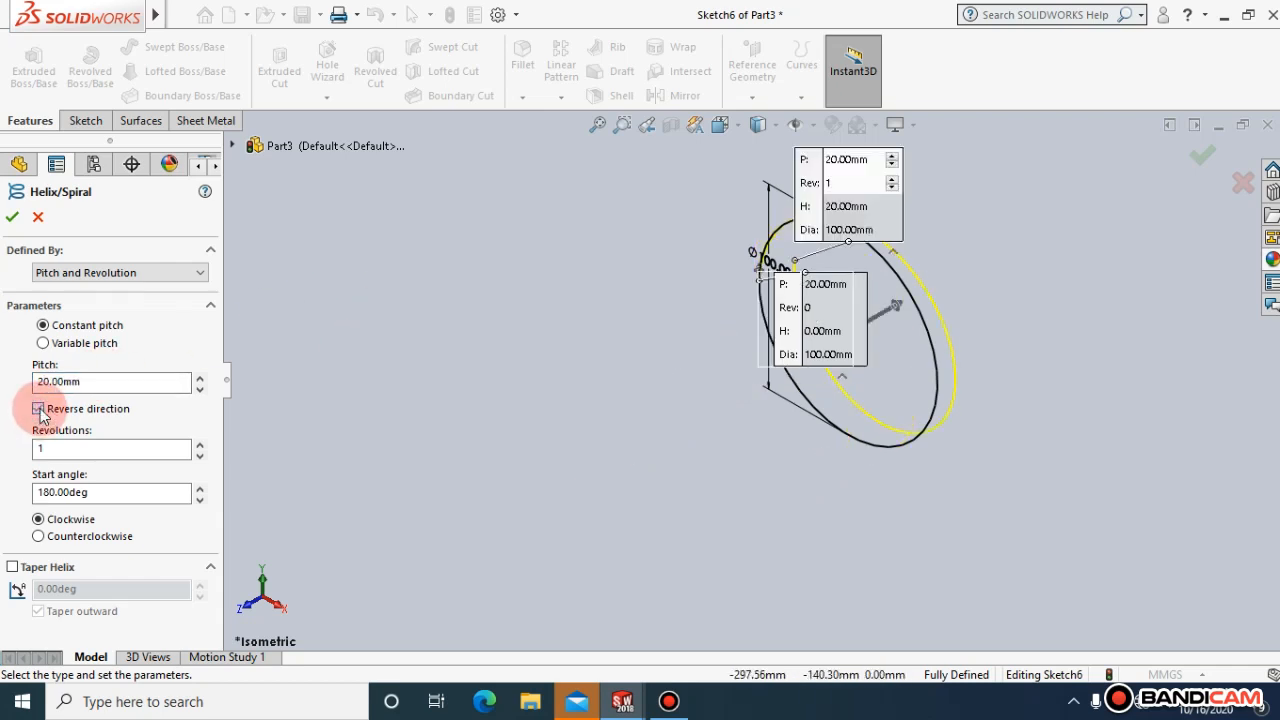
Turn off the helix's reversed direction and set its revolutions to 20
{"action": "left_click", "coordinate": [68, 448]}
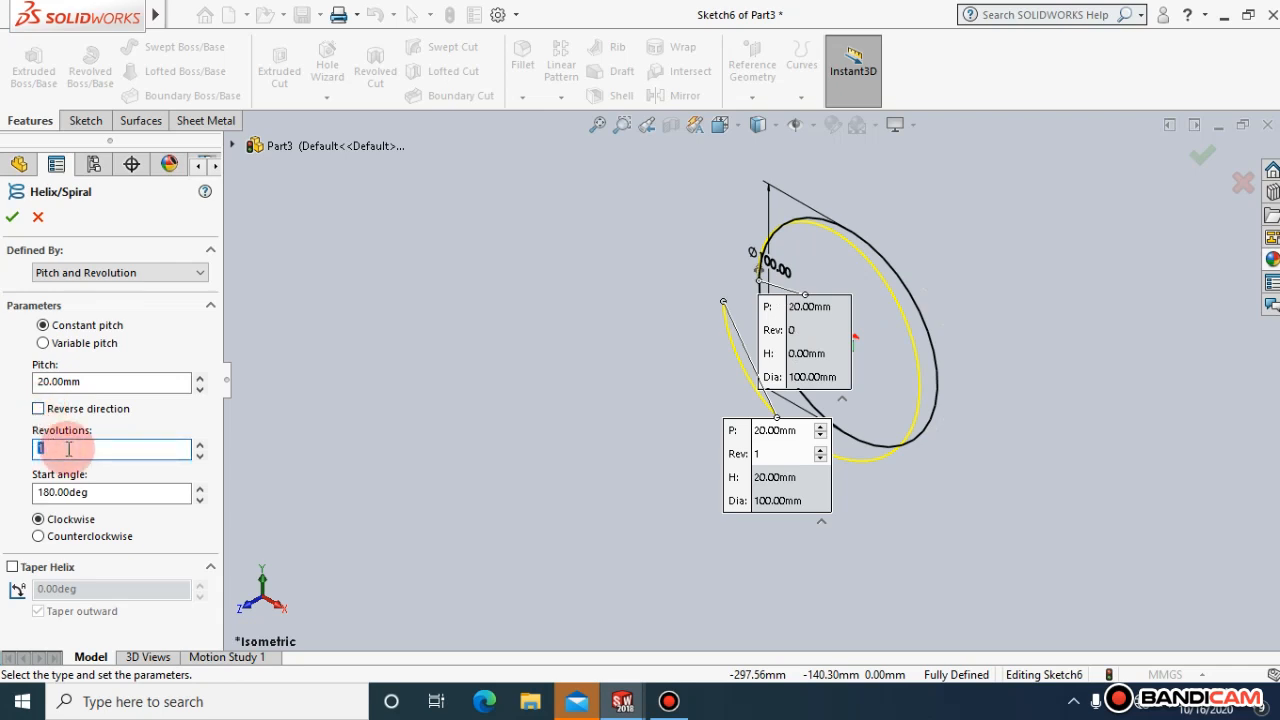
{"action": "type", "text": "20"}
{"action": "left_click", "coordinate": [392, 363]}
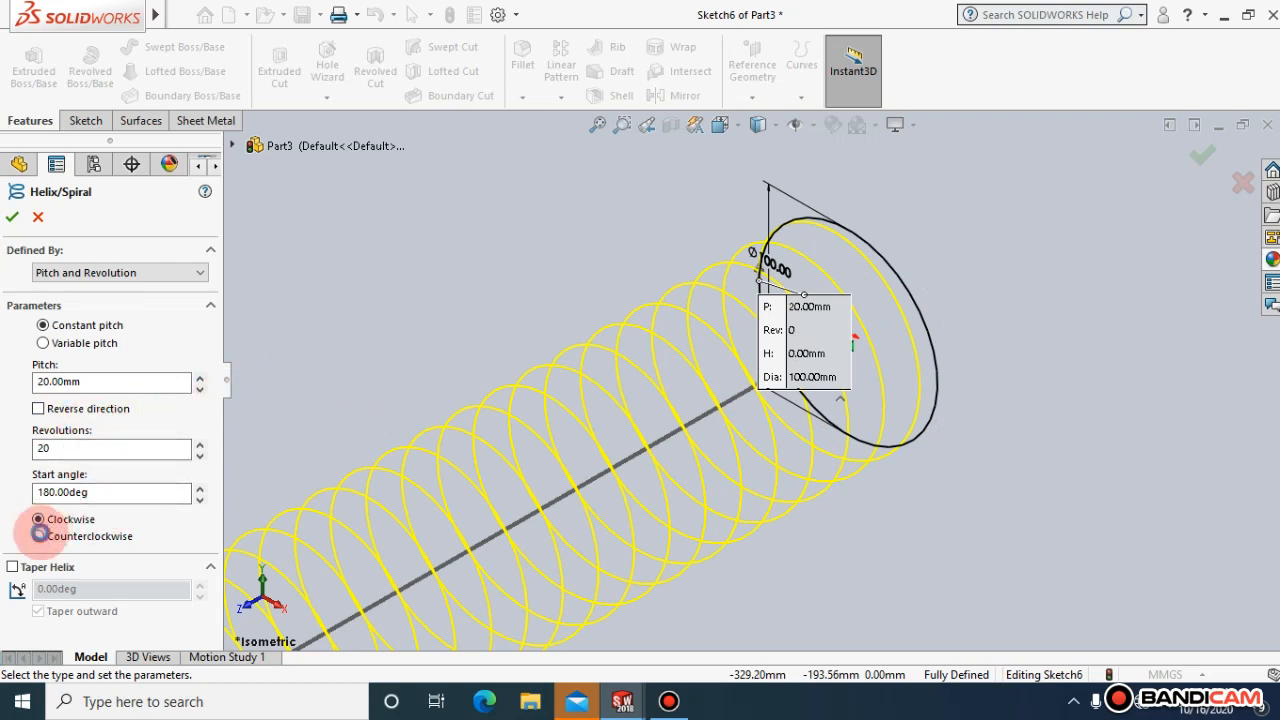
Make the helix run counterclockwise, leave the taper off, and create it
{"action": "left_click", "coordinate": [39, 537]}
{"action": "left_click", "coordinate": [39, 521]}
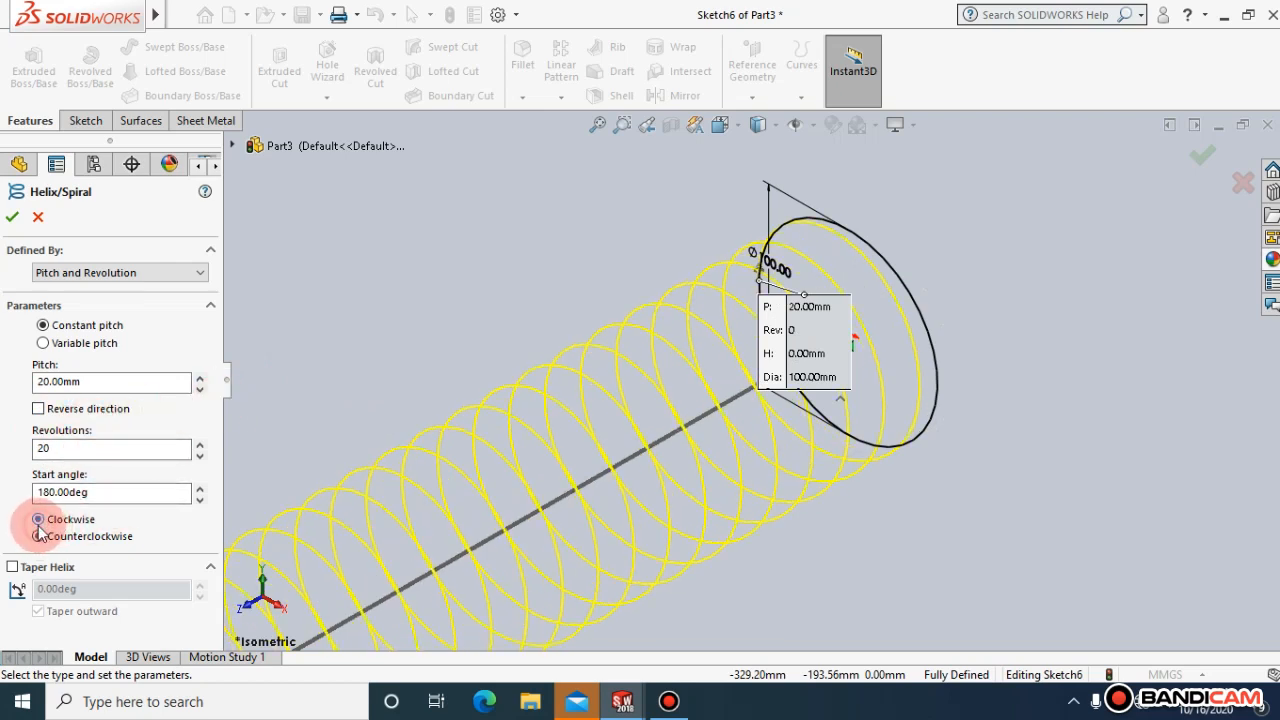
{"action": "left_click", "coordinate": [39, 536]}
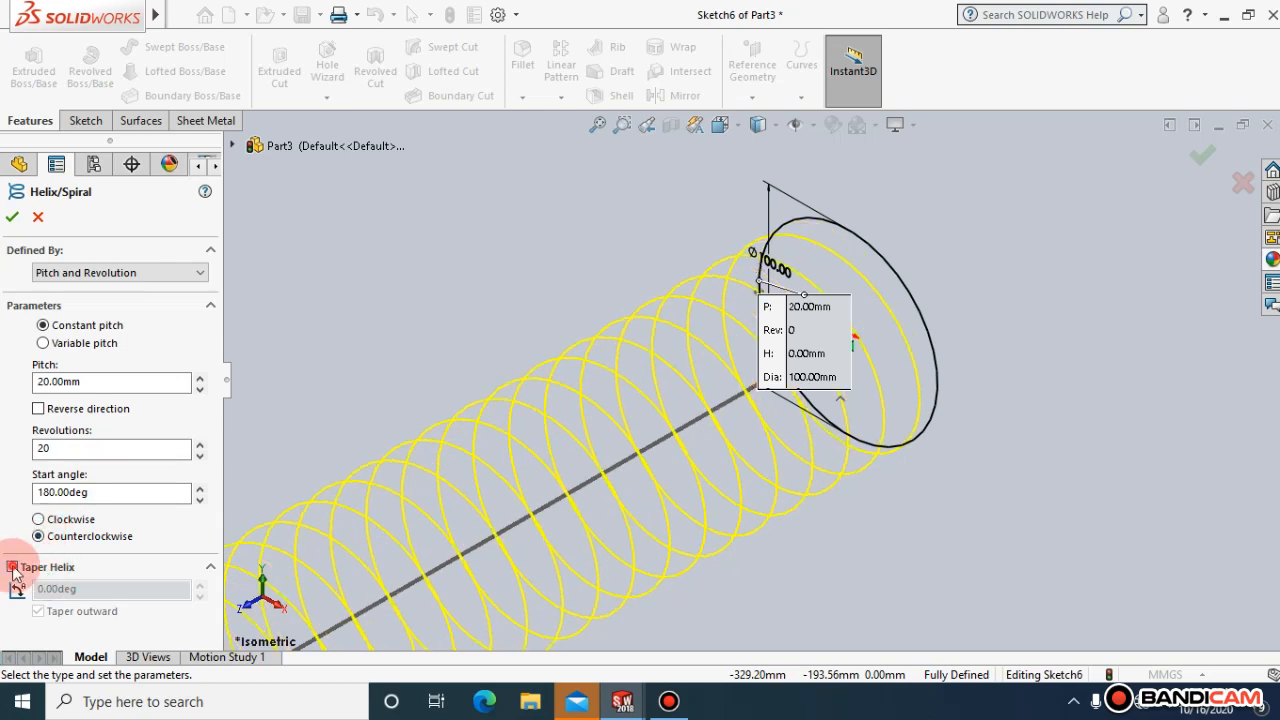
{"action": "left_click", "coordinate": [12, 567]}
{"action": "left_click", "coordinate": [12, 567]}
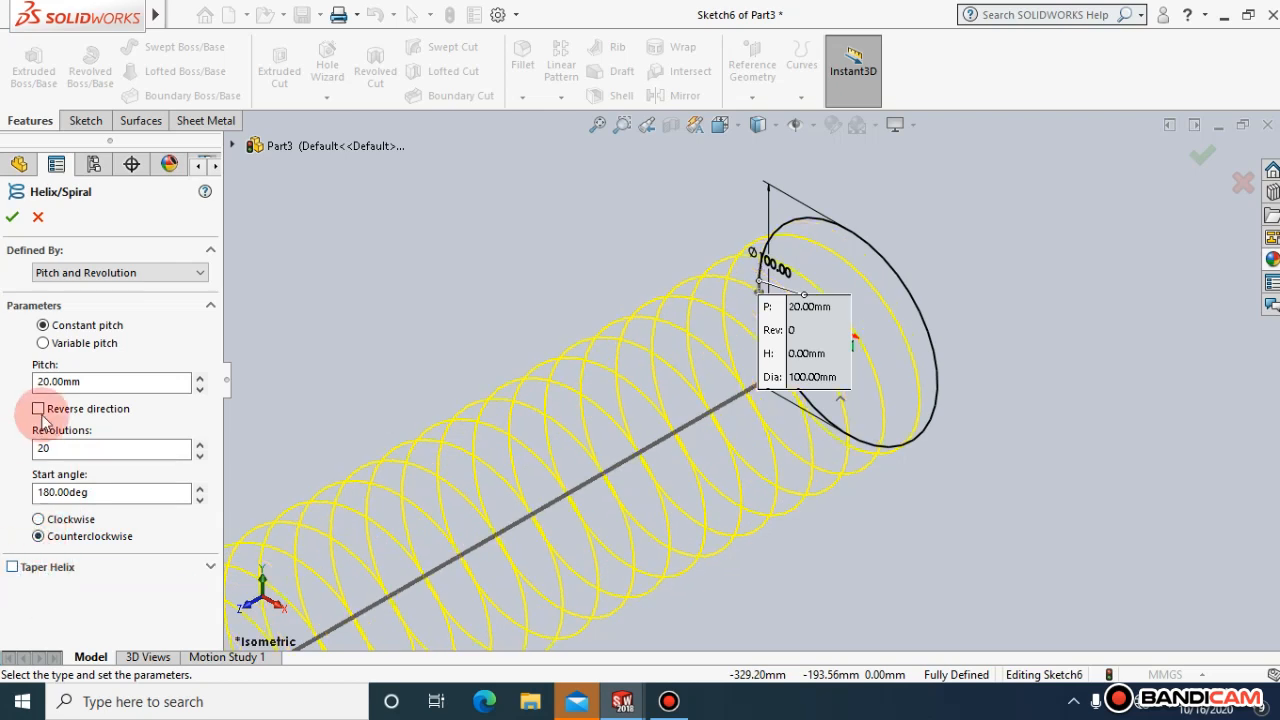
{"action": "left_click", "coordinate": [13, 218]}
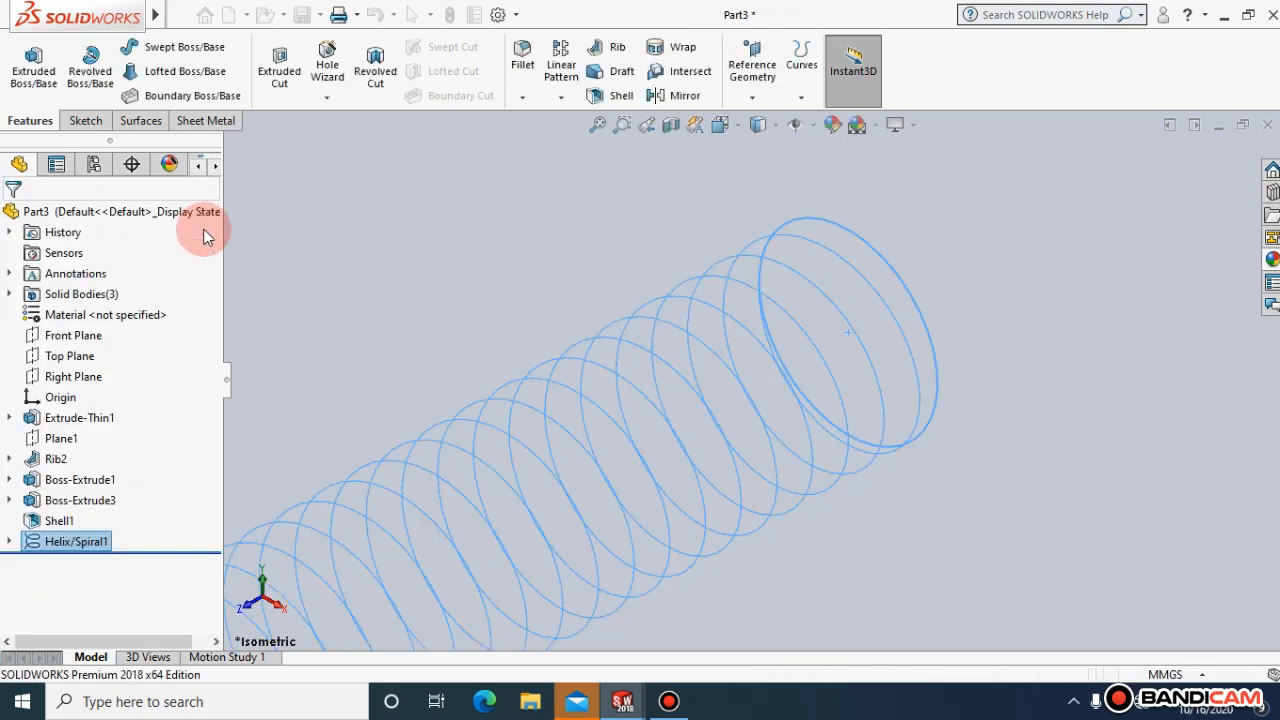
Create a reference plane coincident with the helix's start point and perpendicular to the helix curve
{"action": "left_click", "coordinate": [752, 96]}
{"action": "left_click", "coordinate": [772, 120]}
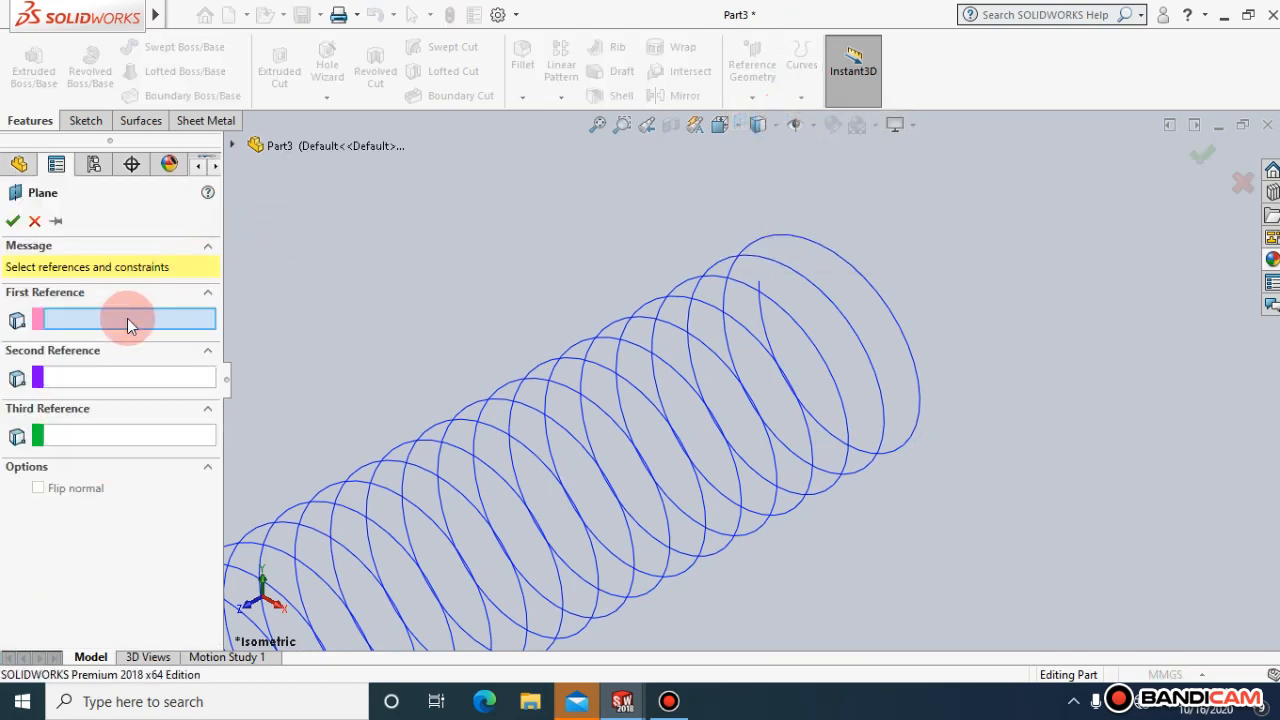
{"action": "left_click", "coordinate": [759, 283]}
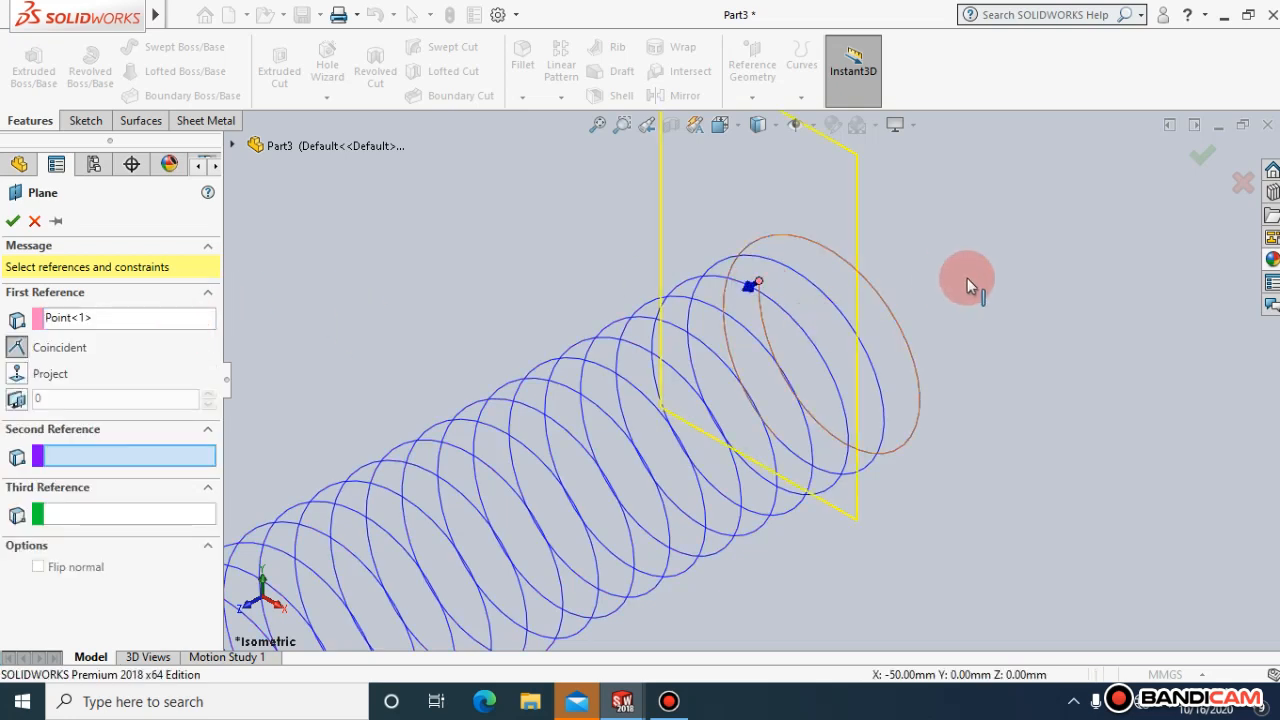
{"action": "left_click", "coordinate": [896, 322]}
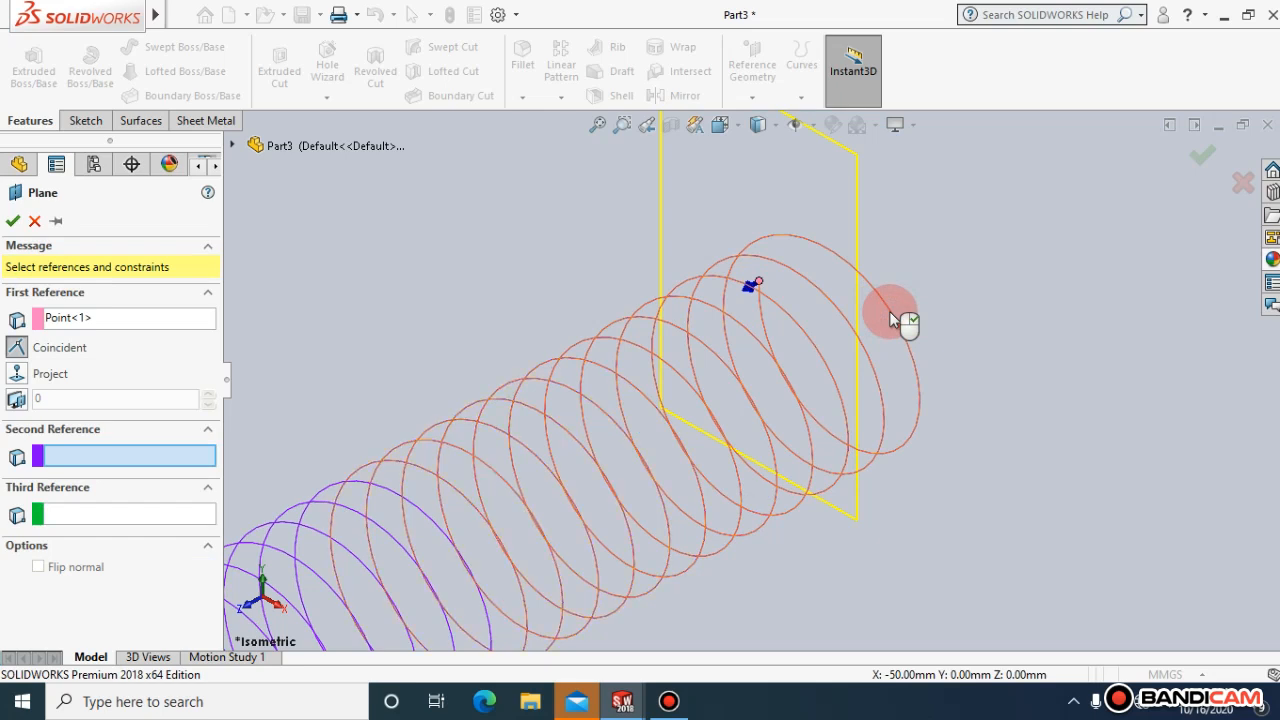
{"action": "left_click", "coordinate": [889, 311]}
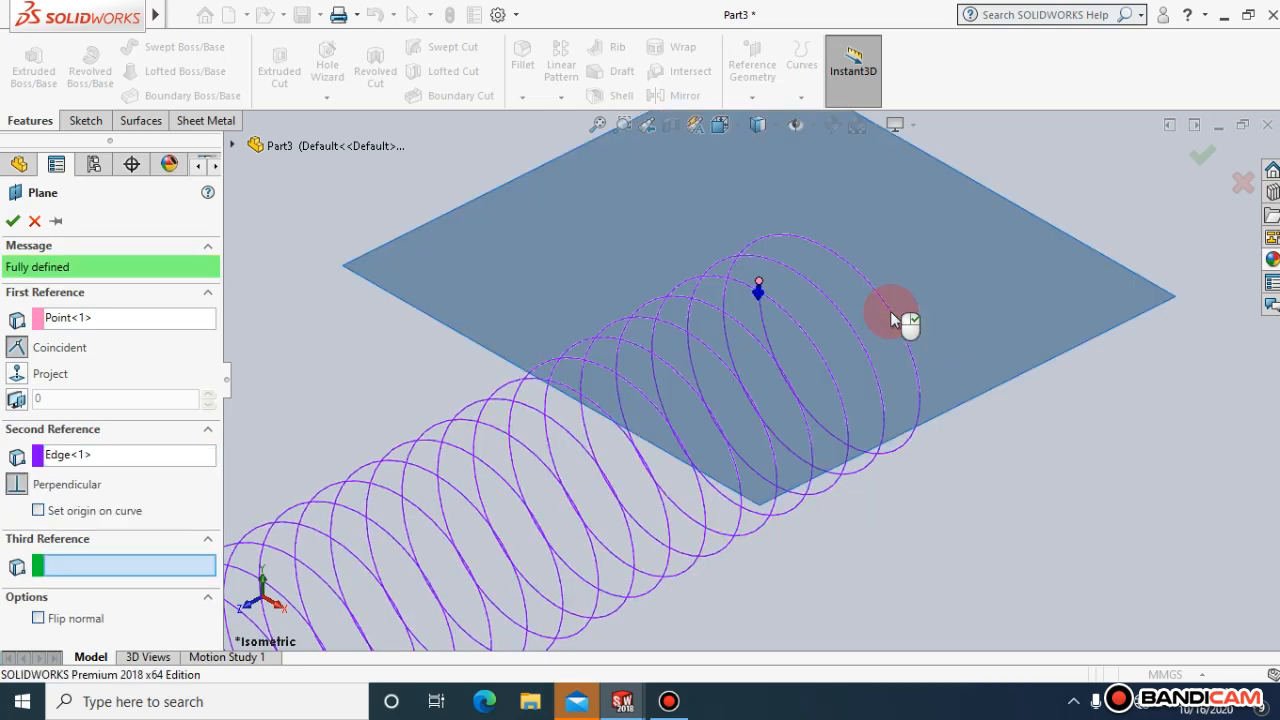
{"action": "left_click", "coordinate": [13, 220]}
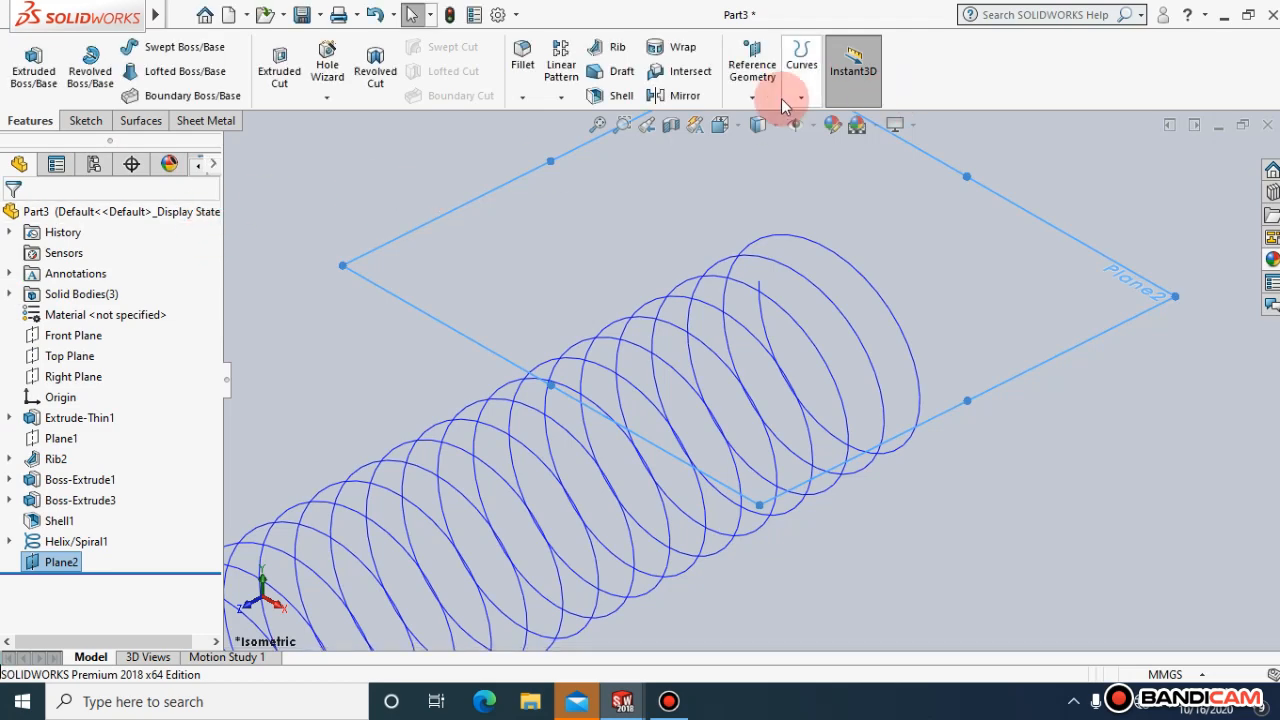
Try to sketch a small circle on the new plane, centred on the helix's start point
{"action": "key", "text": "ctrl+8"}
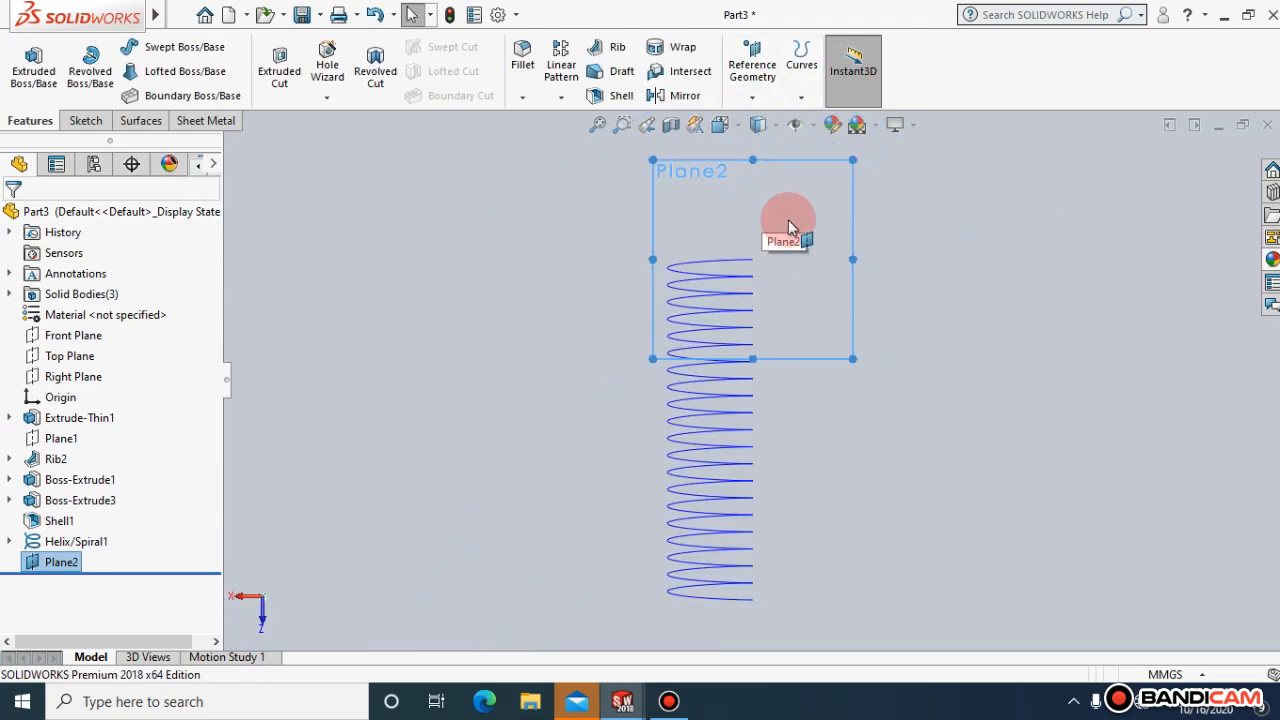
{"action": "key", "text": "ctrl+8"}
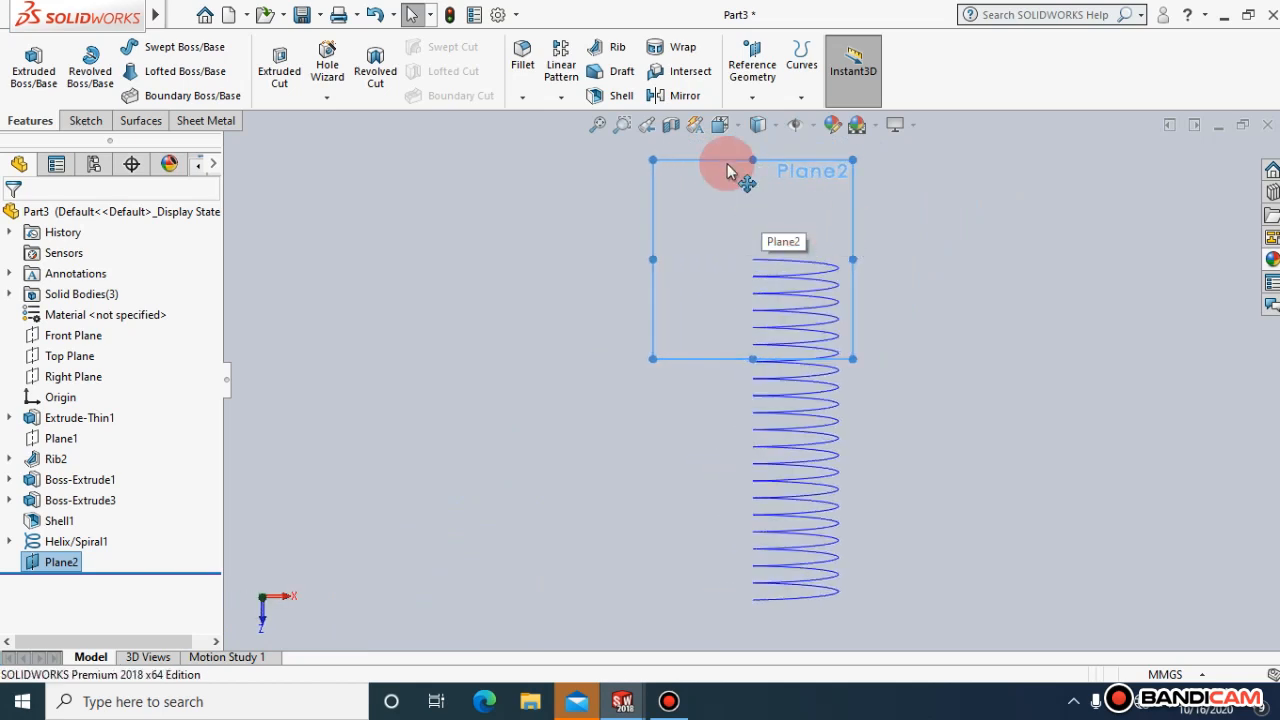
{"action": "left_click", "coordinate": [84, 121]}
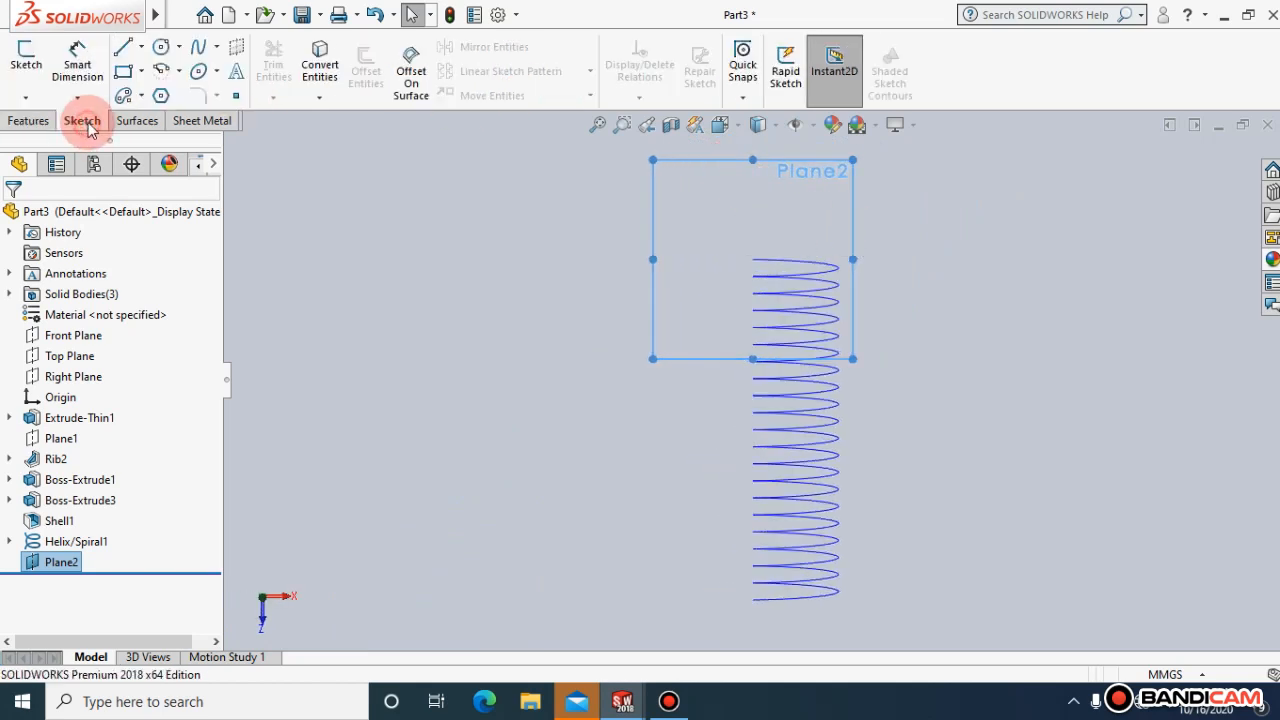
{"action": "left_click", "coordinate": [160, 46]}
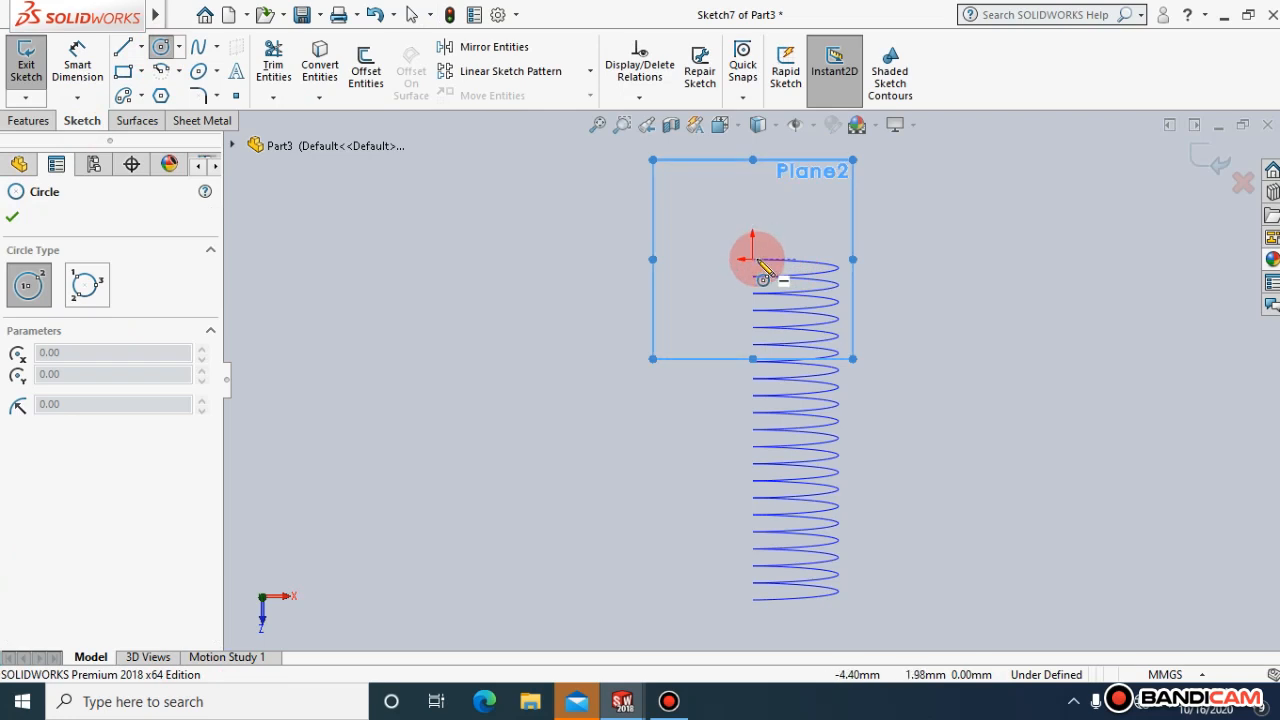
{"action": "left_click", "coordinate": [753, 260]}
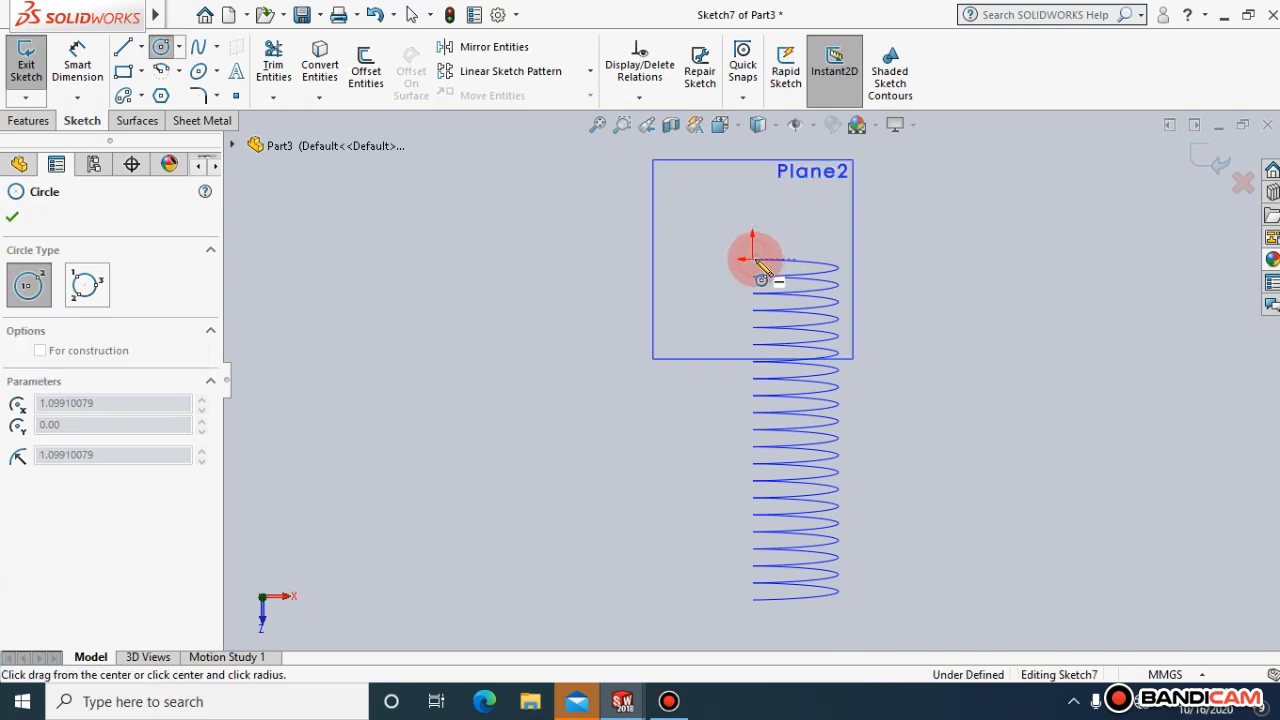
{"action": "left_click", "coordinate": [761, 261]}
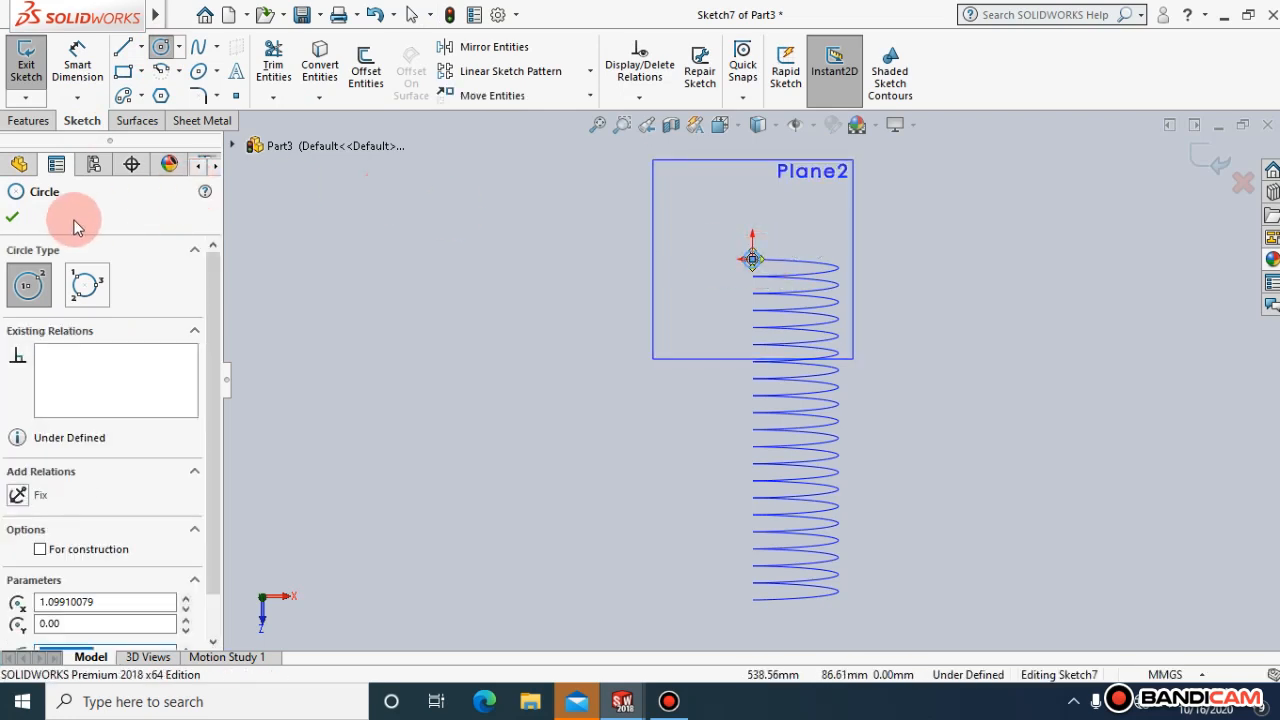
{"action": "left_click", "coordinate": [12, 222]}
{"action": "left_click", "coordinate": [622, 124]}
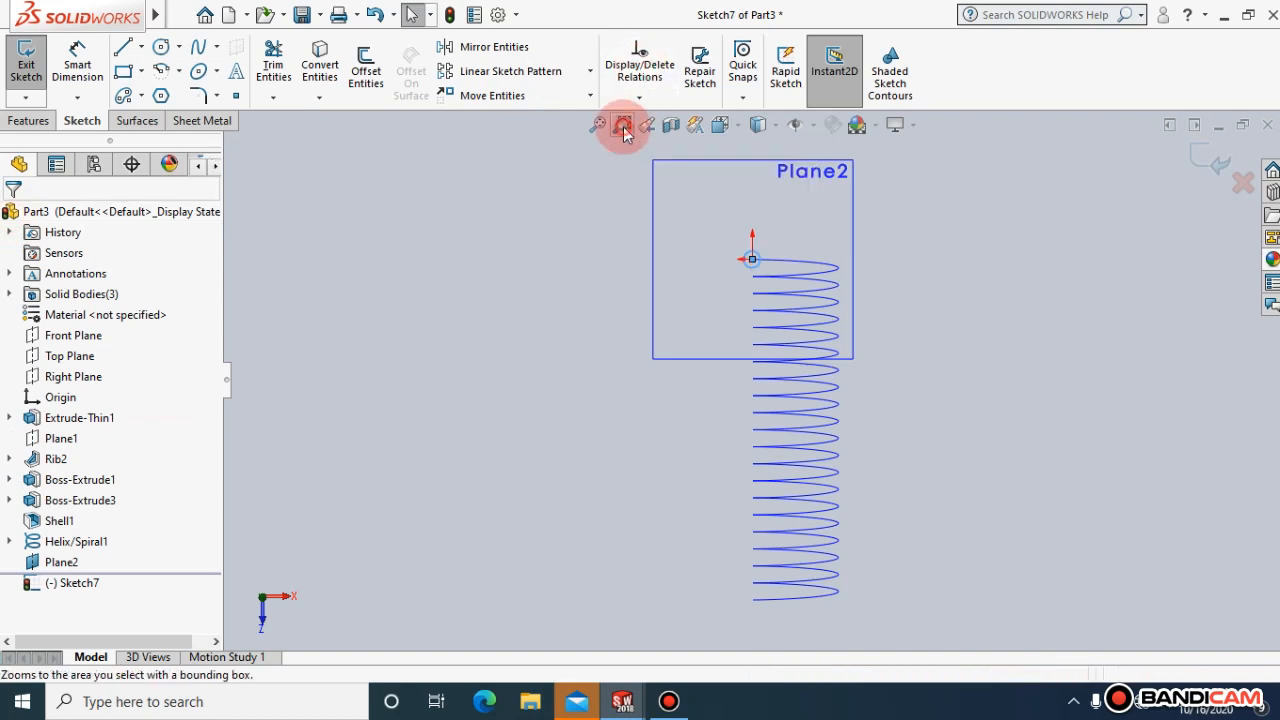
{"action": "left_click_drag", "start_coordinate": [686, 204], "coordinate": [723, 237]}
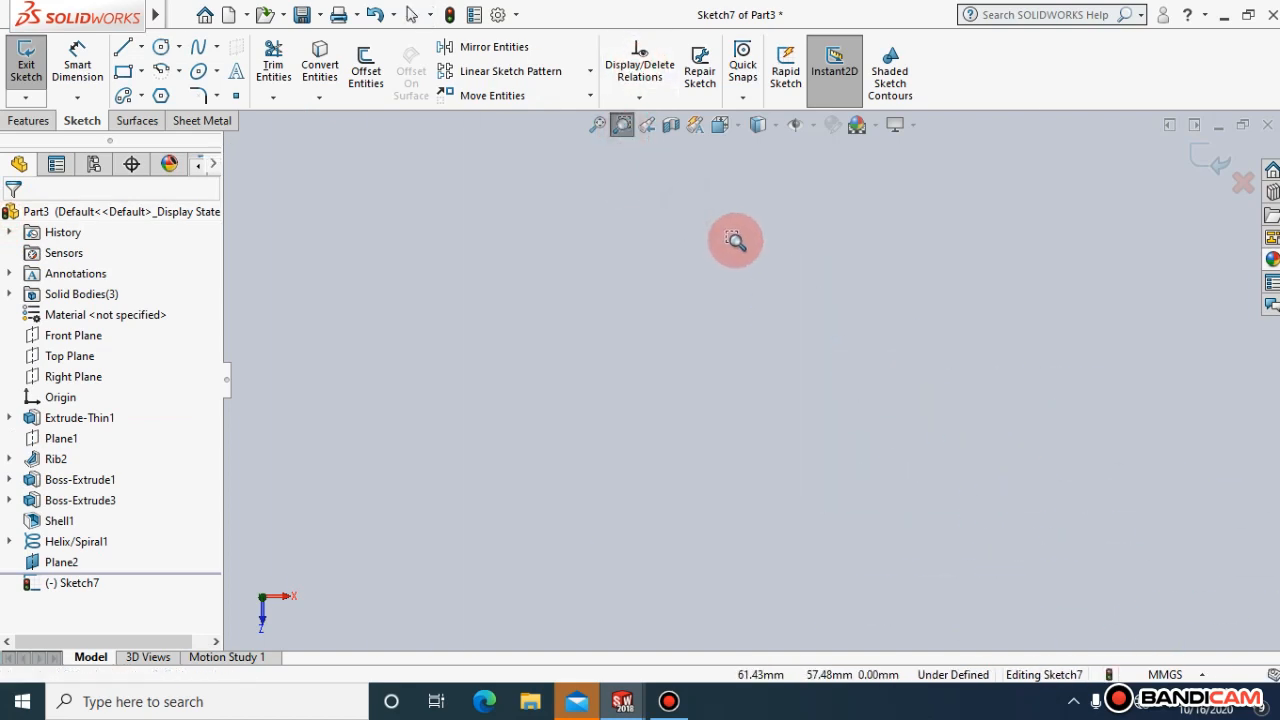
{"action": "key", "text": "Escape"}
{"action": "key", "text": "Escape"}
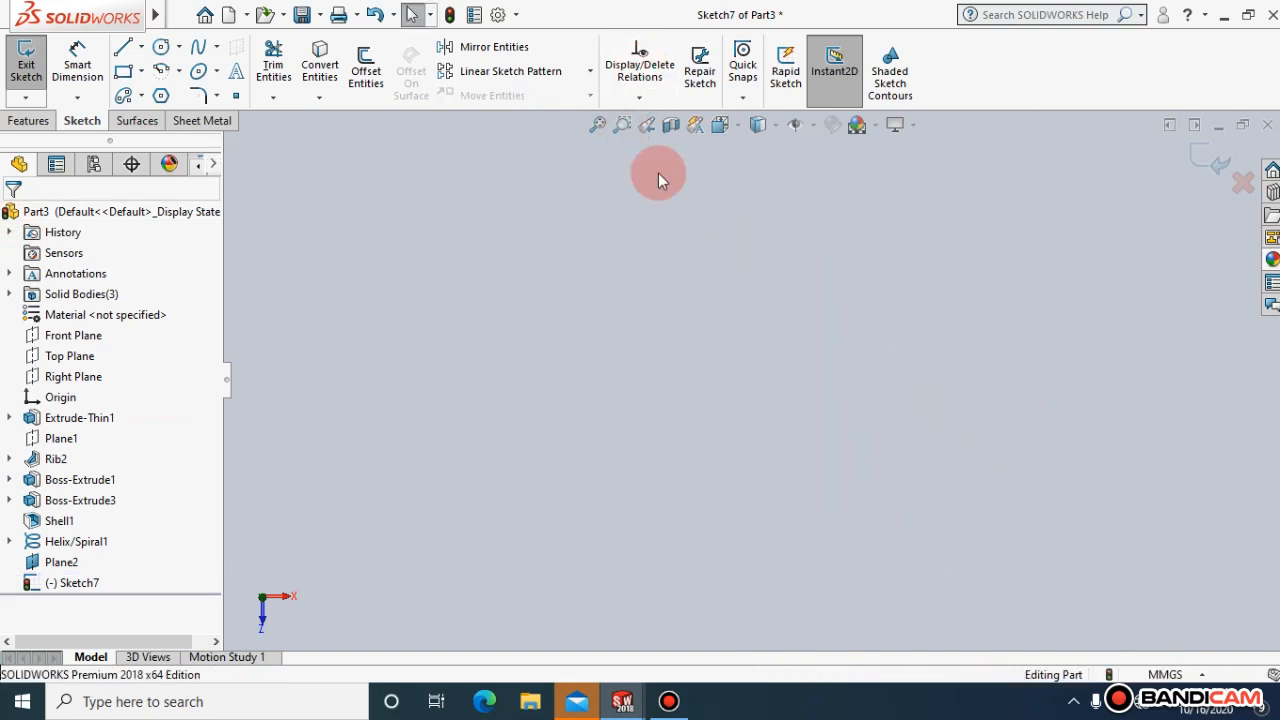
{"action": "left_click", "coordinate": [604, 126]}
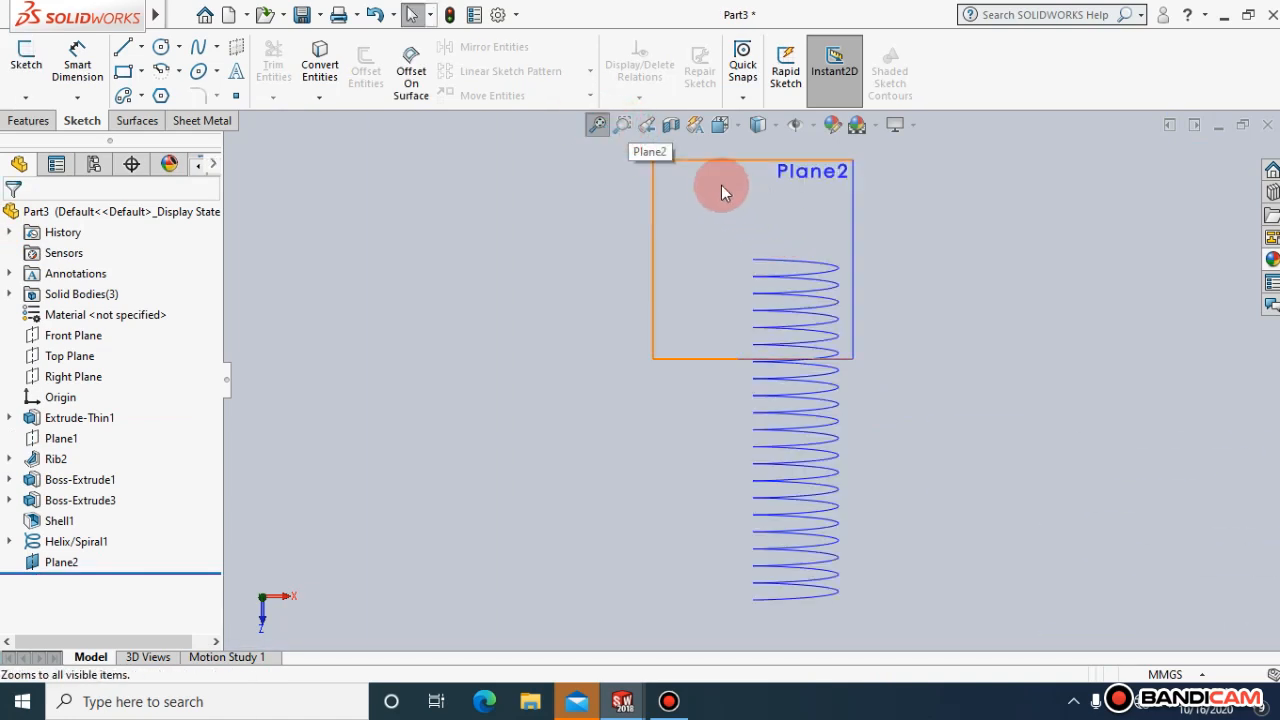
{"action": "left_click", "coordinate": [621, 124]}
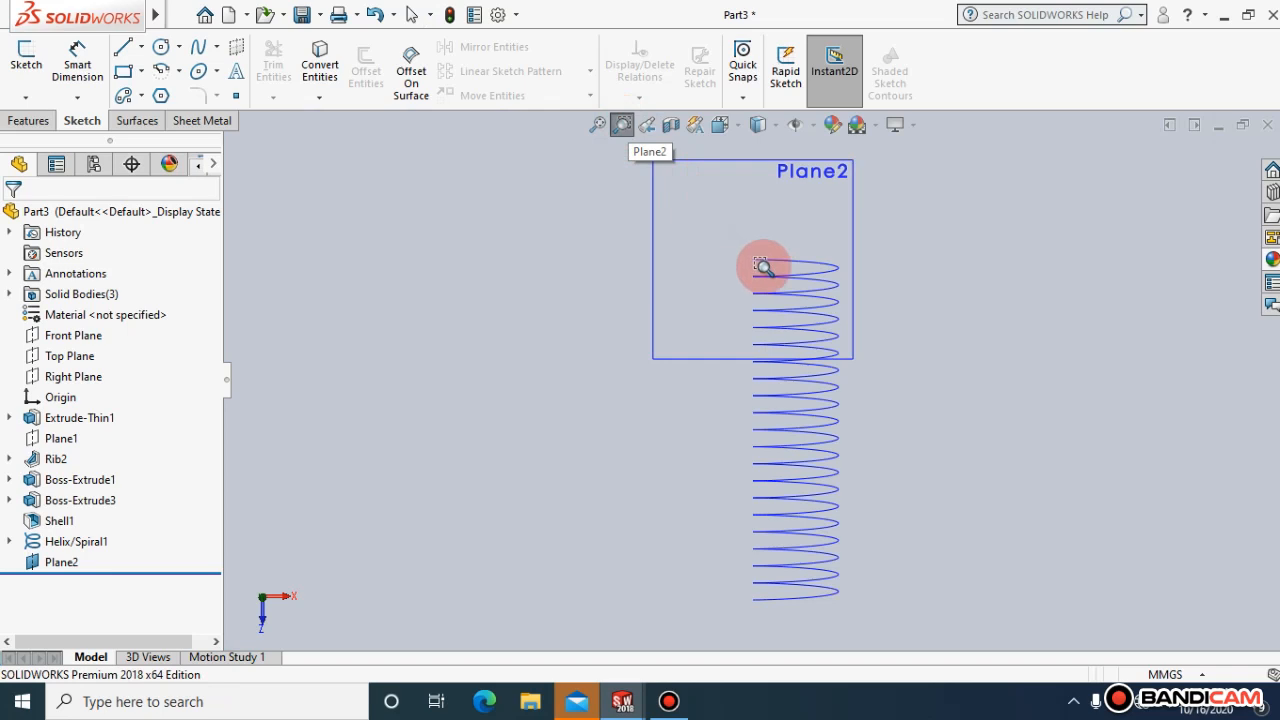
{"action": "left_click_drag", "start_coordinate": [751, 249], "coordinate": [776, 273]}
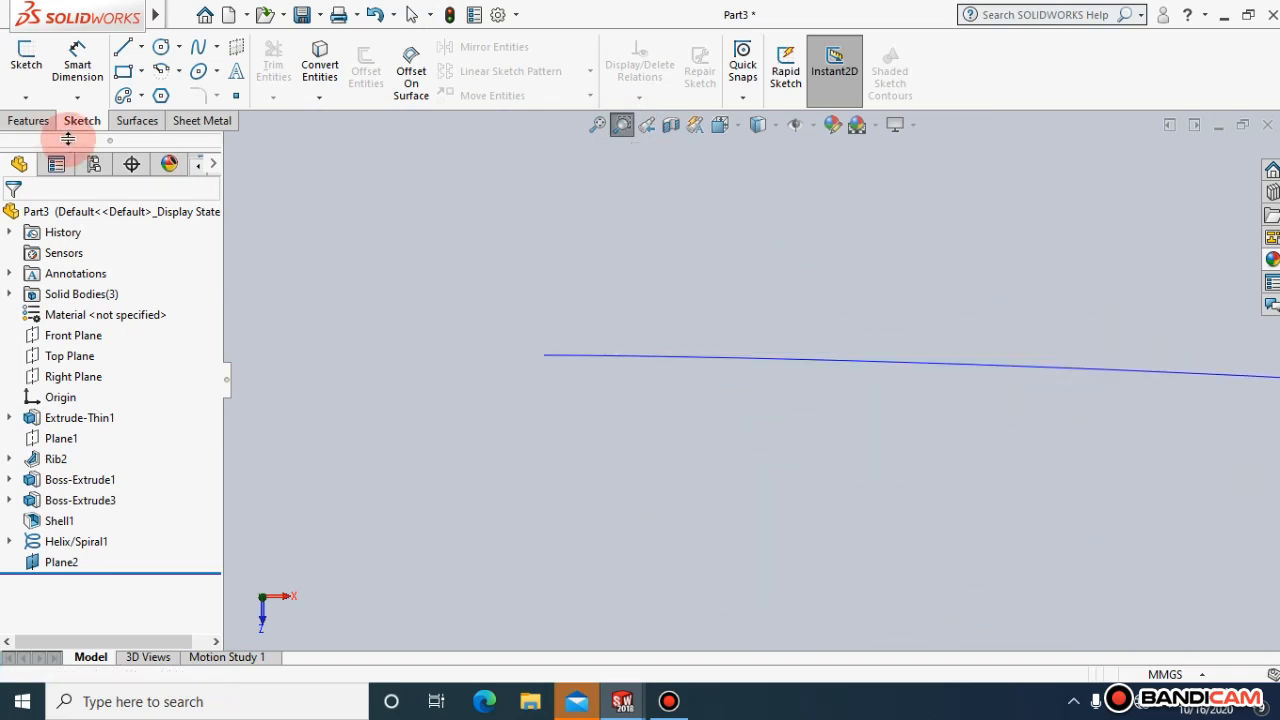
{"action": "left_click", "coordinate": [160, 50]}
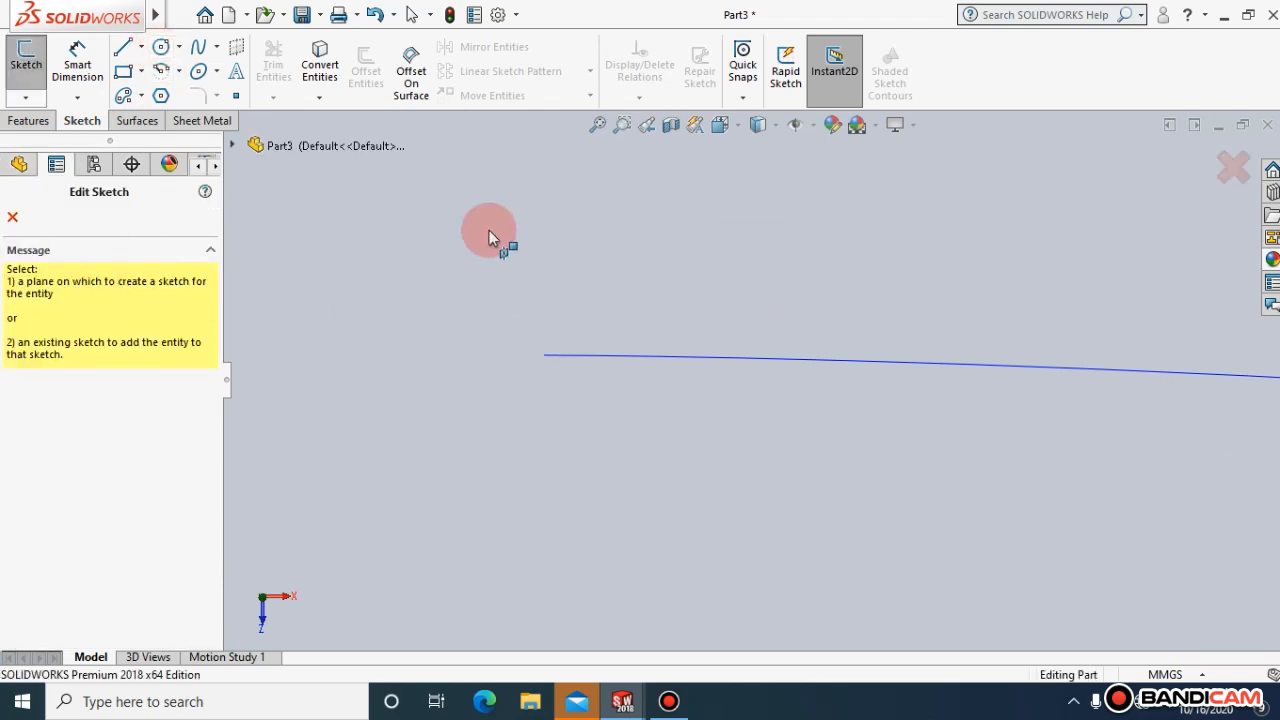
{"action": "left_click", "coordinate": [697, 126]}
{"action": "left_click", "coordinate": [597, 124]}
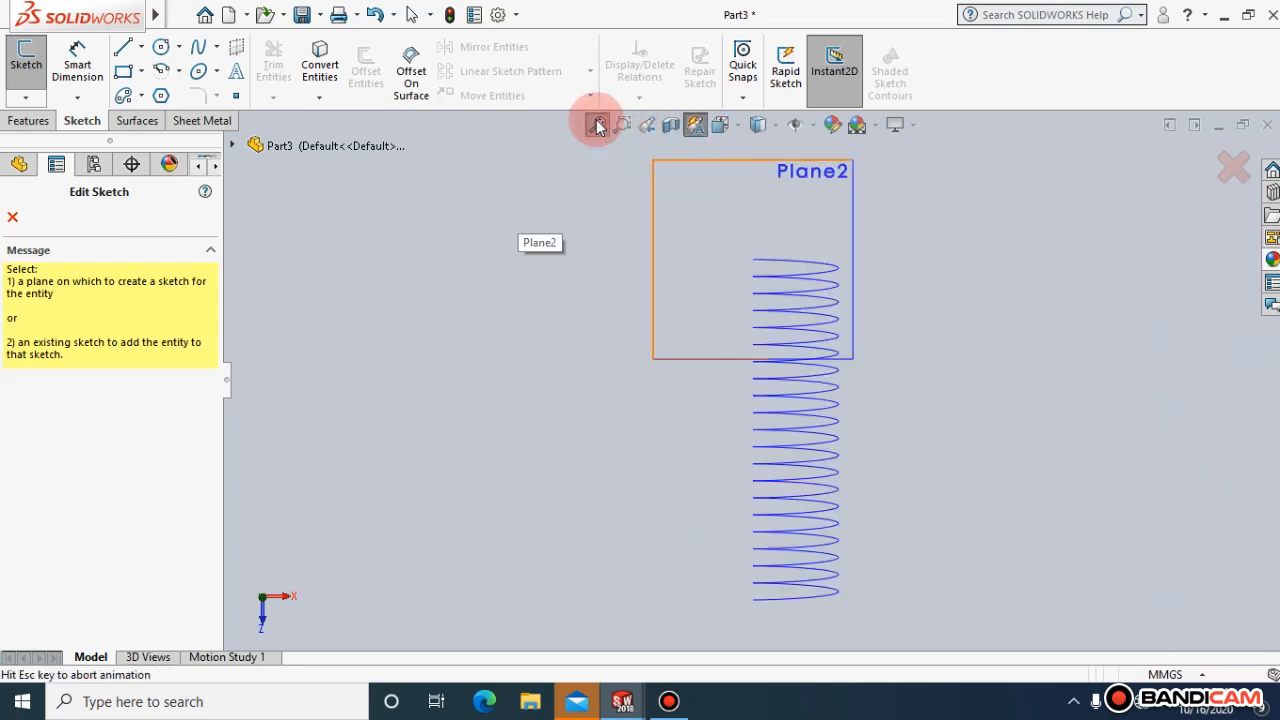
{"action": "left_click", "coordinate": [763, 158]}
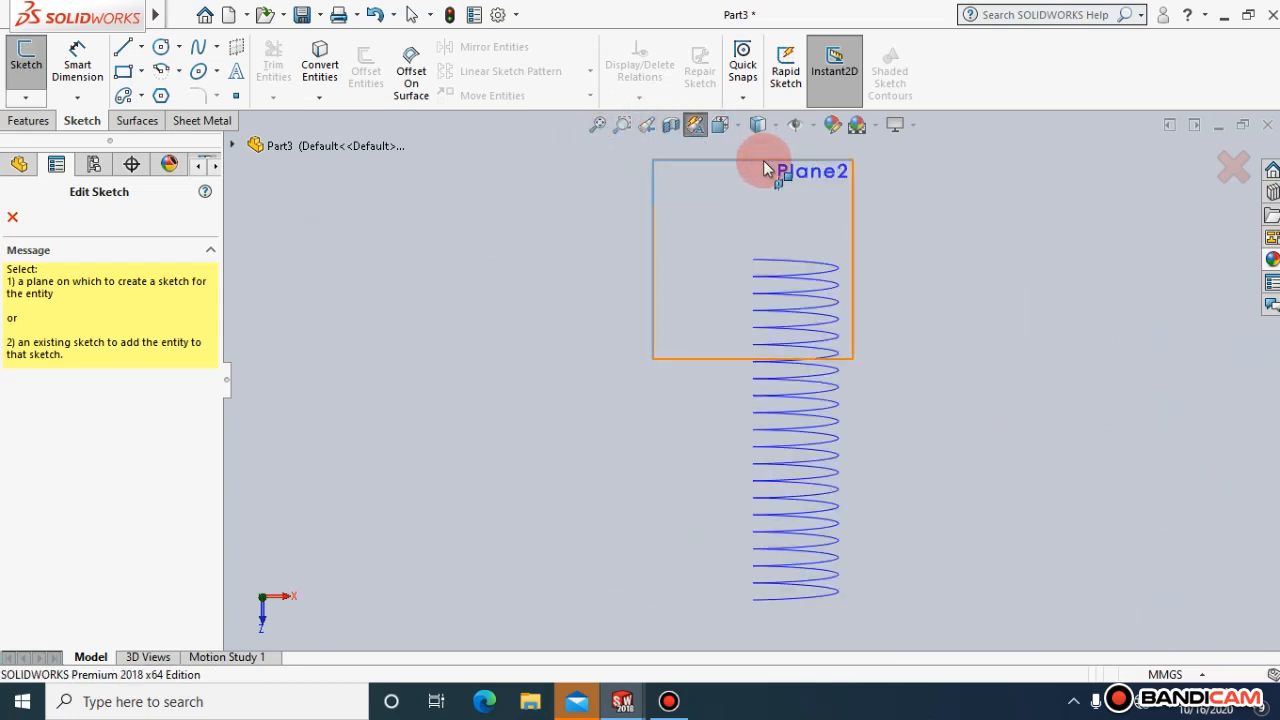
{"action": "right_click", "coordinate": [763, 161]}
{"action": "left_click", "coordinate": [702, 170]}
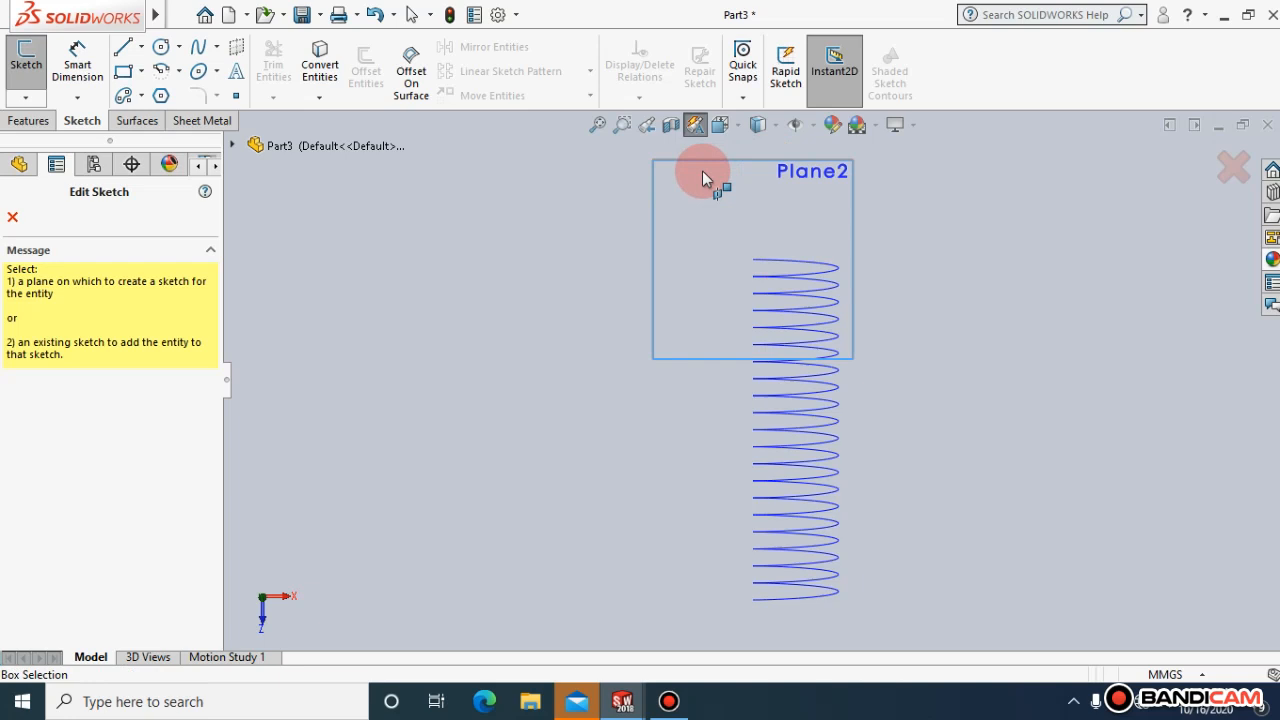
{"action": "left_click", "coordinate": [1232, 167]}
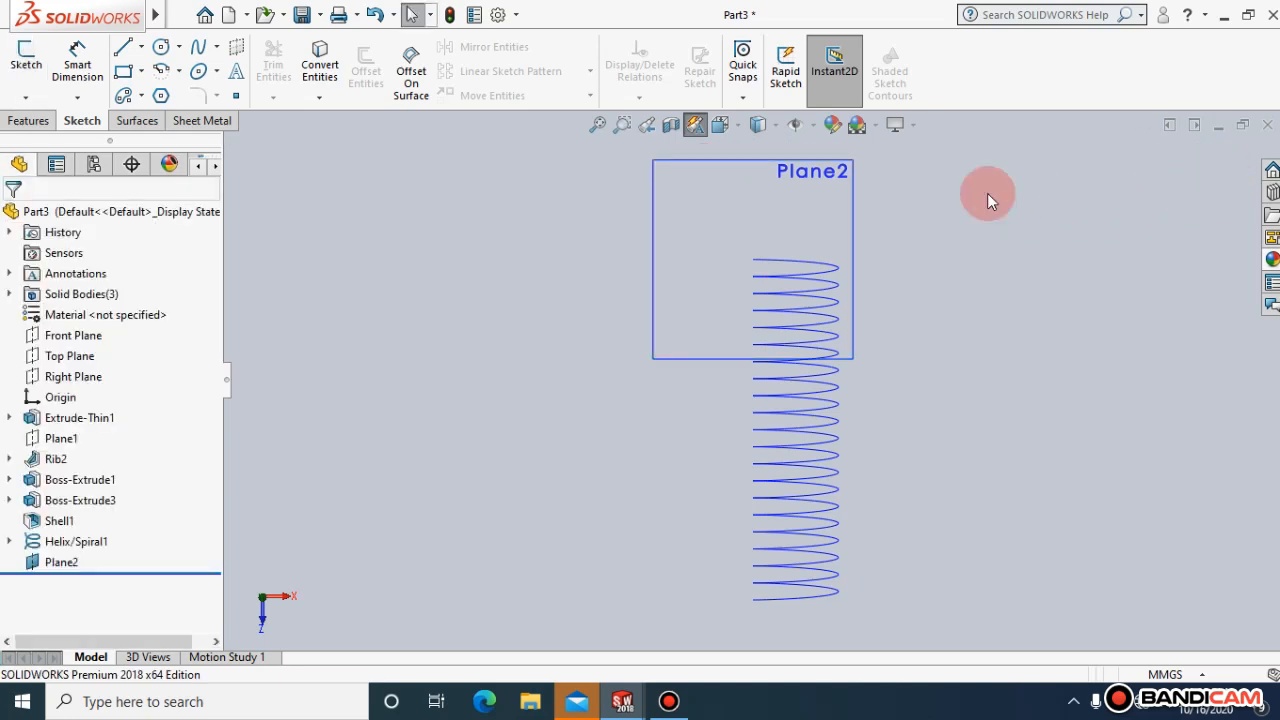
Start a sketch on Plane2 and draw a circle about 3.12 mm in radius centred on the helix's start point
{"action": "right_click", "coordinate": [797, 165]}
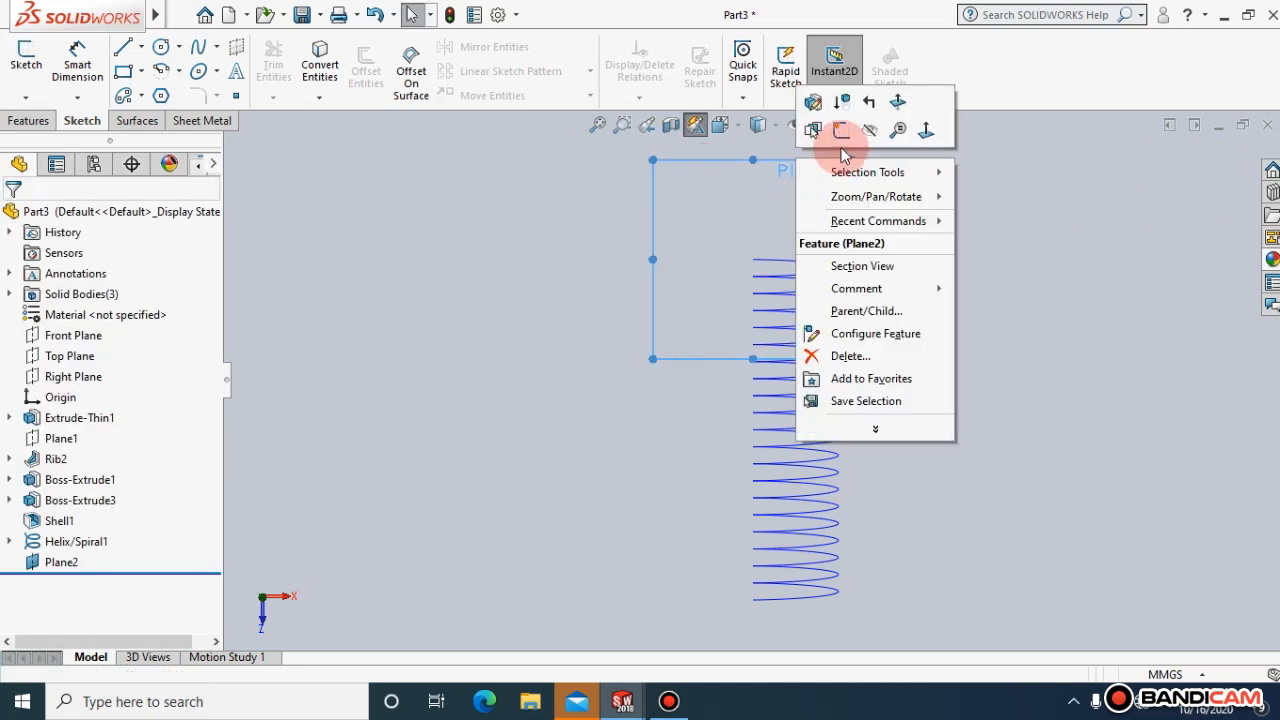
{"action": "left_click", "coordinate": [838, 131]}
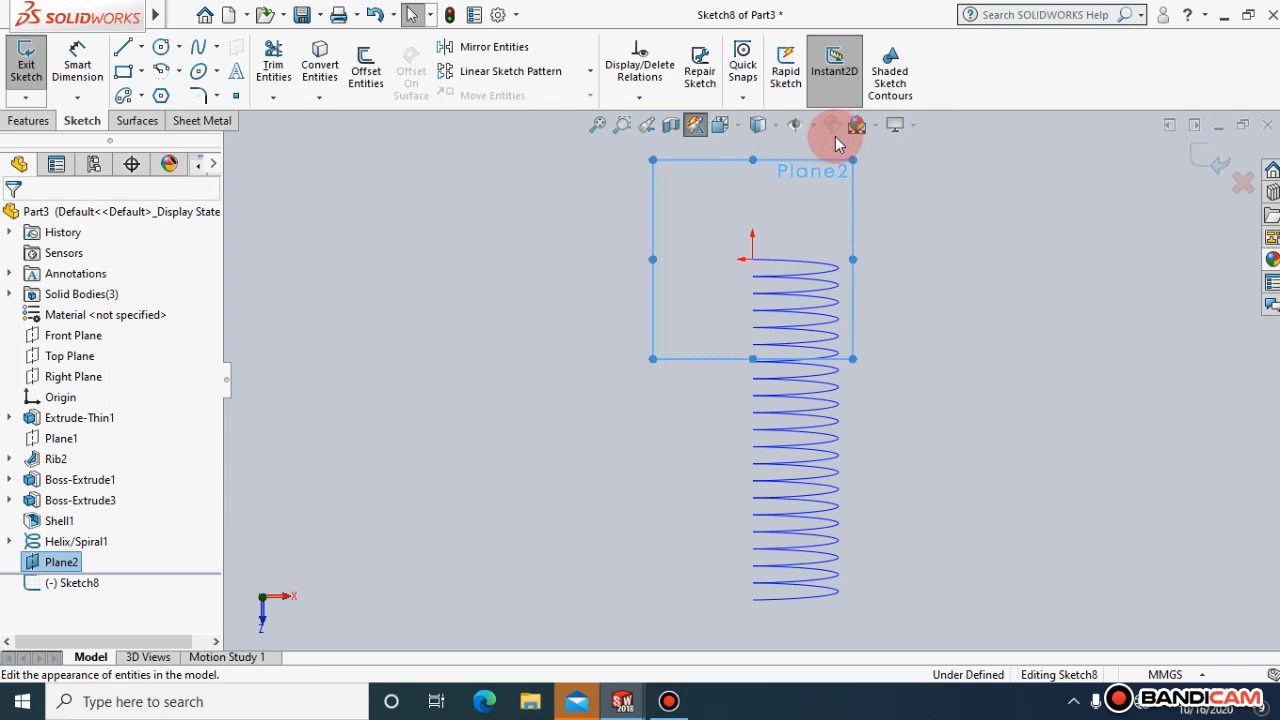
{"action": "left_click", "coordinate": [622, 125]}
{"action": "left_click_drag", "start_coordinate": [737, 235], "coordinate": [771, 271]}
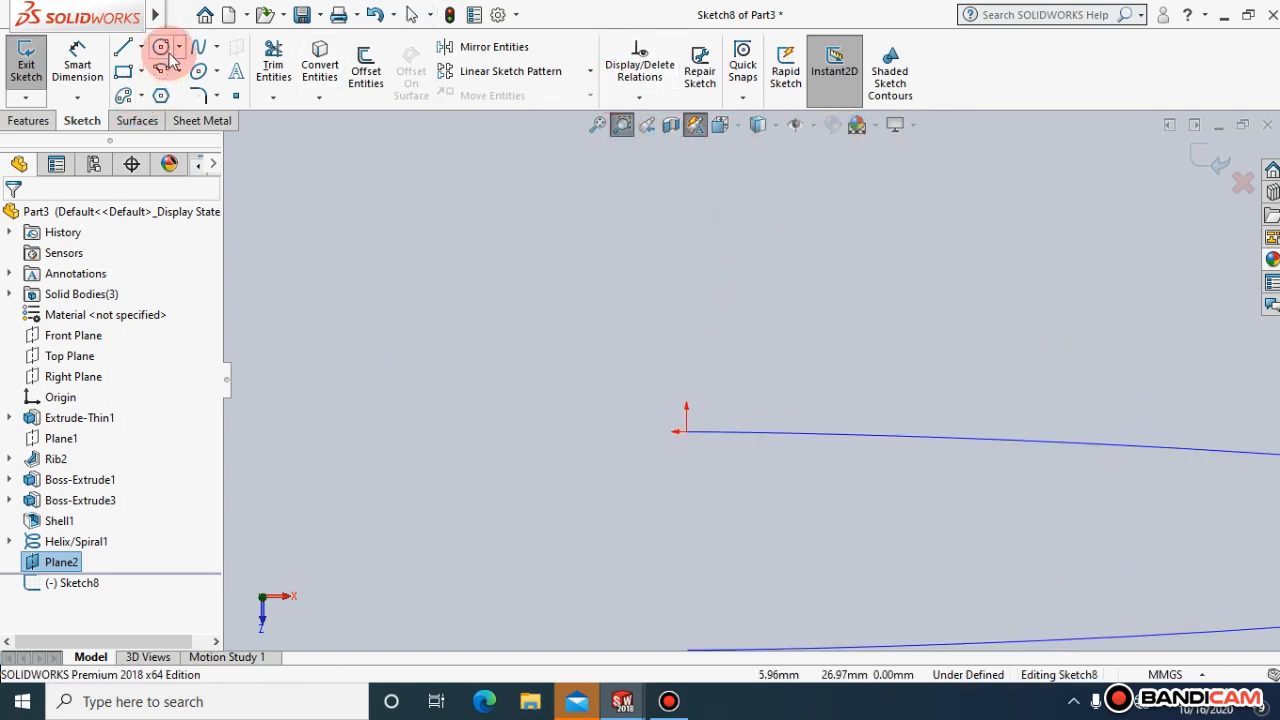
{"action": "left_click", "coordinate": [161, 47]}
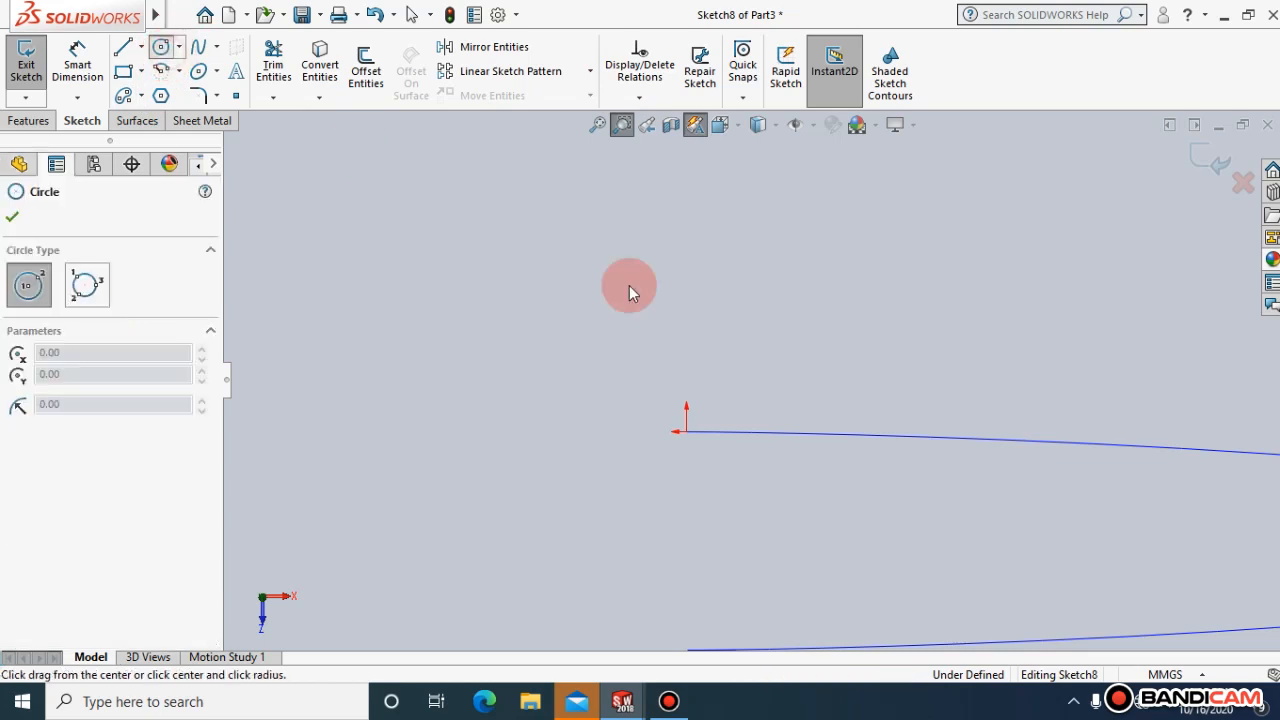
{"action": "left_click", "coordinate": [687, 431]}
{"action": "left_click", "coordinate": [722, 441]}
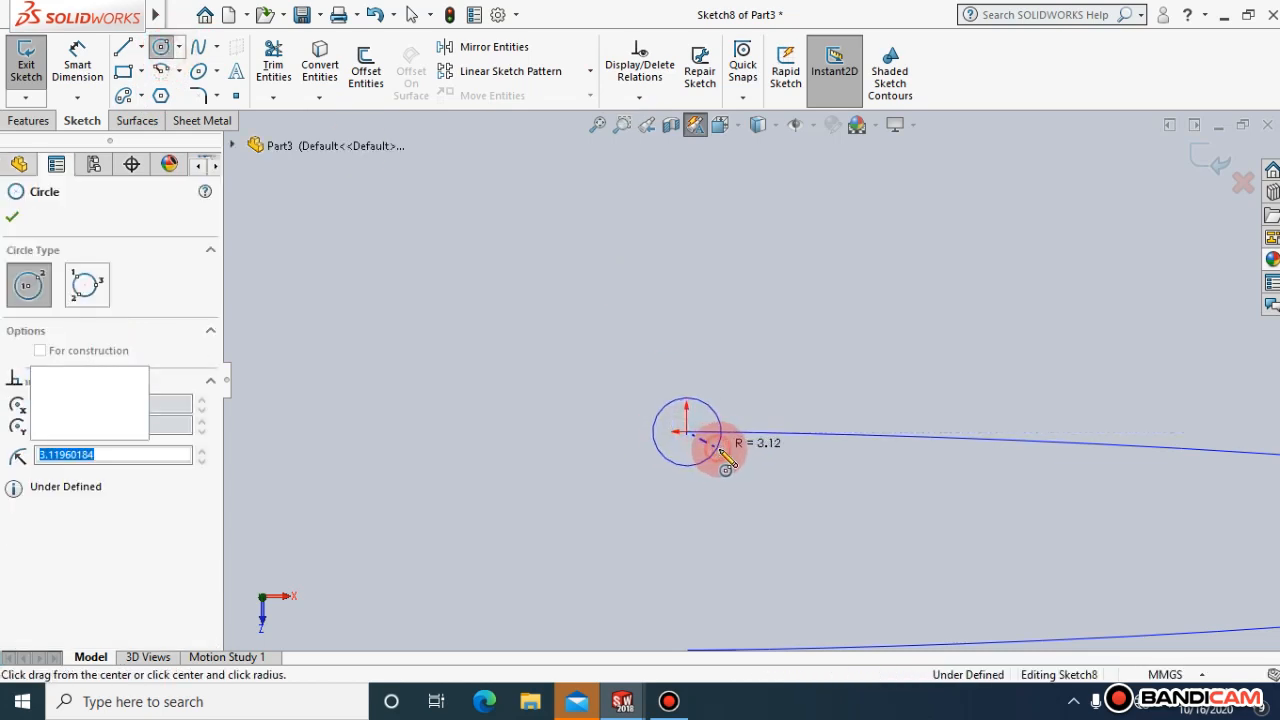
Dimension the profile circle's diameter at 8 mm and exit the sketch
{"action": "left_click", "coordinate": [78, 62]}
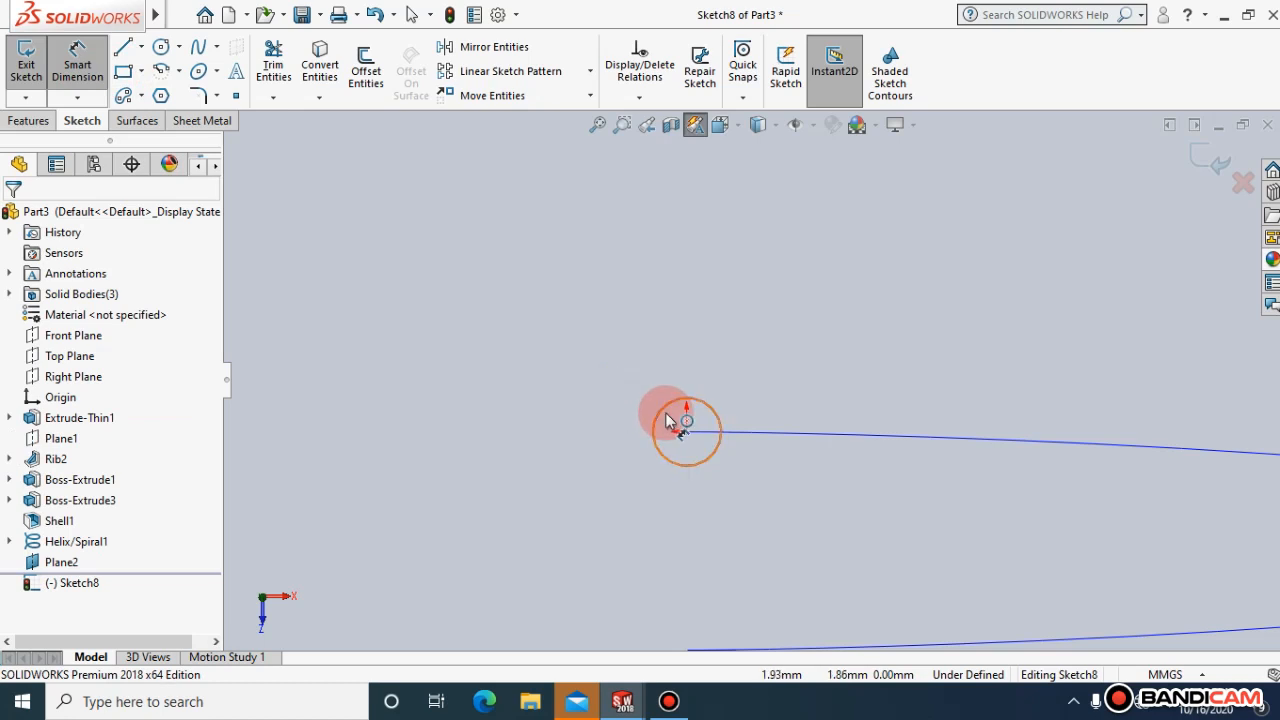
{"action": "left_click", "coordinate": [621, 390]}
{"action": "left_click", "coordinate": [615, 386]}
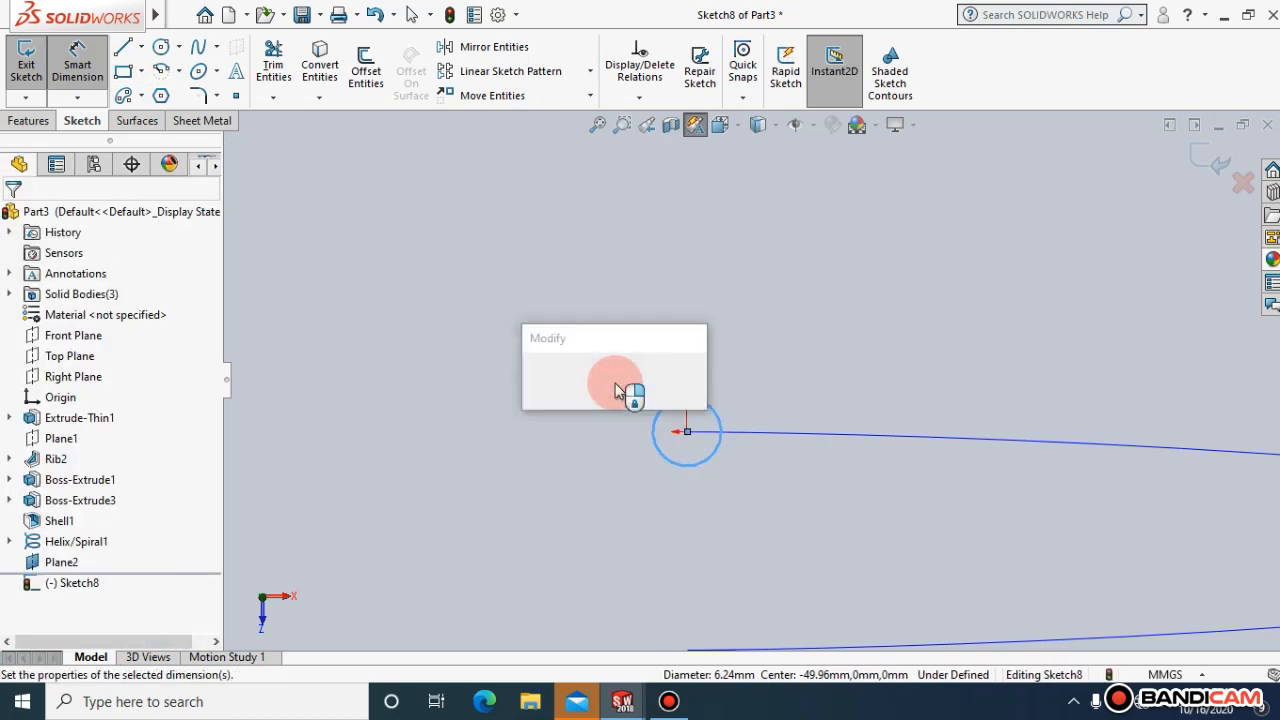
{"action": "type", "text": "10"}
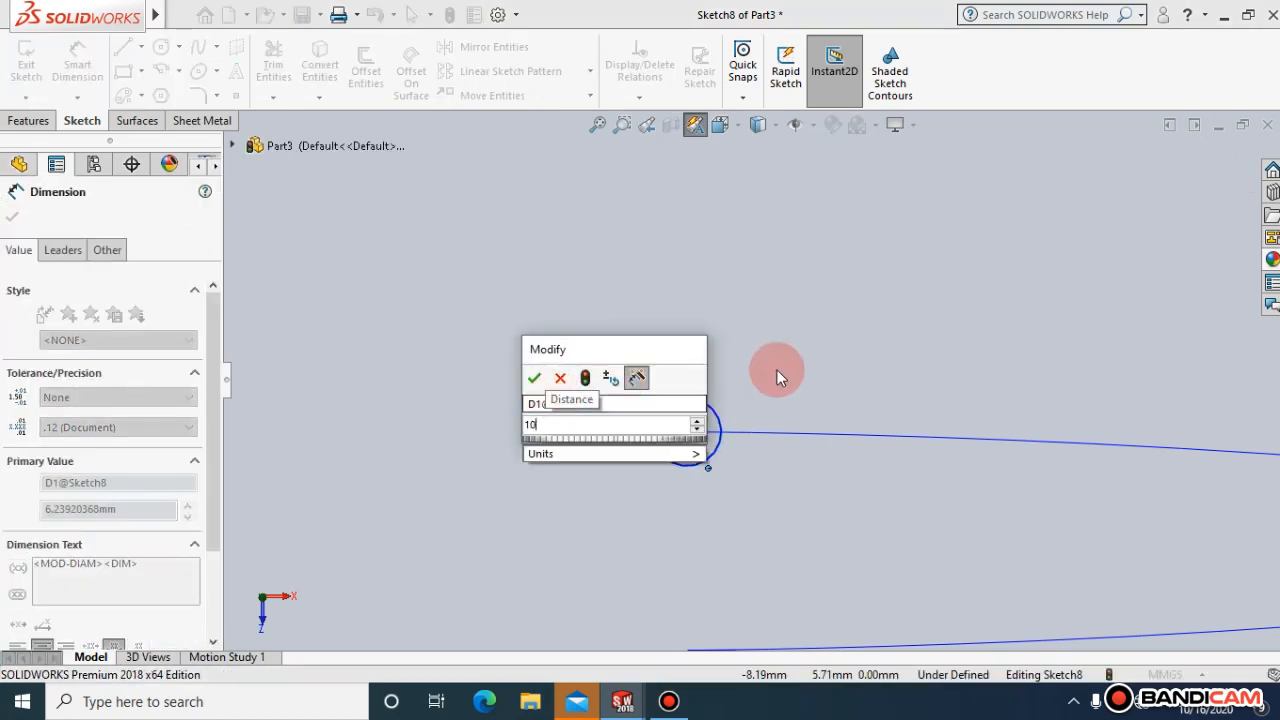
{"action": "key", "text": "BackSpace"}
{"action": "key", "text": "BackSpace"}
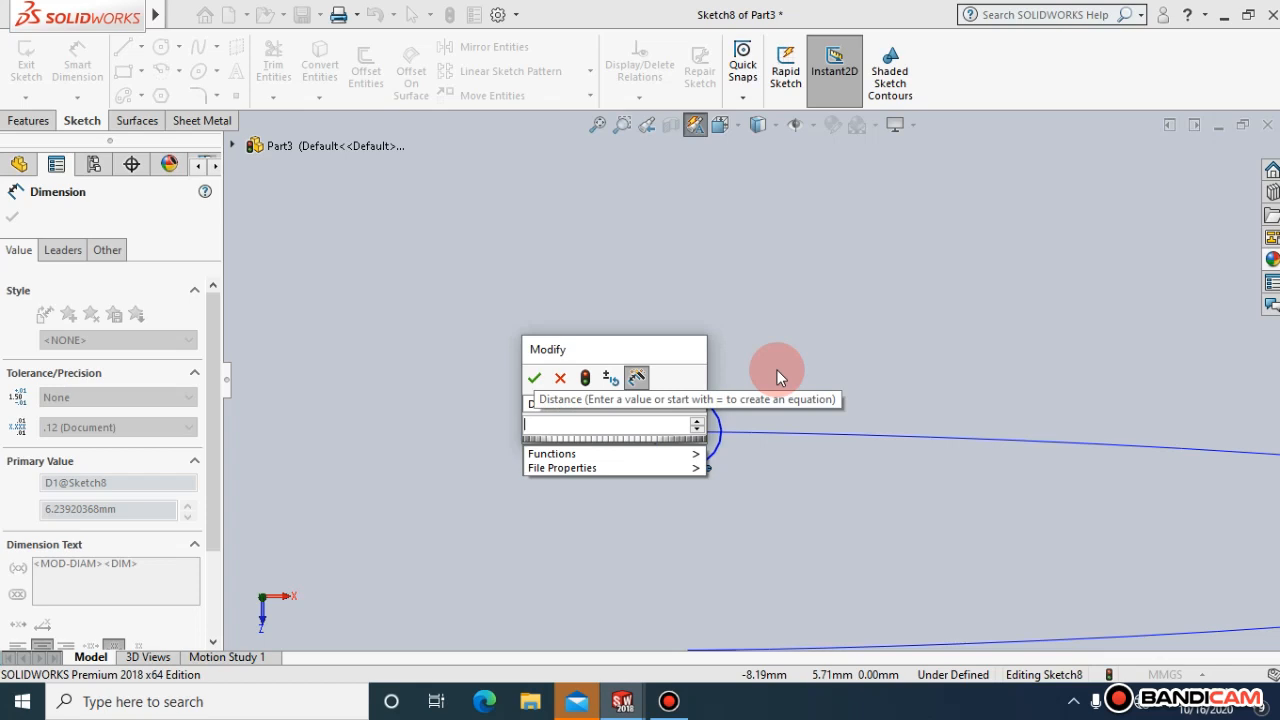
{"action": "type", "text": "8"}
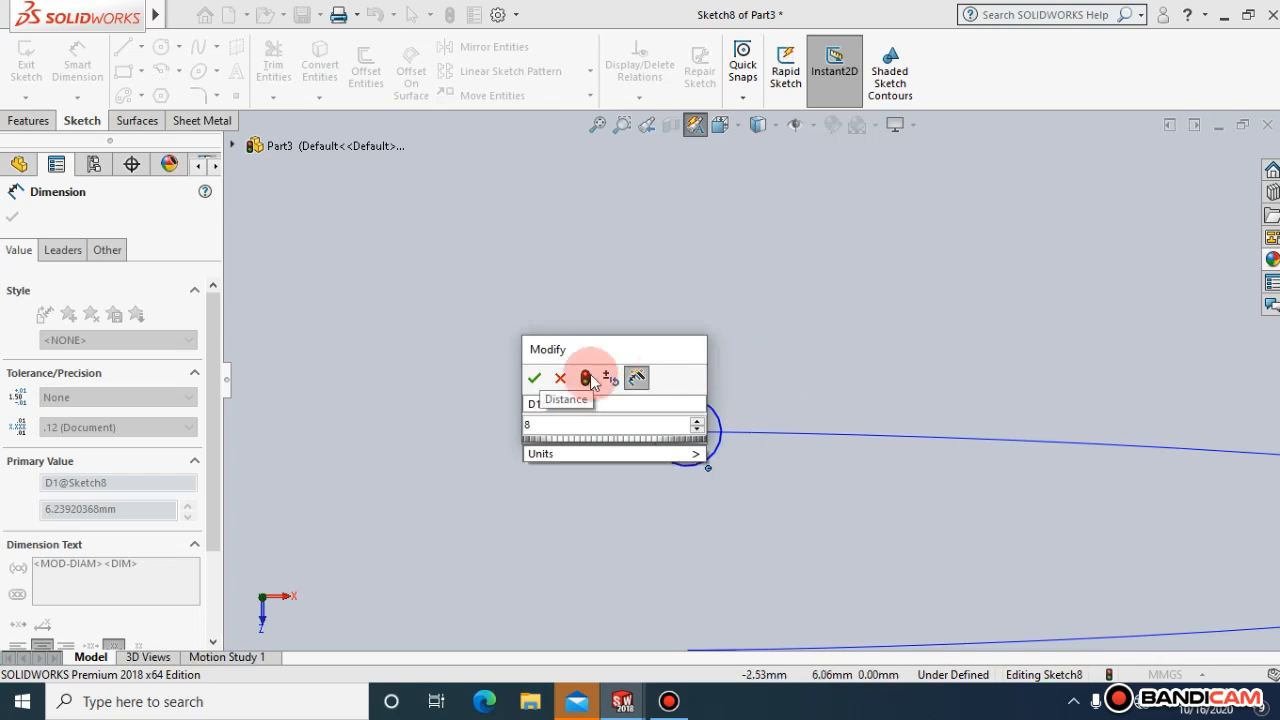
{"action": "left_click", "coordinate": [537, 380]}
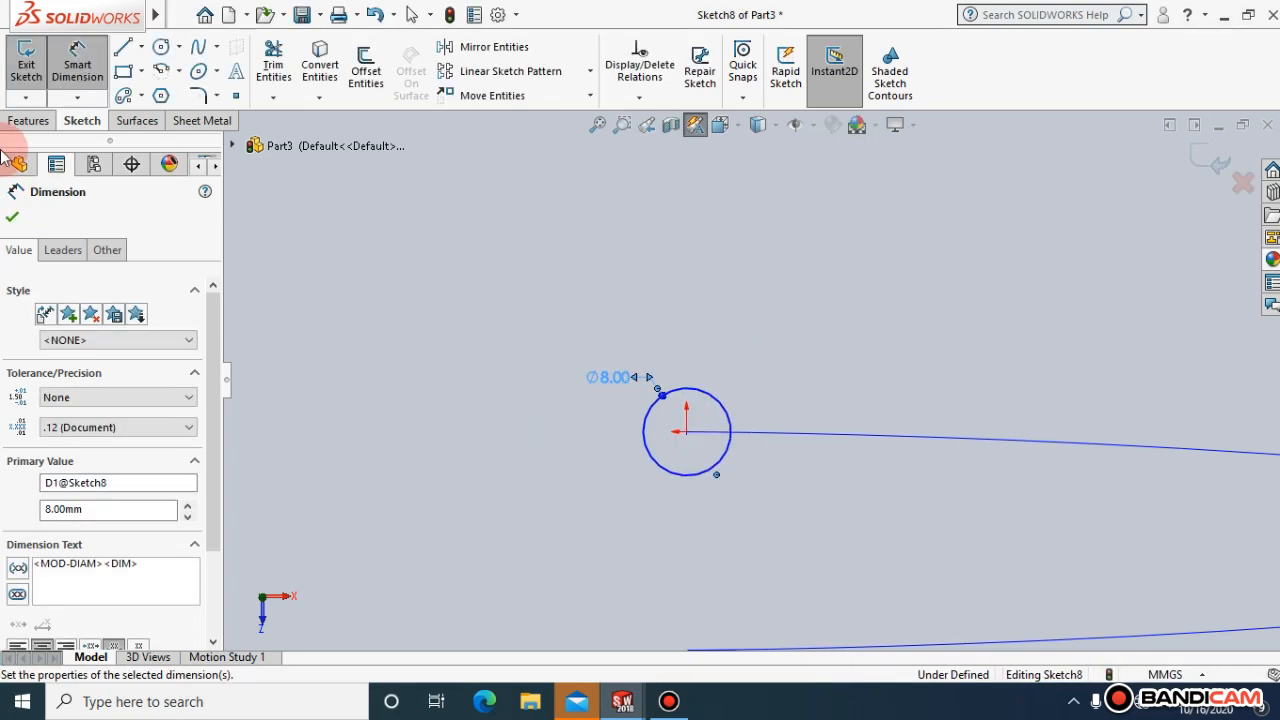
{"action": "left_click", "coordinate": [11, 219]}
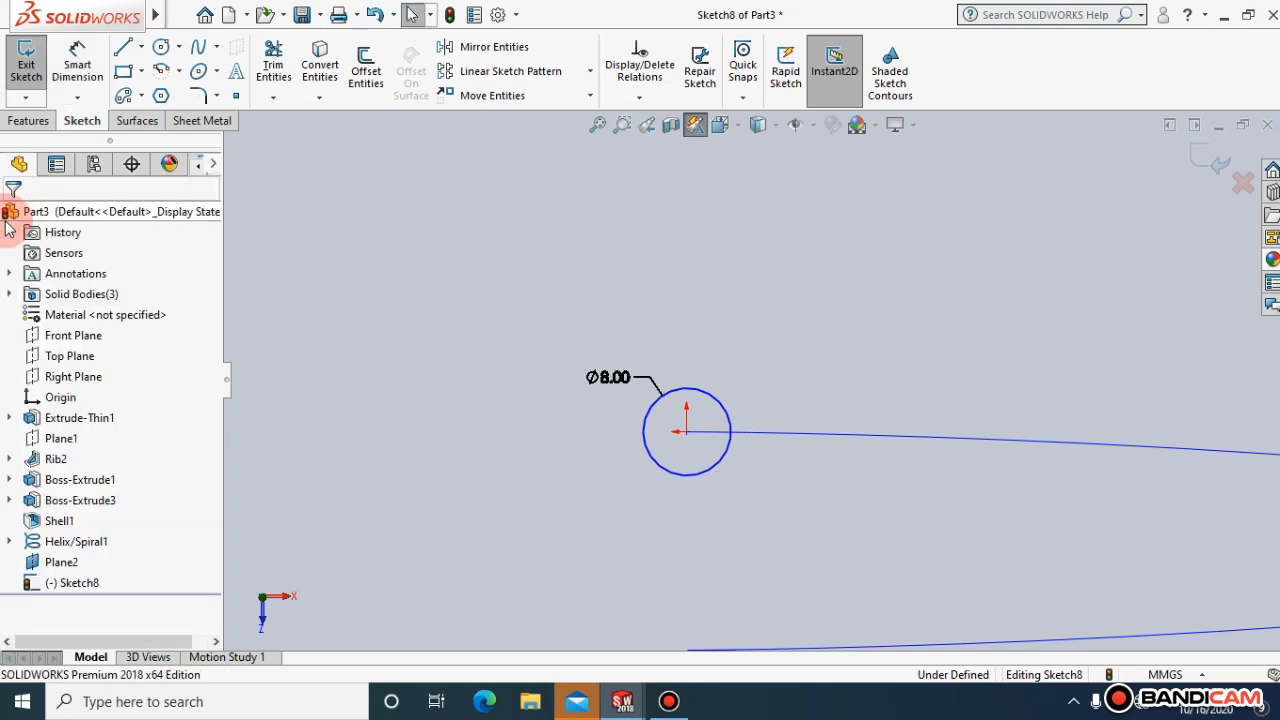
{"action": "left_click", "coordinate": [598, 124]}
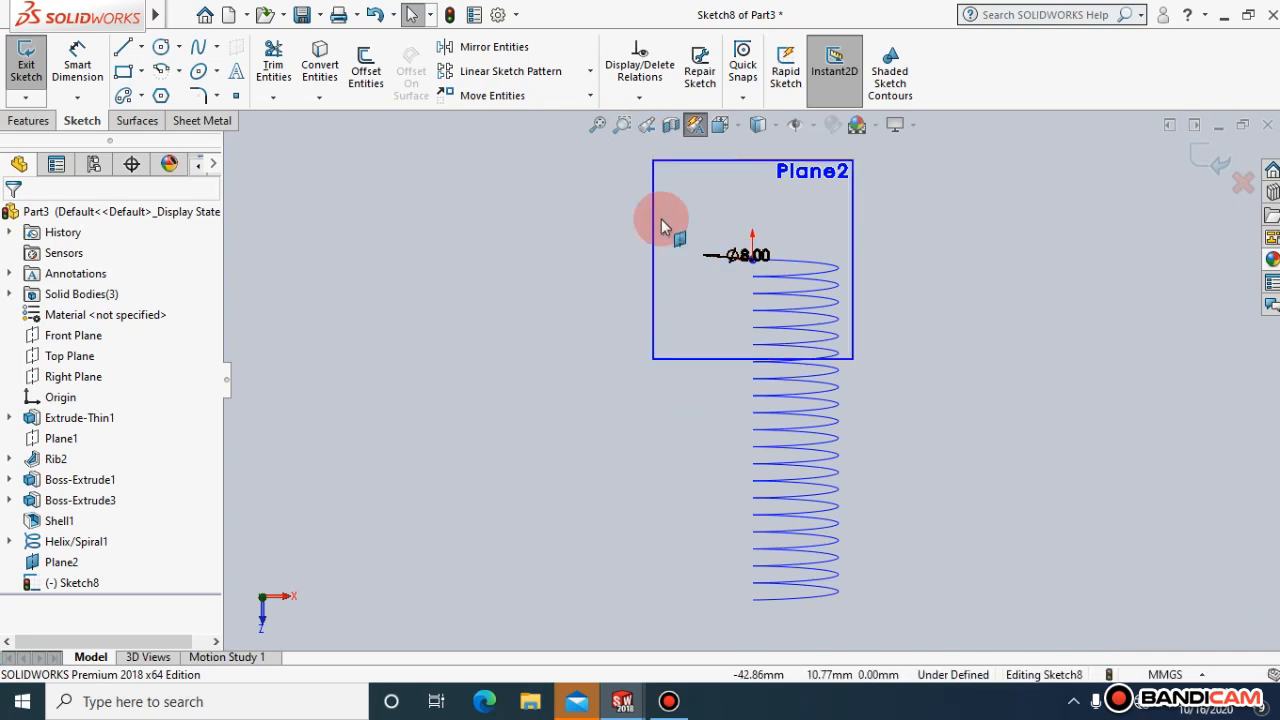
{"action": "left_click", "coordinate": [1217, 166]}
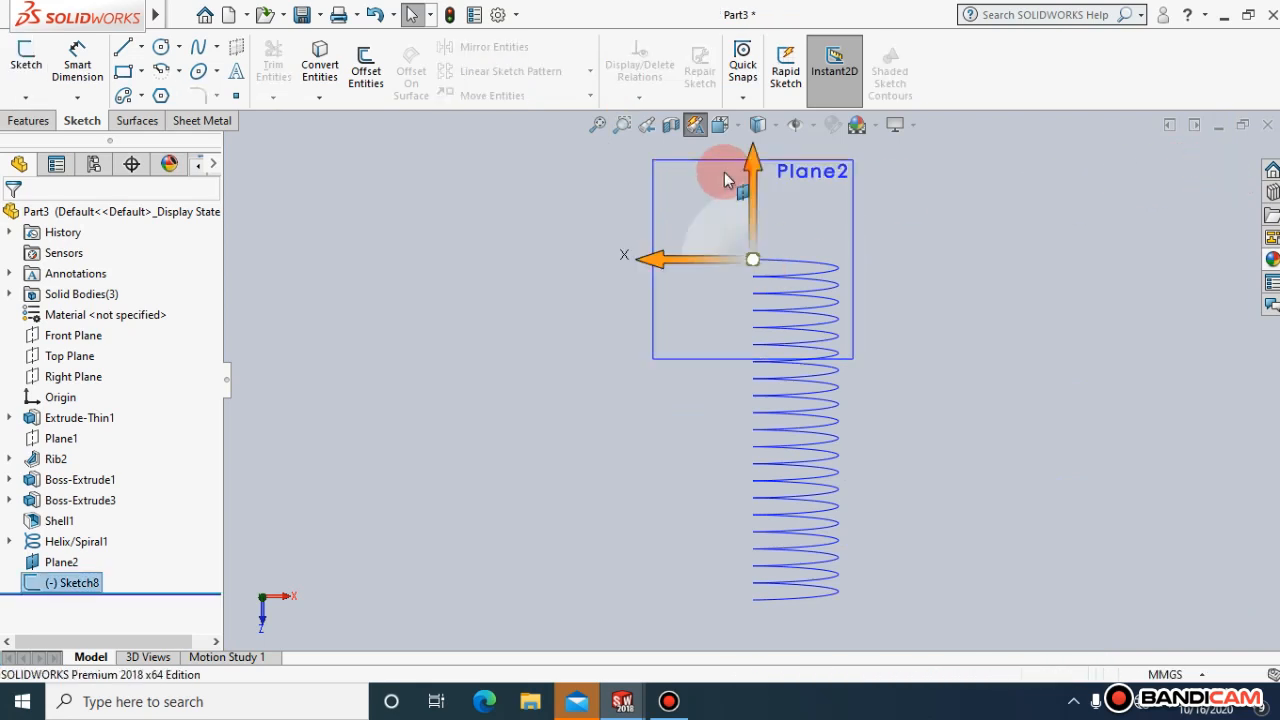
Create a swept boss using the 8 mm circle sketch as the profile and the helix as the path
{"action": "left_click", "coordinate": [29, 120]}
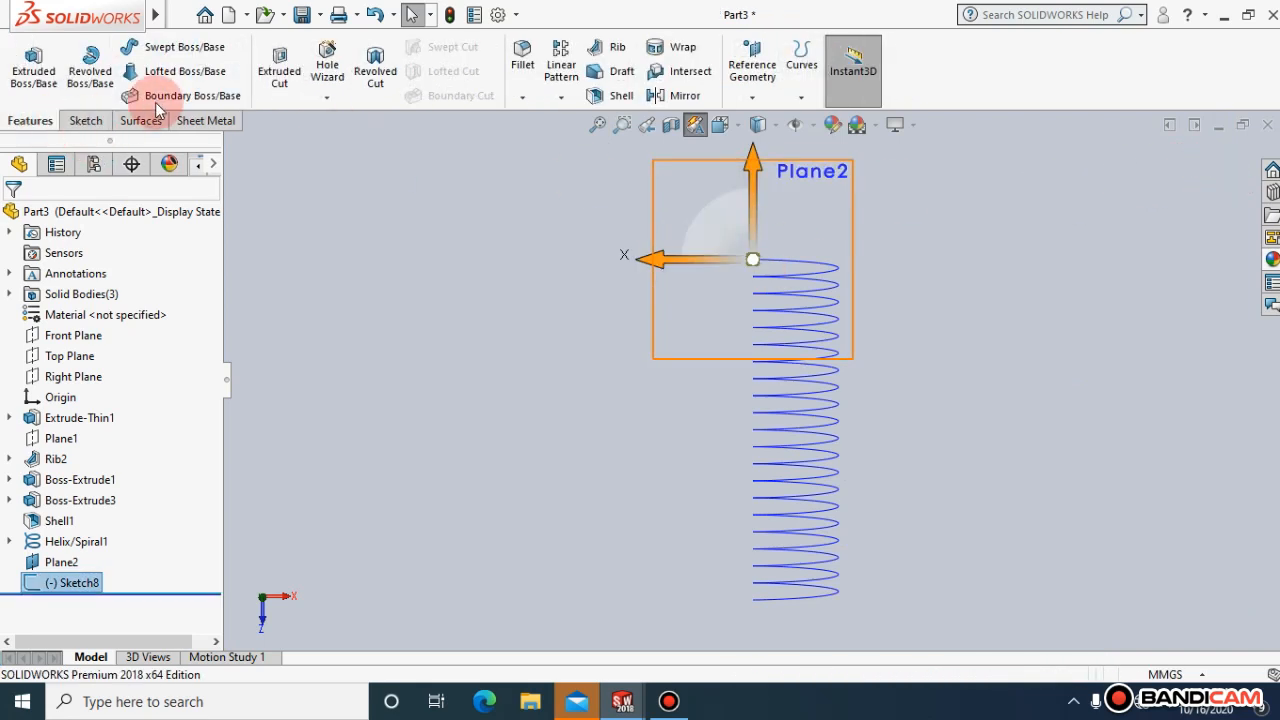
{"action": "left_click", "coordinate": [180, 50]}
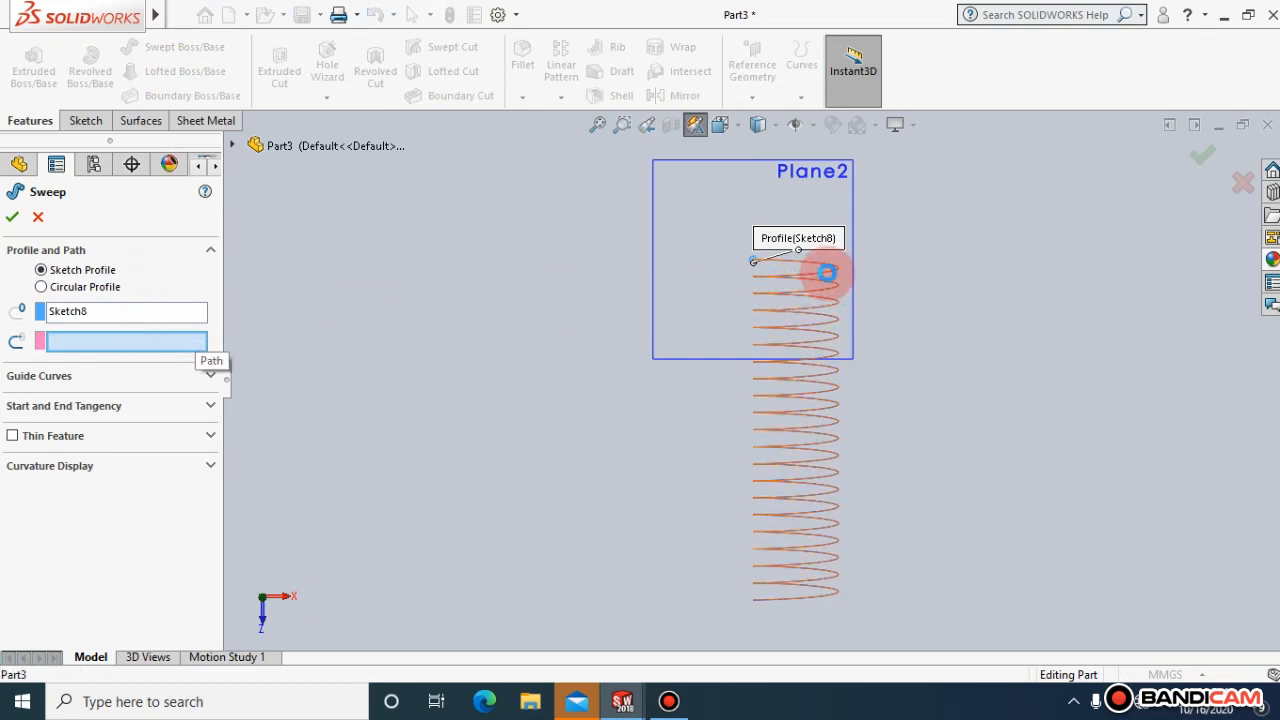
{"action": "left_click", "coordinate": [826, 272]}
{"action": "left_click", "coordinate": [11, 218]}
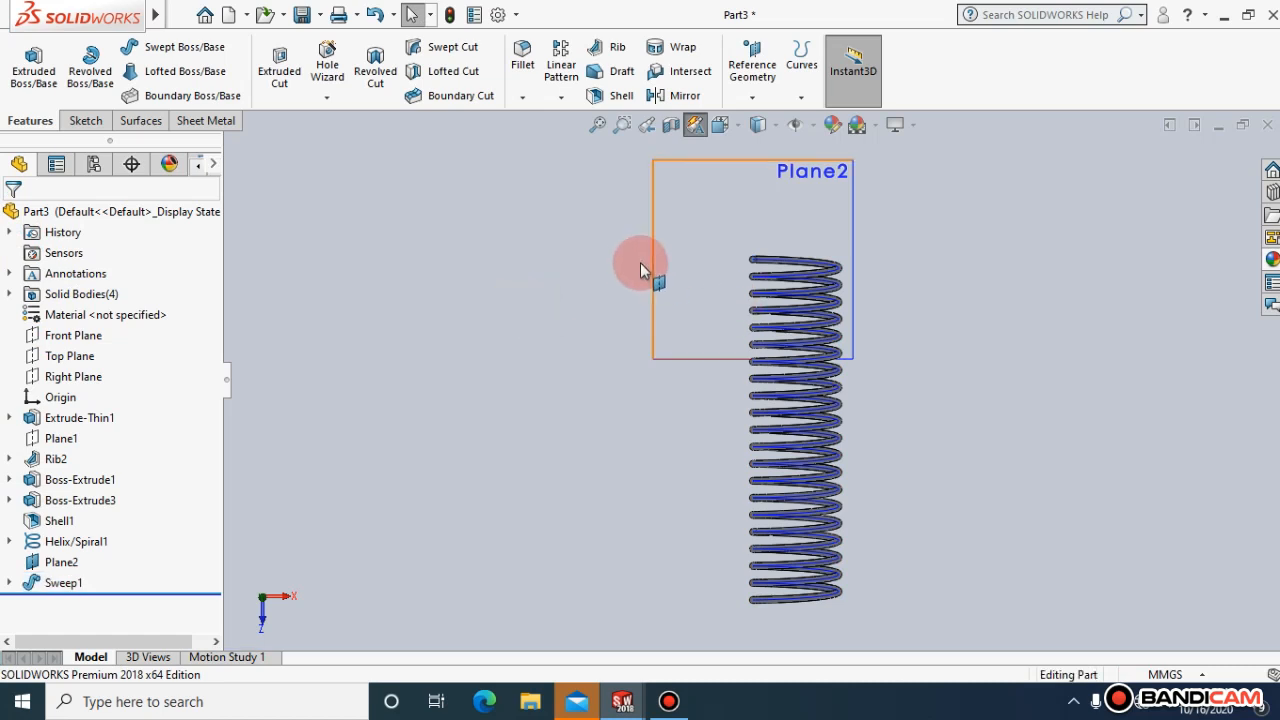
Hide the reference plane Plane2 at the spring's start
{"action": "left_click", "coordinate": [622, 124]}
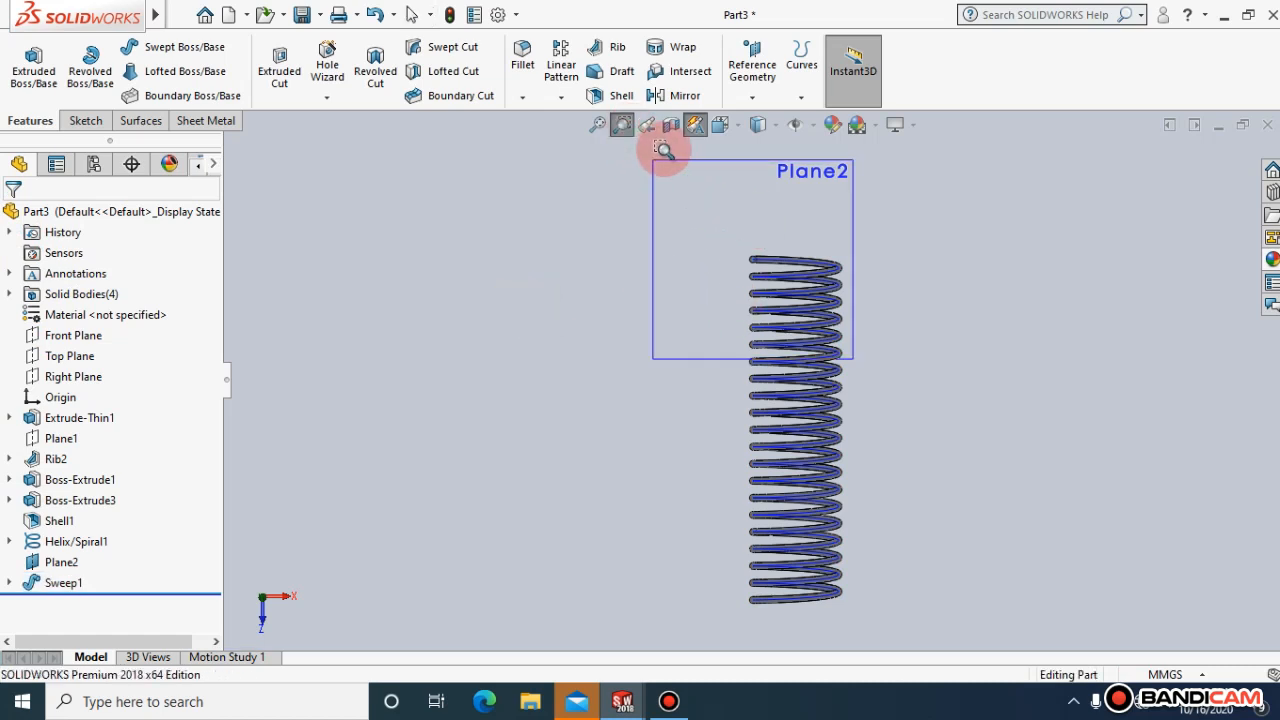
{"action": "left_click_drag", "start_coordinate": [722, 183], "coordinate": [929, 657]}
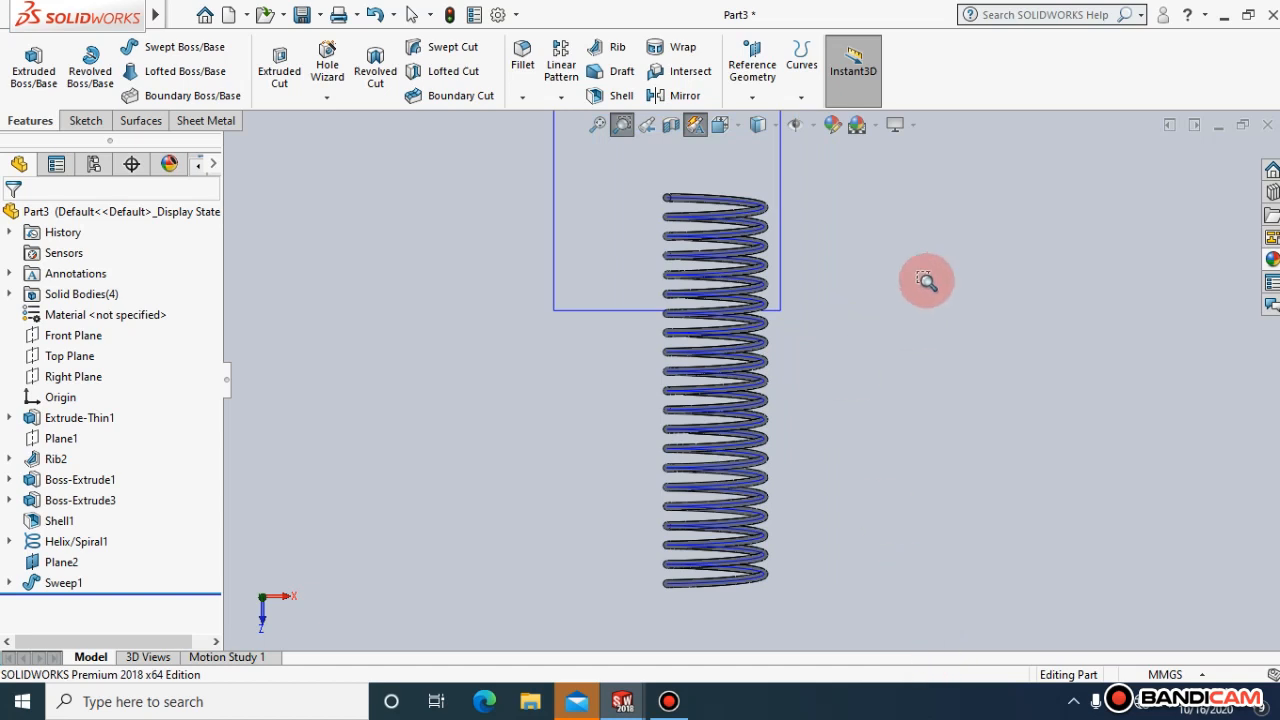
{"action": "key", "text": "Escape"}
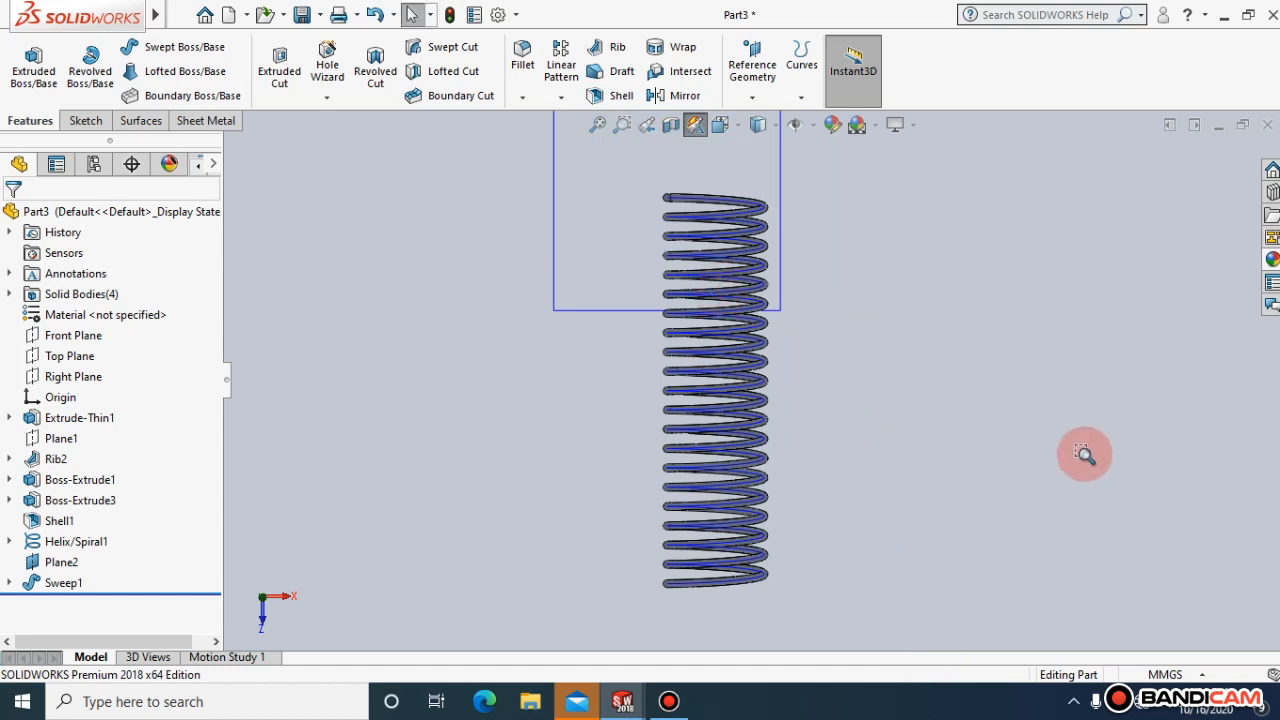
{"action": "right_click", "coordinate": [780, 199]}
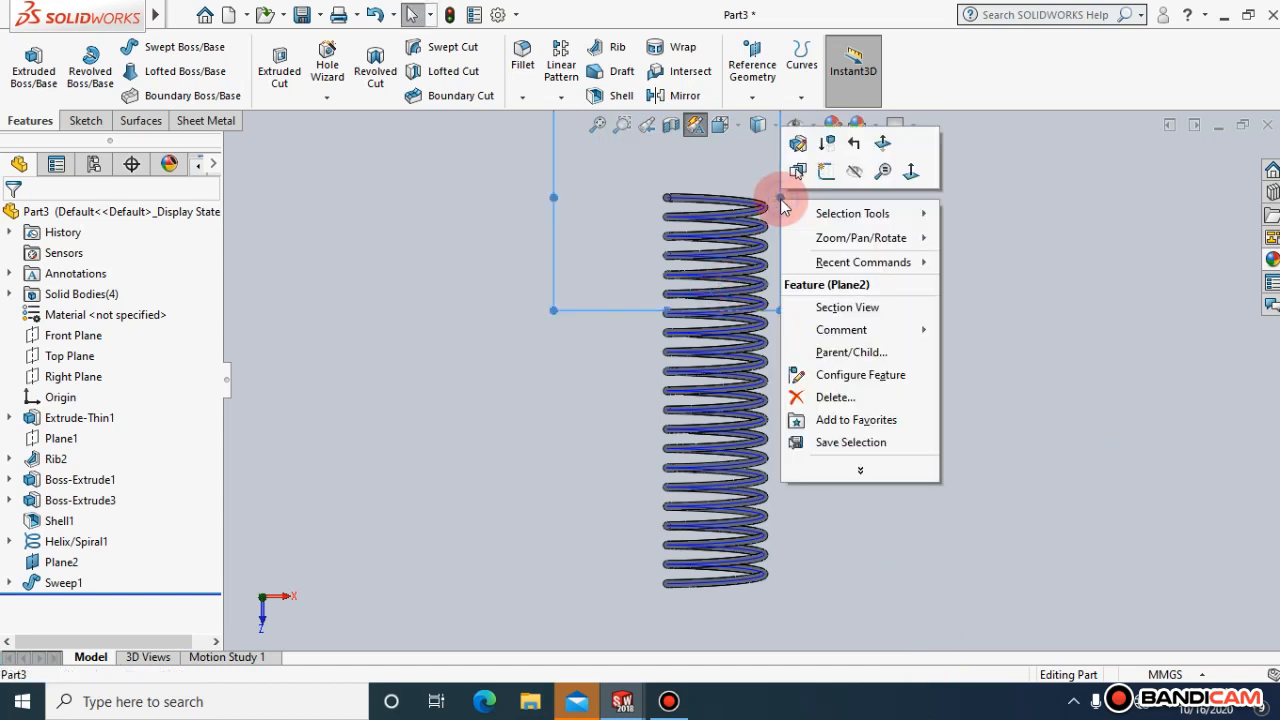
{"action": "left_click", "coordinate": [852, 173]}
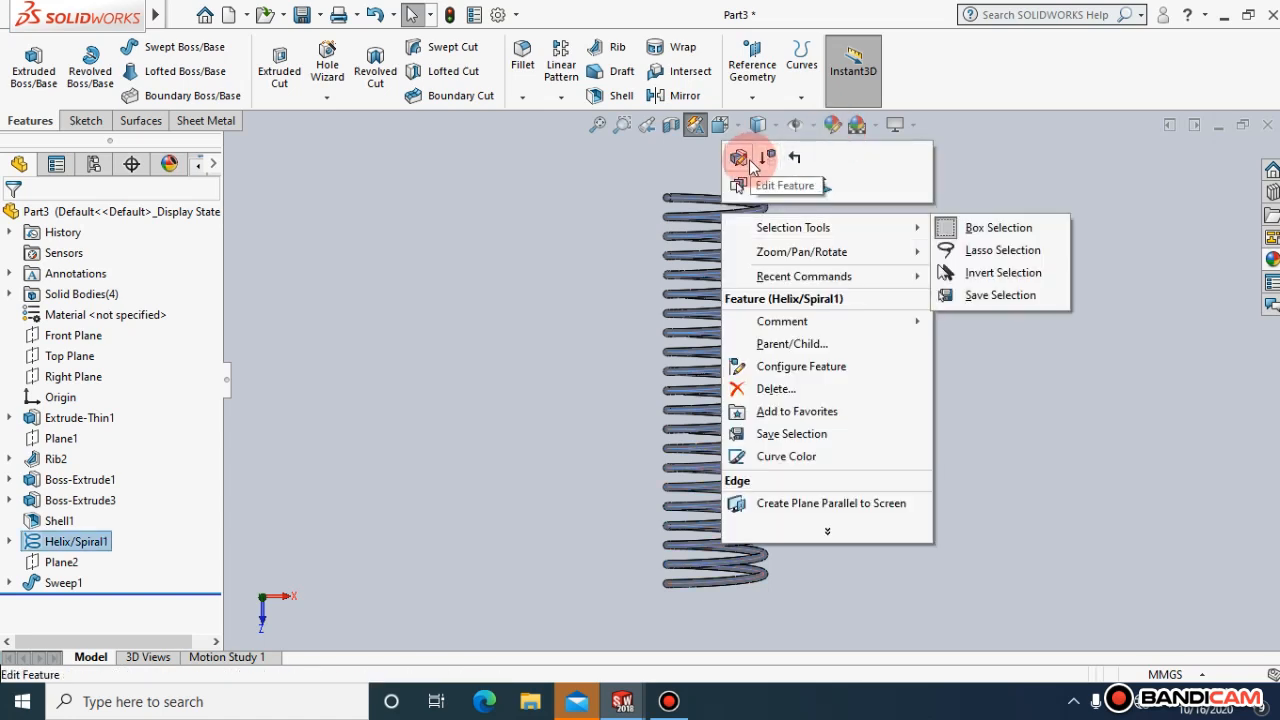
{"action": "left_click", "coordinate": [596, 219]}
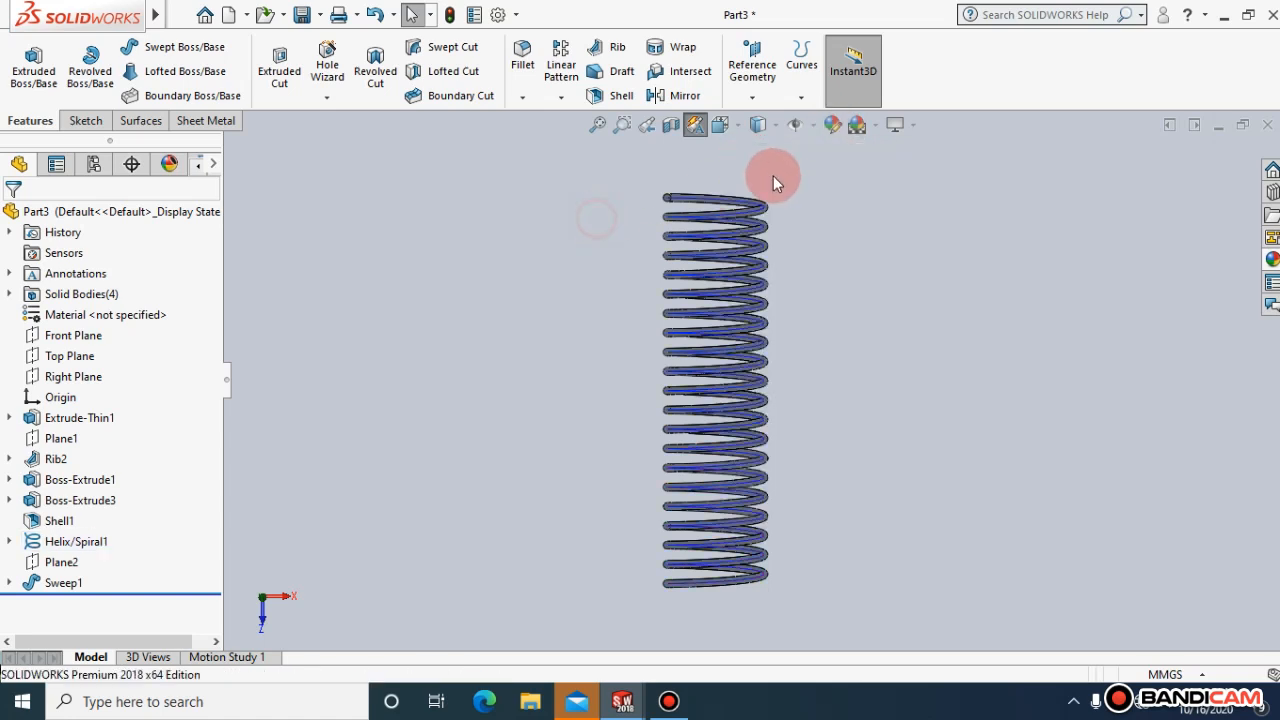
Apply the polished brass metal appearance to the whole part
{"action": "left_click", "coordinate": [832, 130]}
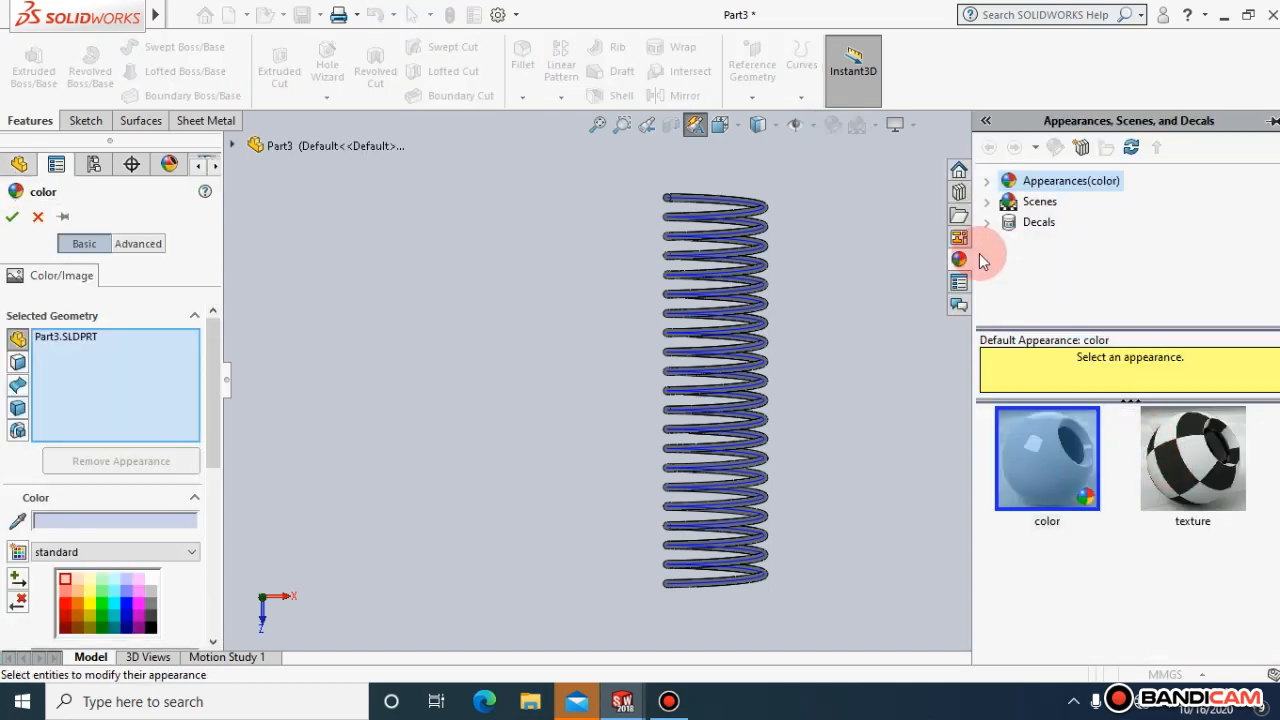
{"action": "left_click", "coordinate": [1038, 202]}
{"action": "left_click", "coordinate": [1008, 180]}
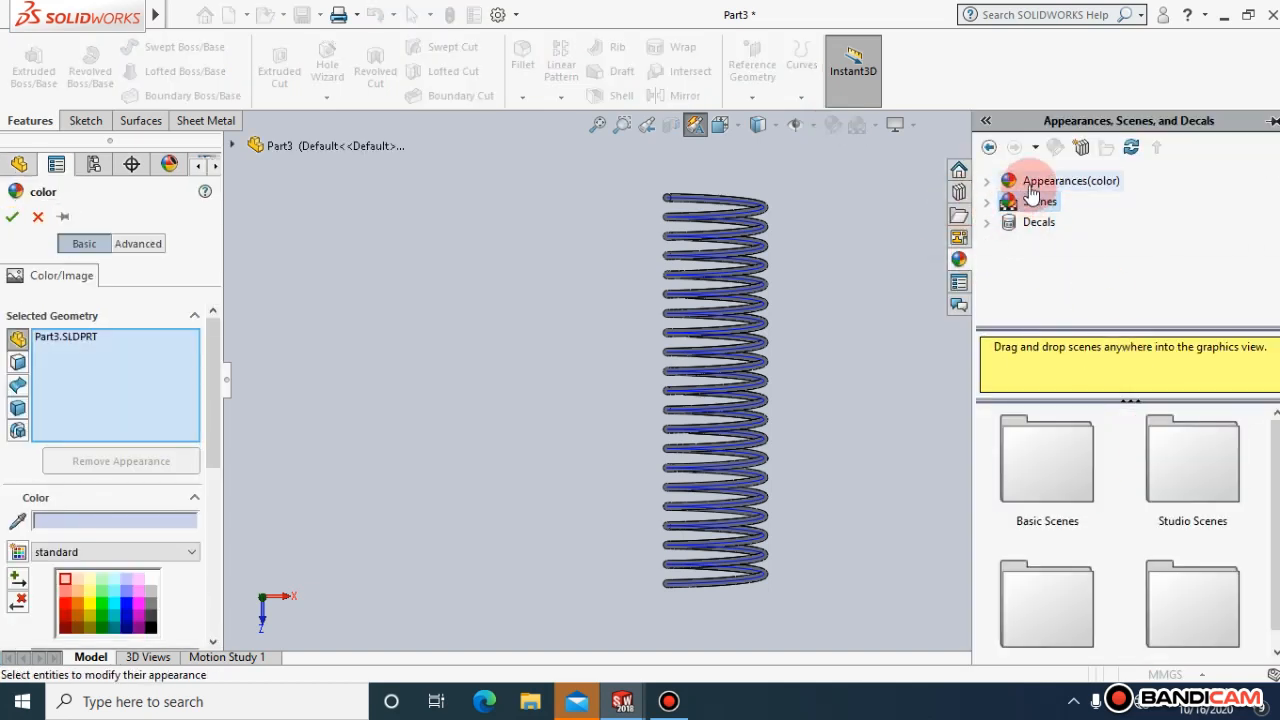
{"action": "left_click", "coordinate": [986, 182]}
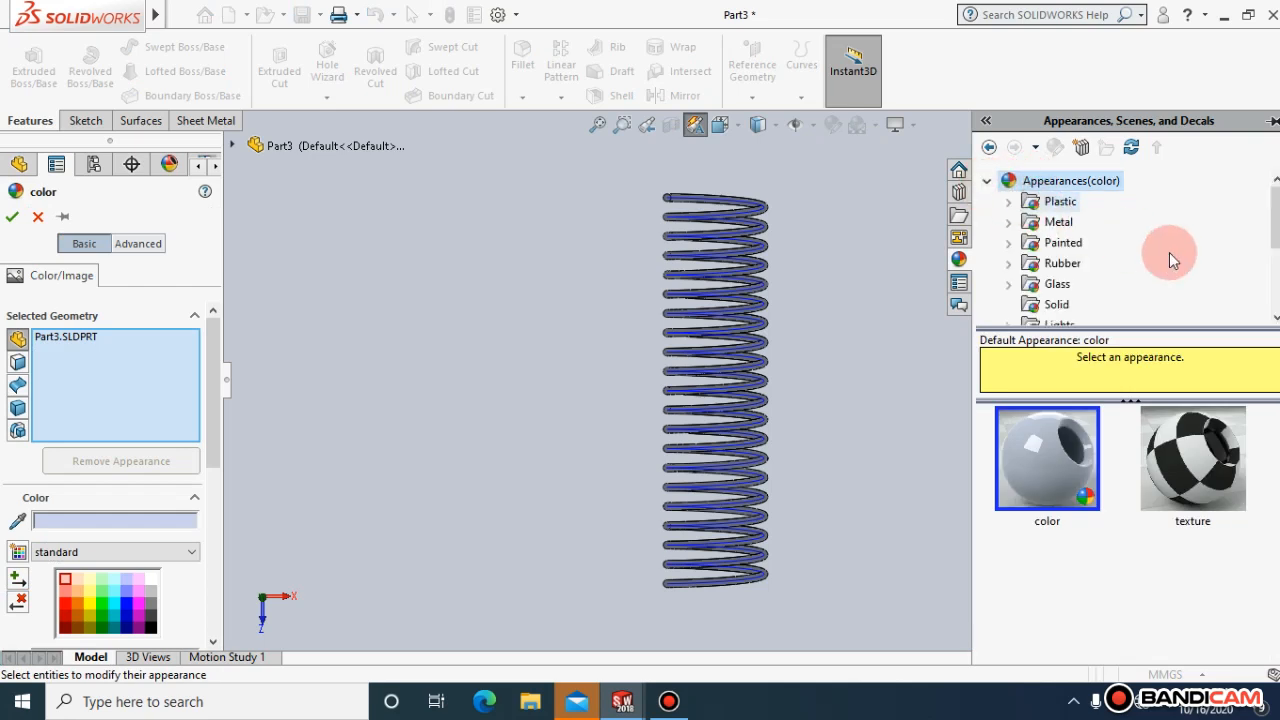
{"action": "scroll", "coordinate": [1057, 206], "scroll_direction": "down", "scroll_amount": 2}
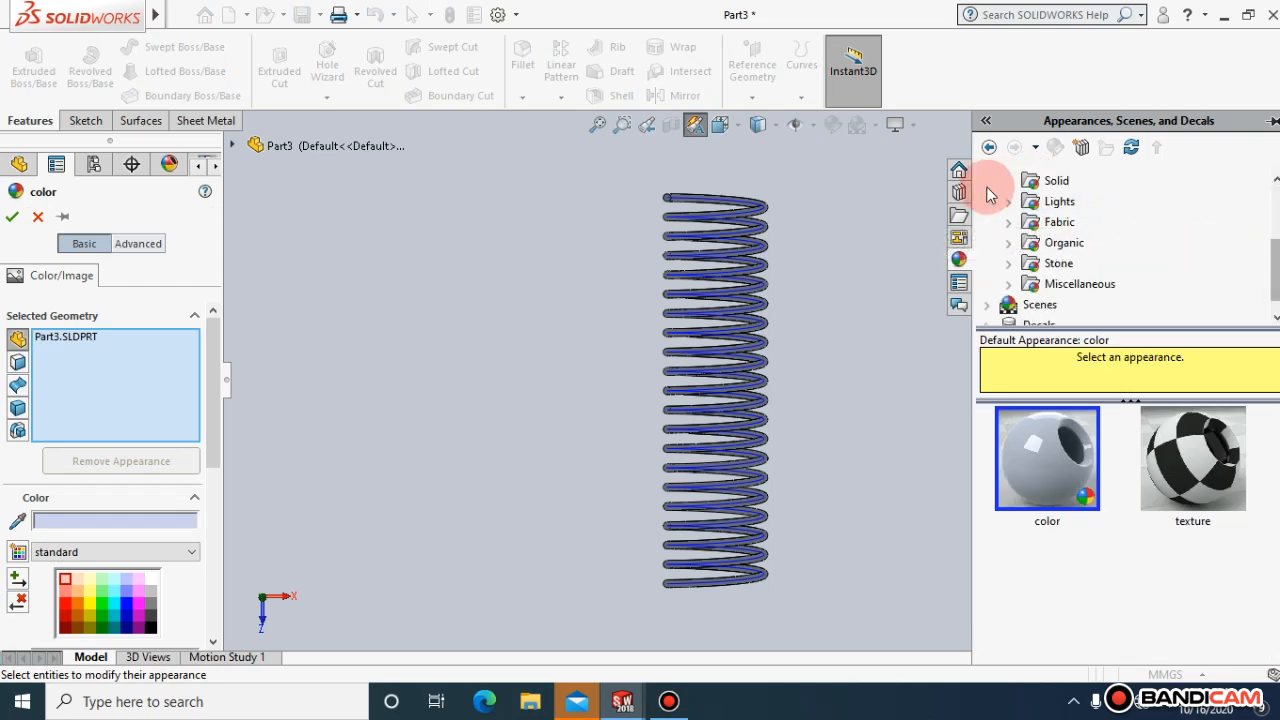
{"action": "scroll", "coordinate": [1271, 251], "scroll_direction": "up", "scroll_amount": 2}
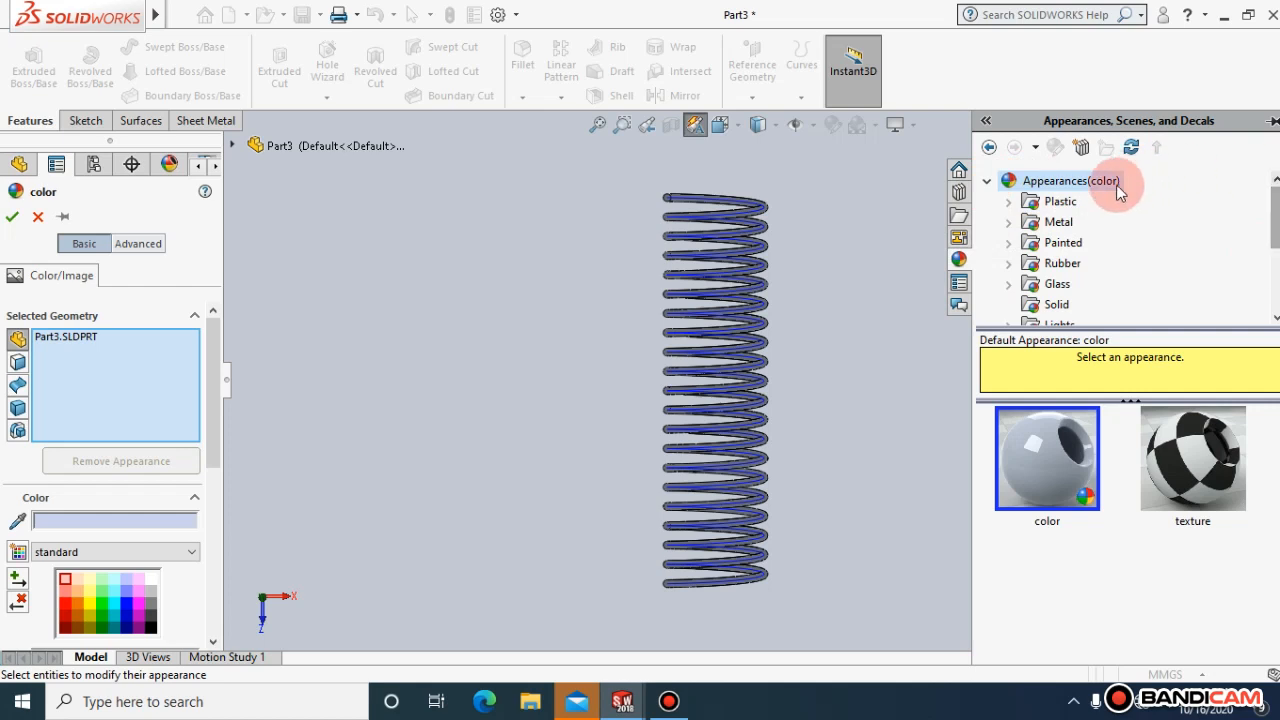
{"action": "left_click", "coordinate": [1052, 232]}
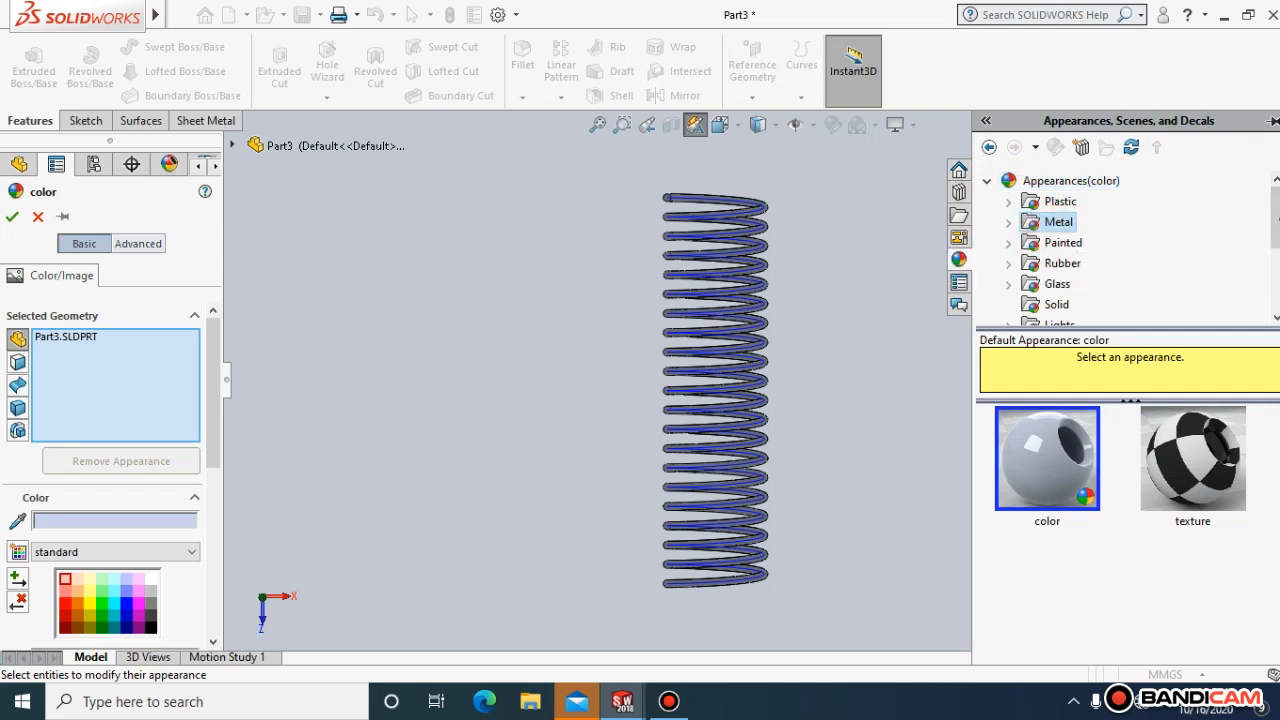
{"action": "scroll", "coordinate": [1275, 220], "scroll_direction": "down", "scroll_amount": 1}
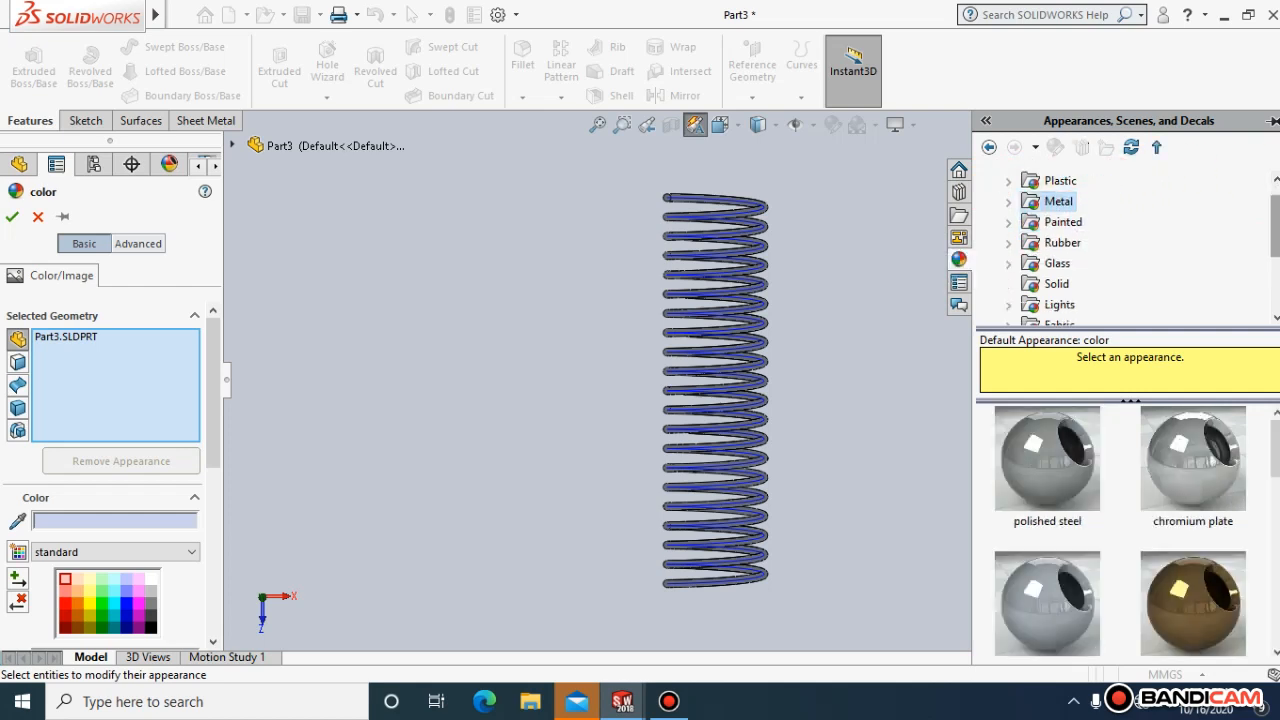
{"action": "scroll", "coordinate": [1275, 448], "scroll_direction": "down", "scroll_amount": 1}
{"action": "scroll", "coordinate": [1137, 532], "scroll_direction": "down", "scroll_amount": 5}
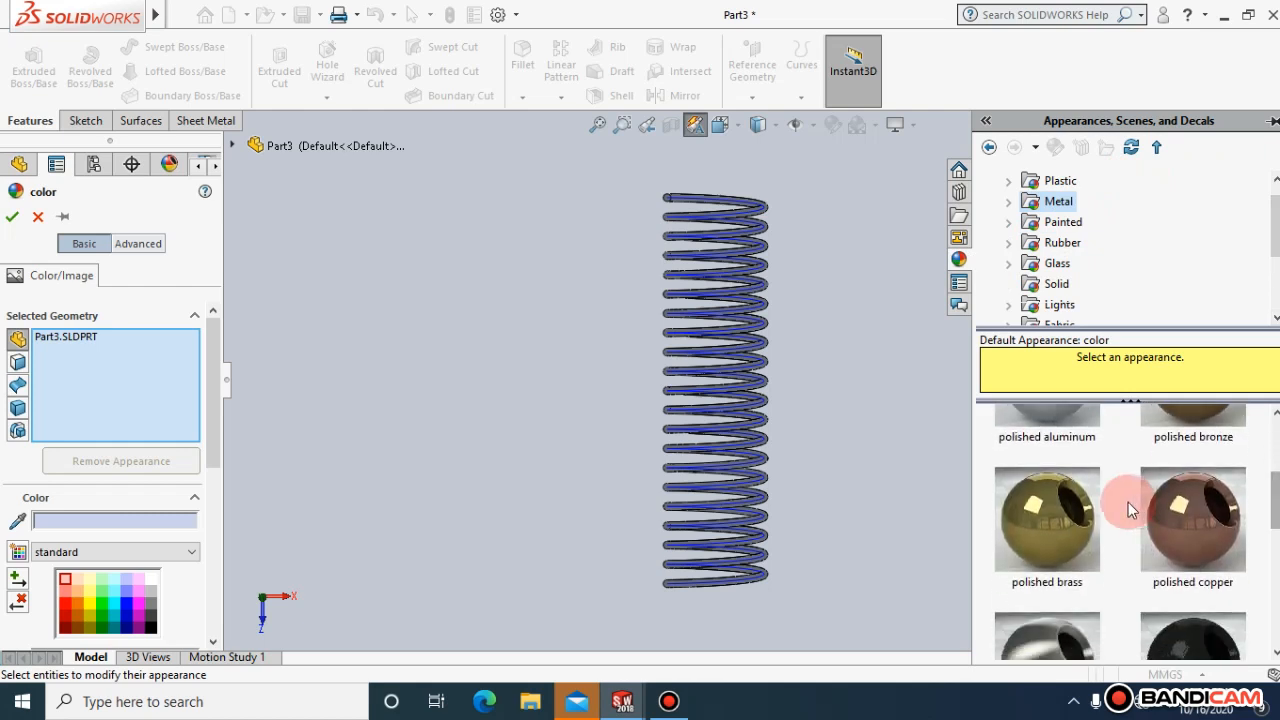
{"action": "left_click", "coordinate": [1047, 520]}
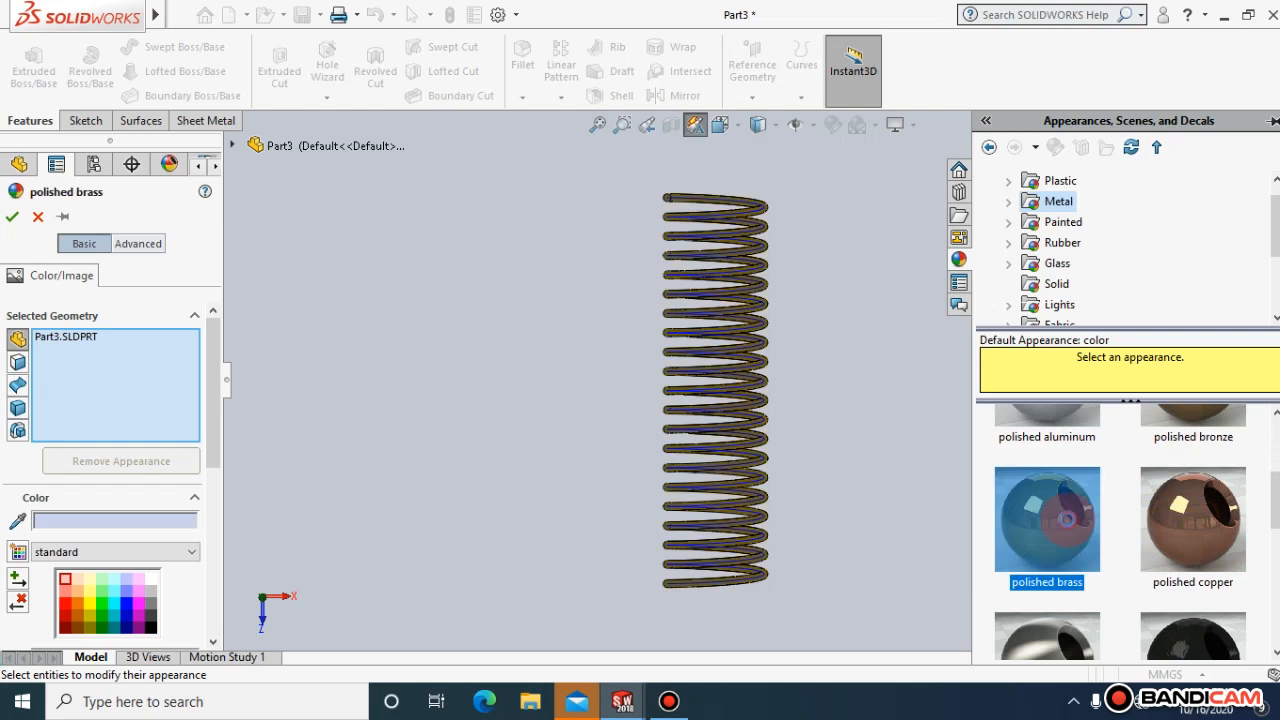
{"action": "left_click", "coordinate": [13, 216]}
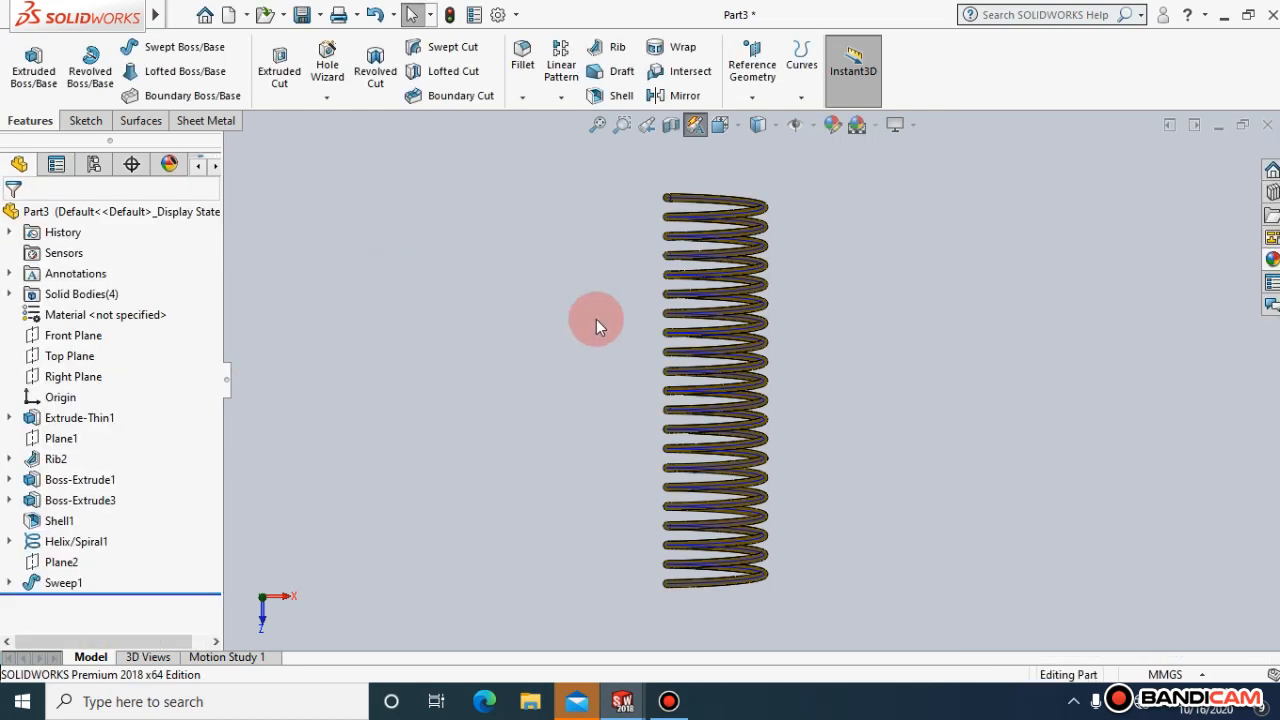
Show the spring in isometric view and hide the helix curve
{"action": "left_click", "coordinate": [737, 126]}
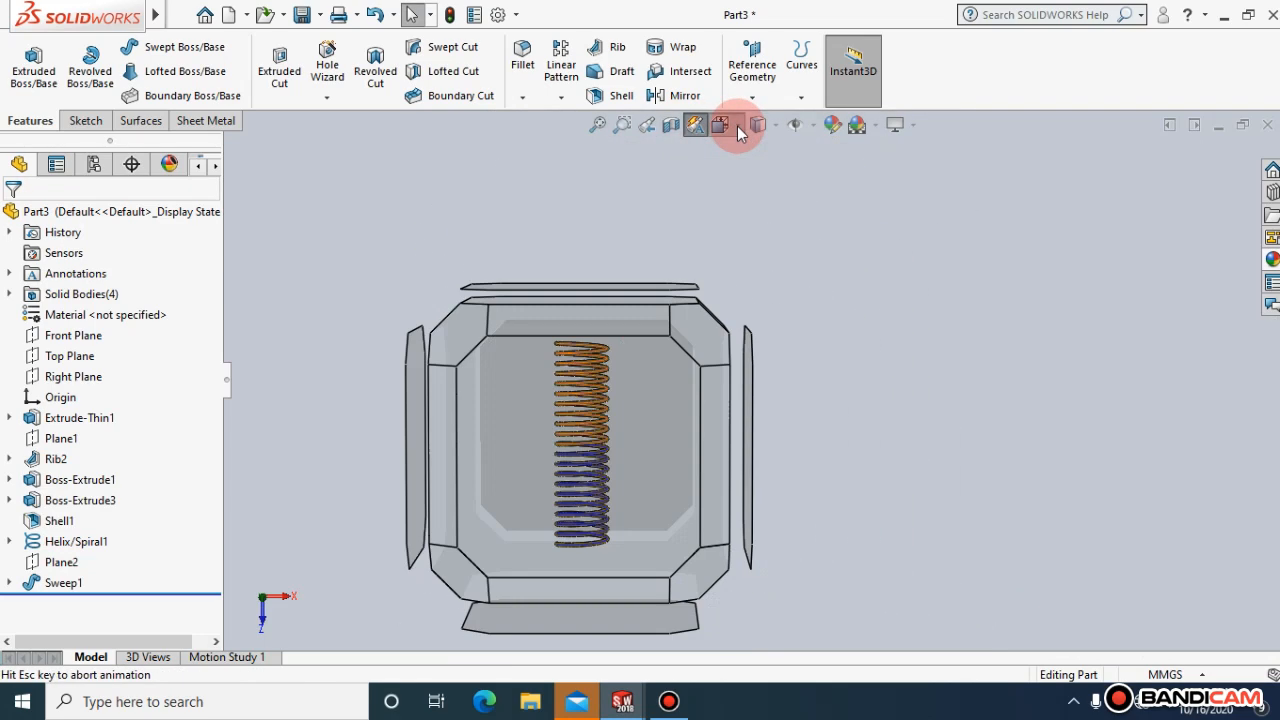
{"action": "left_click", "coordinate": [737, 126]}
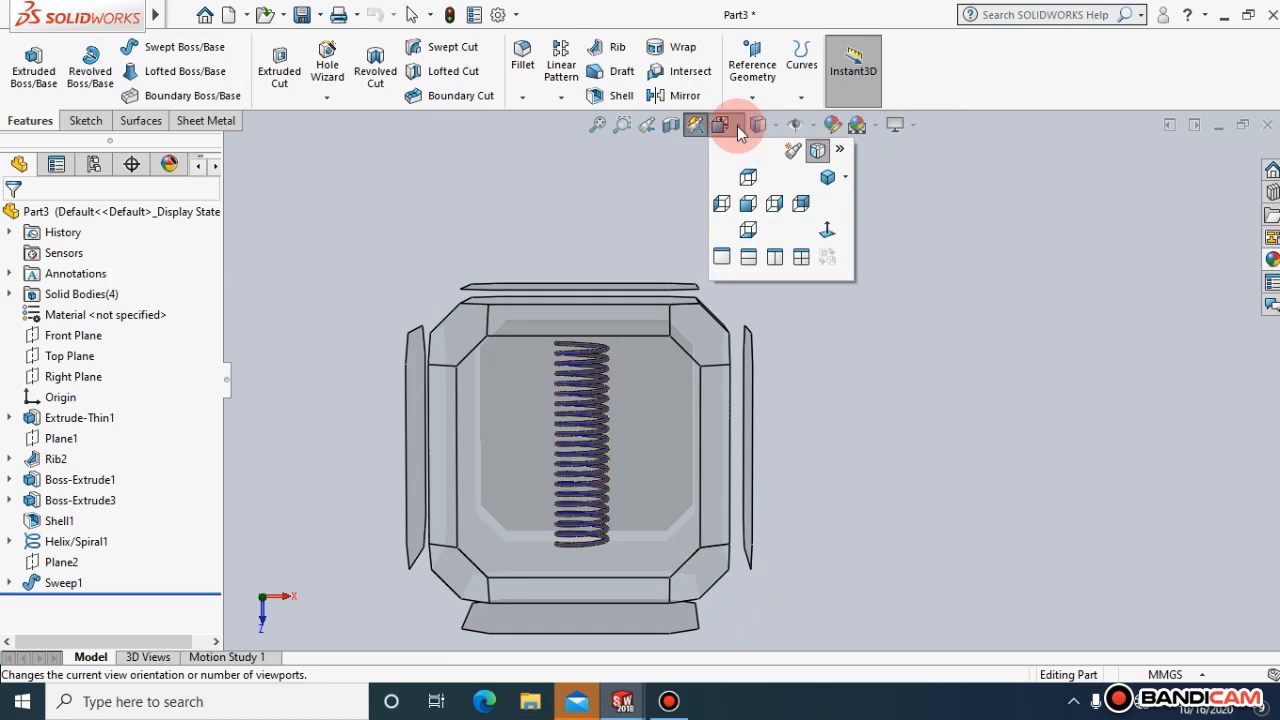
{"action": "left_click", "coordinate": [830, 180]}
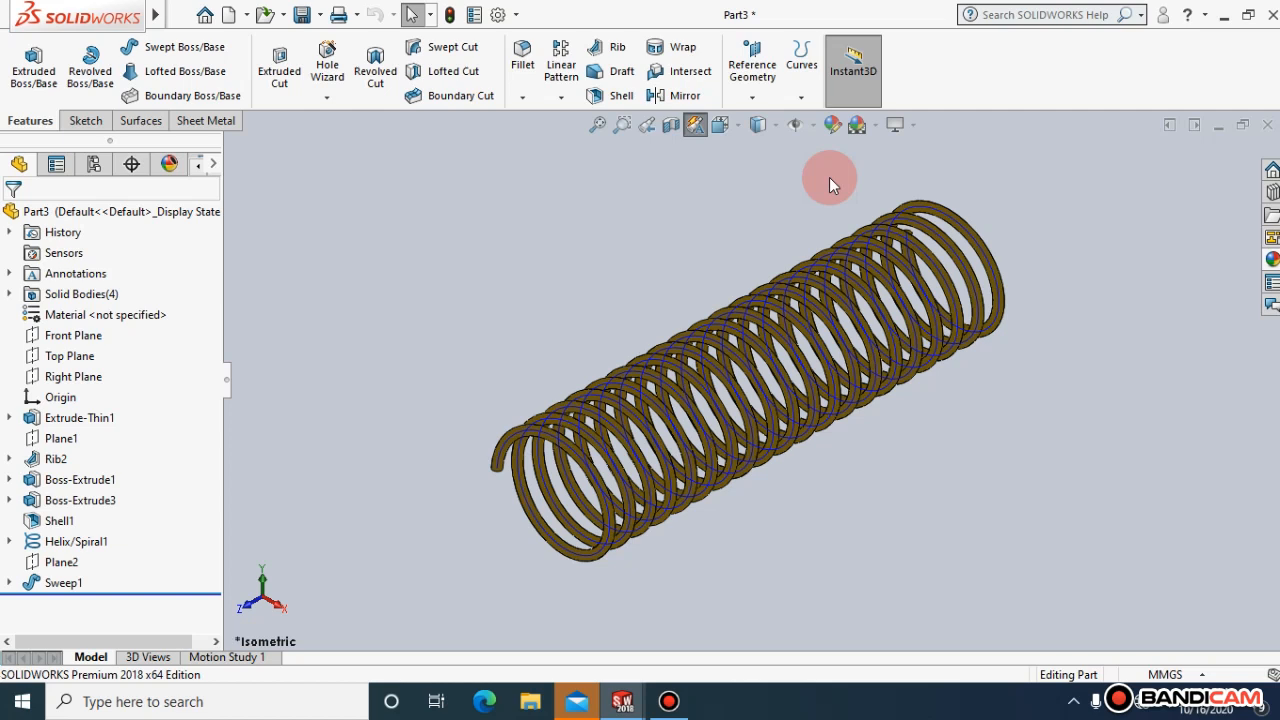
{"action": "right_click", "coordinate": [743, 320]}
{"action": "key", "text": "Escape"}
{"action": "right_click", "coordinate": [752, 311]}
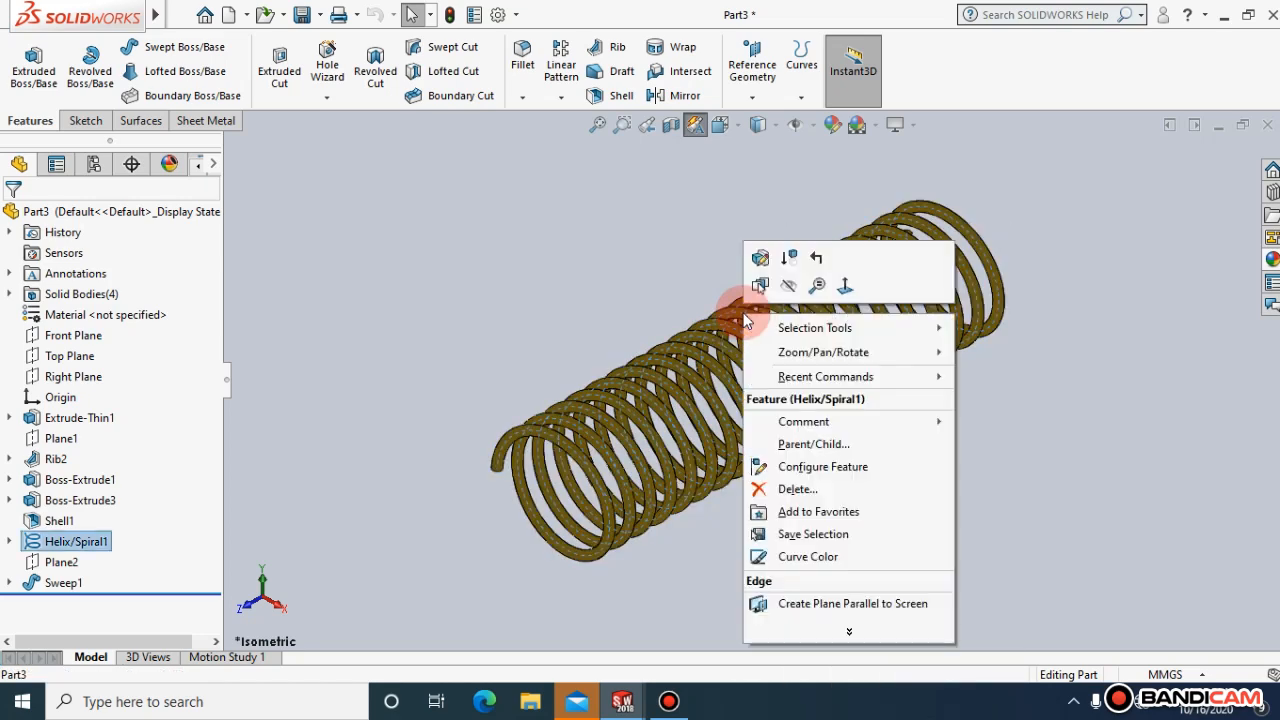
{"action": "left_click", "coordinate": [787, 288]}
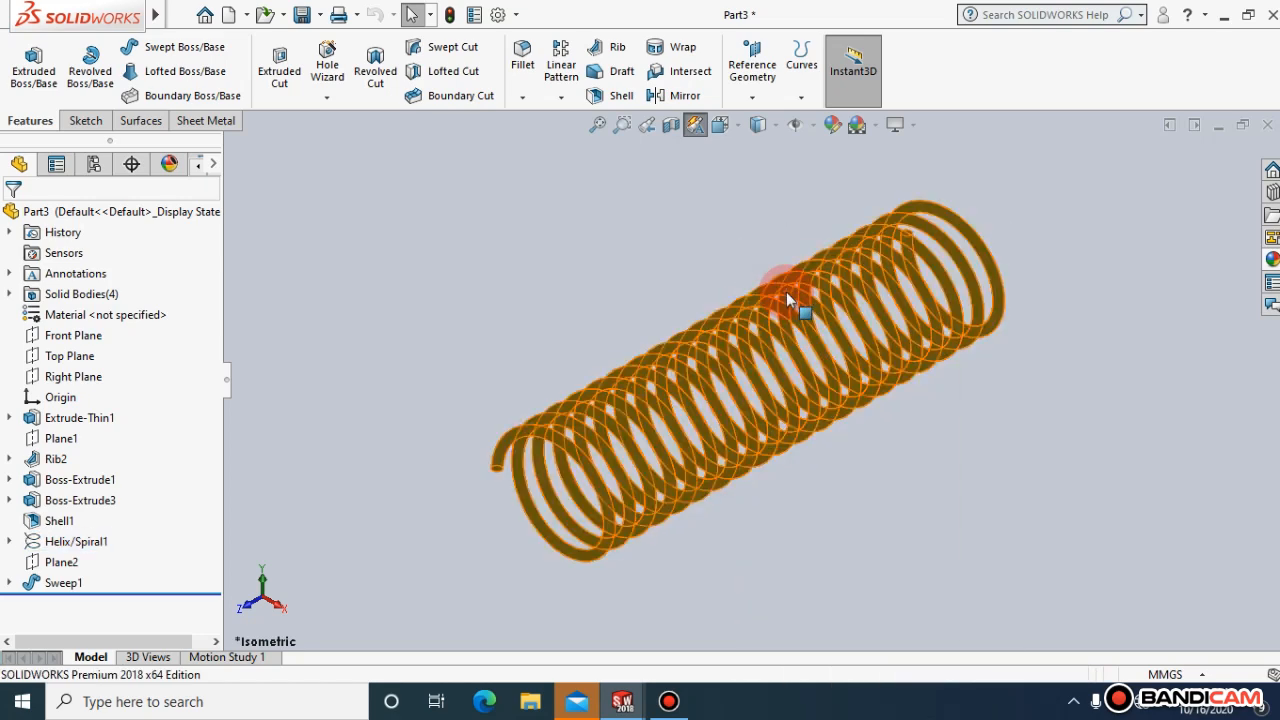